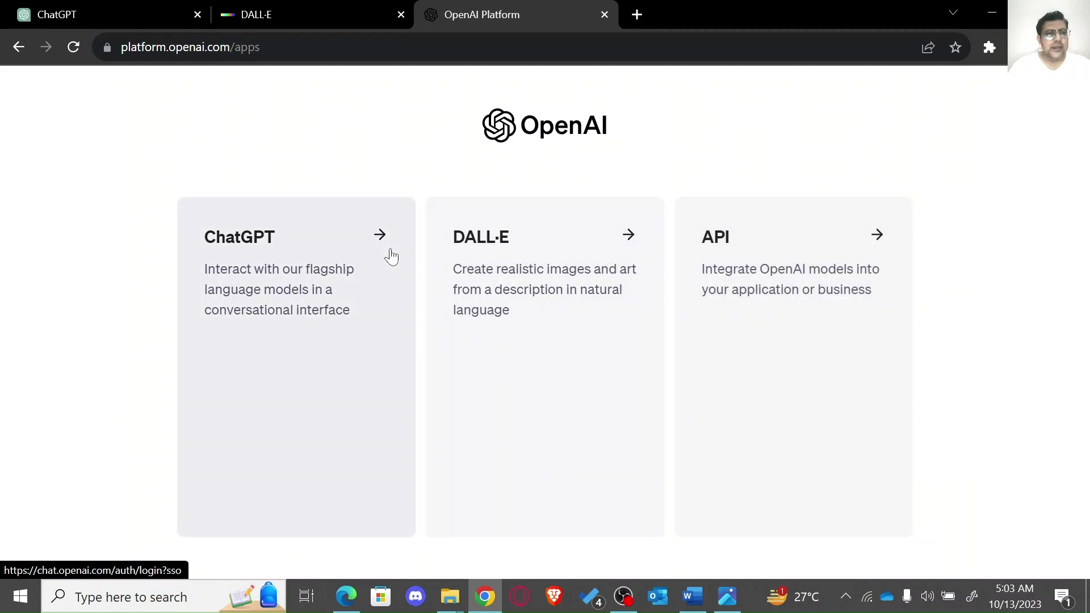
# Step: Open ChatGPT from the OpenAI apps page, go back, and bring up the already open ChatGPT chat
pyautogui.click(300, 319)
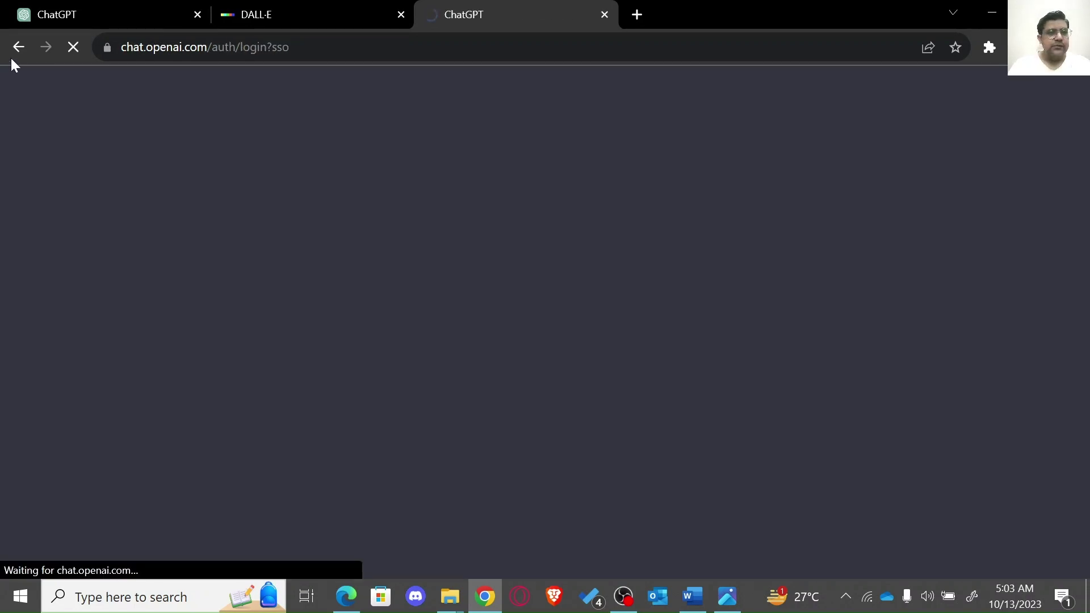
pyautogui.click(19, 47)
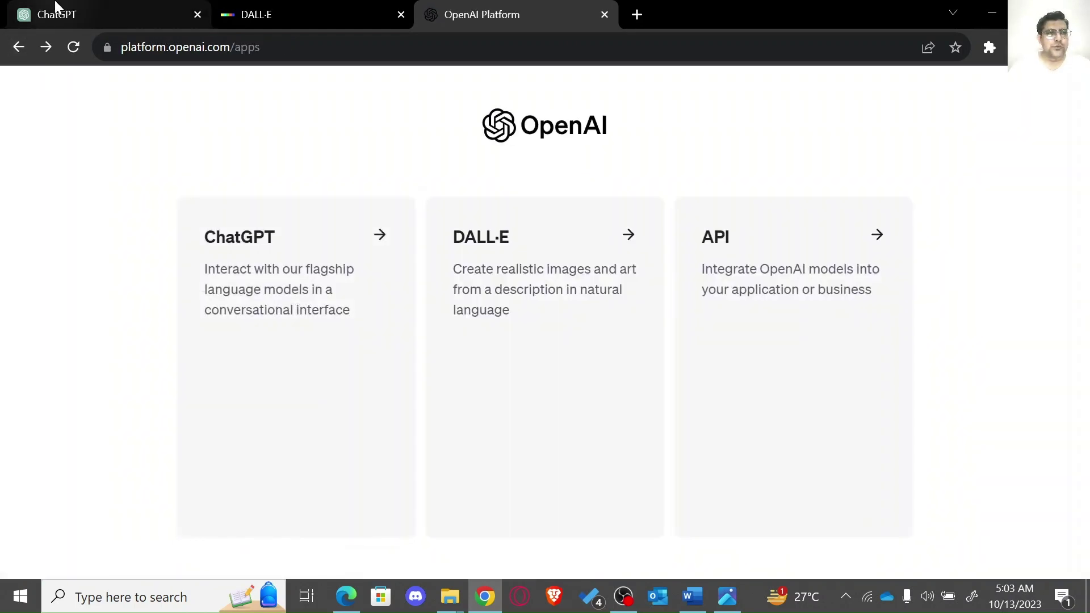
pyautogui.click(28, 12)
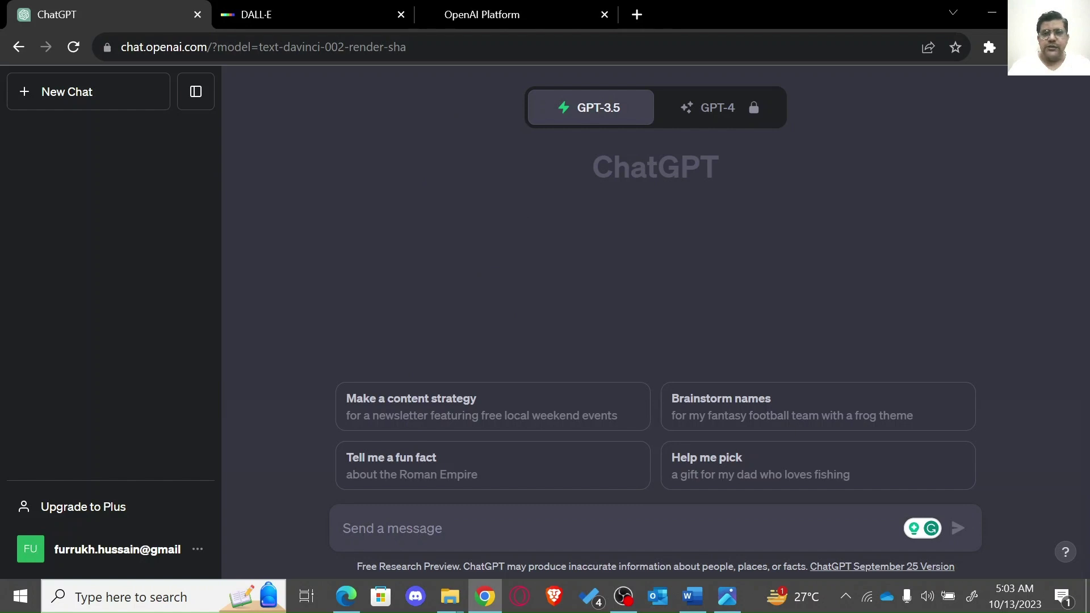
# Step: Review what the Plus plan adds over the Free plan in the GPT-4 upgrade comparison, and close it
pyautogui.moveTo(734, 121)
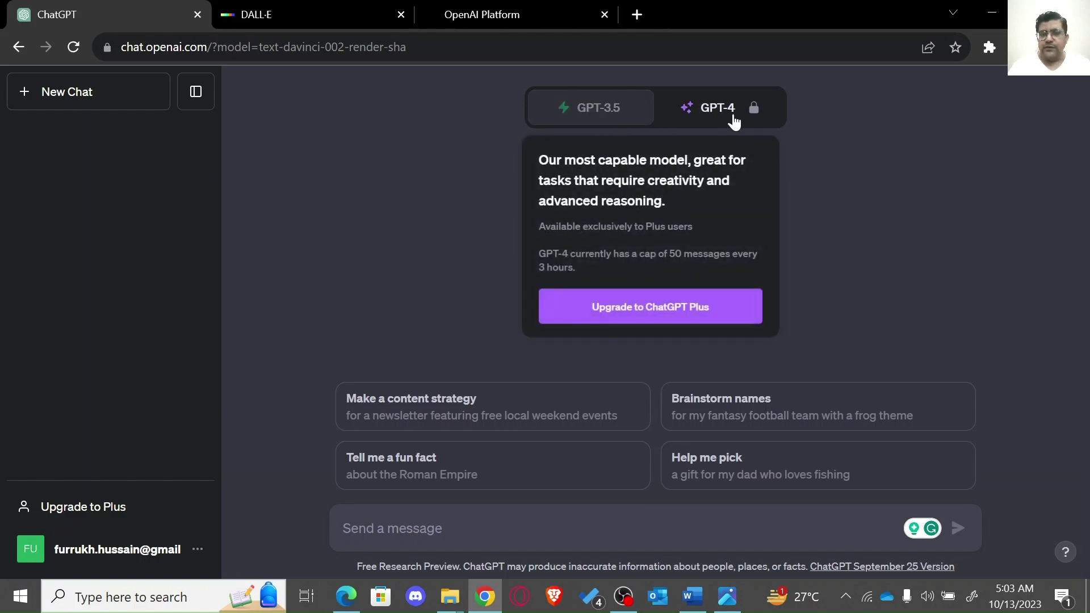
pyautogui.click(734, 119)
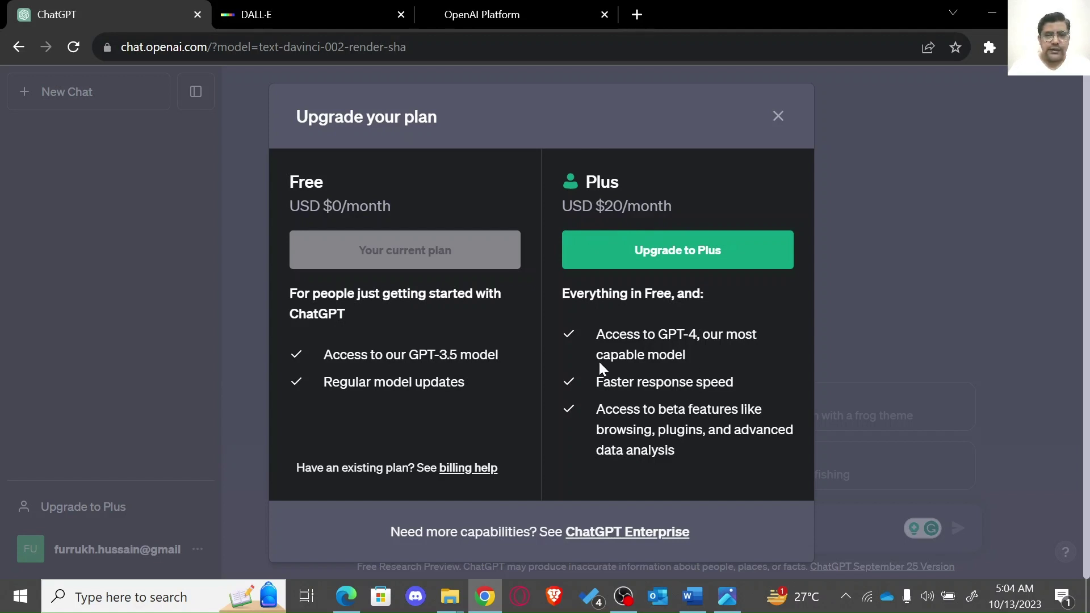
pyautogui.moveTo(596, 334); pyautogui.dragTo(666, 451)
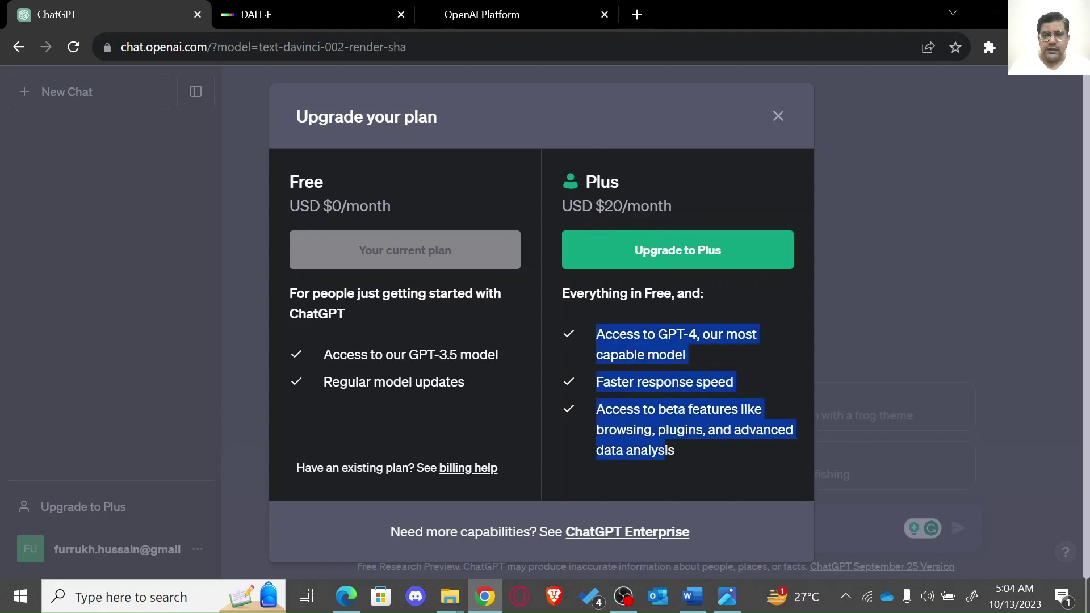
pyautogui.click(687, 454)
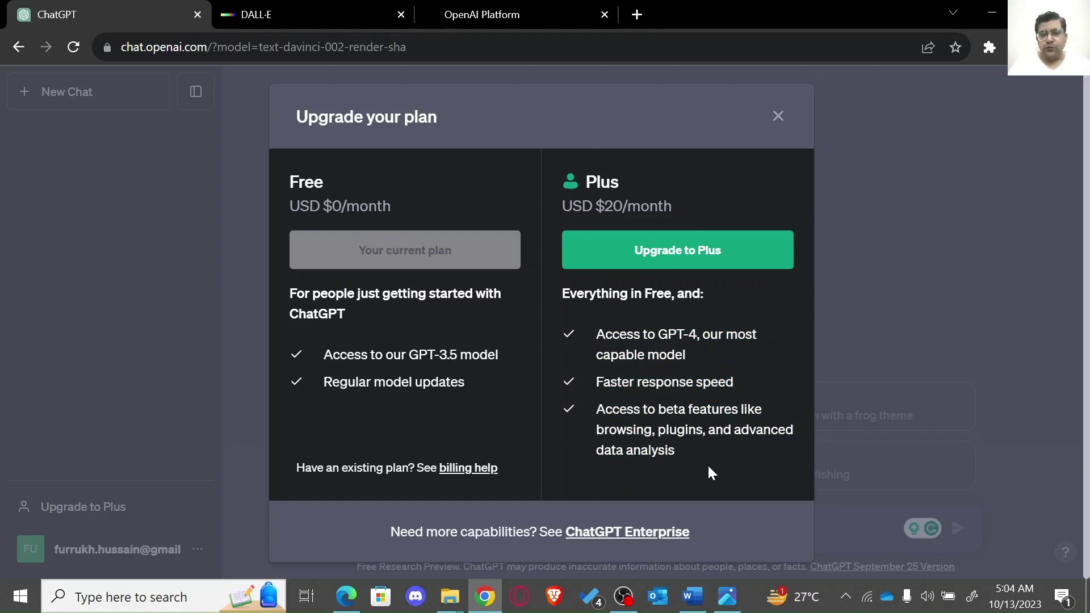
pyautogui.moveTo(674, 450); pyautogui.dragTo(596, 409)
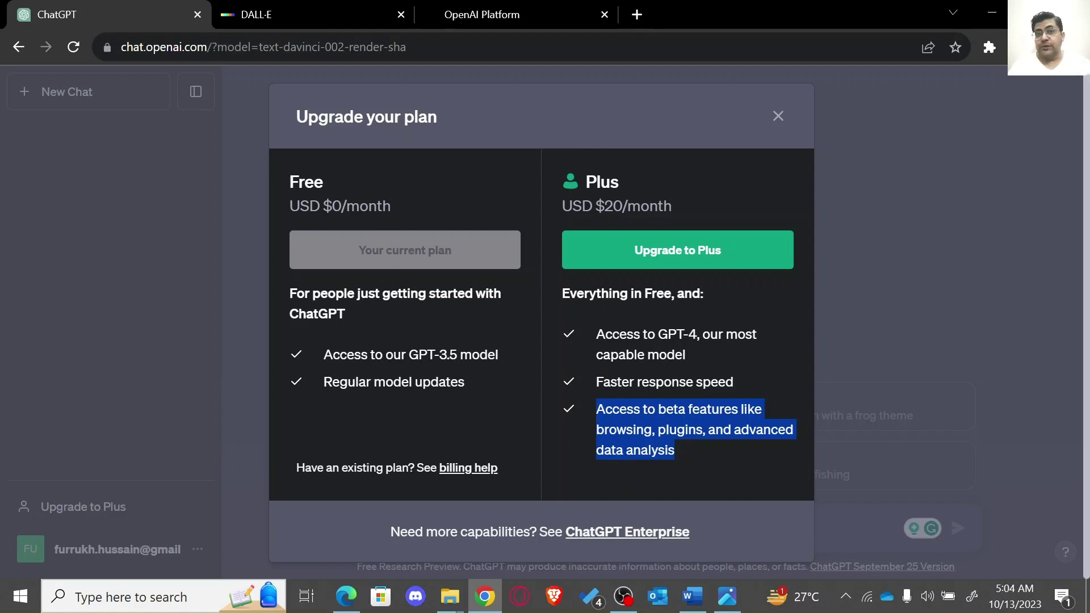
pyautogui.click(159, 292)
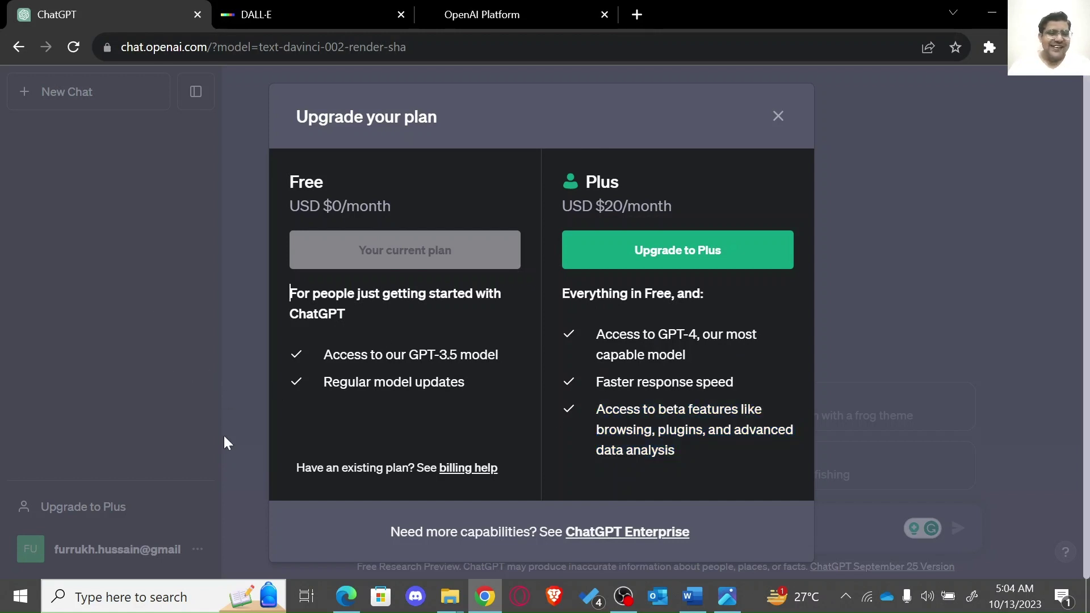
pyautogui.click(781, 111)
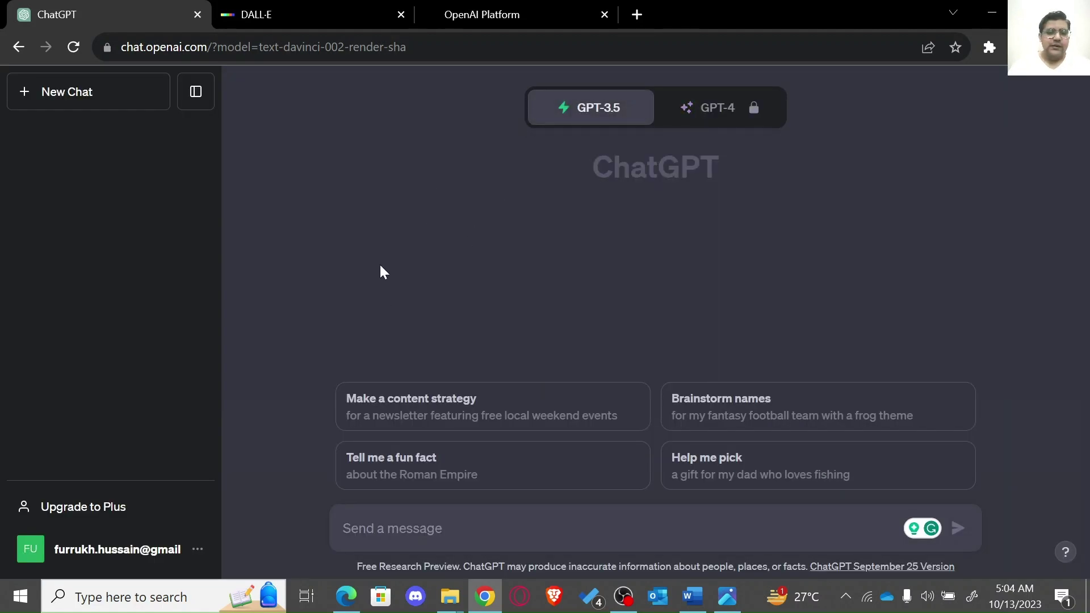
# Step: View the DALL·E image generation page and switch to Bing Image Creator in Microsoft Edge
pyautogui.moveTo(579, 97)
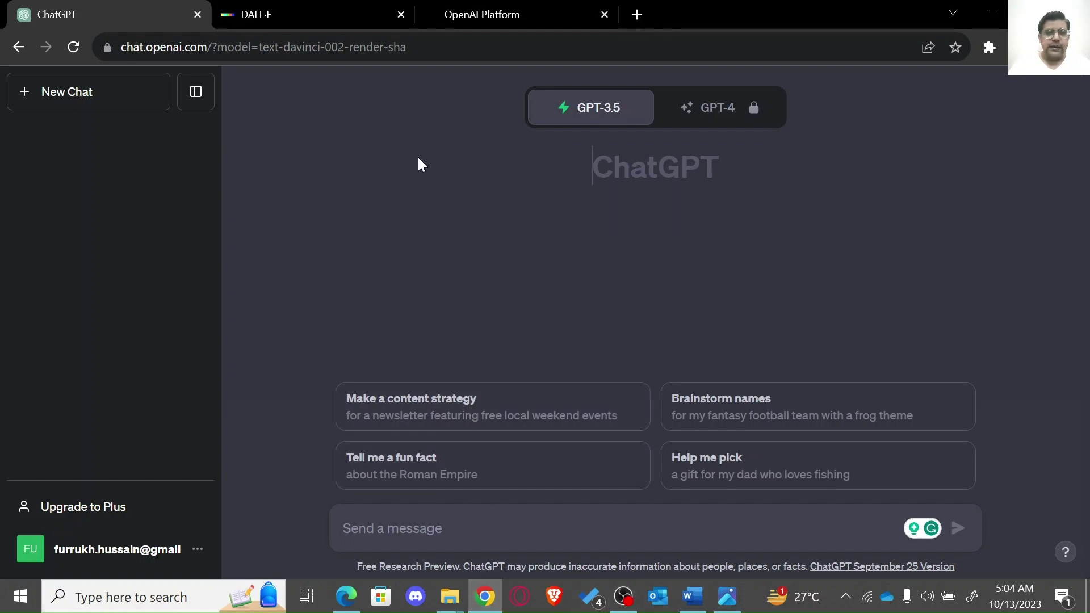
pyautogui.click(311, 7)
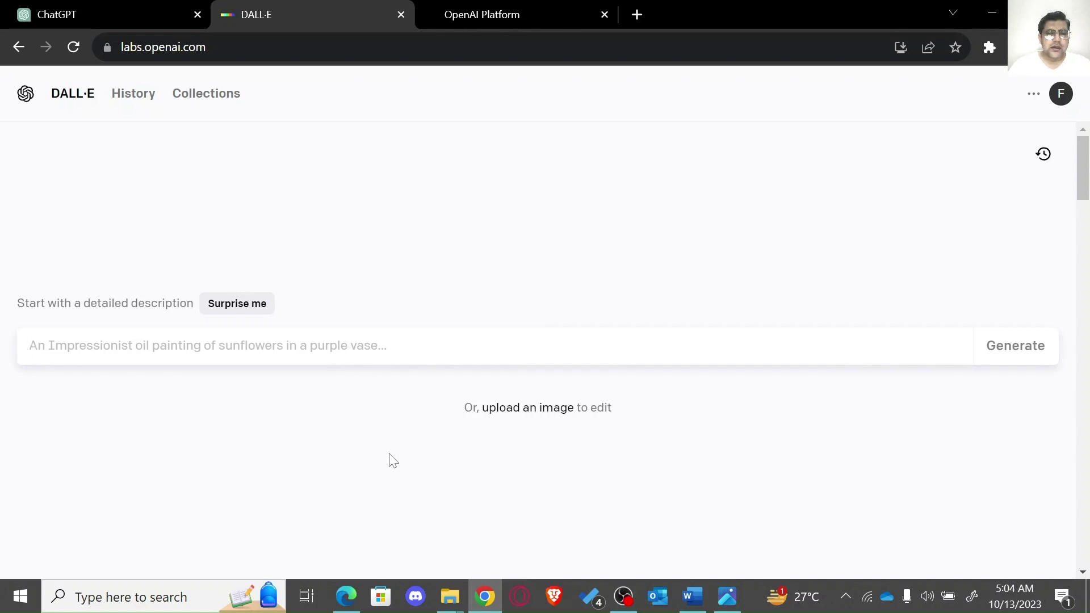
pyautogui.moveTo(349, 596)
pyautogui.click(356, 556)
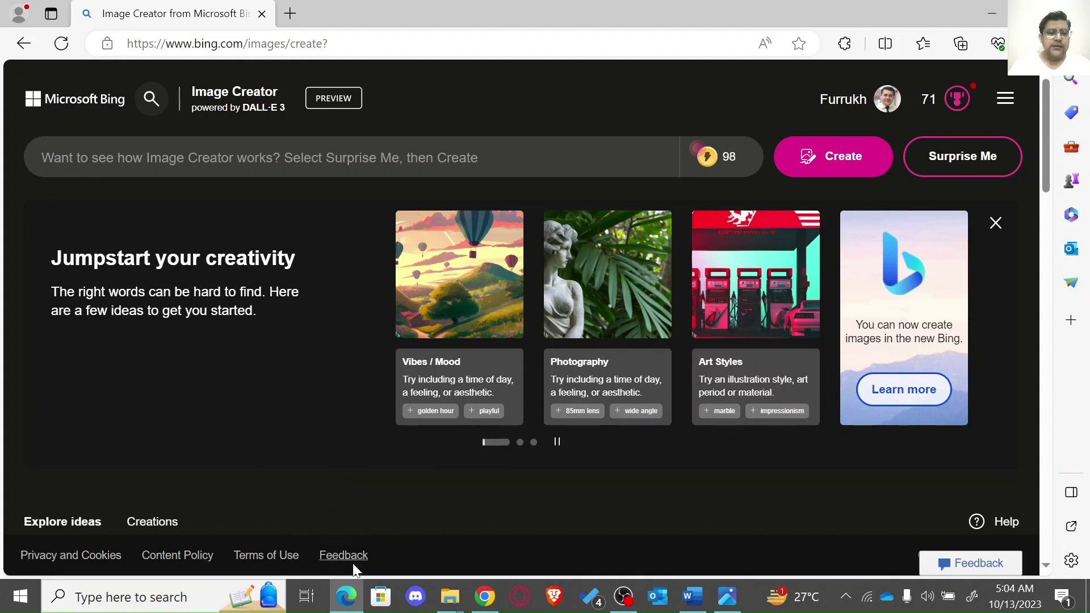
pyautogui.moveTo(349, 602)
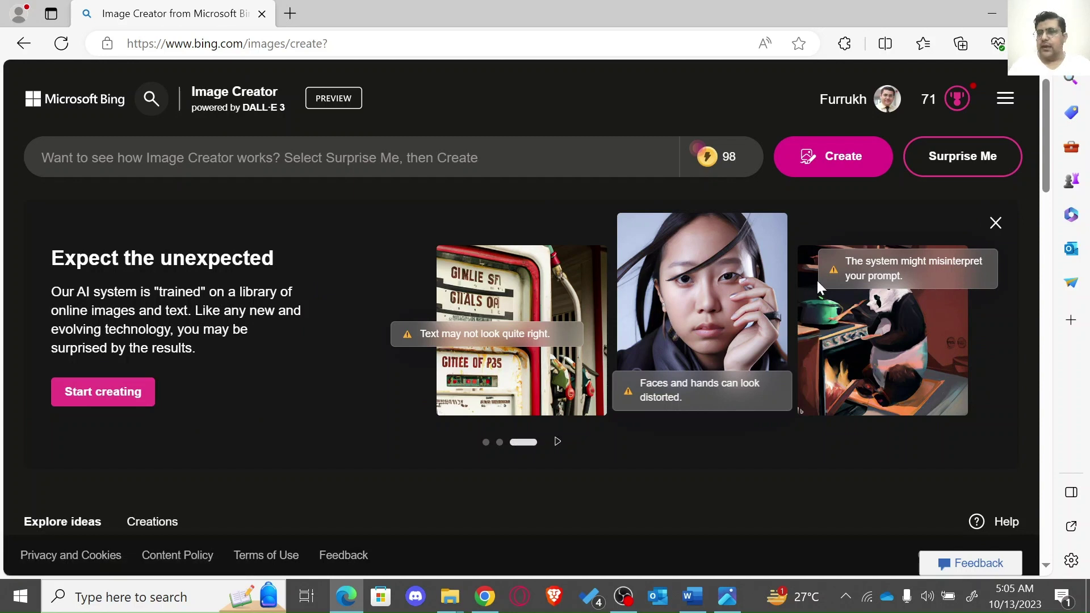
# Step: View Bing Chat in Edge and the ChatGPT tips screenshot gpt.png in Photos, and dismiss both
pyautogui.click(1073, 43)
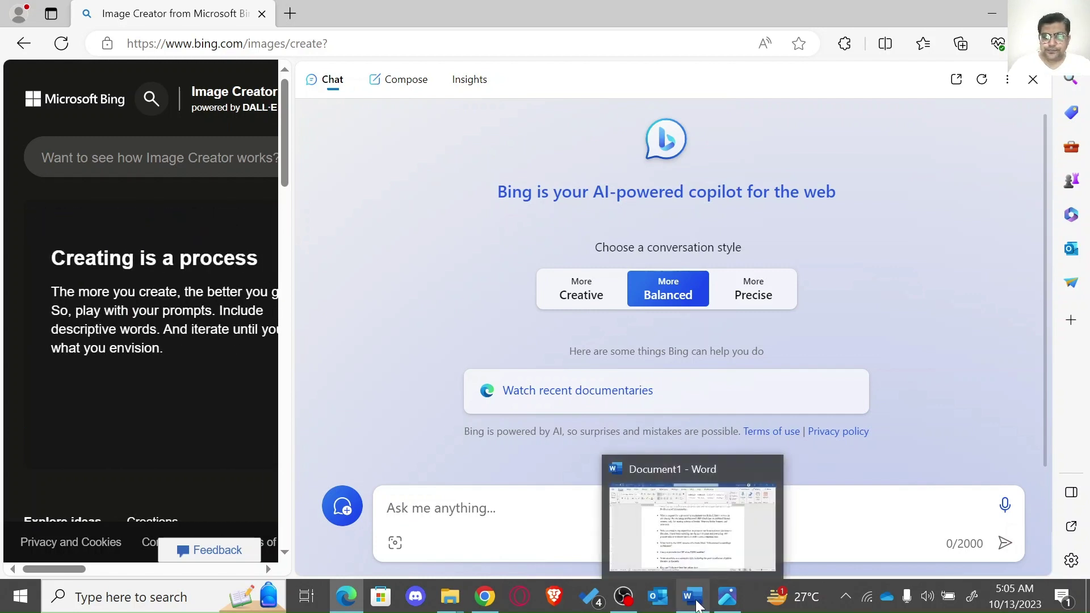
pyautogui.moveTo(732, 603)
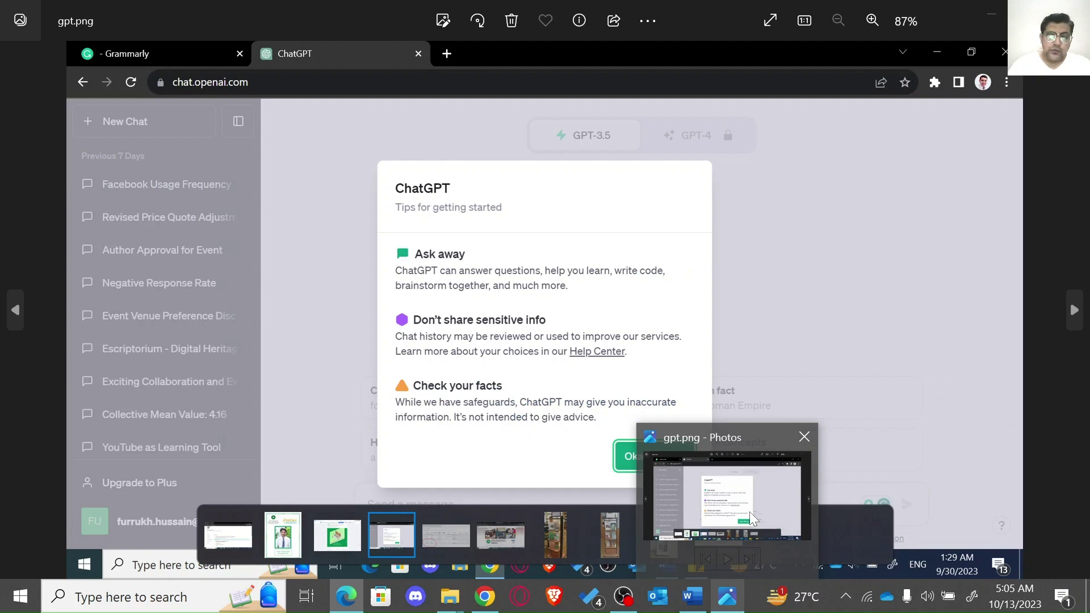
pyautogui.click(749, 518)
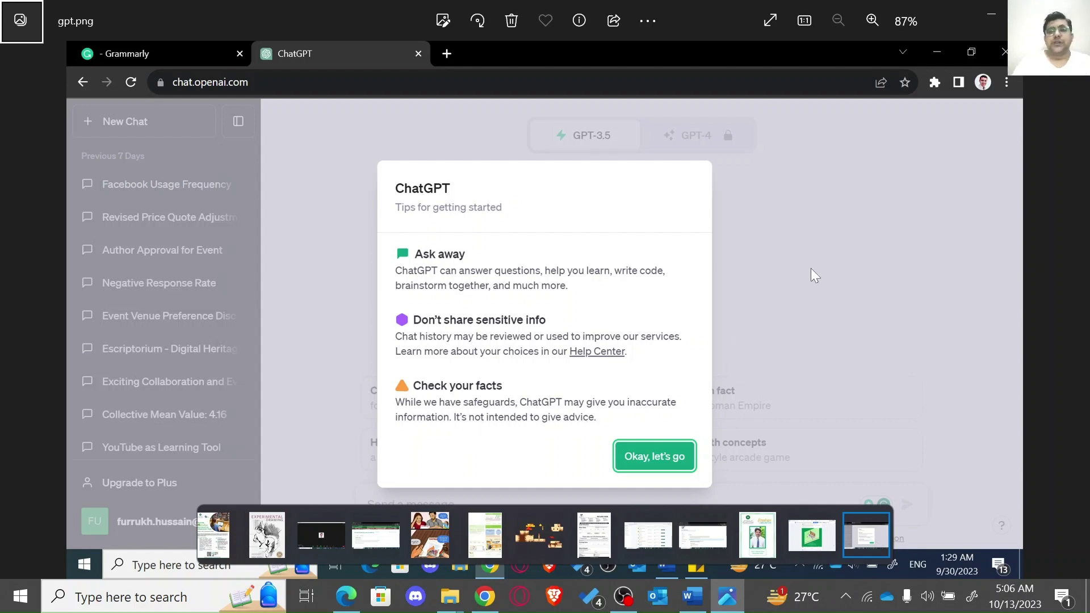
pyautogui.click(992, 20)
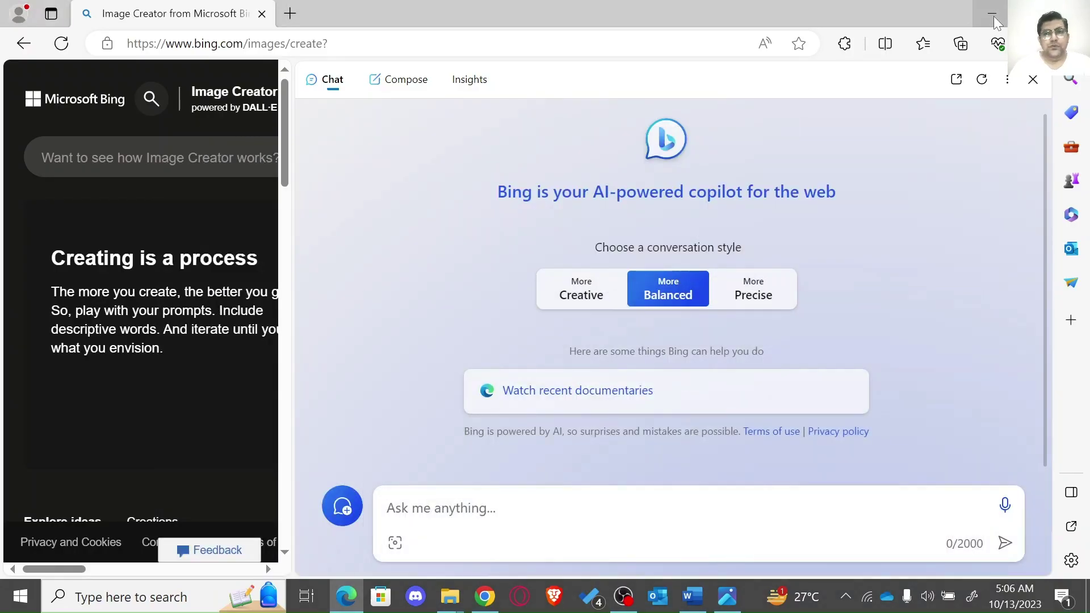
pyautogui.click(1050, 41)
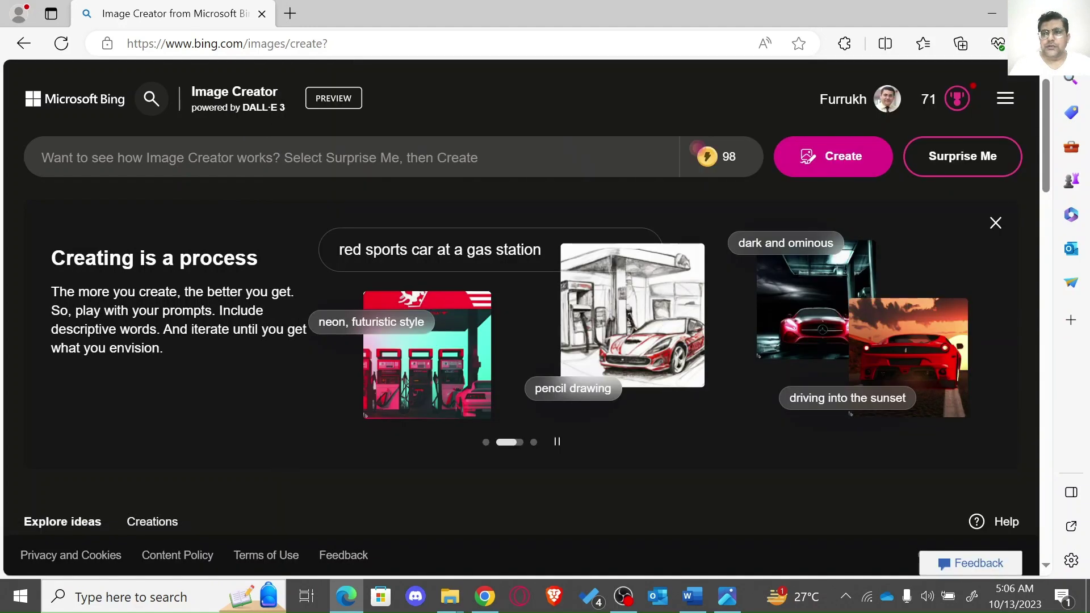
# Step: Switch back to ChatGPT in Chrome and read the disclaimer about inaccurate information beneath the message box
pyautogui.click(490, 595)
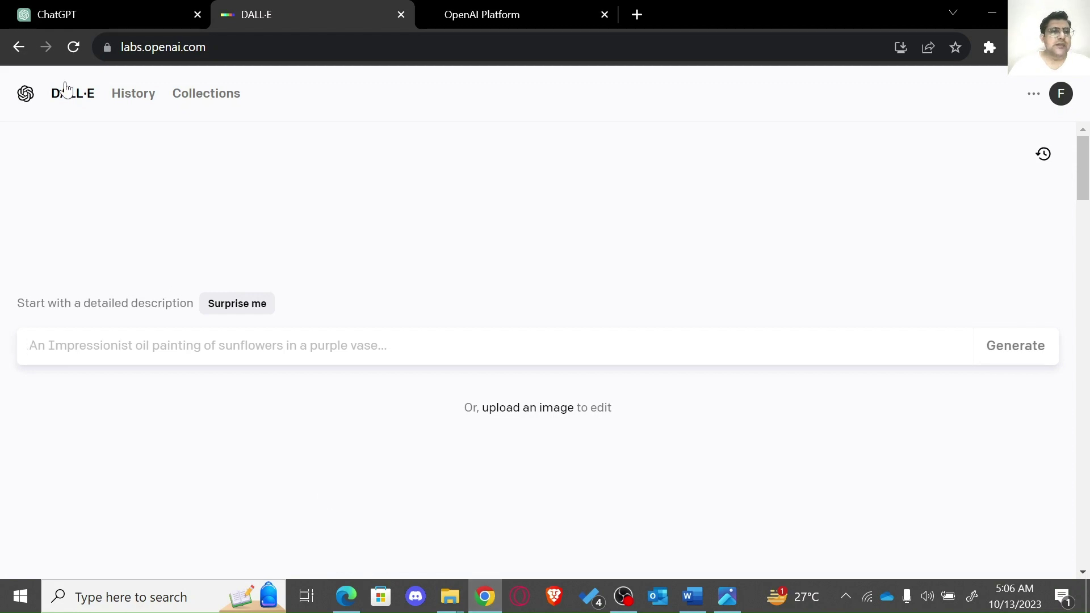
pyautogui.click(65, 16)
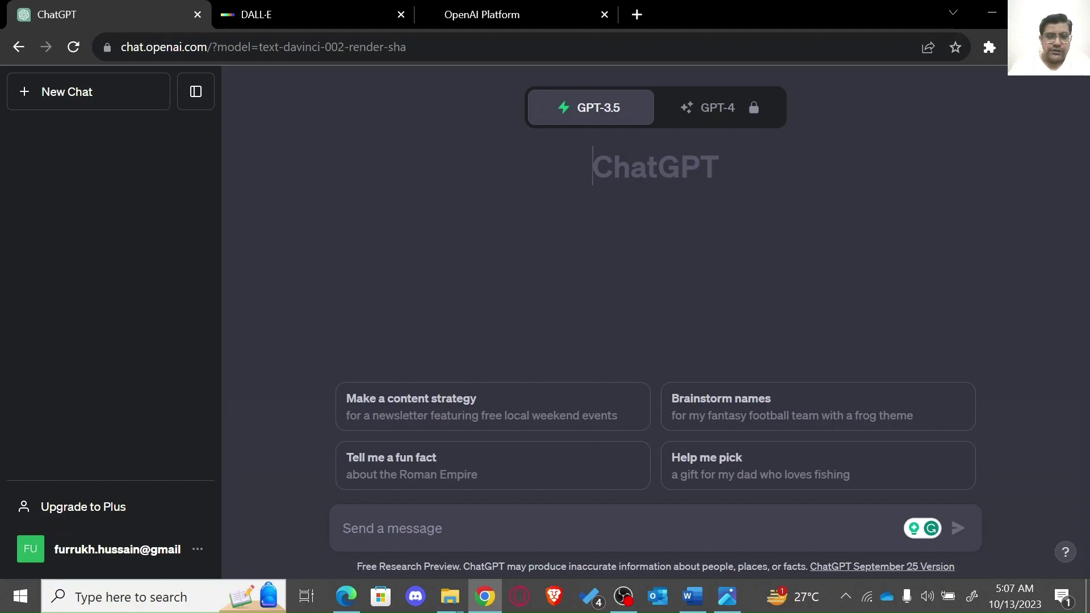
pyautogui.moveTo(358, 567); pyautogui.dragTo(535, 566)
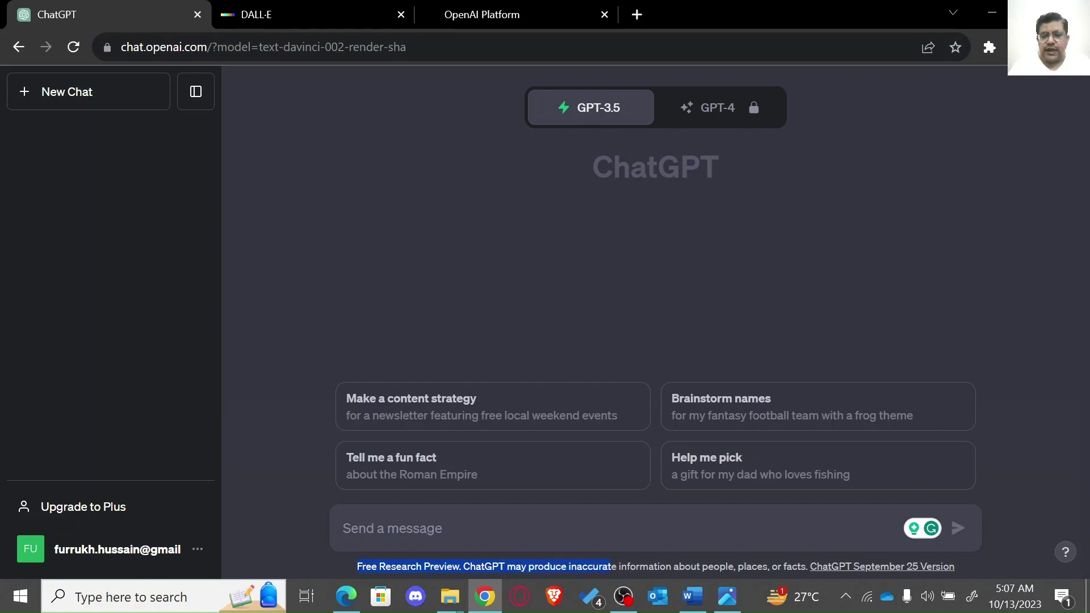
pyautogui.moveTo(612, 566); pyautogui.dragTo(787, 567)
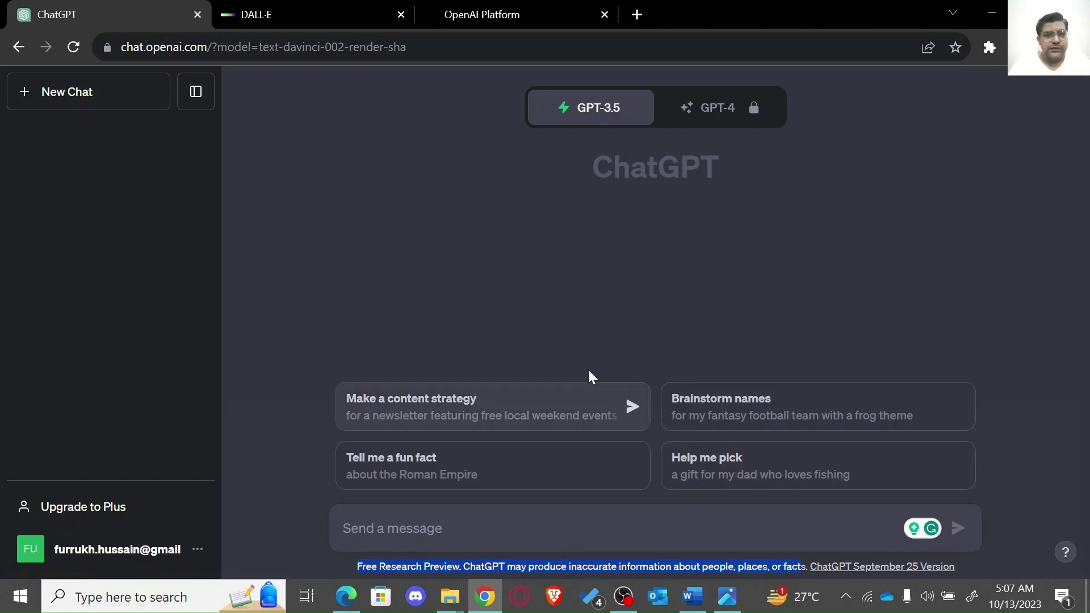
pyautogui.click(463, 260)
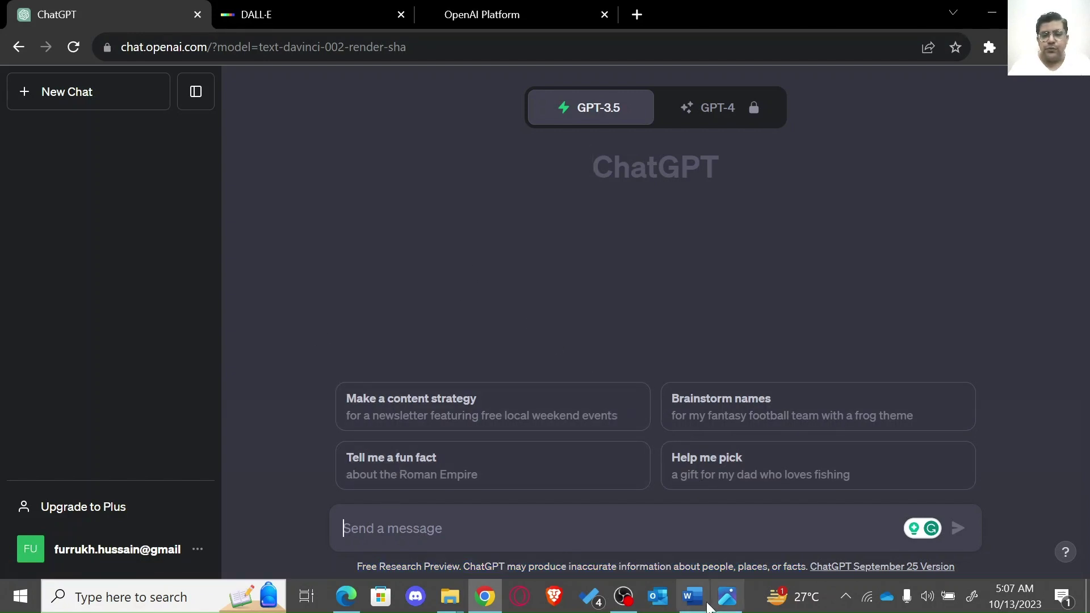
# Step: Switch to Document1 in Word and select the whole first bullet, the librarian's introduction for the YouTube video, for copying
pyautogui.moveTo(692, 596)
pyautogui.click(725, 551)
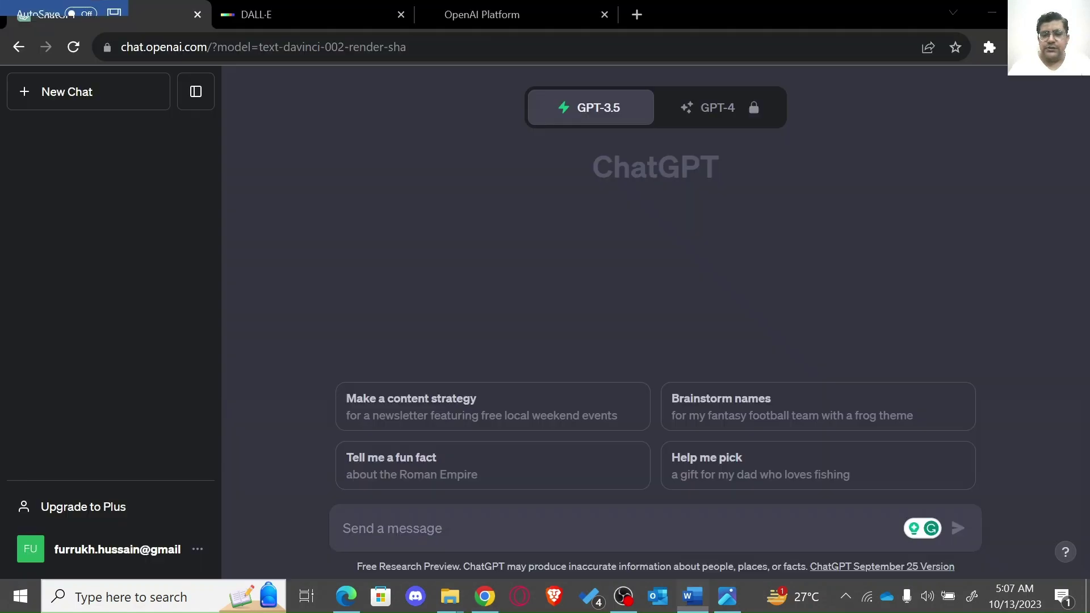
pyautogui.scroll(3, 1085, 219)
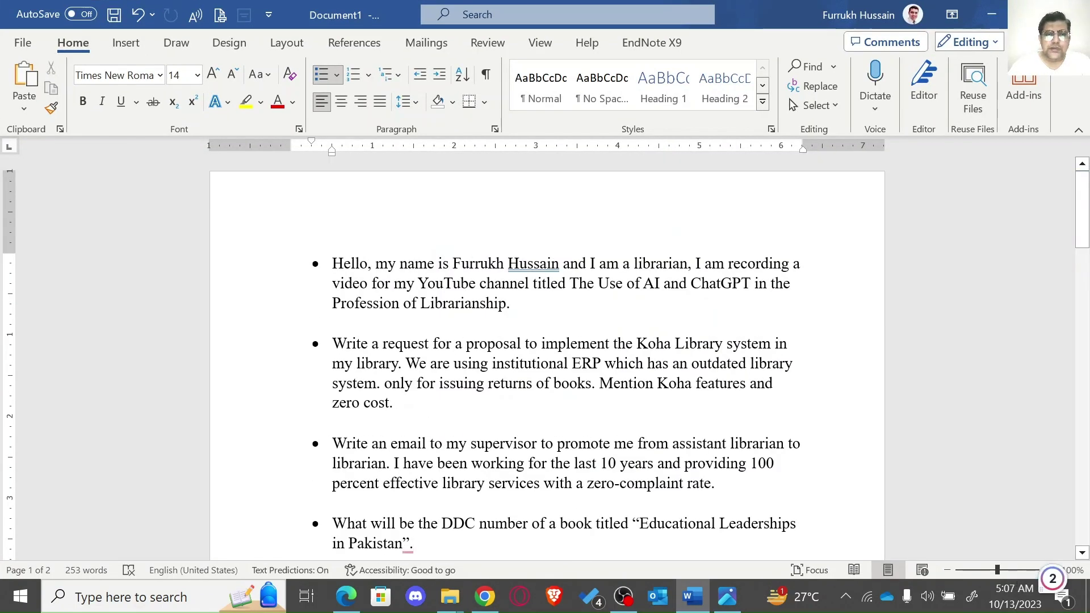
pyautogui.moveTo(332, 264); pyautogui.dragTo(439, 264)
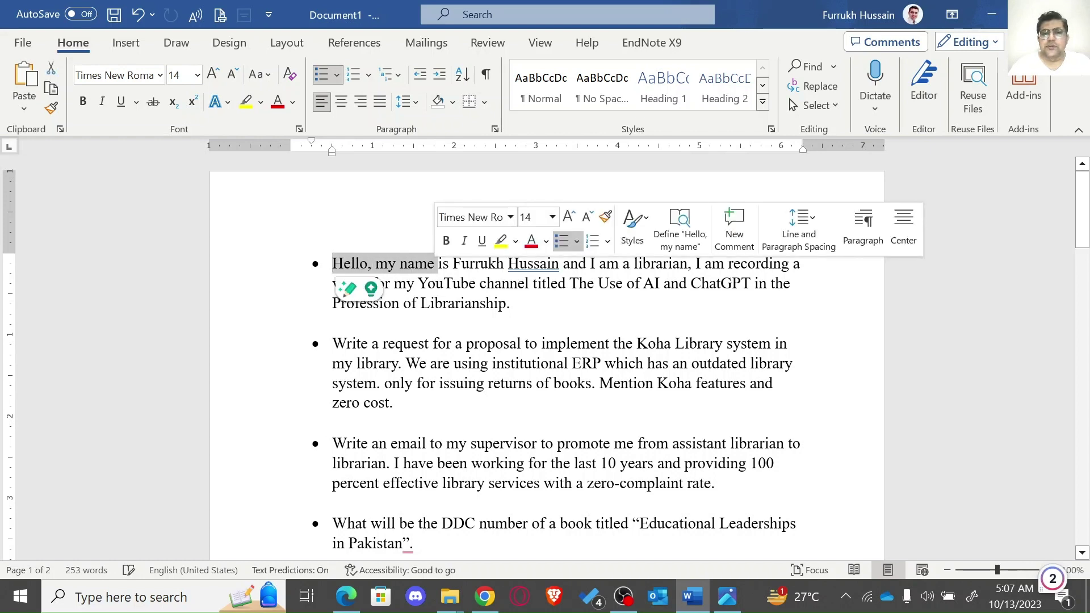
pyautogui.click(510, 303)
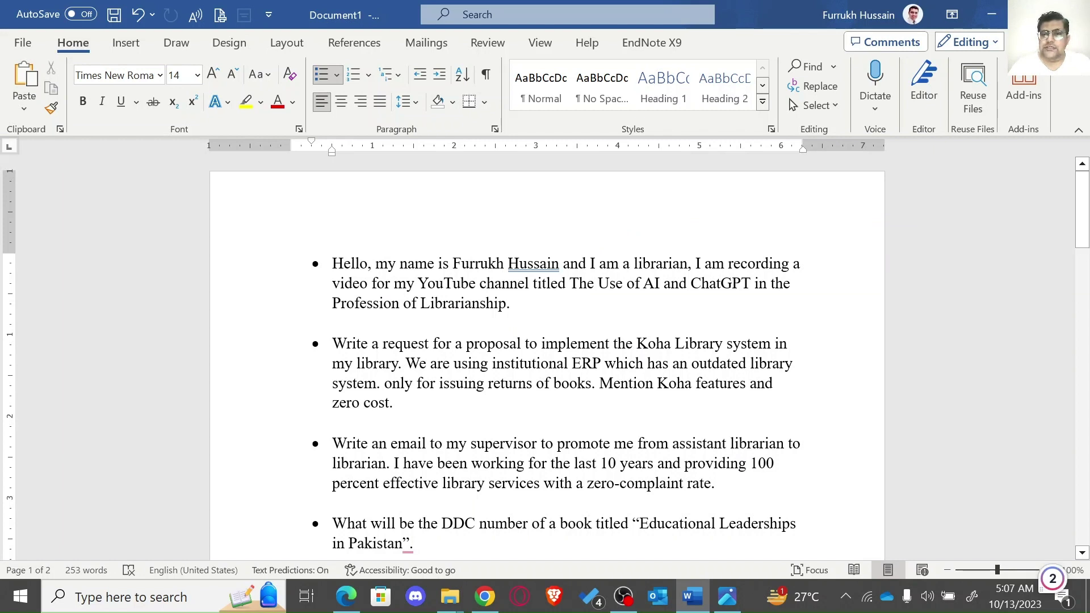
pyautogui.moveTo(511, 303); pyautogui.dragTo(332, 263)
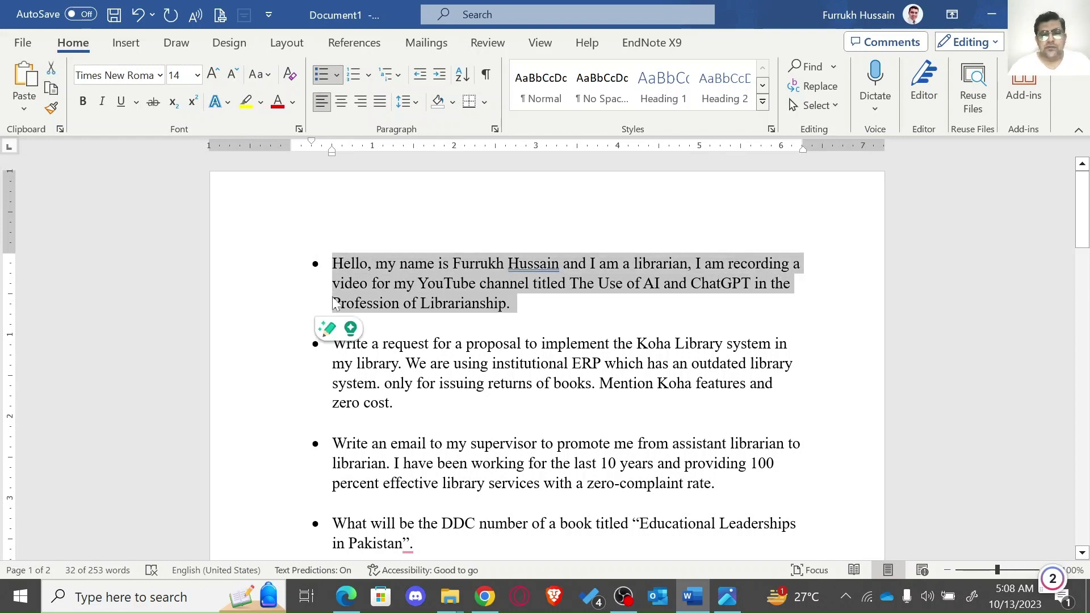
# Step: Paste the librarian's introduction into a ChatGPT message in Chrome, remove its leading bullet, and send it
pyautogui.click(484, 597)
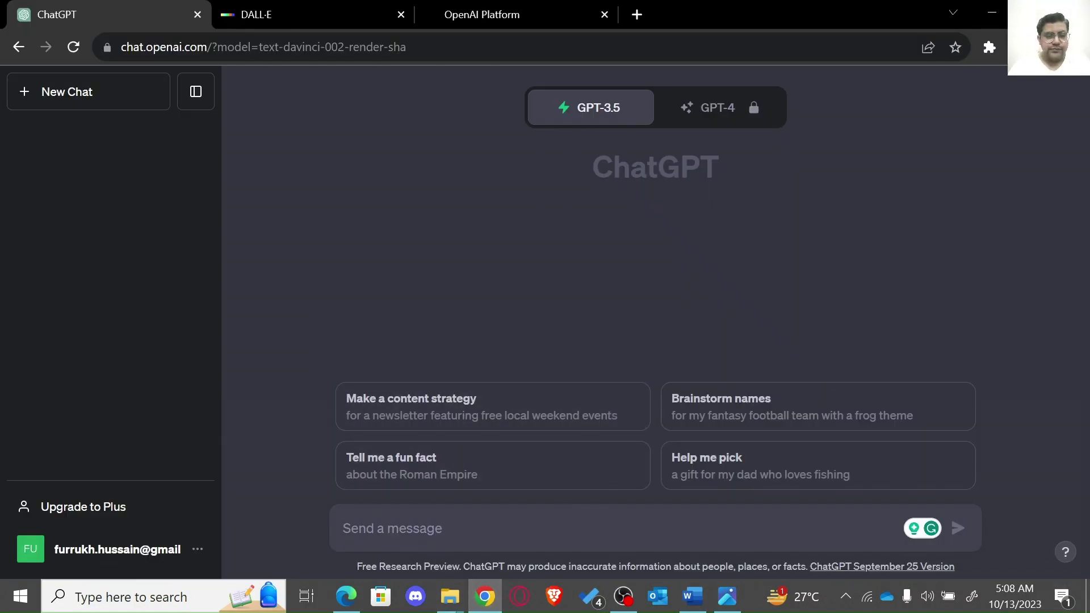
pyautogui.write('• Hello, my name is Furrukh Hussain and I am a librarian, I am recording a video for my YouTube channel titled The Use of AI and ChatGPT in the Profession of Librarianship.')
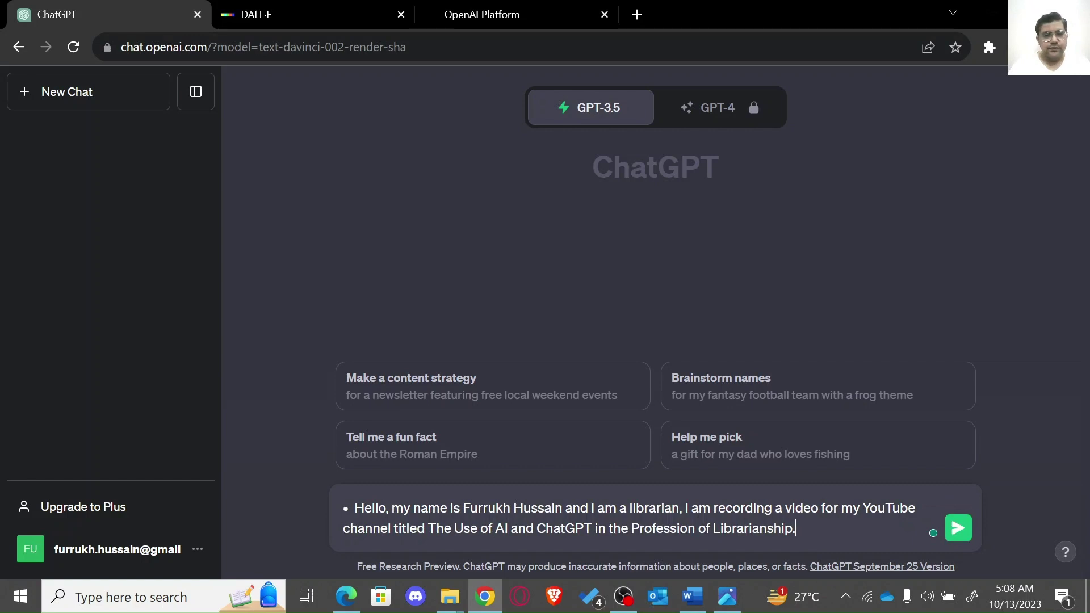
pyautogui.press('BackSpace')
pyautogui.press('BackSpace')
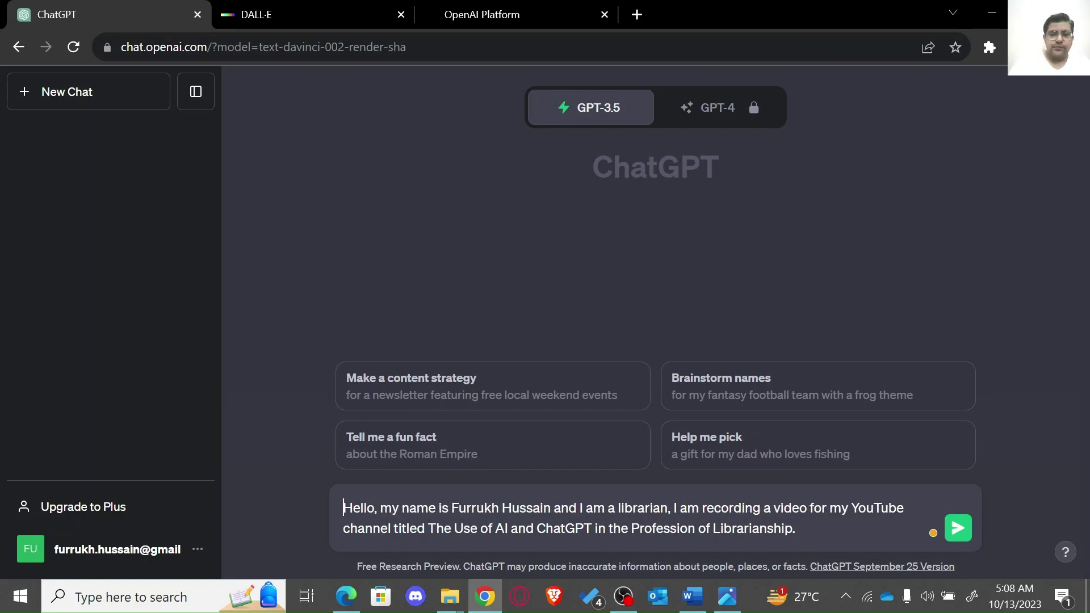
pyautogui.click(949, 536)
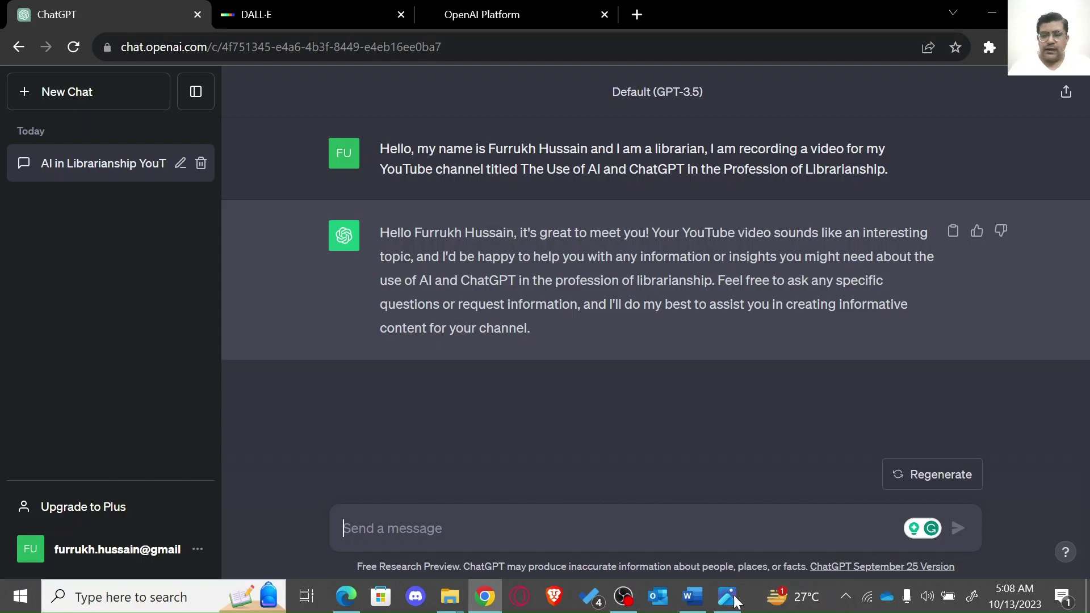
pyautogui.click(693, 596)
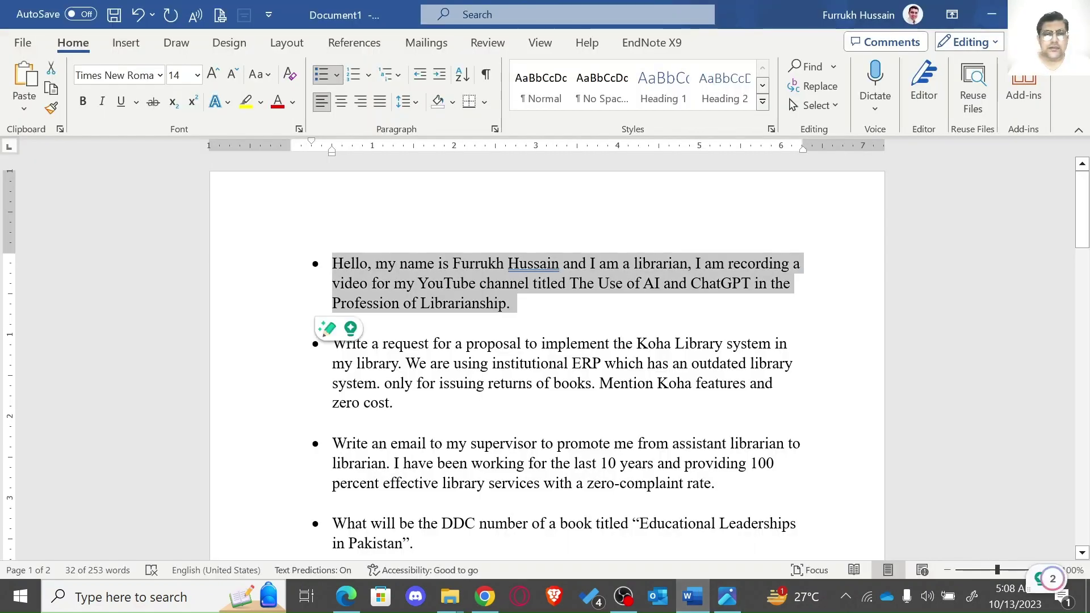
pyautogui.moveTo(393, 403); pyautogui.dragTo(332, 344)
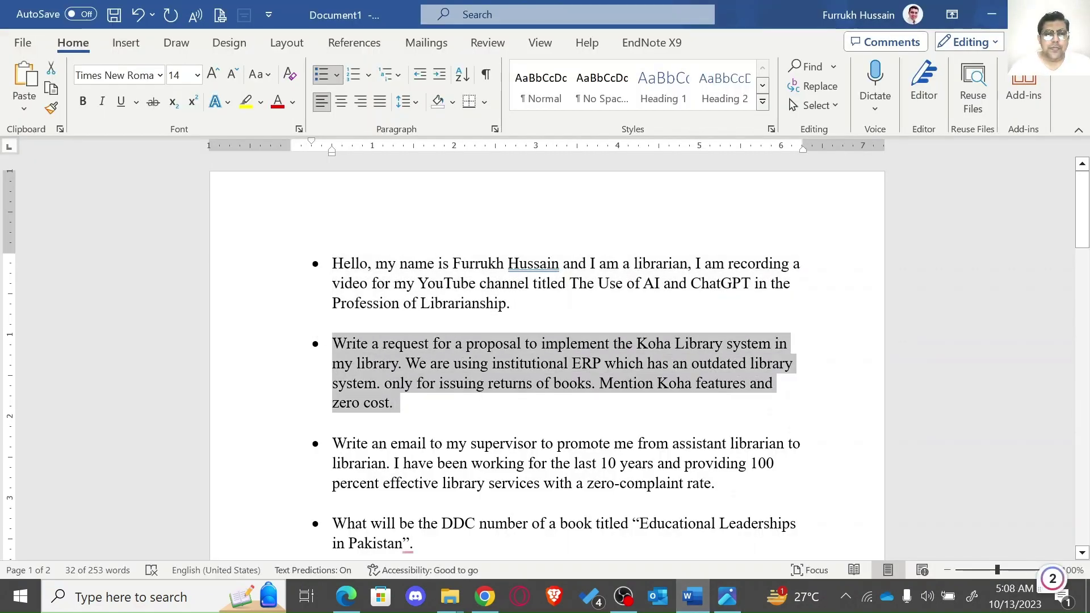
pyautogui.click(450, 383)
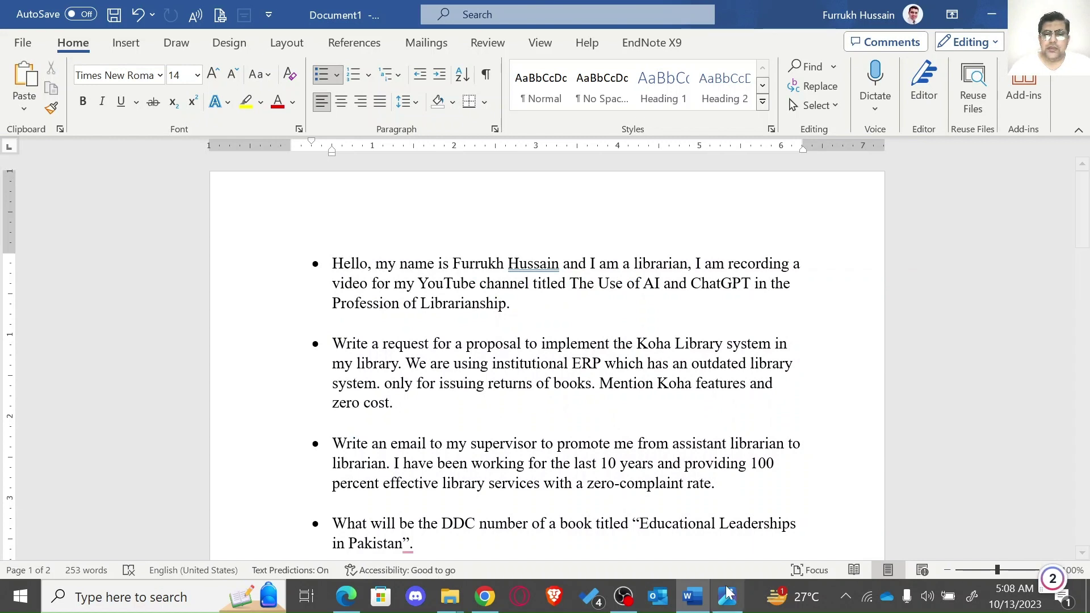
pyautogui.click(491, 602)
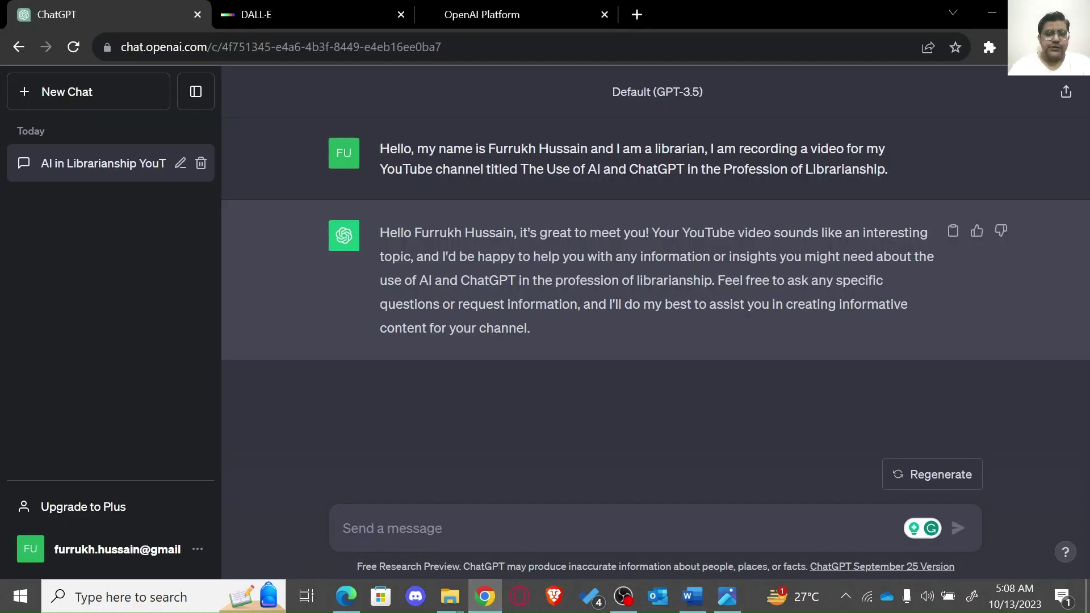
# Step: Begin a ChatGPT message with "how this pla" and enlarge the browser page to 125%
pyautogui.write('how')
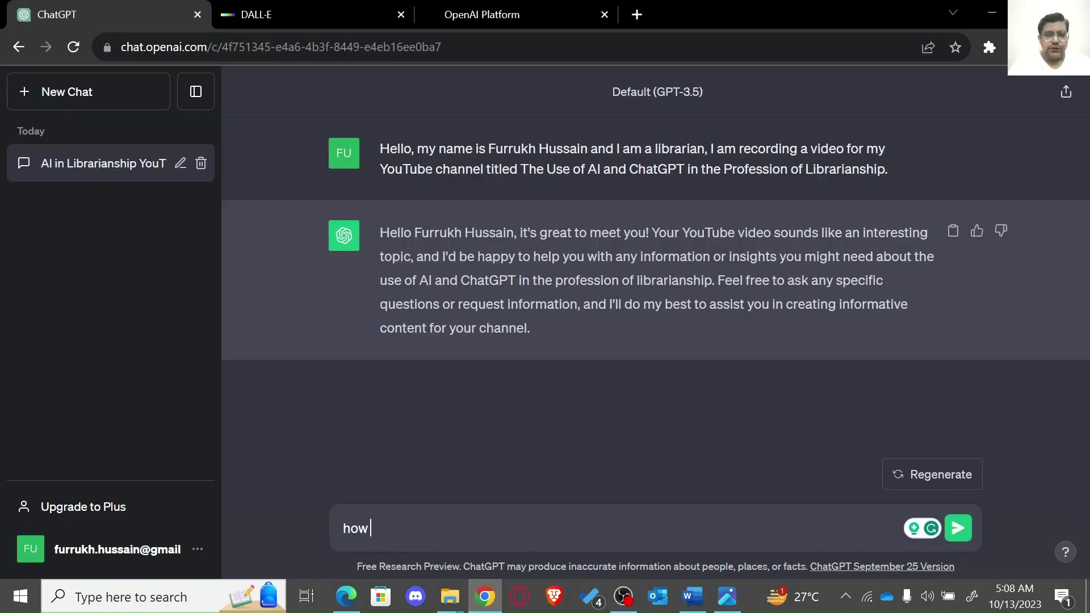
pyautogui.write(' this')
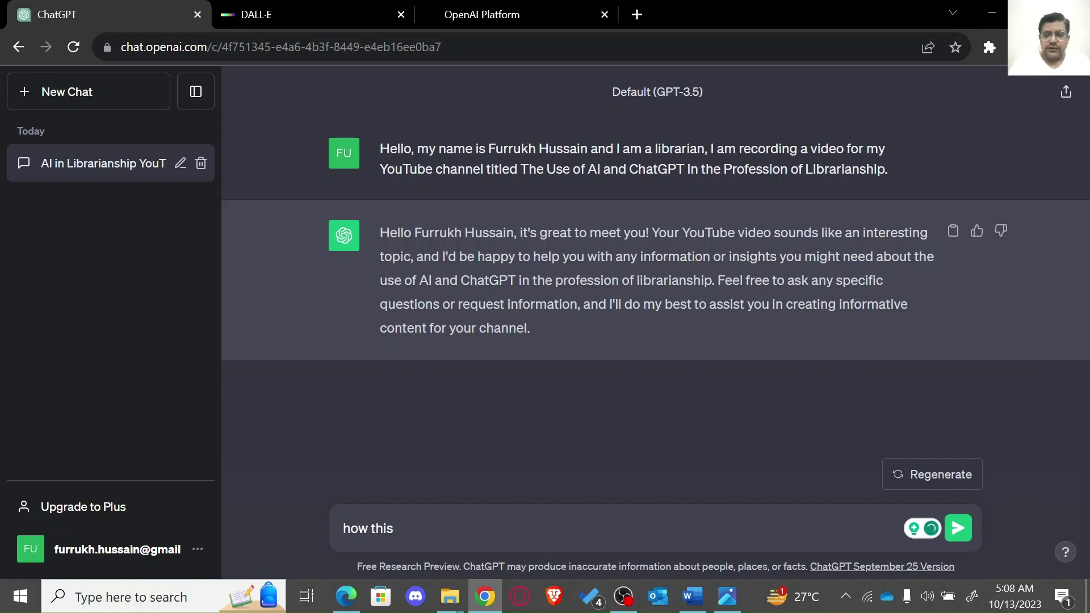
pyautogui.write(' pla')
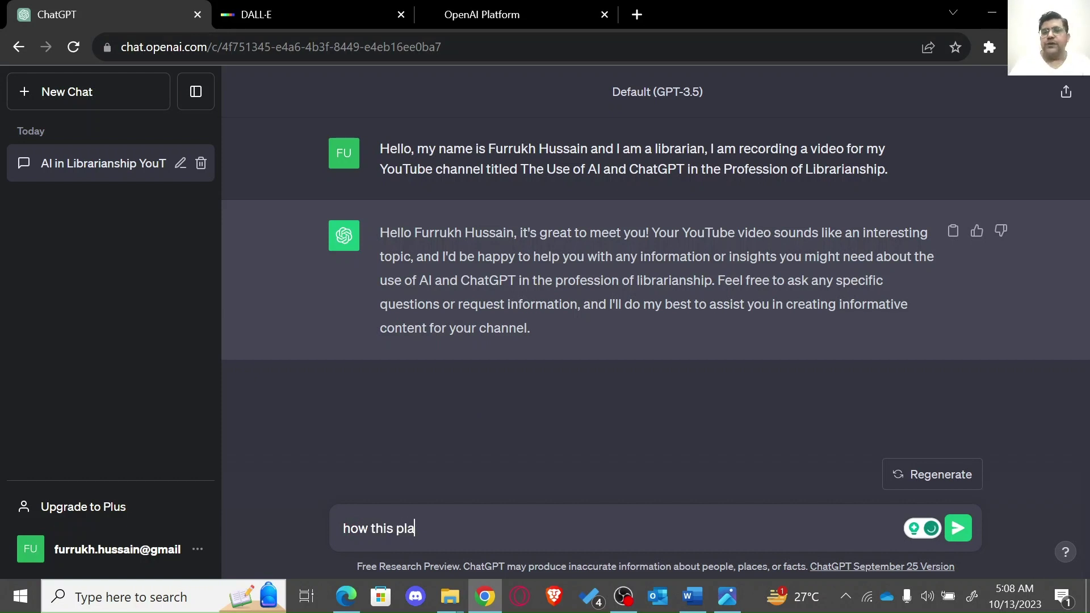
pyautogui.click(1079, 46)
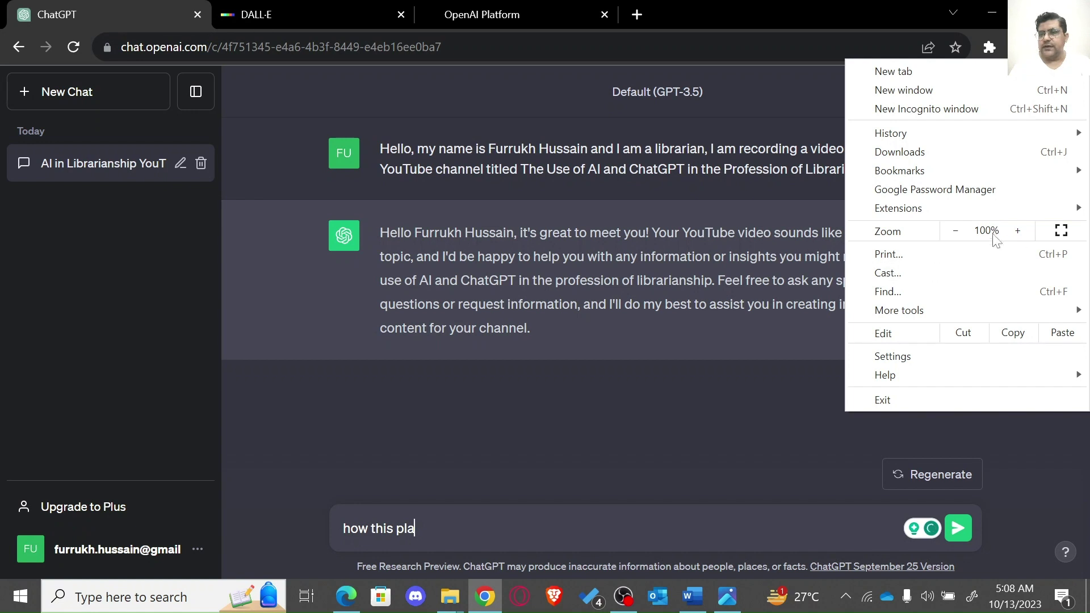
pyautogui.click(1019, 231)
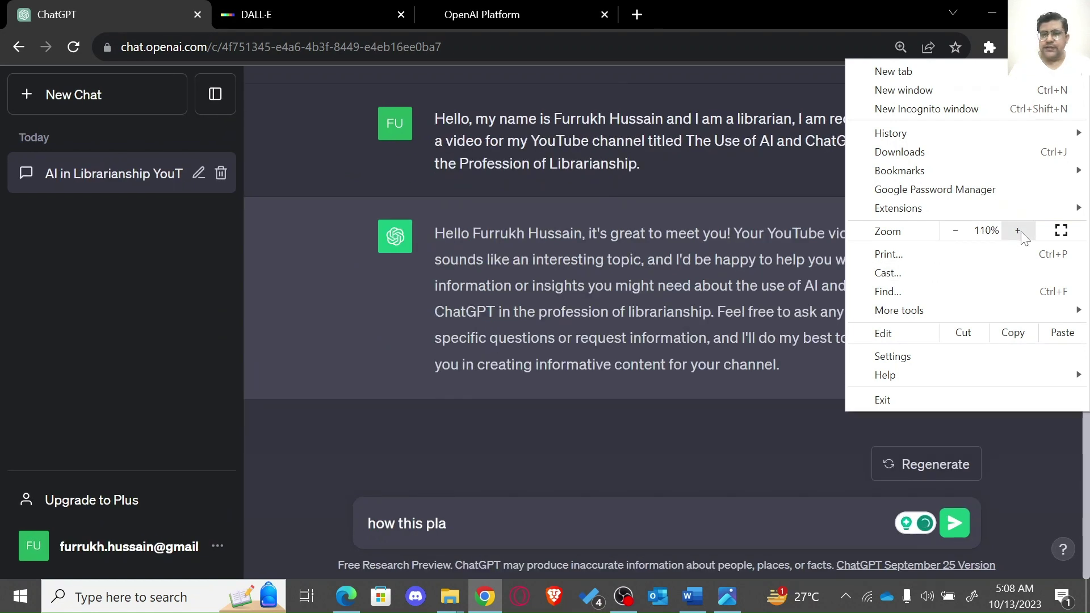
pyautogui.click(1019, 231)
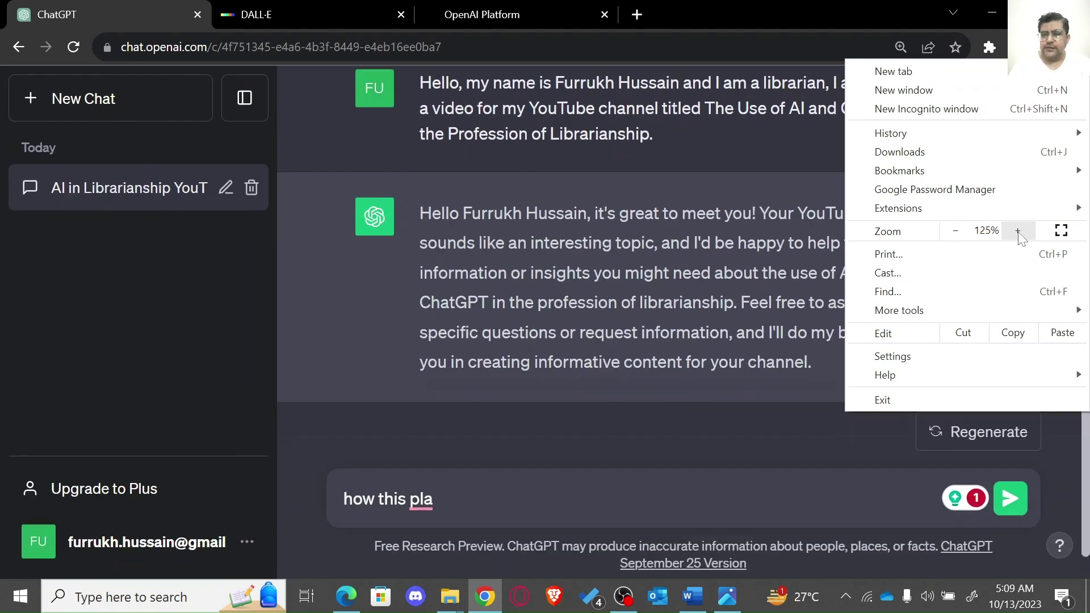
pyautogui.click(454, 514)
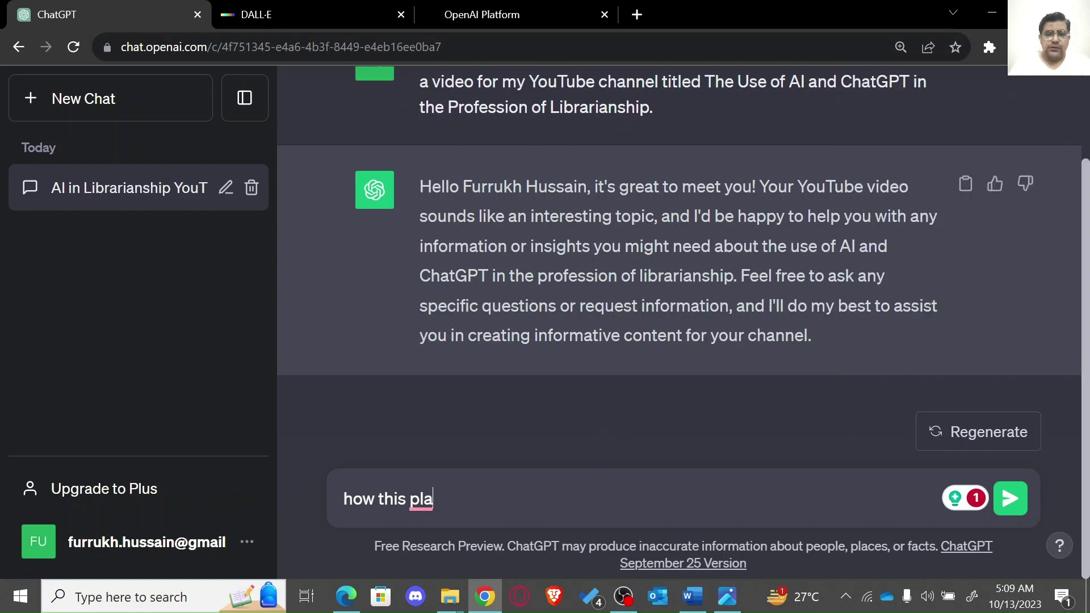
# Step: Complete the ChatGPT message as "how this plaform can help in the profession" and send it
pyautogui.write('how this platform ')
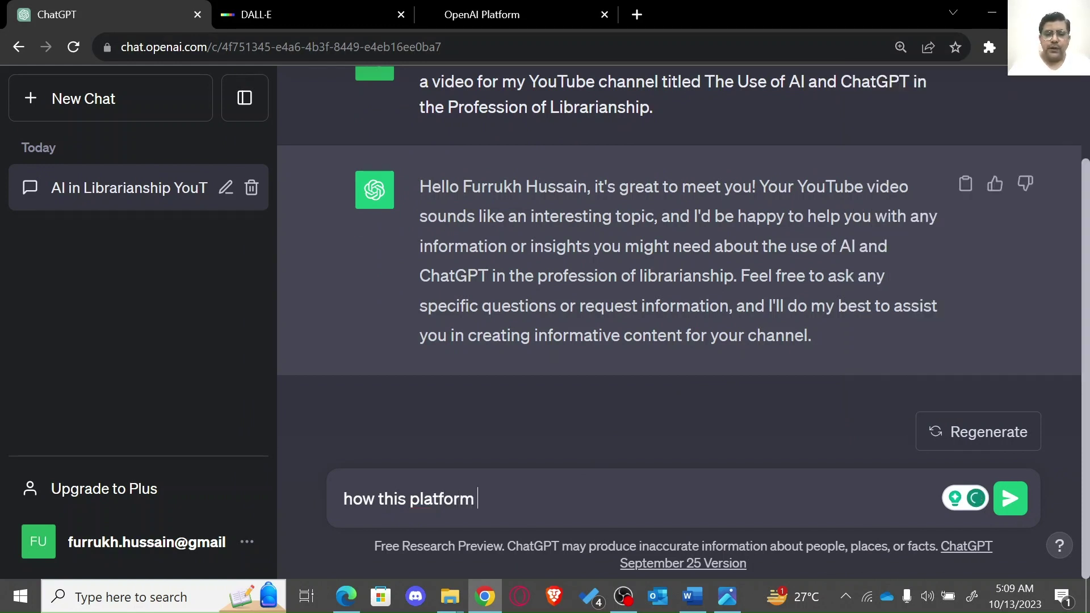
pyautogui.write('can he')
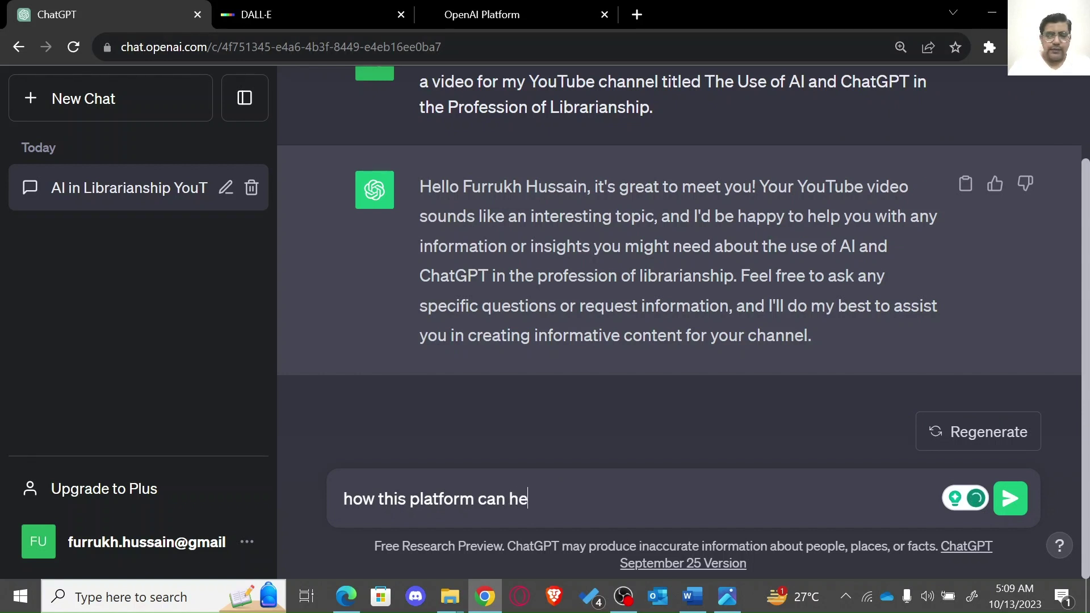
pyautogui.write('lp in ')
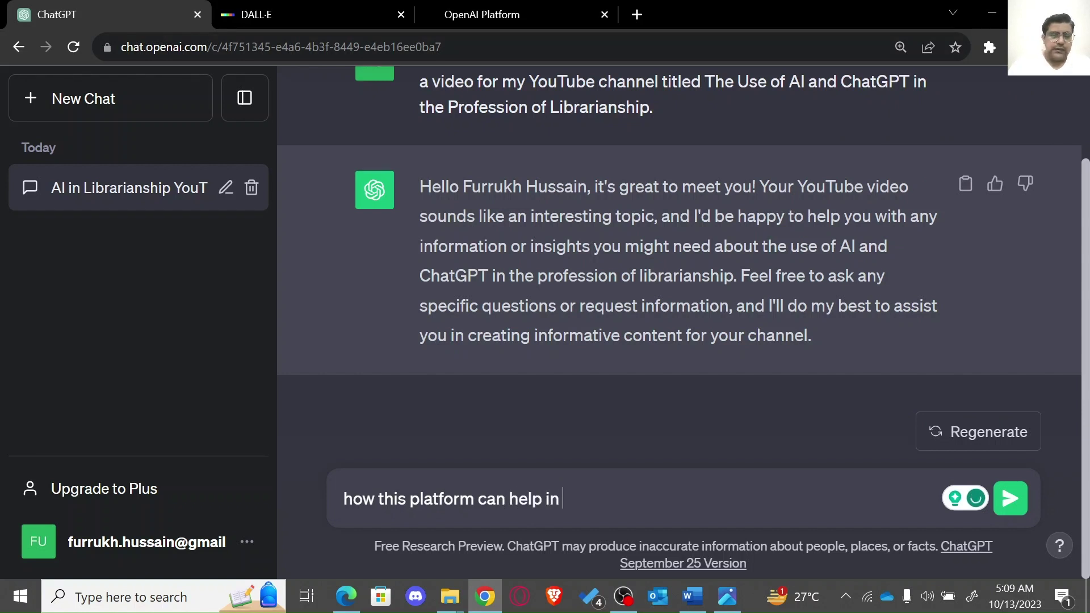
pyautogui.write('the profe')
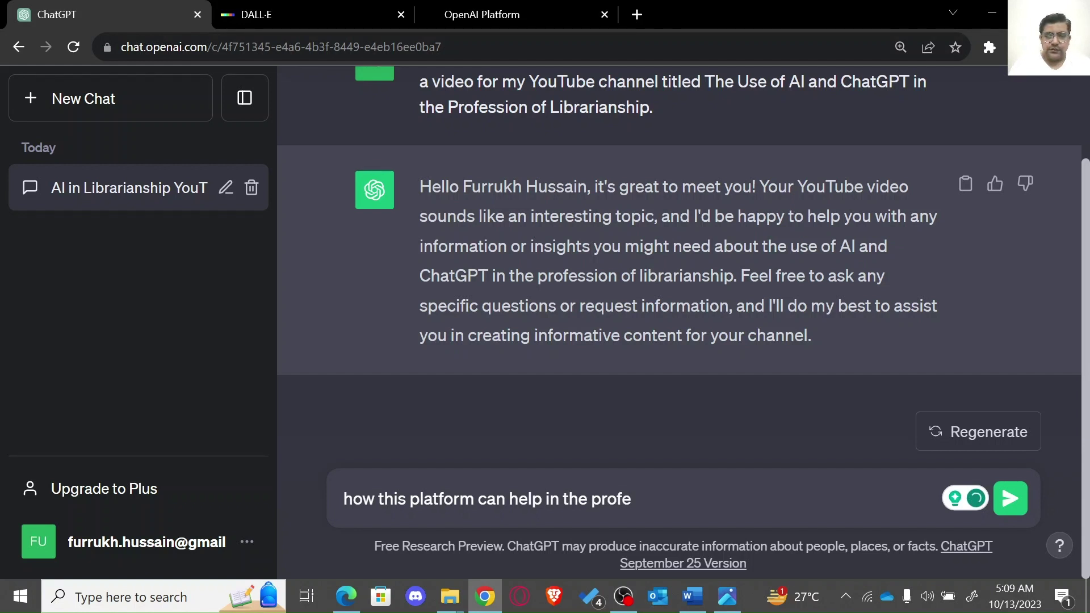
pyautogui.write('s')
pyautogui.press('BackSpace')
pyautogui.press('BackSpace')
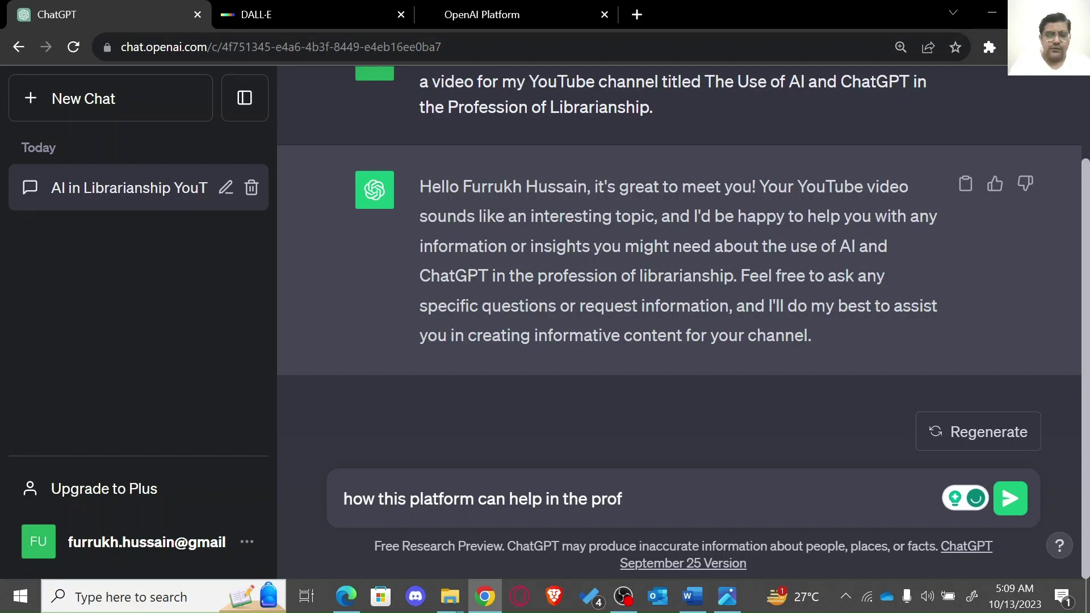
pyautogui.write('ession')
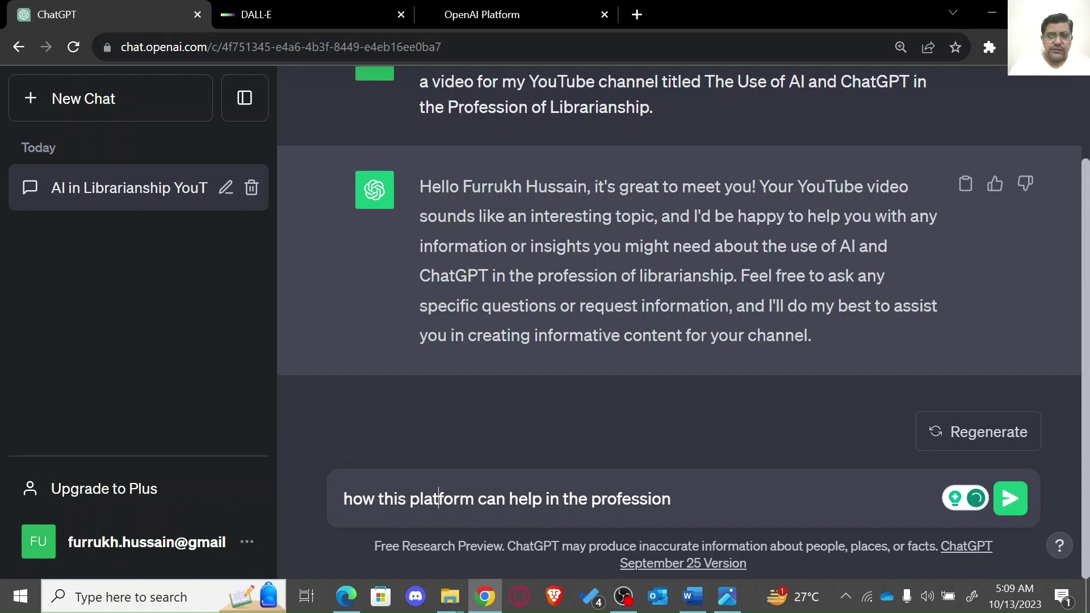
pyautogui.press('BackSpace')
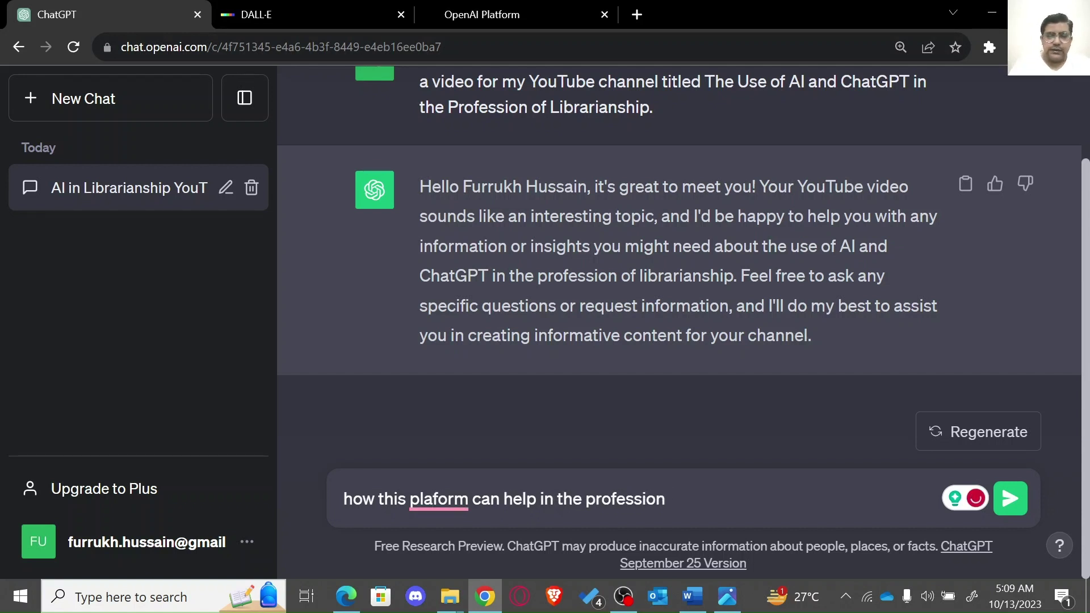
pyautogui.click(433, 499)
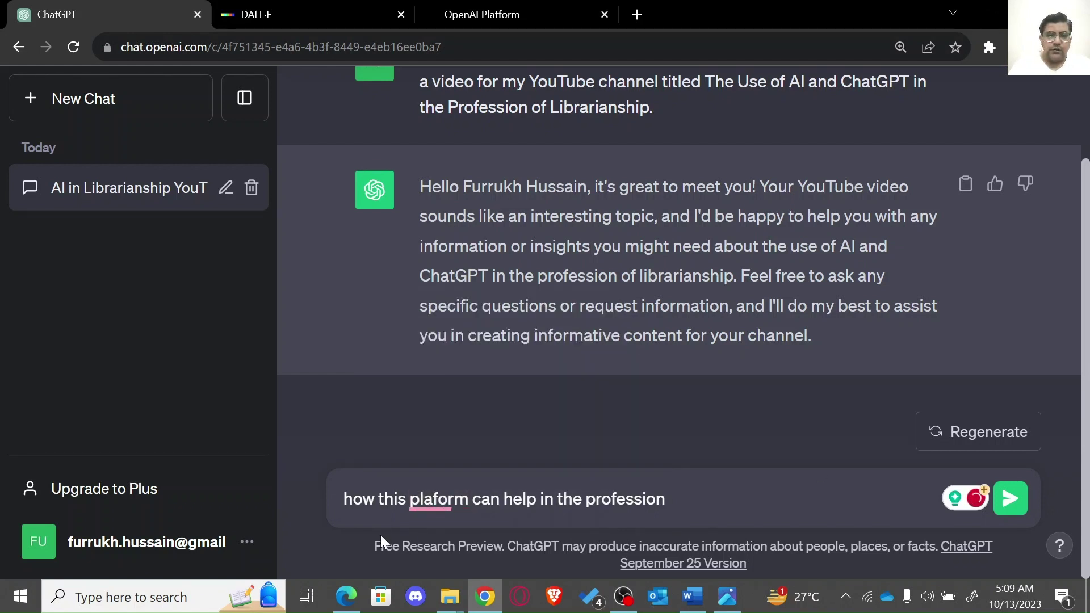
pyautogui.press('Return')
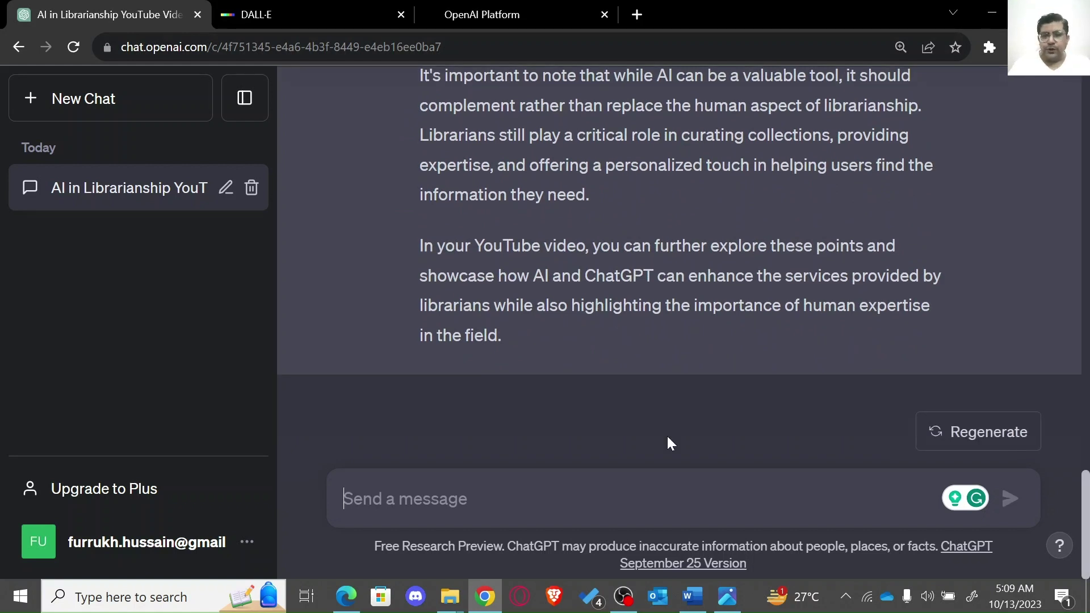
# Step: Read ChatGPT's answer on how the platform can assist librarians, from its introduction through the numbered points to the closing remarks
pyautogui.moveTo(1085, 516); pyautogui.dragTo(1071, 200)
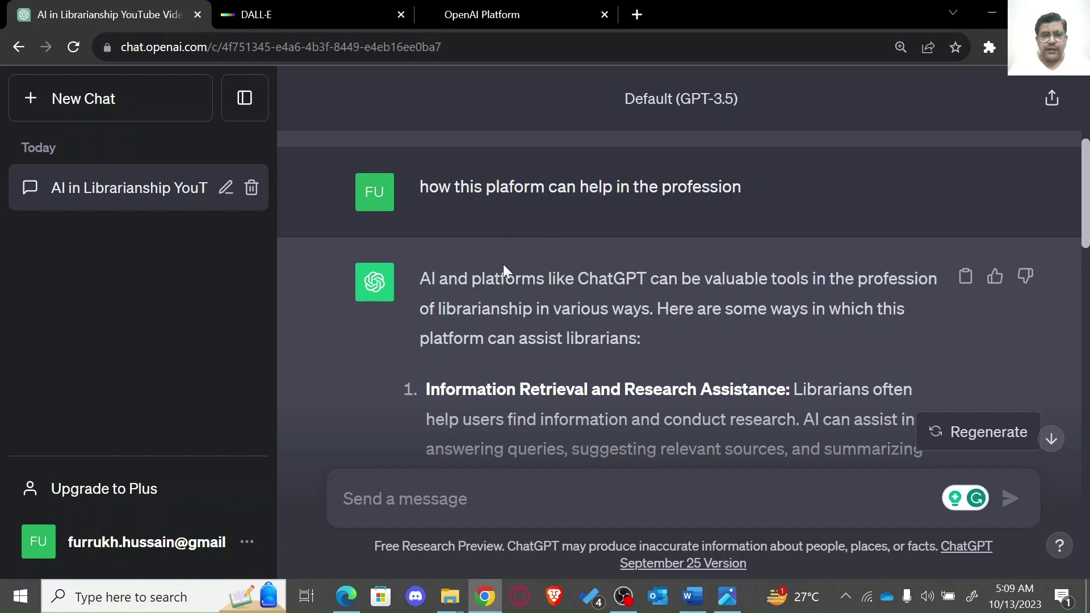
pyautogui.moveTo(472, 279); pyautogui.dragTo(536, 279)
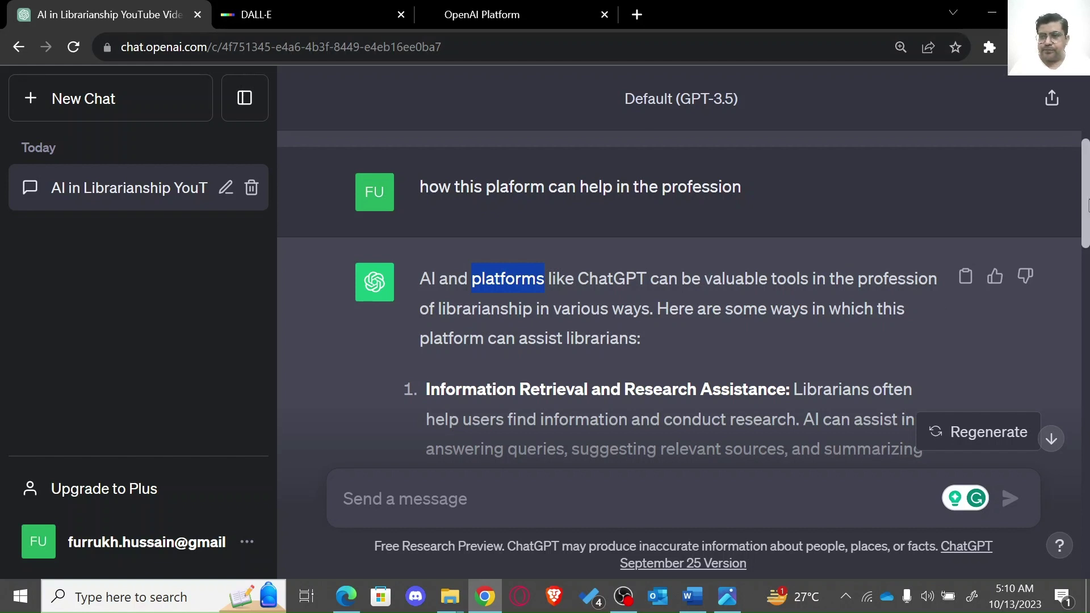
pyautogui.moveTo(1087, 205); pyautogui.dragTo(1087, 239)
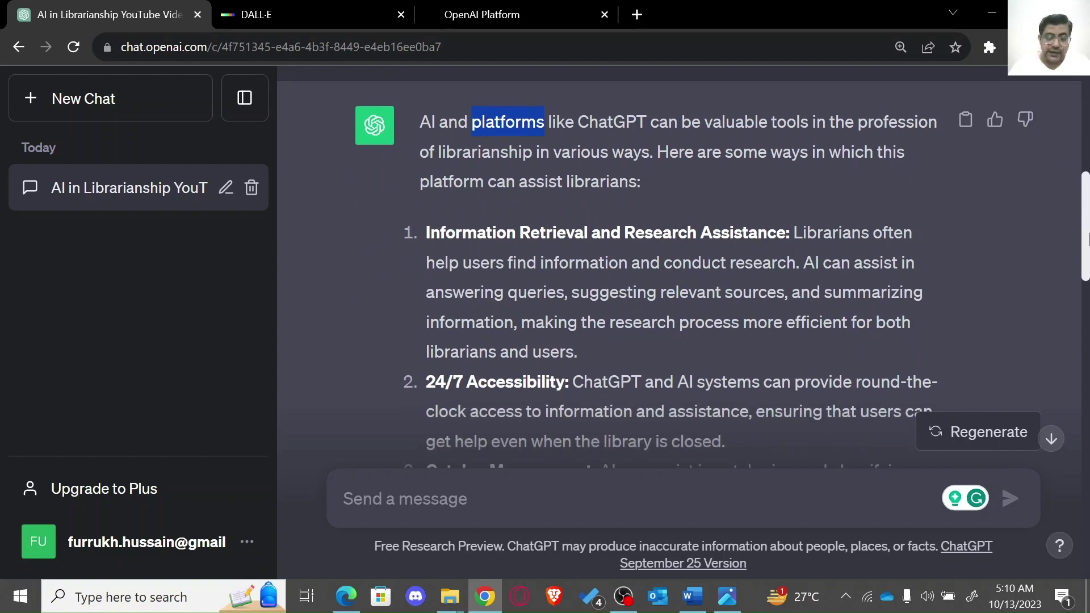
pyautogui.moveTo(1087, 238)
pyautogui.mouseDown()
pyautogui.moveTo(1087, 280)
pyautogui.moveTo(1087, 250)
pyautogui.mouseUp()
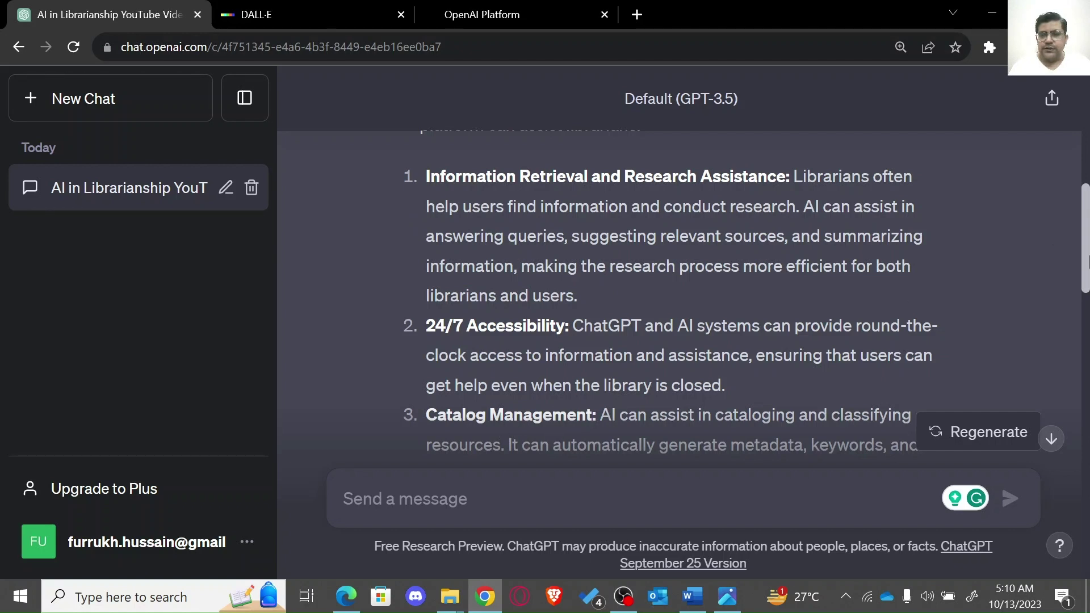
pyautogui.moveTo(1087, 262); pyautogui.dragTo(1087, 536)
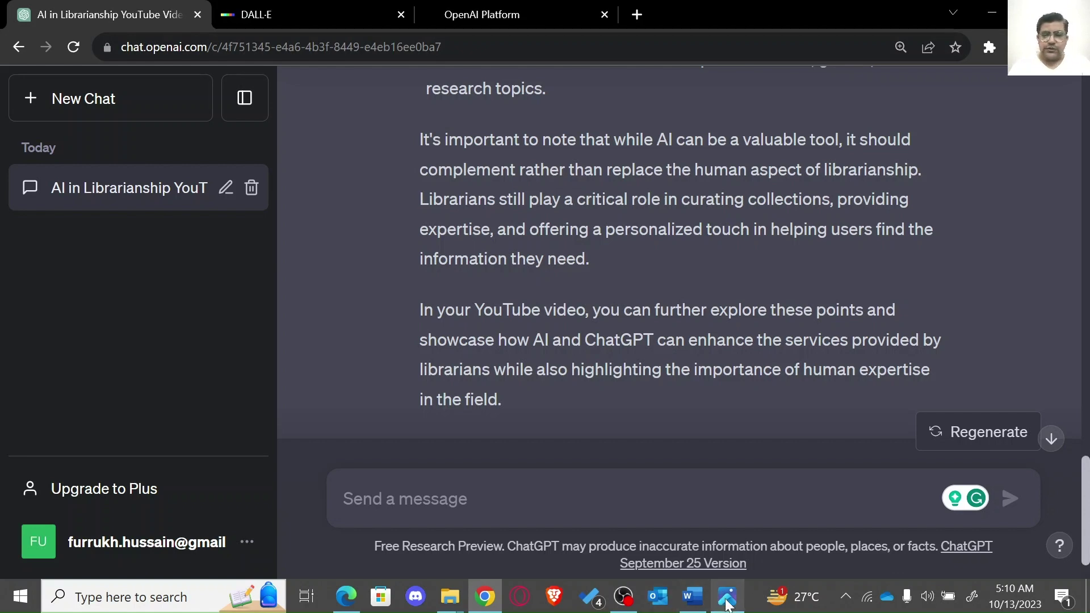
# Step: Switch to Document1 in Word, review the second bullet's Koha proposal request phrase by phrase, and select the whole bullet
pyautogui.click(703, 603)
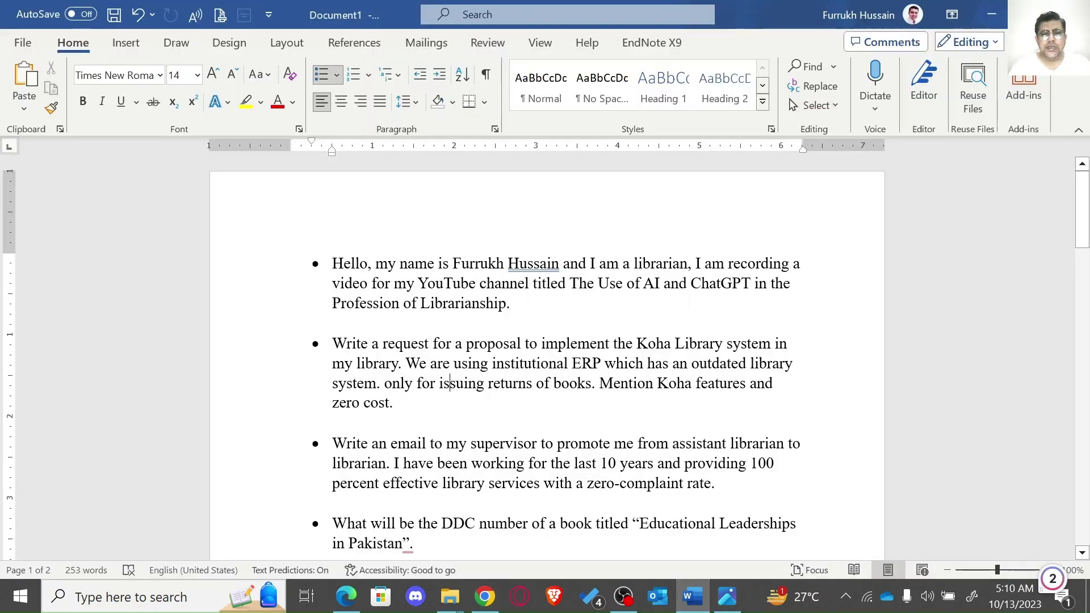
pyautogui.moveTo(466, 344); pyautogui.dragTo(612, 344)
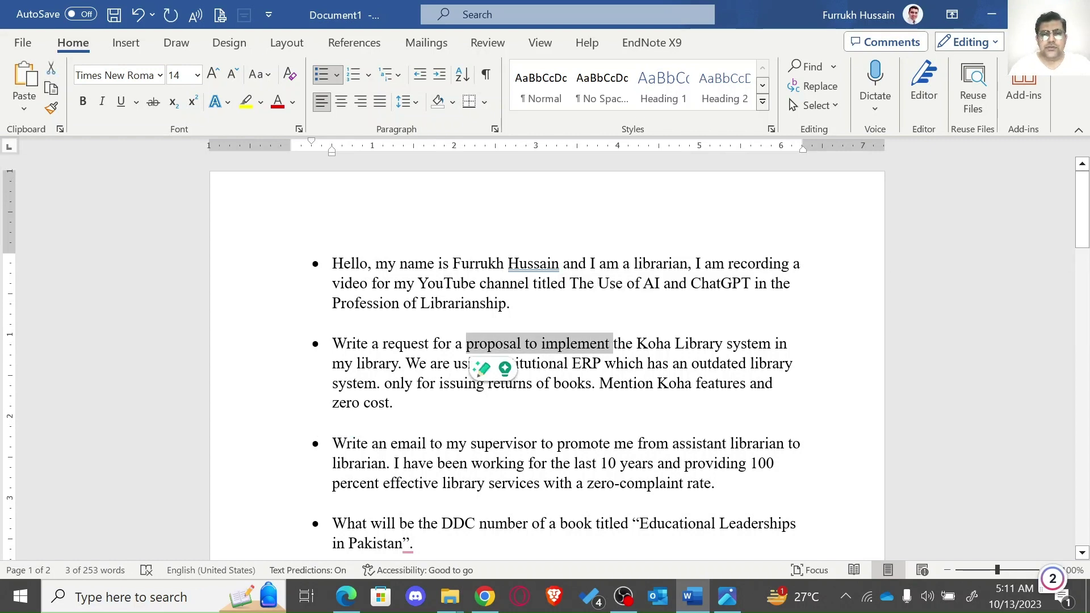
pyautogui.click(621, 384)
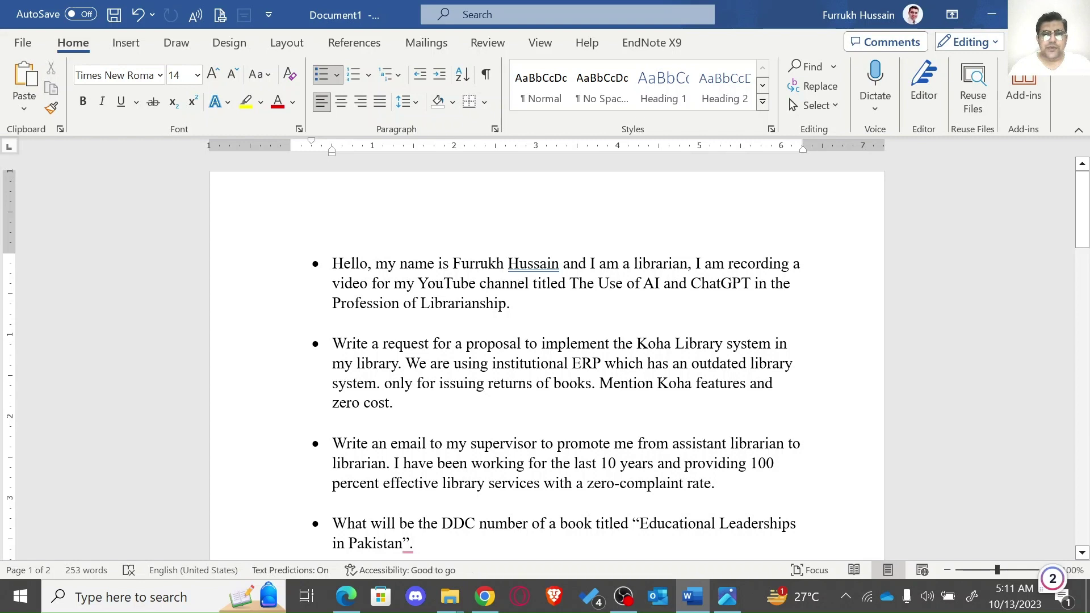
pyautogui.moveTo(613, 344); pyautogui.dragTo(775, 344)
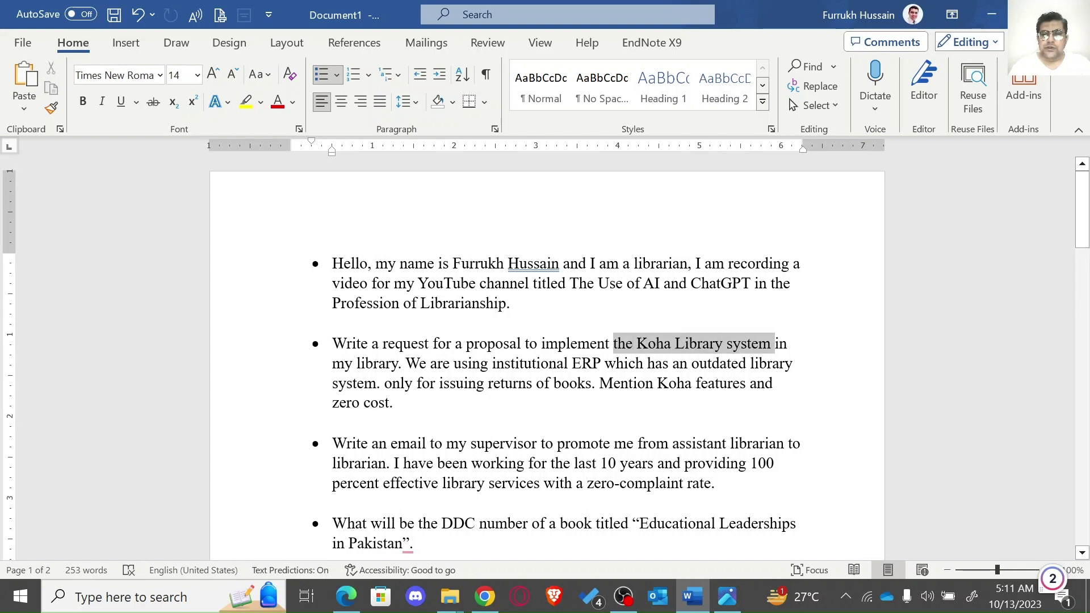
pyautogui.click(399, 363)
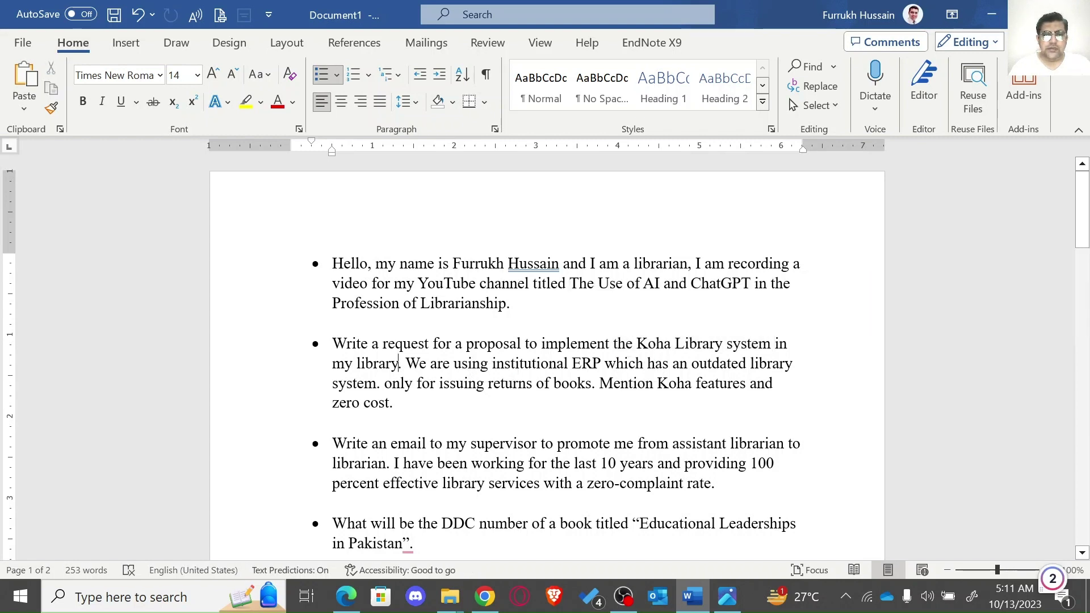
pyautogui.moveTo(406, 363); pyautogui.dragTo(647, 364)
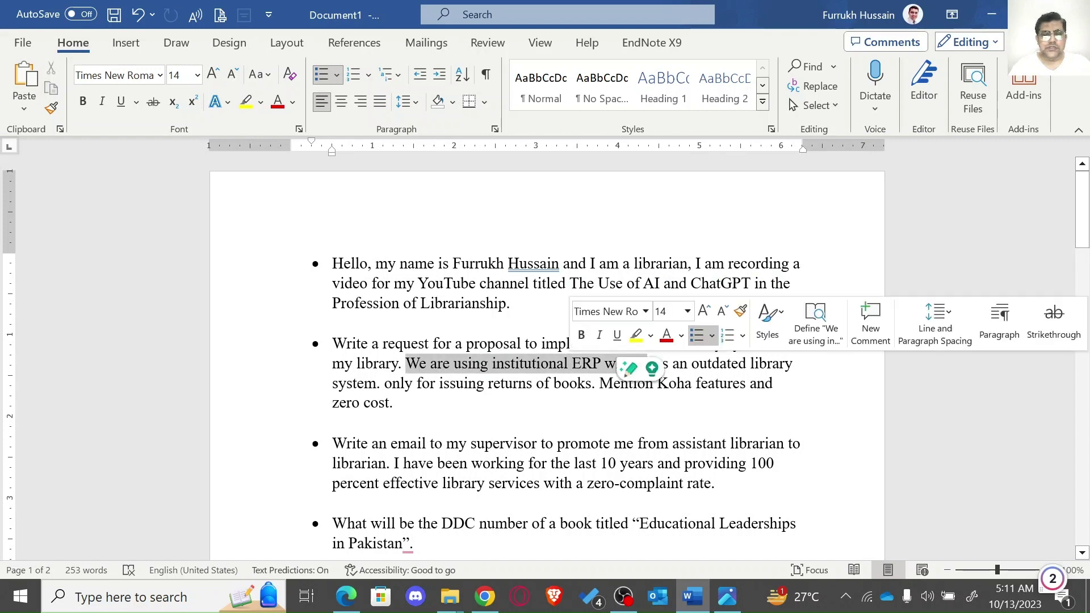
pyautogui.click(445, 391)
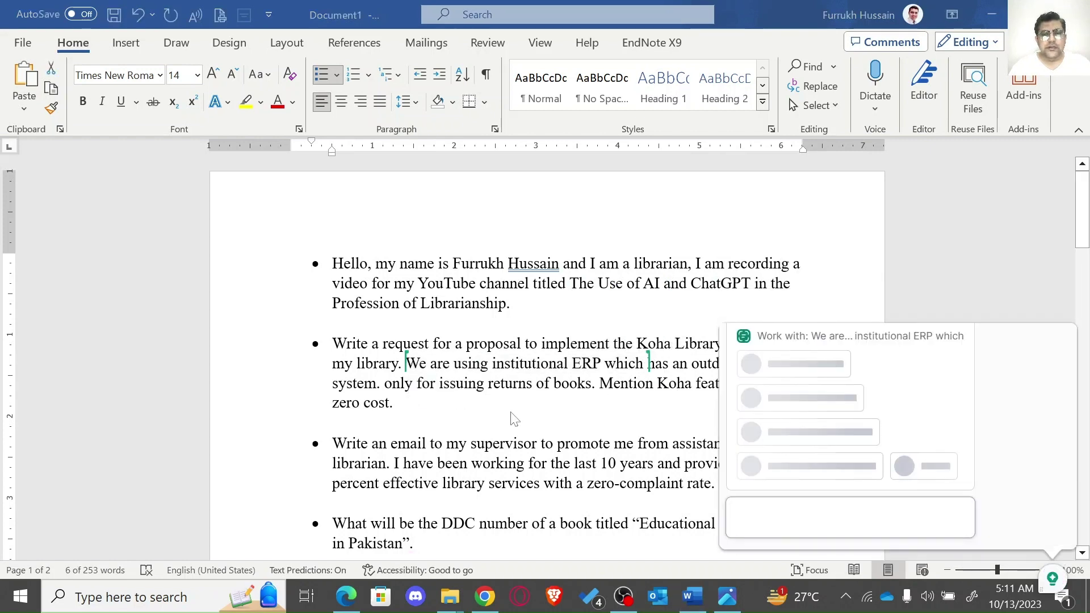
pyautogui.click(1054, 342)
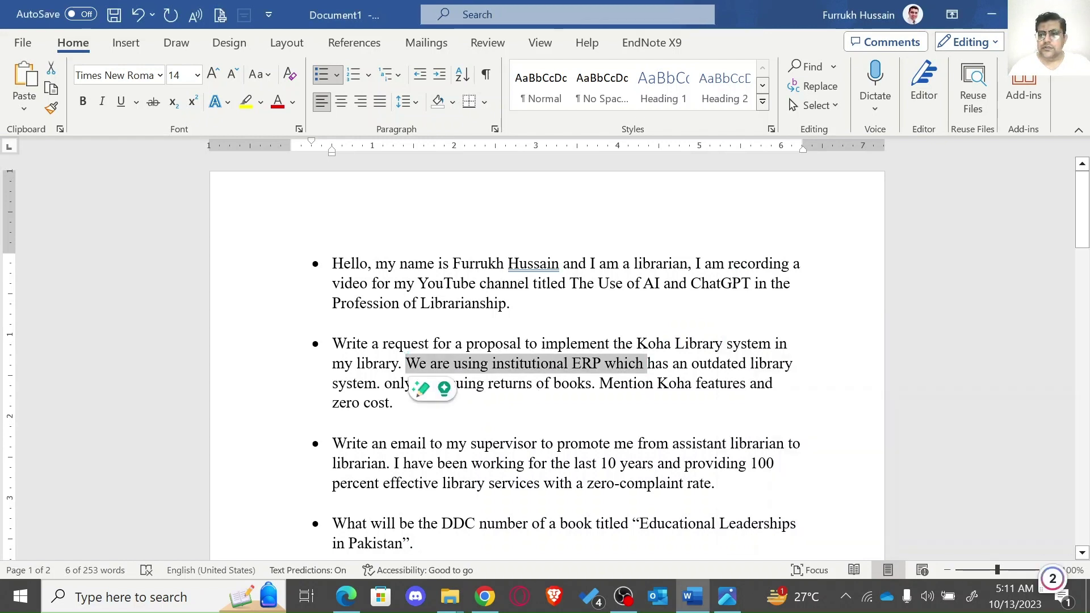
pyautogui.click(484, 383)
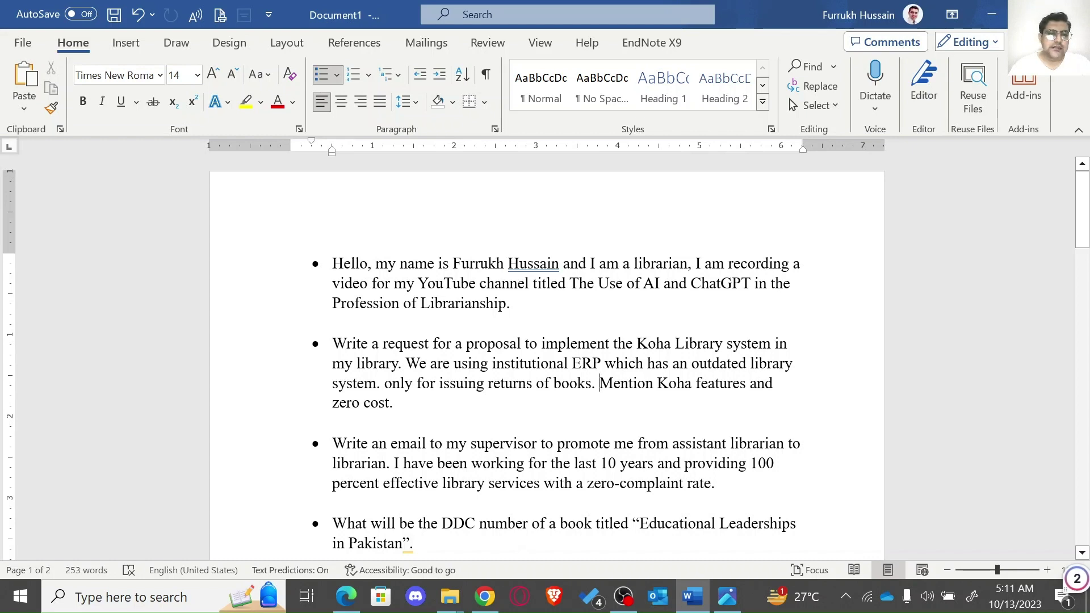
pyautogui.moveTo(401, 403); pyautogui.dragTo(332, 343)
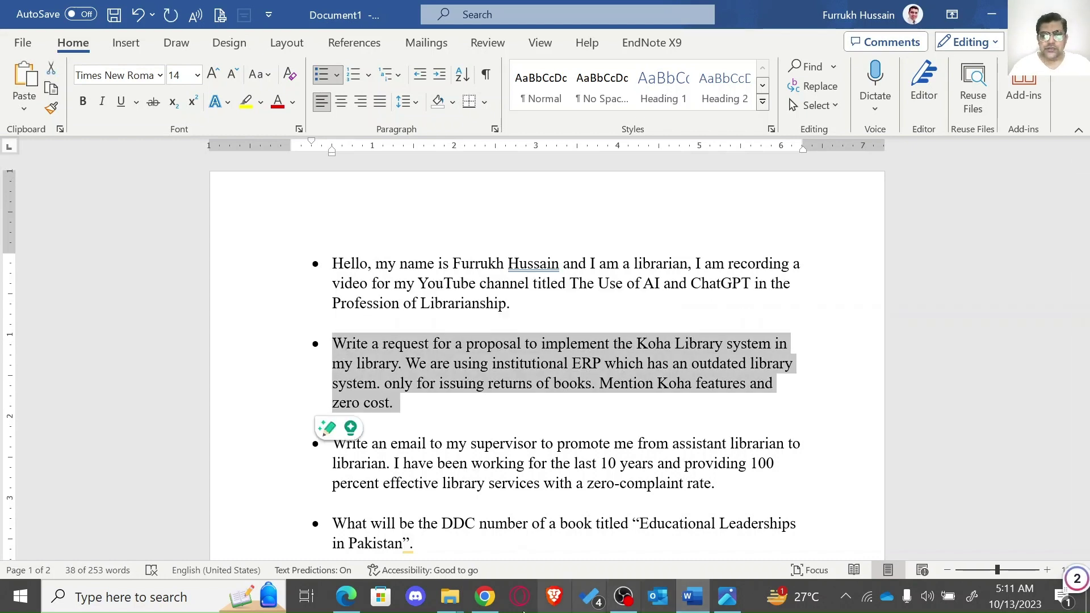
# Step: Paste the copied Koha proposal request into ChatGPT's message box, remove its leading bullet symbol, and send it
pyautogui.click(490, 600)
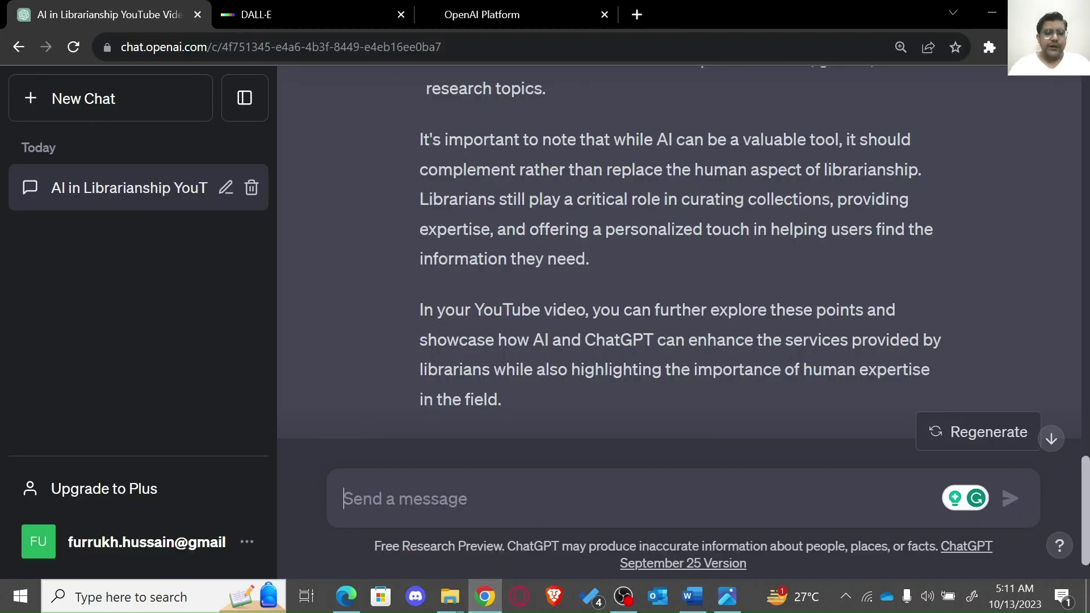
pyautogui.write('• Write a request for a proposal to implement the Koha Library system in my library. We are using institutional ERP which has an outdated library system. only for issuing returns of books. Mention Koha features and zero cost.')
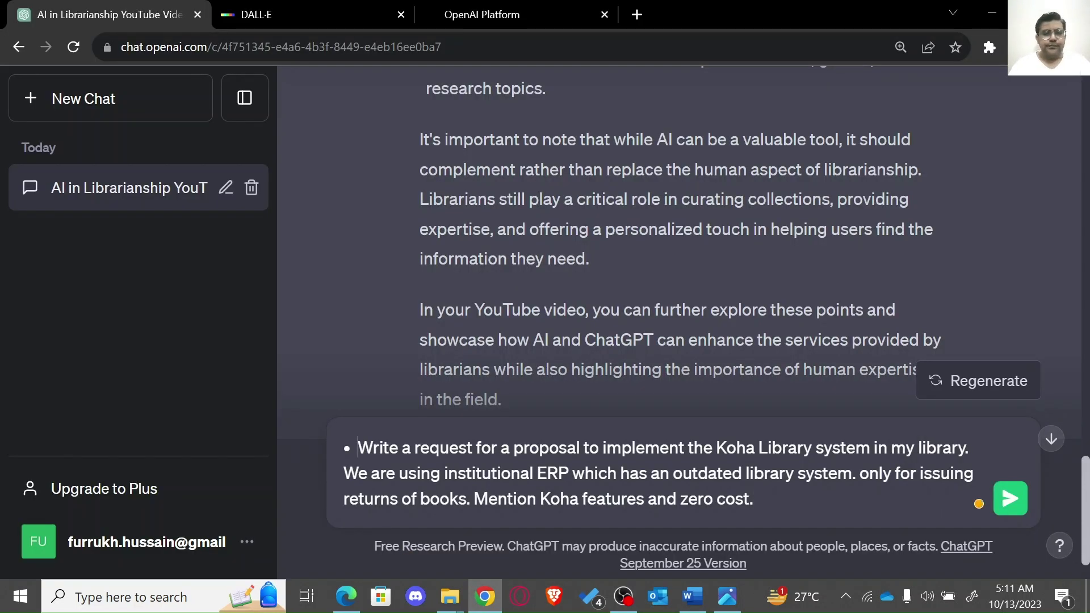
pyautogui.press('BackSpace')
pyautogui.press('BackSpace')
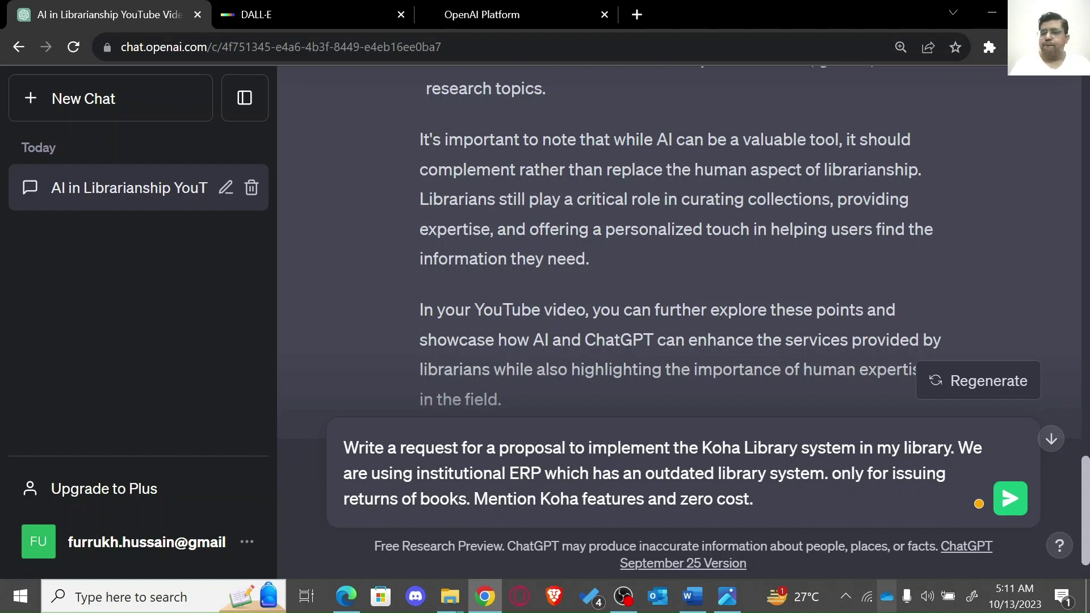
pyautogui.click(1014, 502)
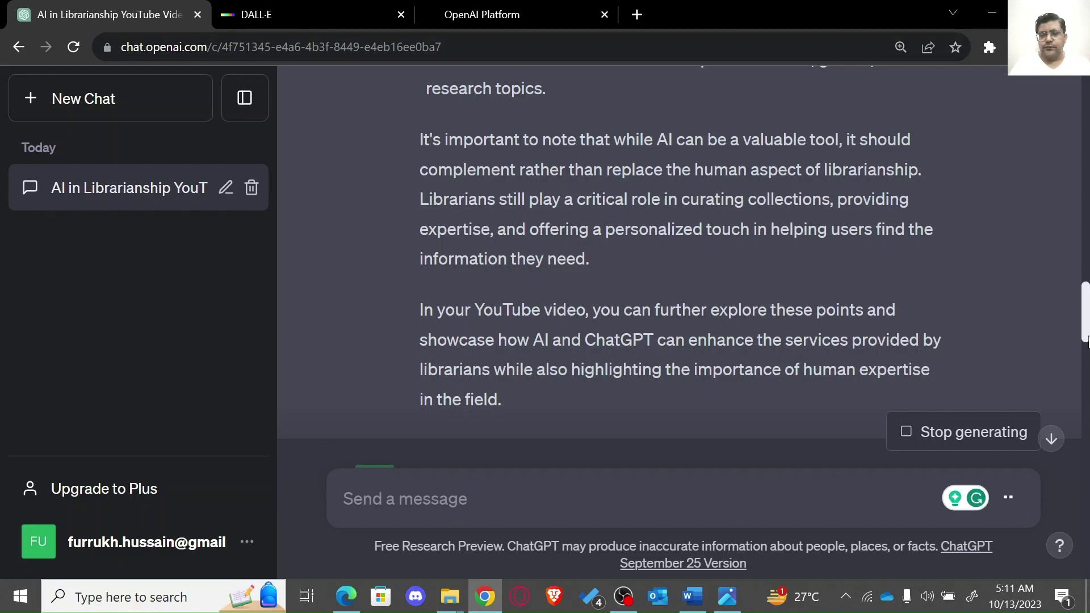
# Step: Look through ChatGPT's Koha RFP answer, examining the numbered feature list and the sender placeholders at its beginning
pyautogui.moveTo(1087, 339); pyautogui.dragTo(1087, 454)
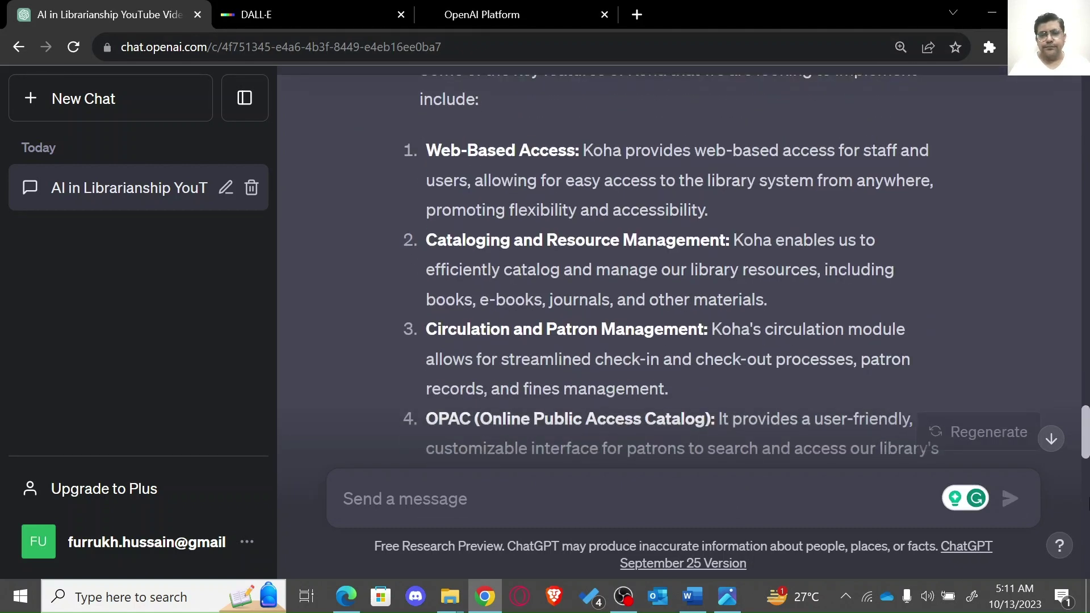
pyautogui.moveTo(425, 448); pyautogui.dragTo(503, 463)
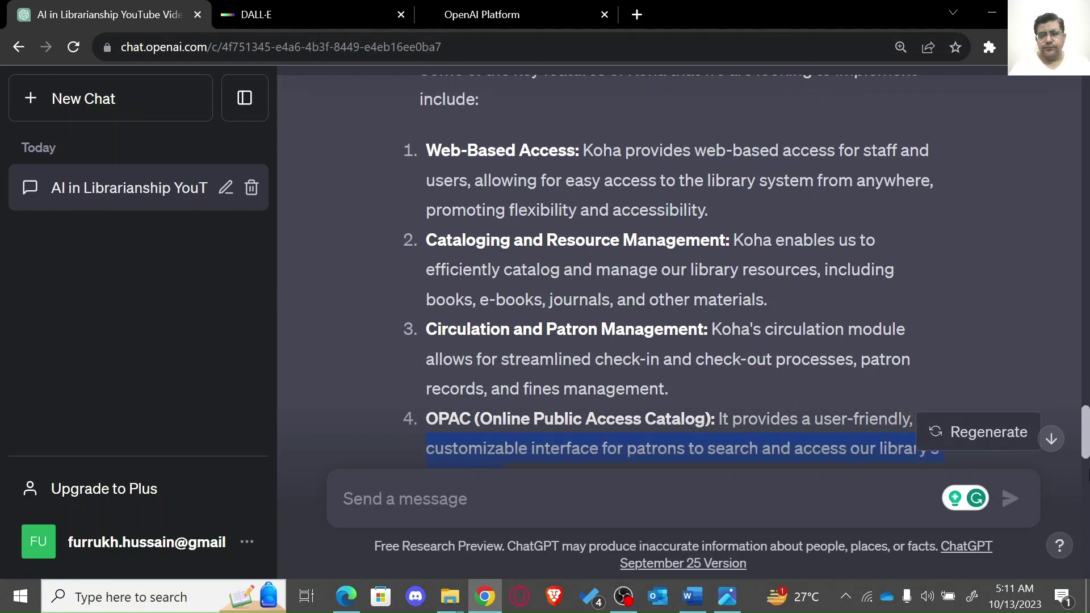
pyautogui.click(1048, 350)
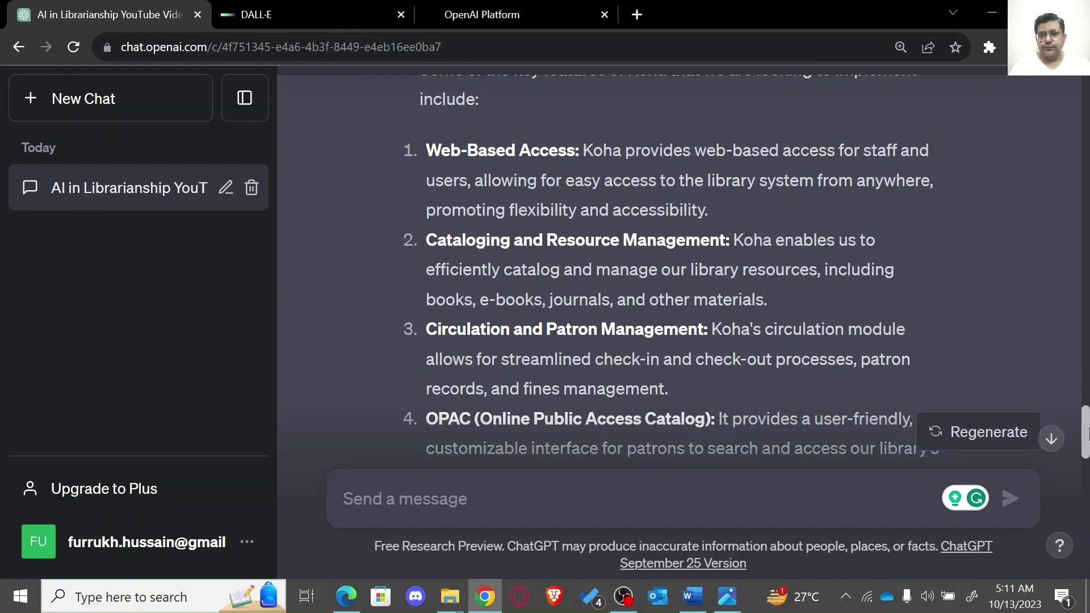
pyautogui.moveTo(1086, 441); pyautogui.dragTo(1081, 325)
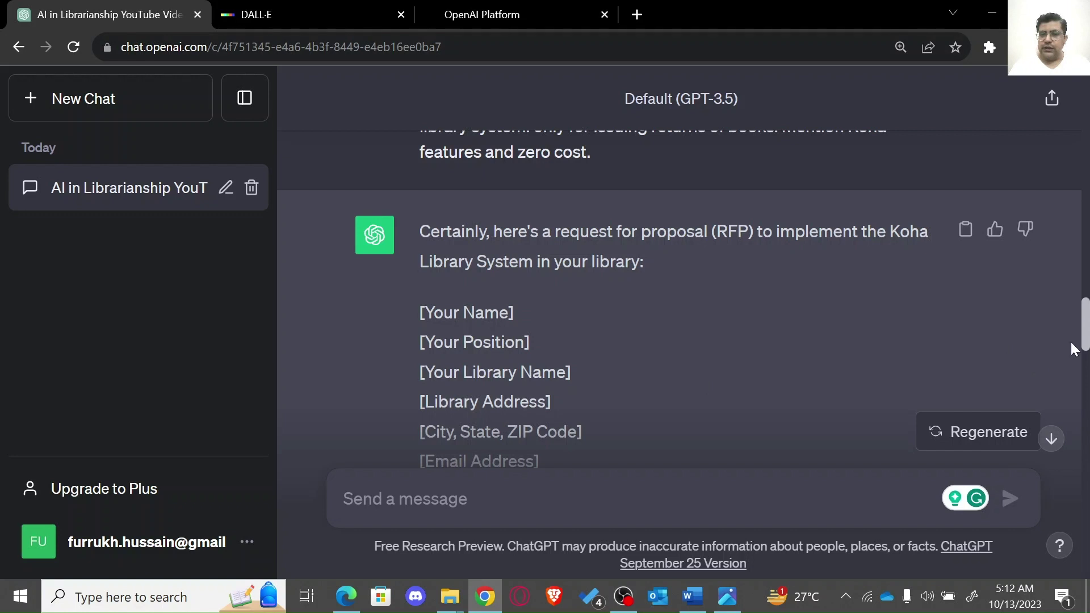
pyautogui.moveTo(514, 312); pyautogui.dragTo(530, 342)
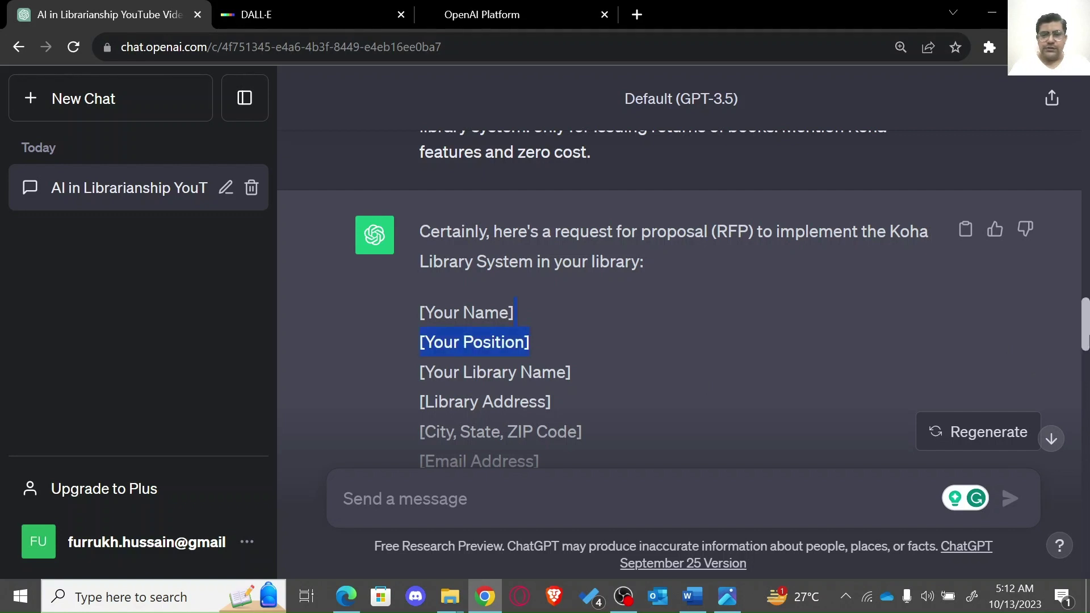
pyautogui.click(971, 346)
pyautogui.scroll(-2, 1086, 342)
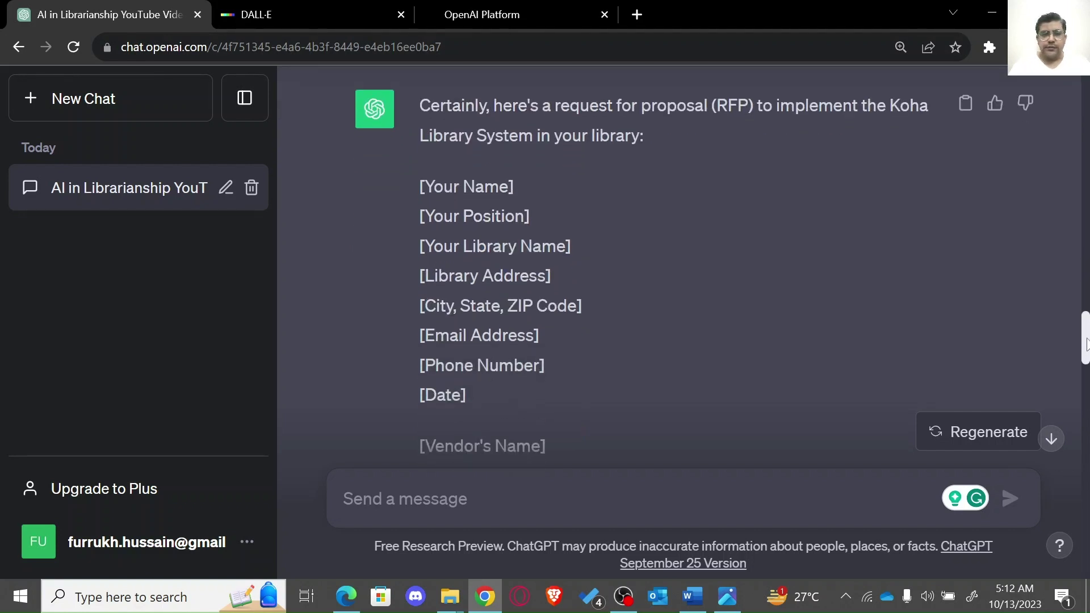
# Step: Reduce the browser page zoom to 110% and read the RFP letter from its placeholders through the Koha introduction
pyautogui.click(1076, 47)
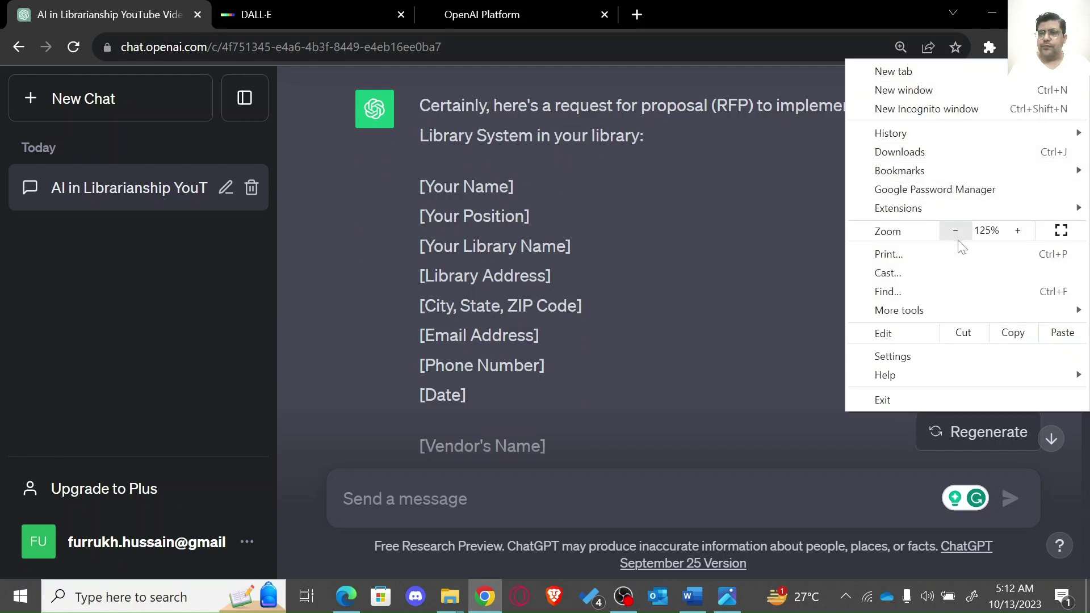
pyautogui.click(956, 231)
pyautogui.click(673, 283)
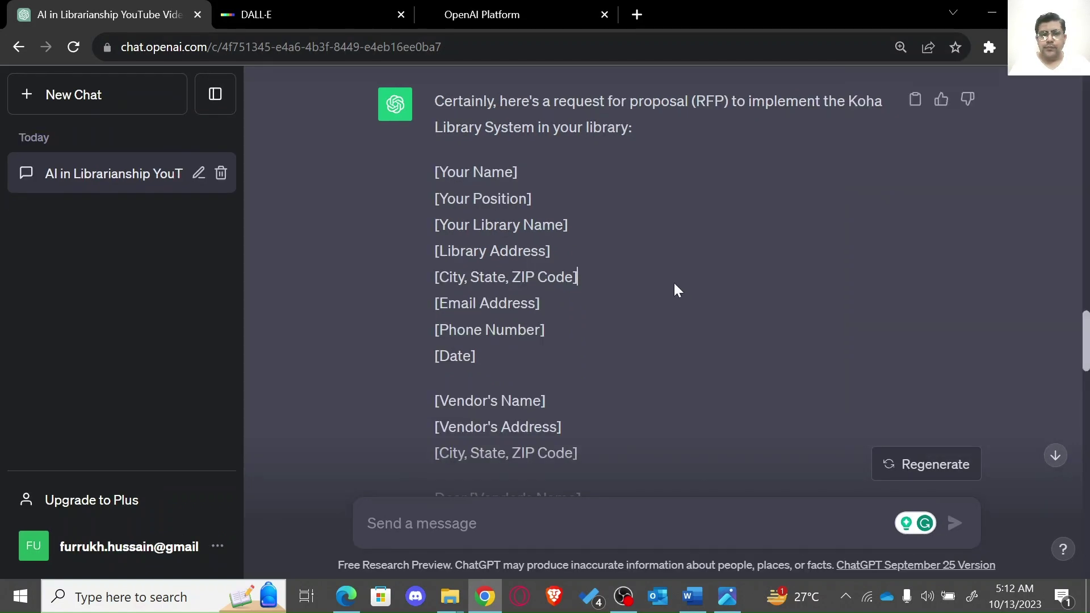
pyautogui.scroll(-3, 1085, 381)
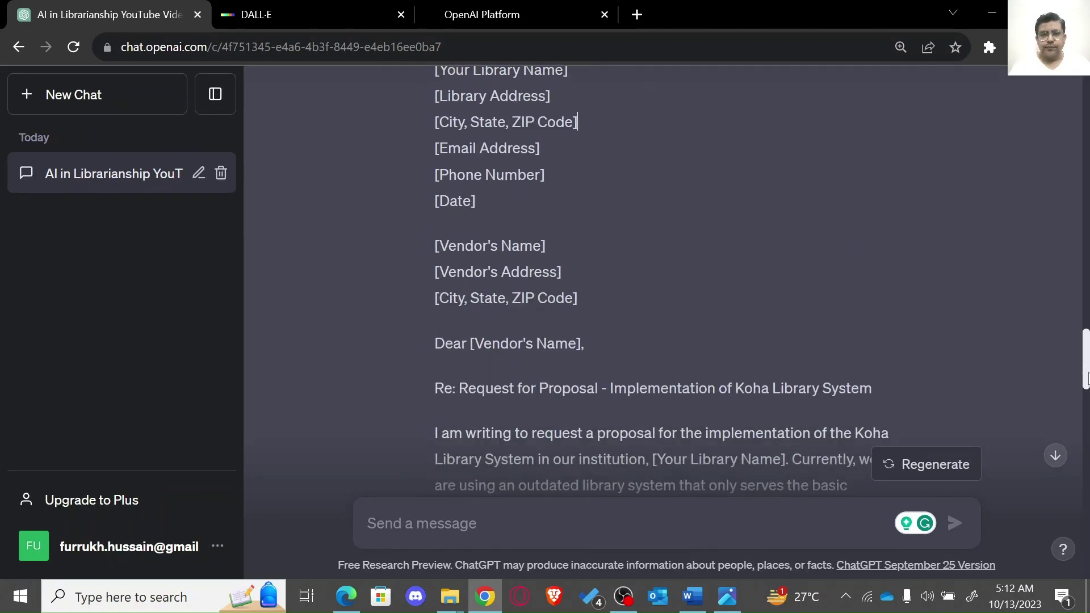
pyautogui.scroll(-2, 1085, 386)
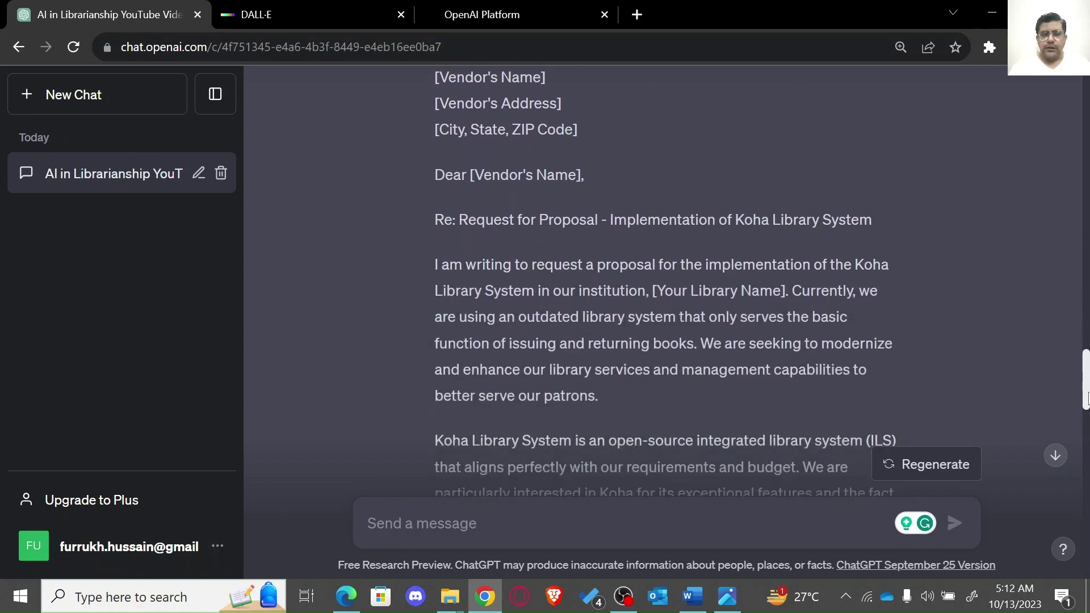
pyautogui.moveTo(1086, 401); pyautogui.dragTo(1087, 410)
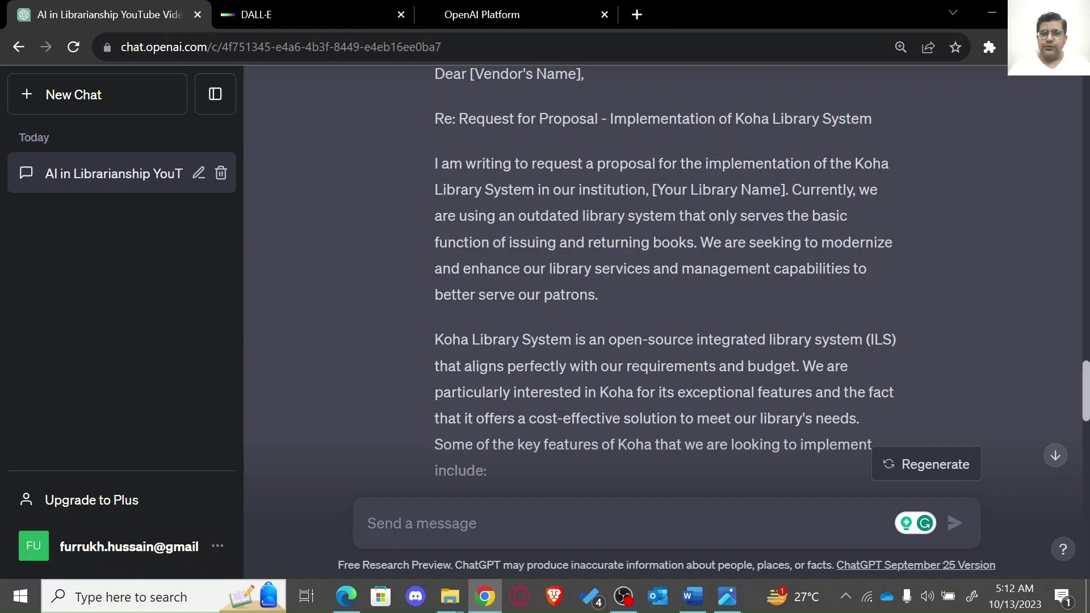
pyautogui.moveTo(1086, 383)
pyautogui.mouseDown()
pyautogui.moveTo(1085, 540)
pyautogui.moveTo(1086, 309)
pyautogui.mouseUp()
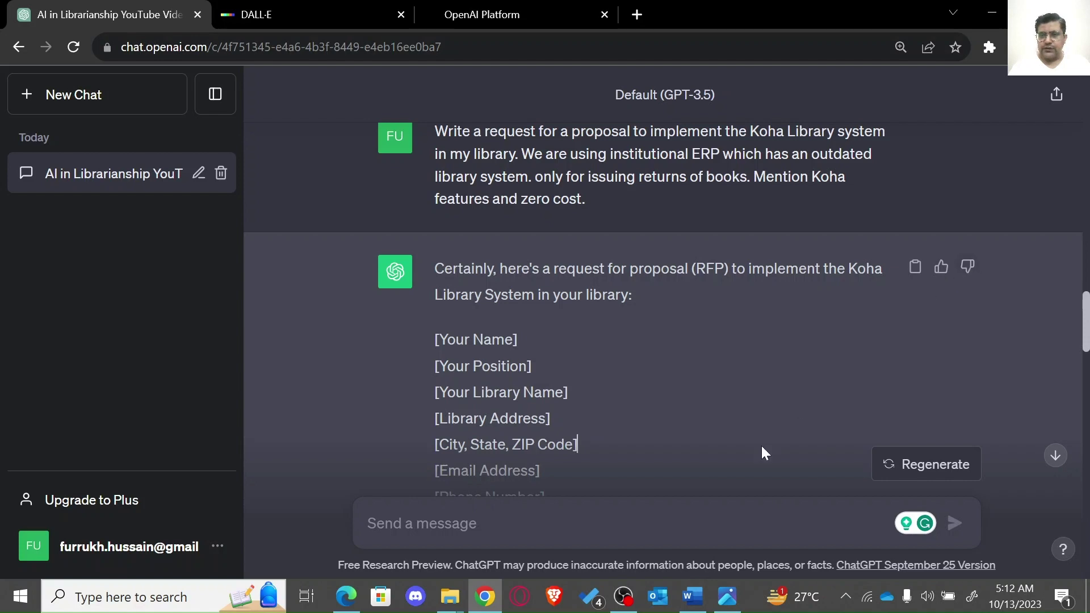
# Step: Paste ChatGPT's Koha RFP answer into a new blank Word document and check it from end to beginning
pyautogui.click(698, 608)
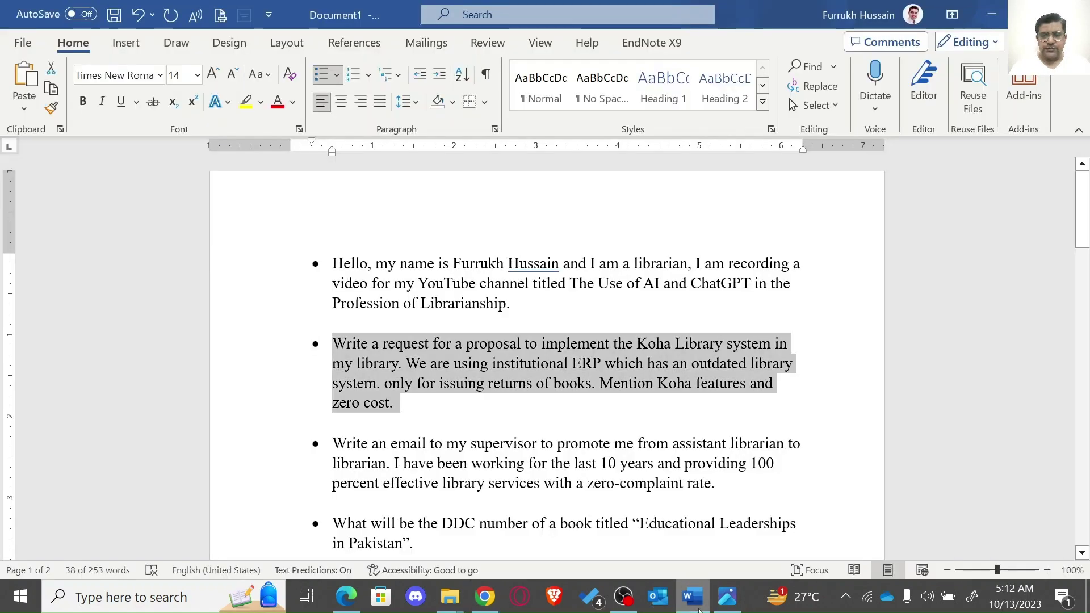
pyautogui.click(652, 513)
pyautogui.hotkey('ctrl', 'n')
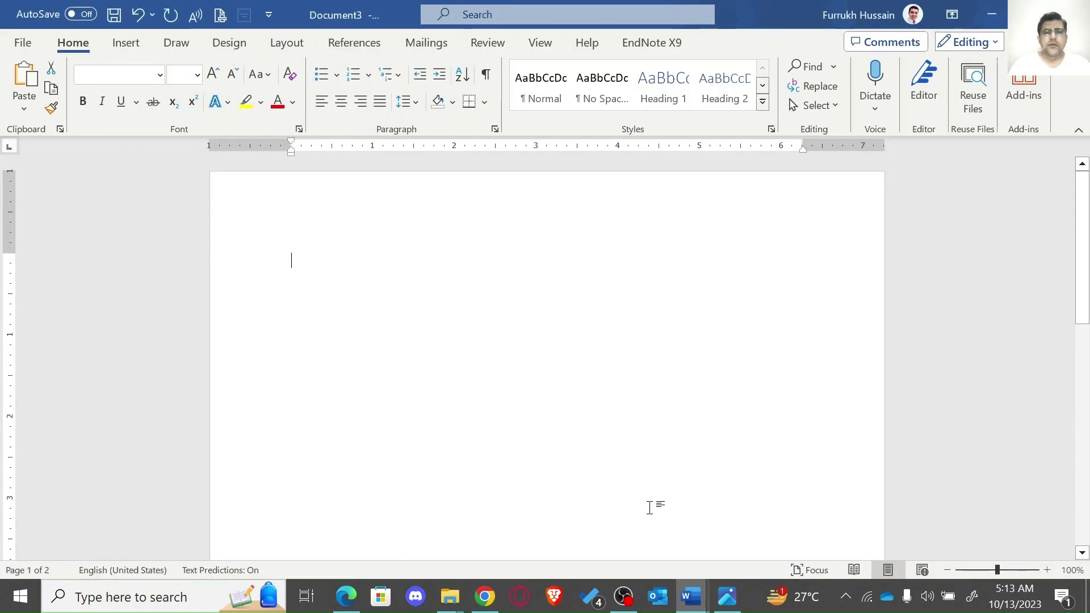
pyautogui.hotkey('ctrl', 'v')
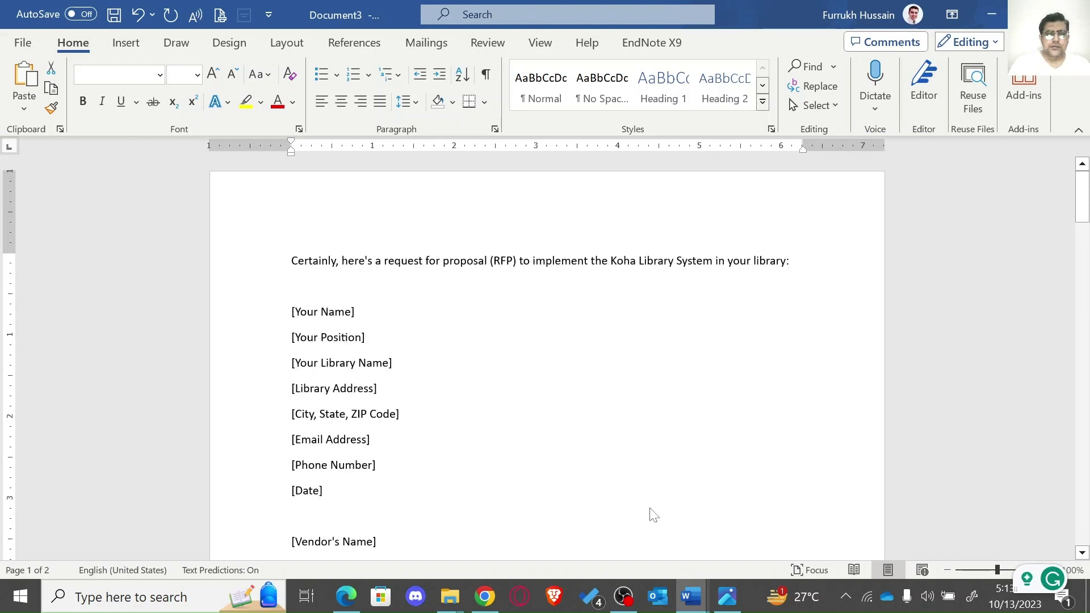
pyautogui.hotkey('ctrl', 'a')
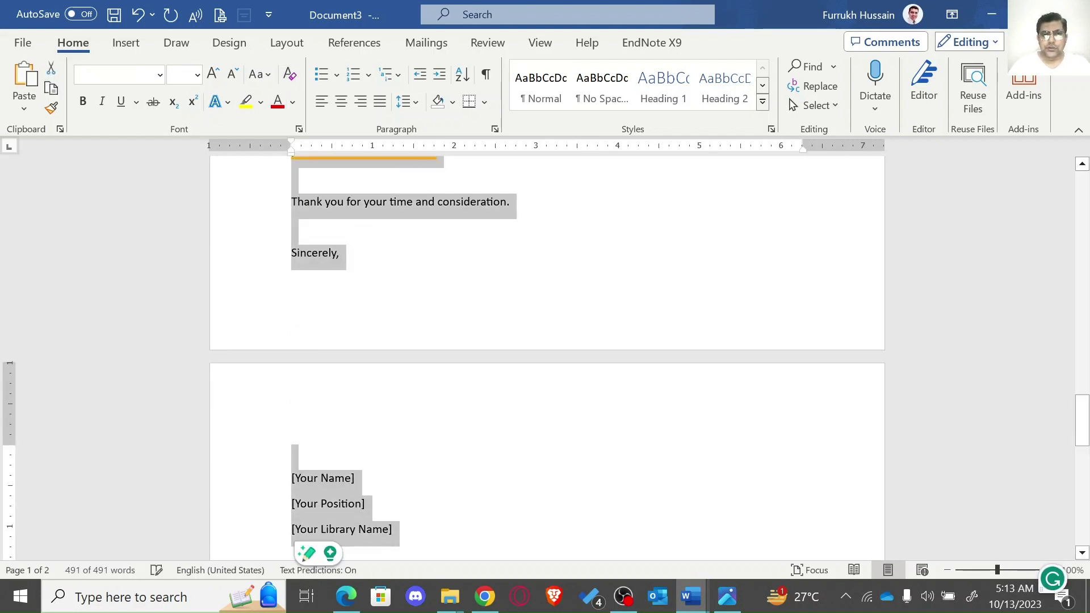
pyautogui.click(340, 253)
pyautogui.scroll(20, 547, 352)
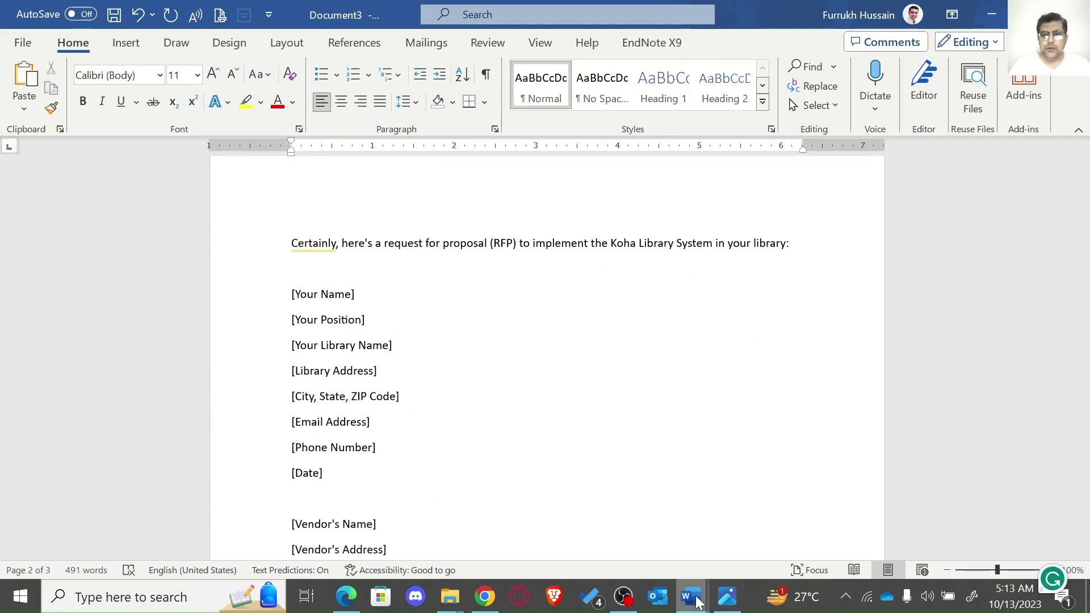
# Step: Deselect the Koha bullet in Document1, and switch back to ChatGPT to view the RFP's submission requirements and closing paragraph
pyautogui.moveTo(692, 596)
pyautogui.click(601, 548)
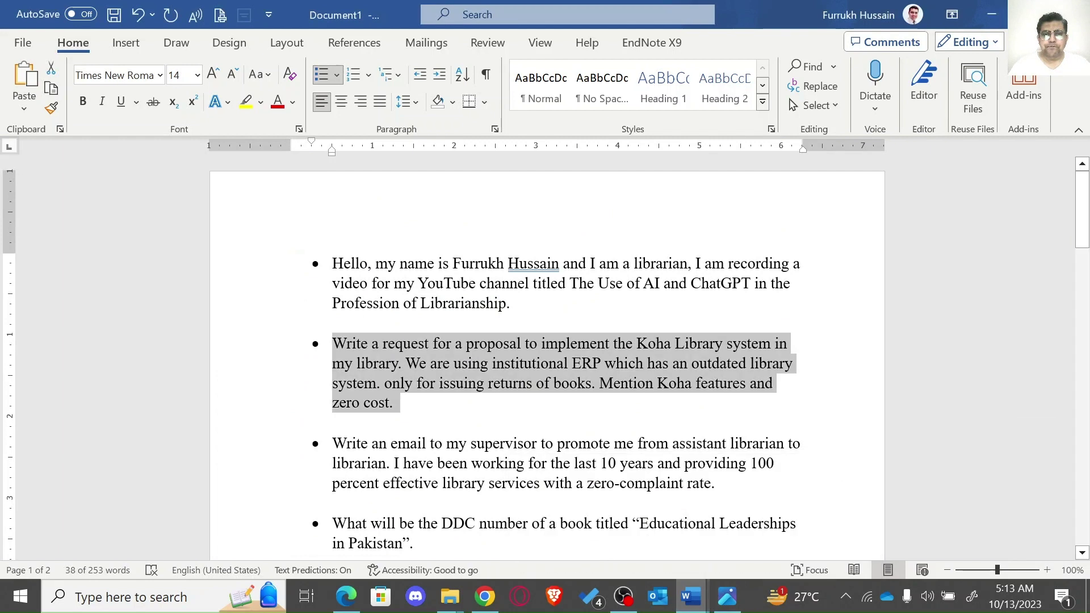
pyautogui.click(615, 469)
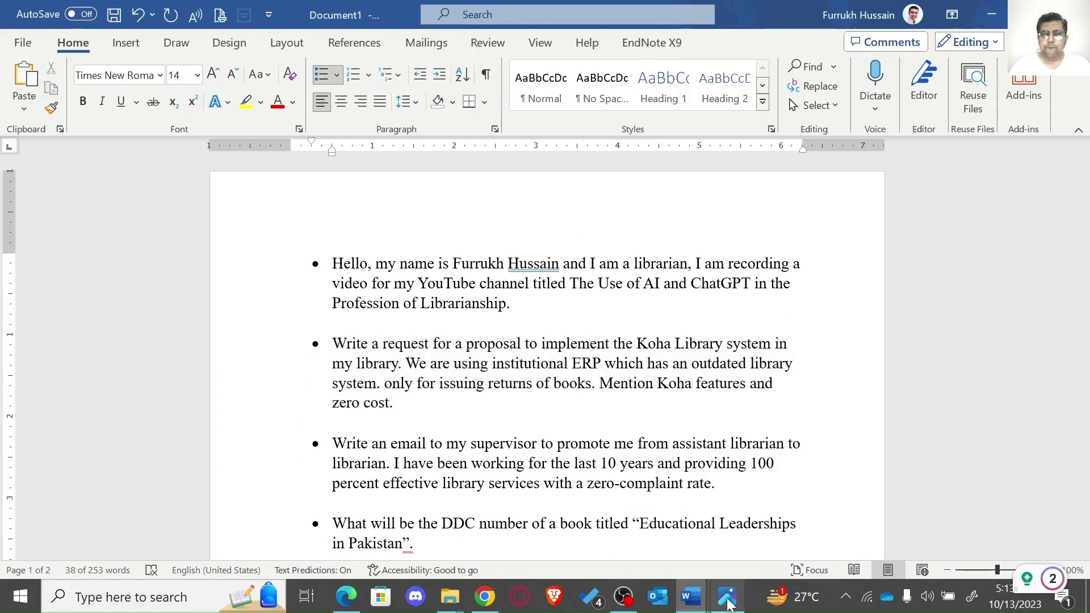
pyautogui.moveTo(729, 604)
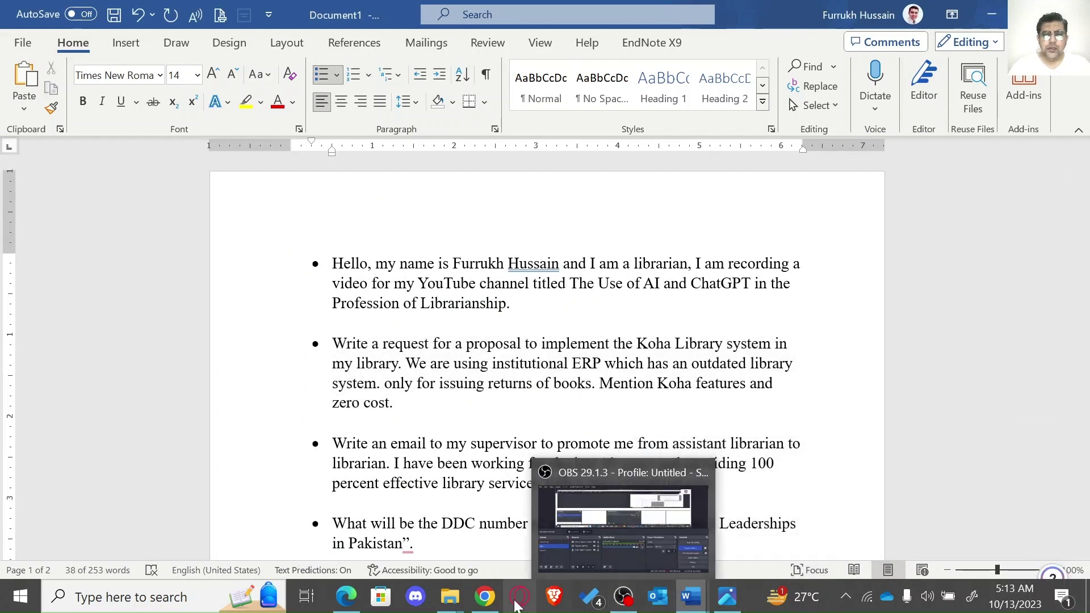
pyautogui.moveTo(489, 606)
pyautogui.click(476, 528)
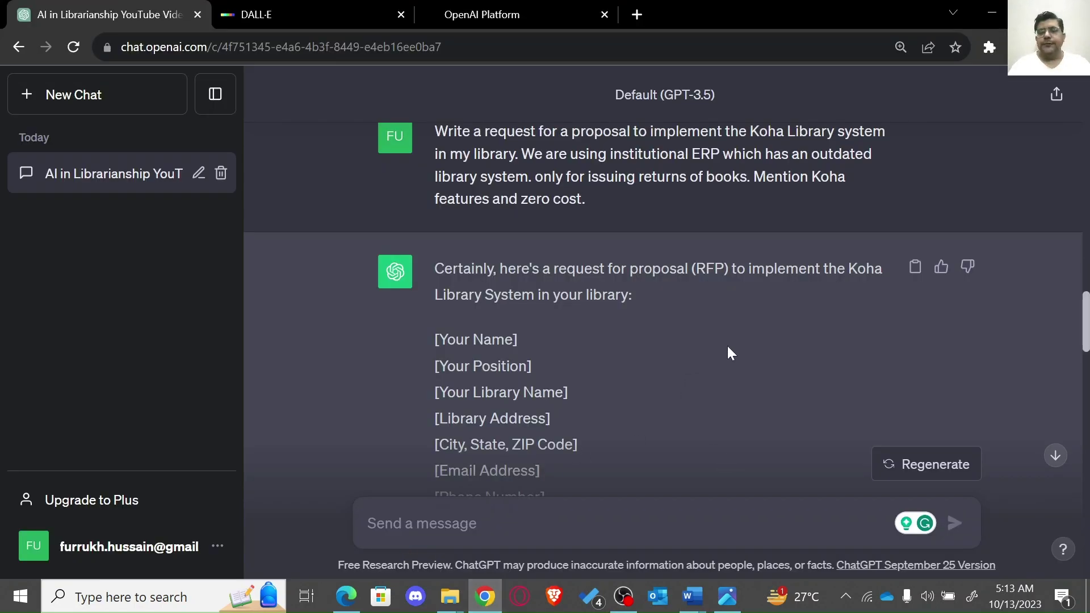
pyautogui.moveTo(1087, 323); pyautogui.dragTo(1086, 519)
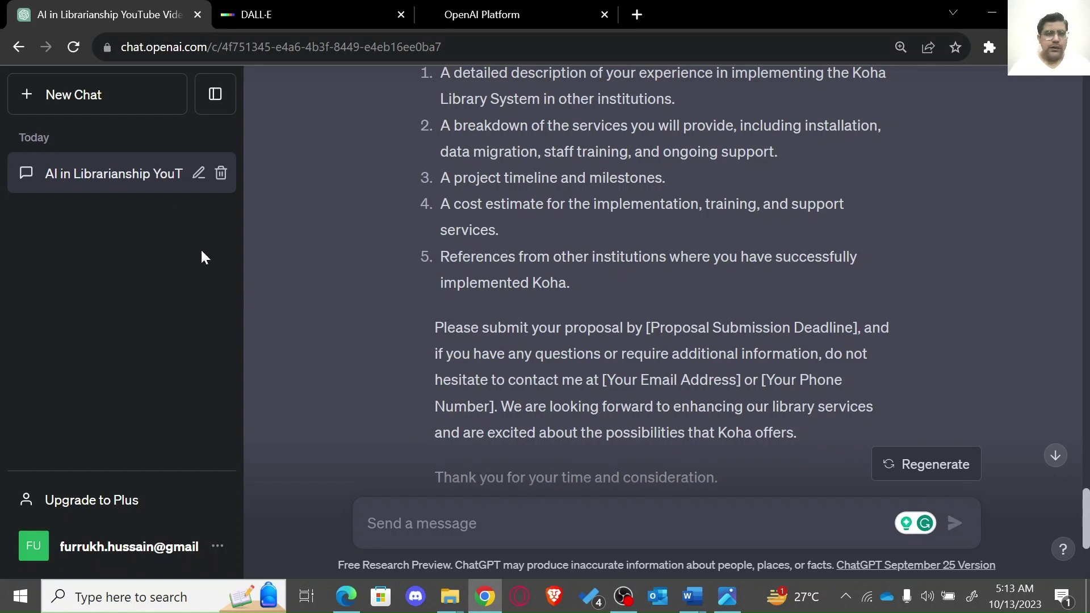
# Step: Start a new ChatGPT chat and reduce the browser page zoom by one level
pyautogui.click(142, 102)
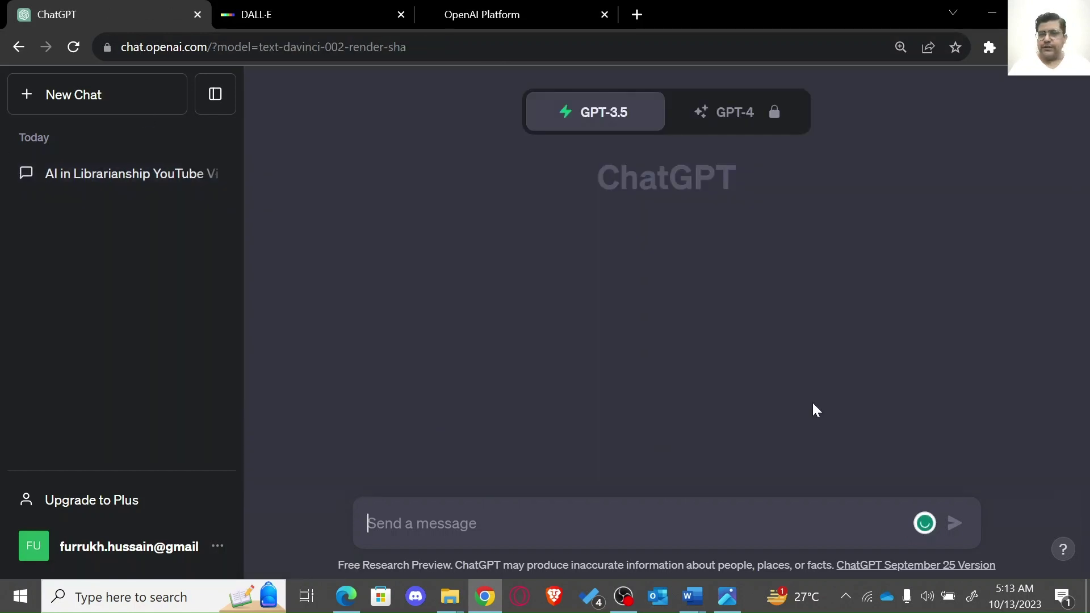
pyautogui.click(1074, 47)
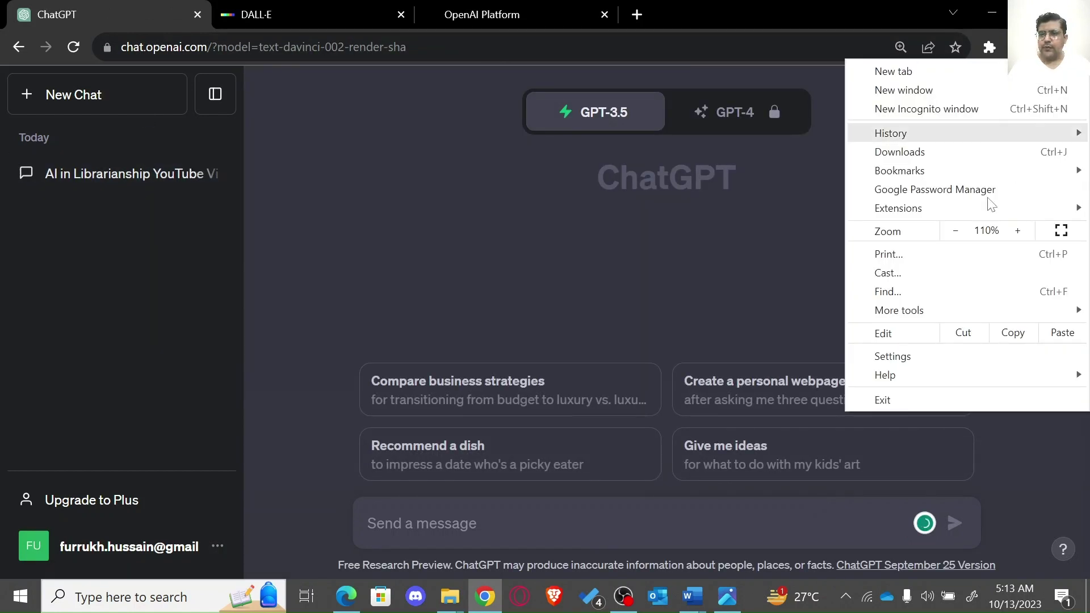
pyautogui.click(960, 232)
pyautogui.click(731, 273)
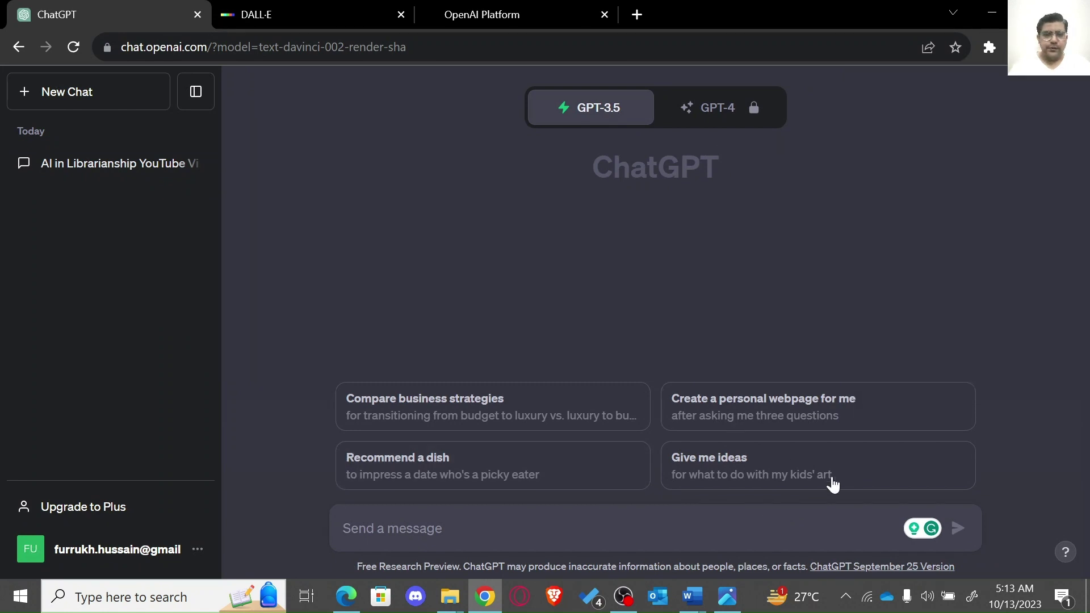
# Step: Switch to Document1 in Word and copy the prompt asking for an email to the supervisor about promotion from assistant librarian to librarian
pyautogui.moveTo(691, 609)
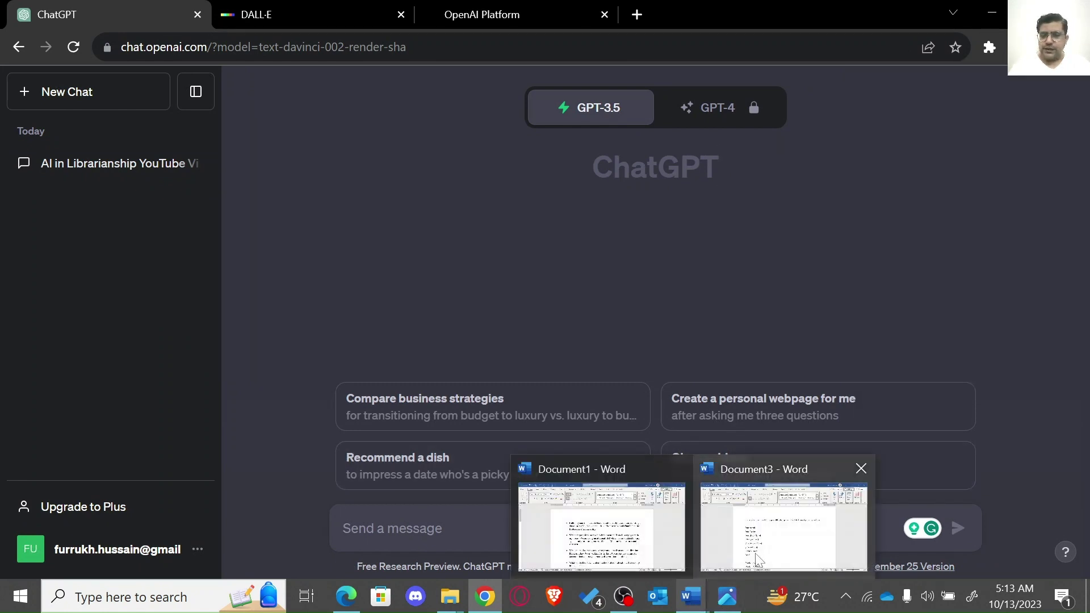
pyautogui.click(631, 548)
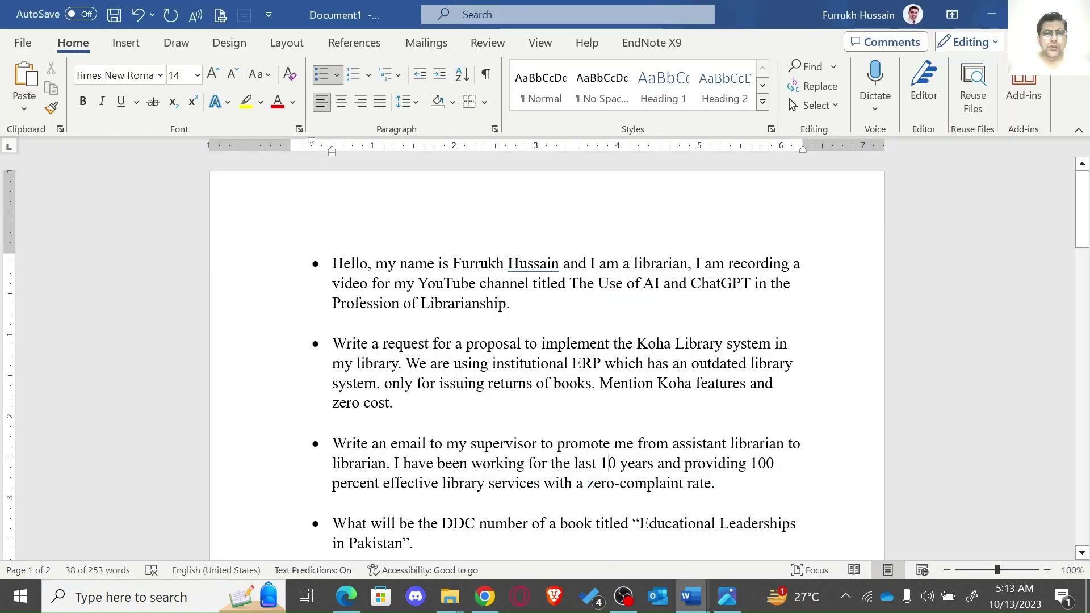
pyautogui.click(347, 443)
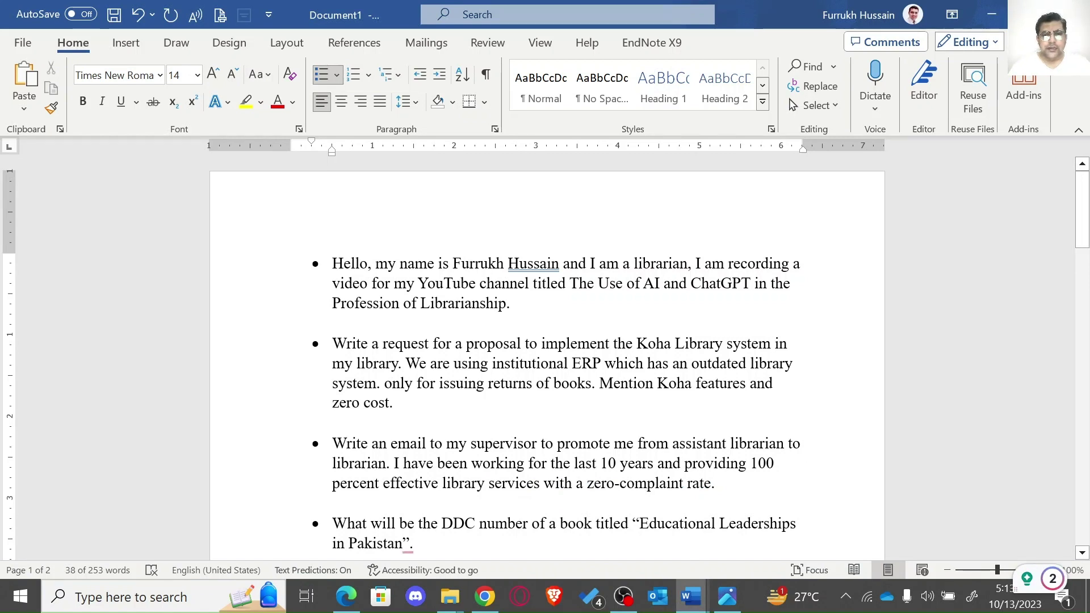
pyautogui.click(554, 443)
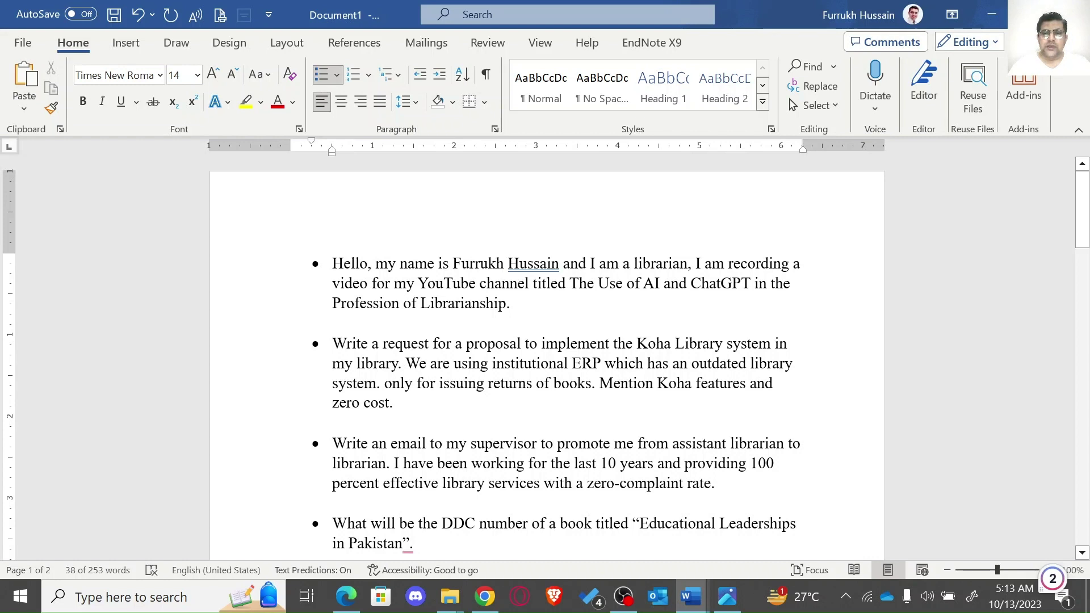
pyautogui.click(672, 443)
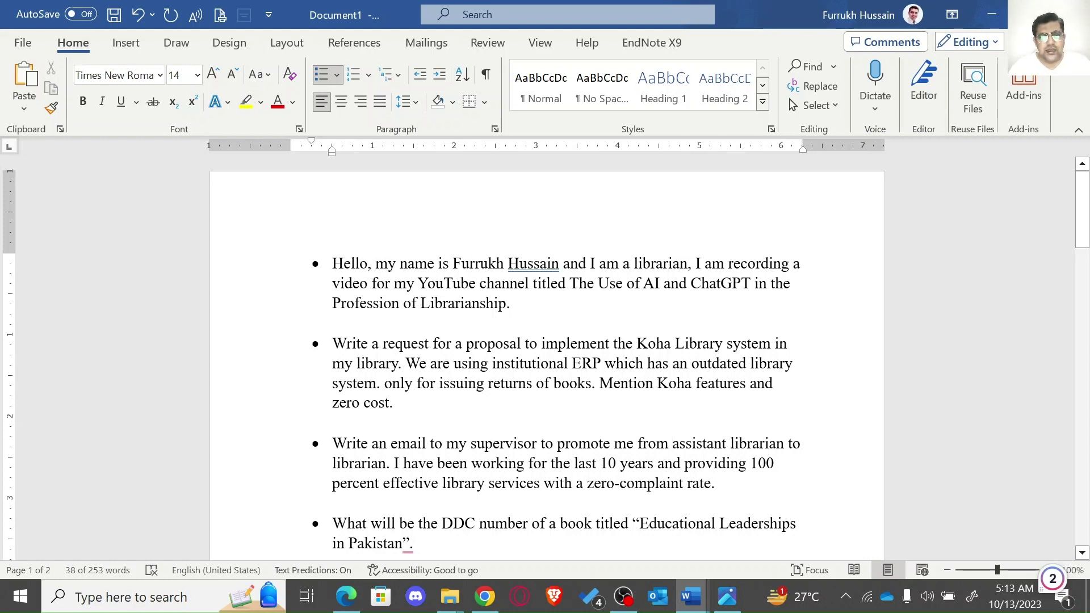
pyautogui.click(399, 462)
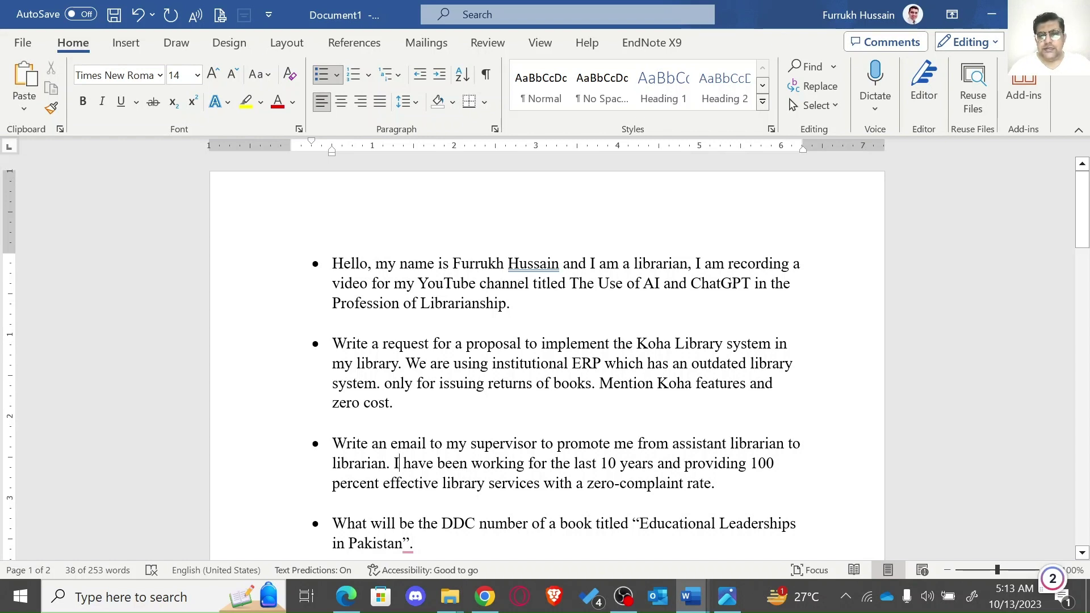
pyautogui.hotkey('shift', 'Up')
pyautogui.hotkey('shift', 'Up')
pyautogui.hotkey('shift', 'Up')
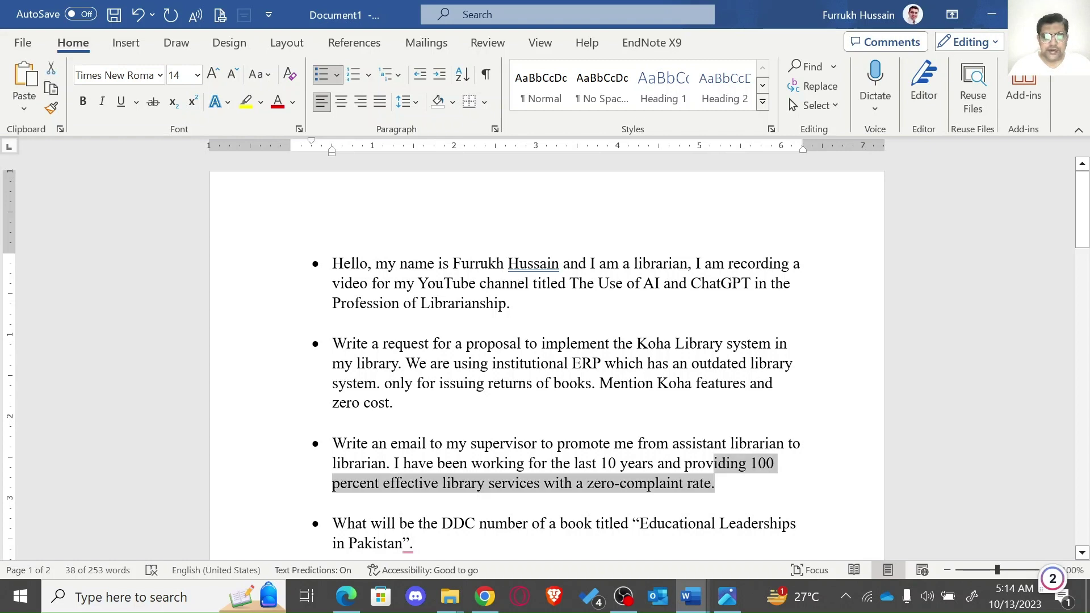
pyautogui.hotkey('shift', 'Right')
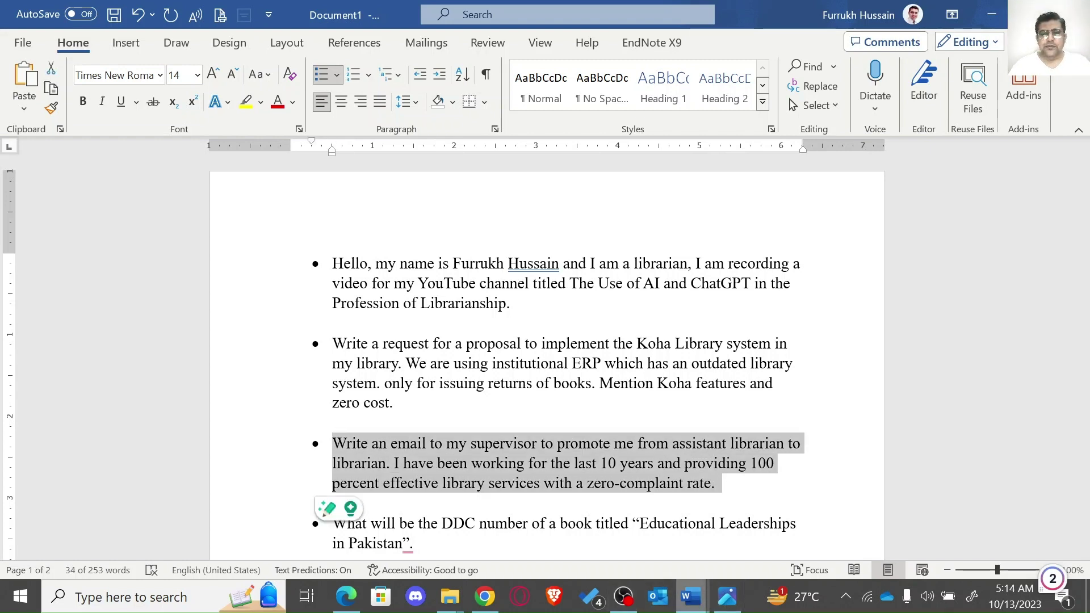
# Step: Send the copied promotion-email prompt in the new ChatGPT chat and read the generated email from its greeting to its closing
pyautogui.click(485, 596)
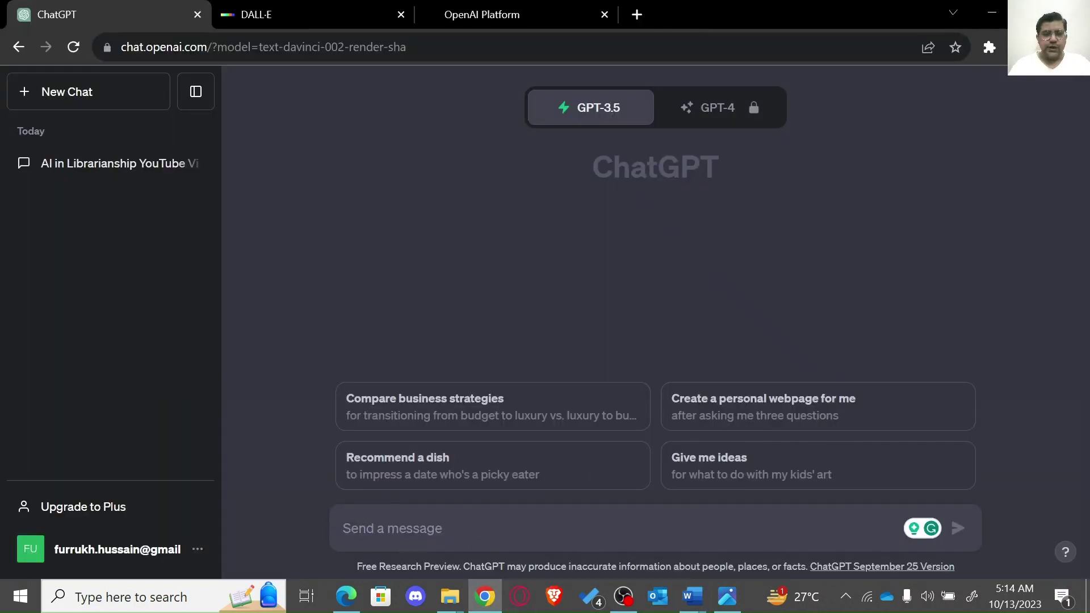
pyautogui.write('• Write an email to my supervisor to promote me from assistant librarian to librarian. I have been working for the last 10 years and providing 100 percent effective library services with a zero-complaint rate.')
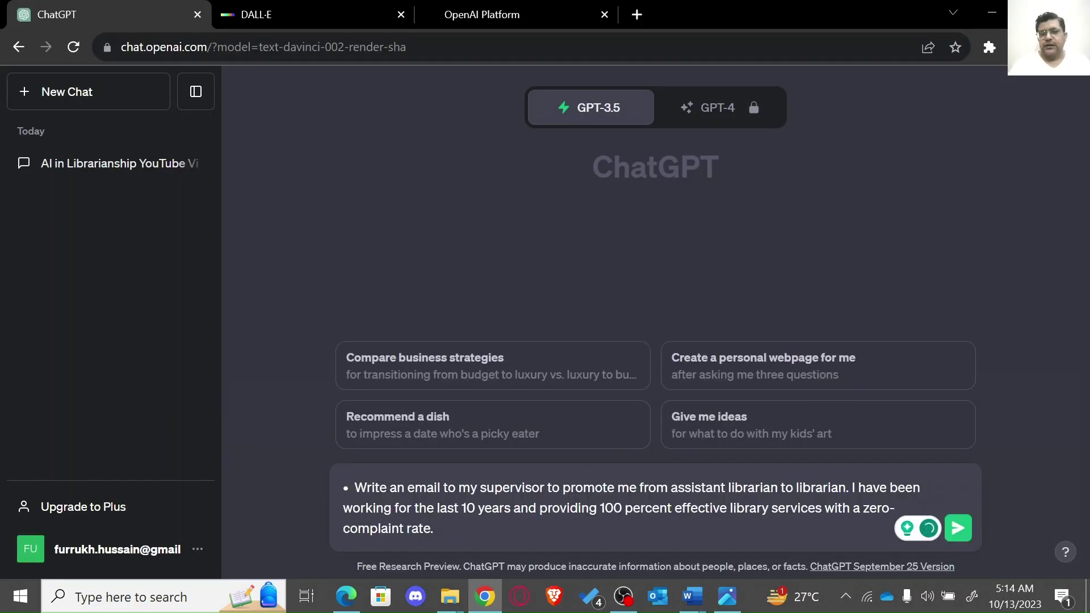
pyautogui.click(947, 532)
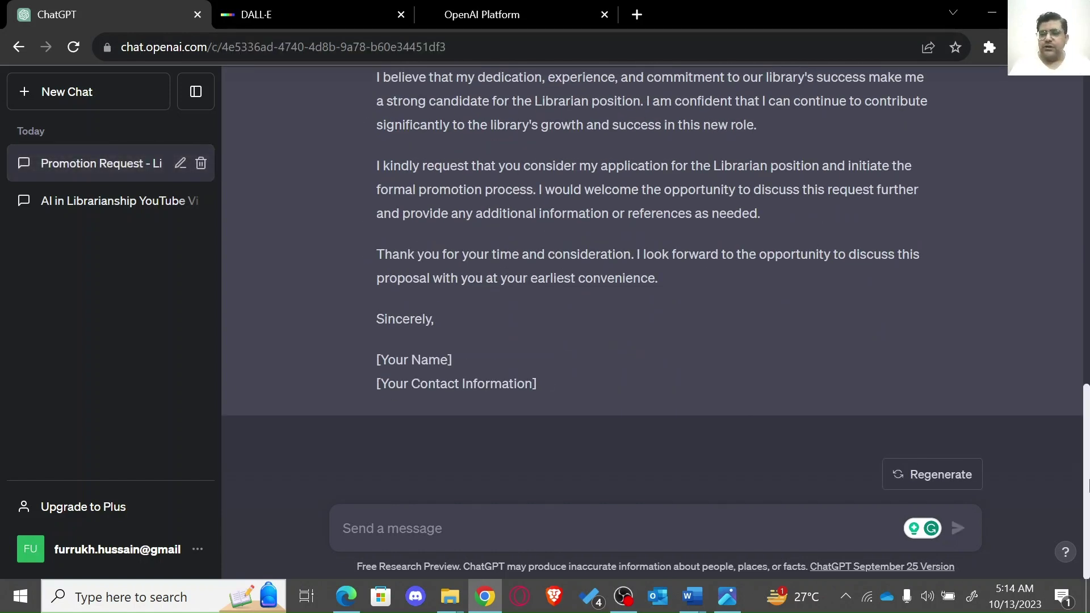
pyautogui.moveTo(1087, 464); pyautogui.dragTo(1086, 218)
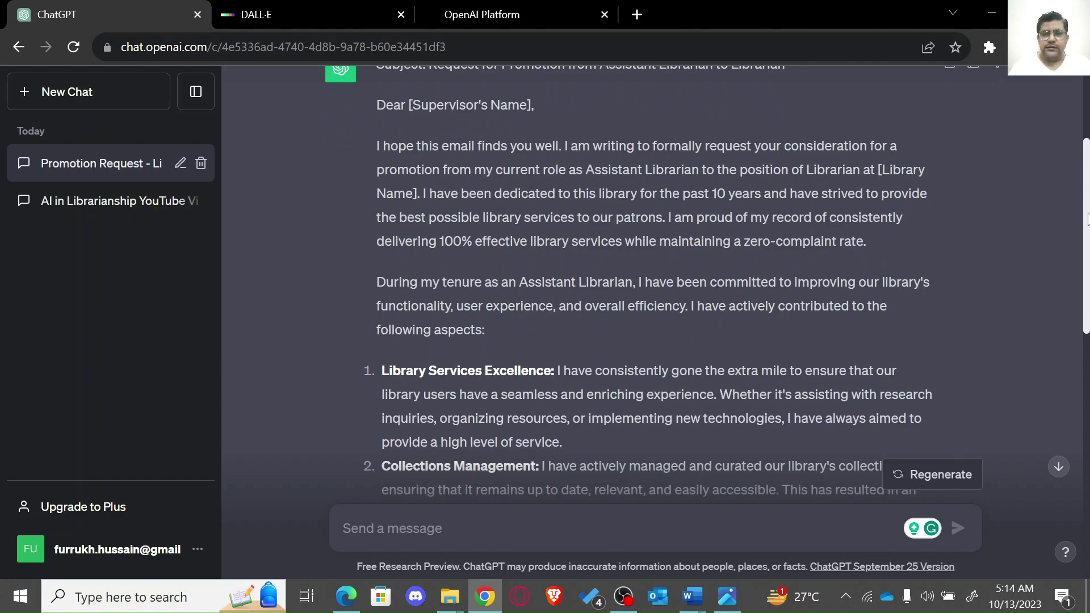
pyautogui.moveTo(1086, 219); pyautogui.dragTo(1088, 418)
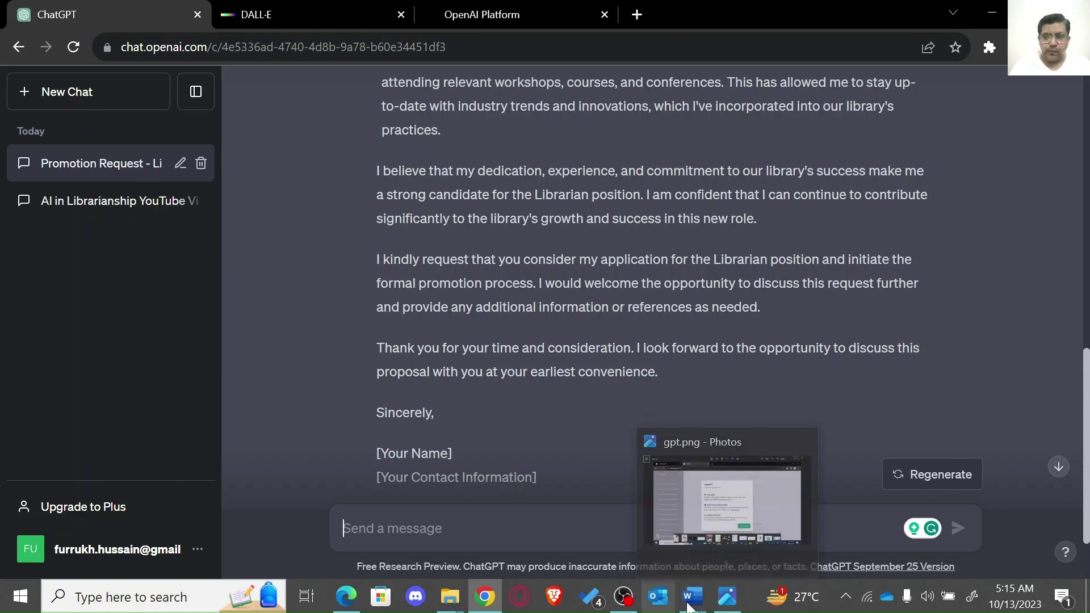
# Step: Return to Document1 in Word and copy the prompt asking for the DDC number of “Educational Leaderships in Pakistan”
pyautogui.moveTo(688, 607)
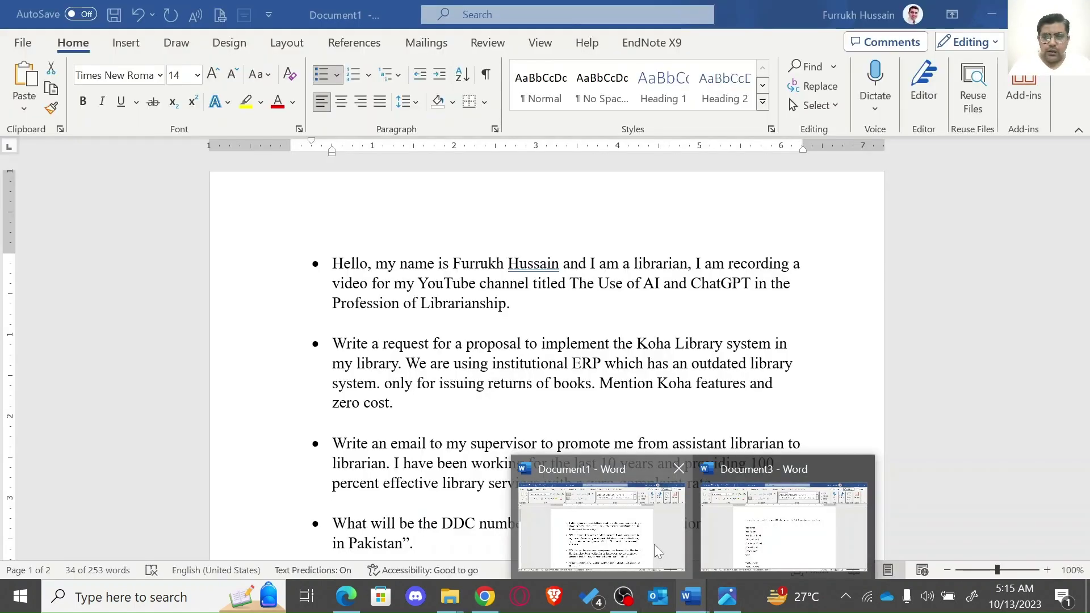
pyautogui.click(654, 544)
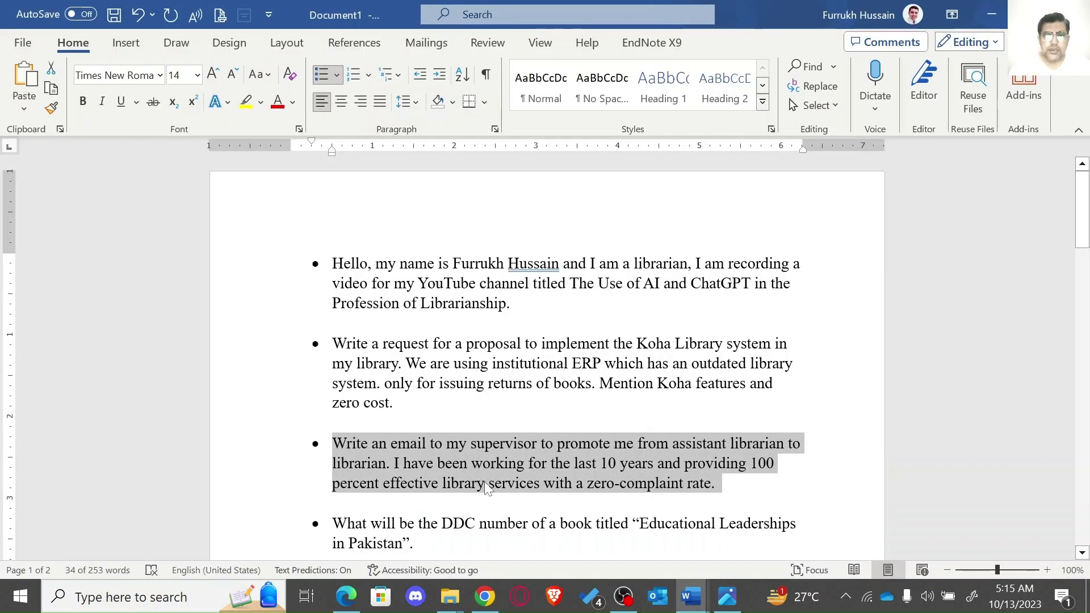
pyautogui.click(339, 504)
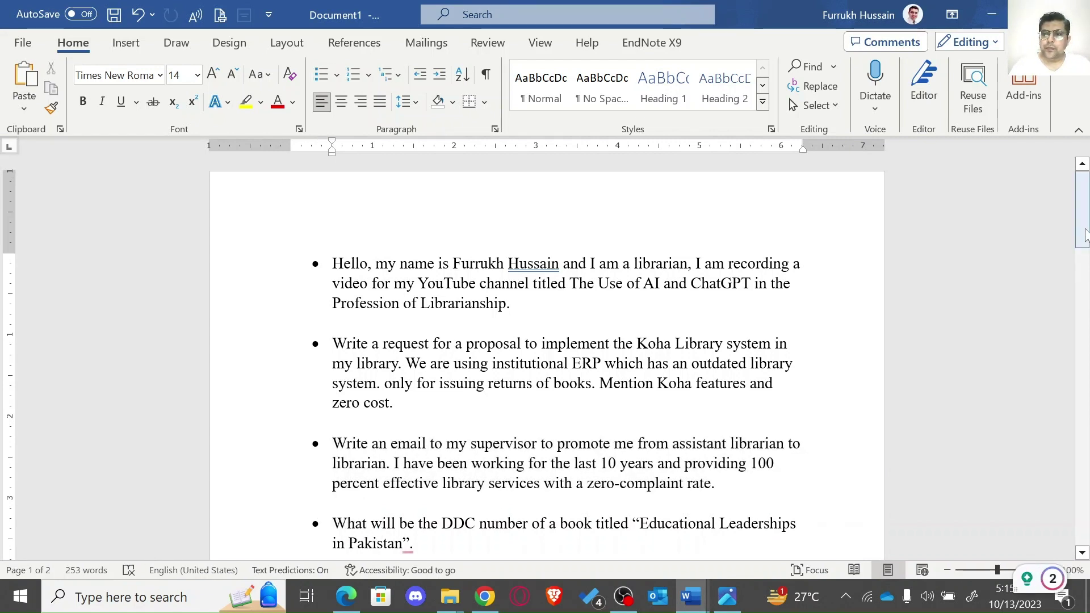
pyautogui.moveTo(1085, 236); pyautogui.dragTo(1085, 263)
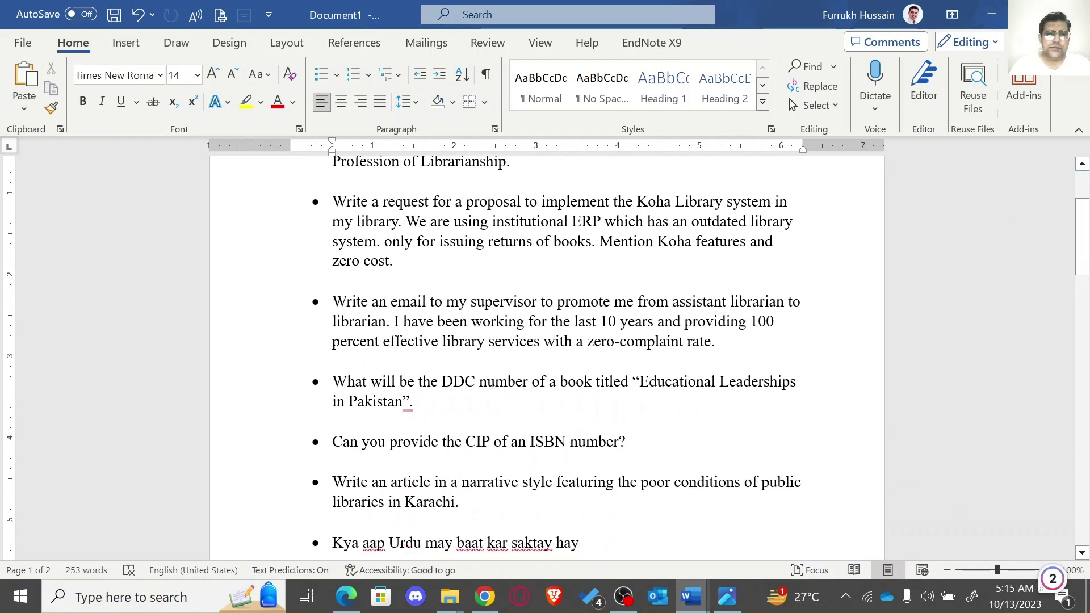
pyautogui.moveTo(297, 402); pyautogui.dragTo(297, 390)
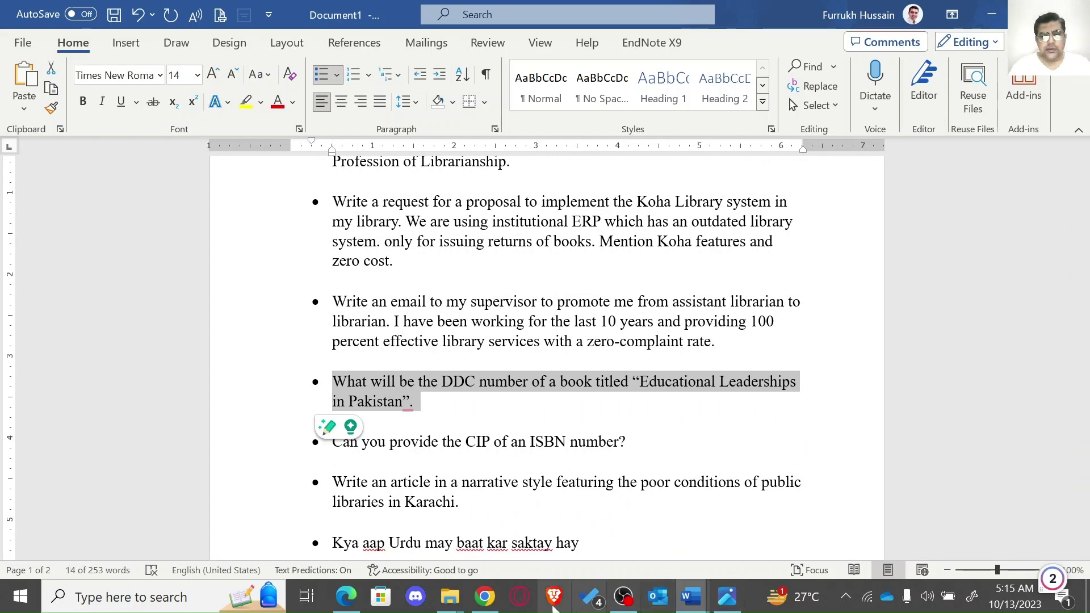
# Step: Send the copied DDC number prompt in the existing promotion request chat in ChatGPT
pyautogui.click(484, 596)
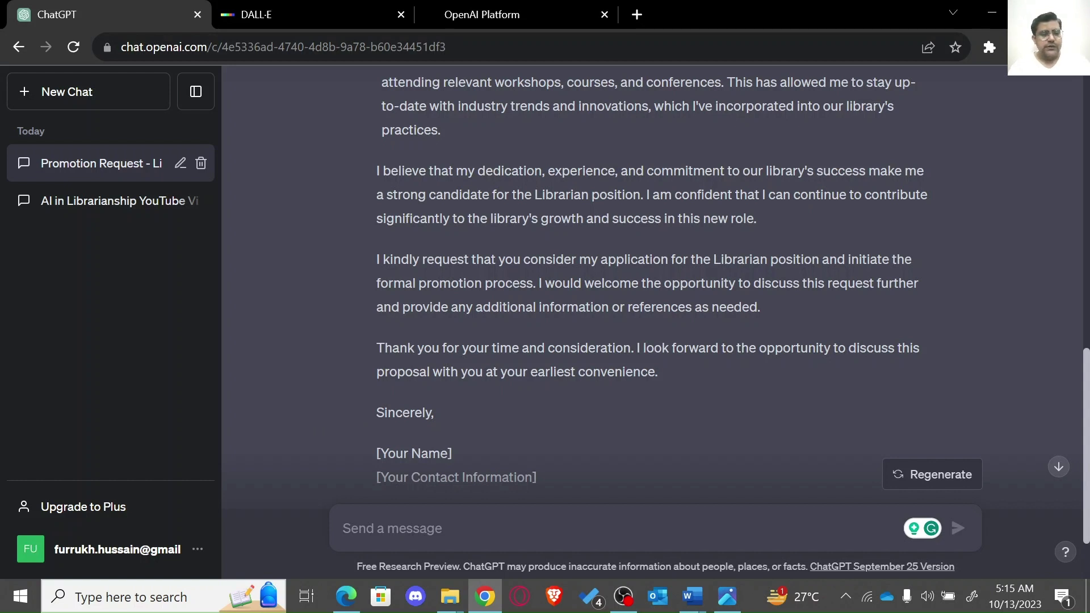
pyautogui.write('• What will be the DDC number of a book titled "Educational Leaderships in Pakistan".')
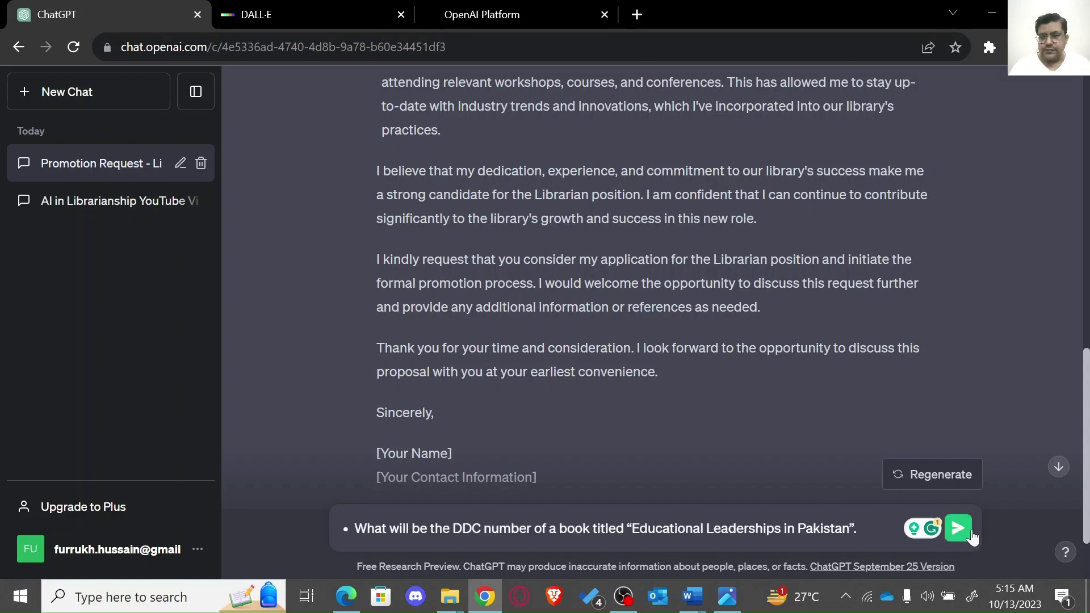
pyautogui.click(958, 529)
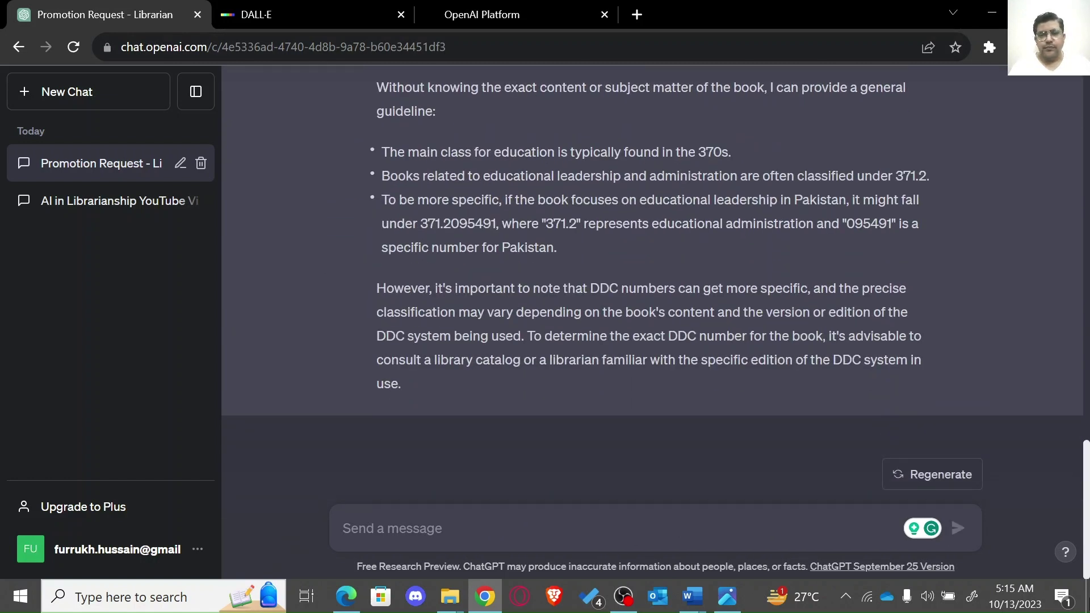
# Step: Examine ChatGPT's DDC answer, highlighting the main education class, the full suggested number and its educational administration part, through the closing advice
pyautogui.scroll(3, 656, 327)
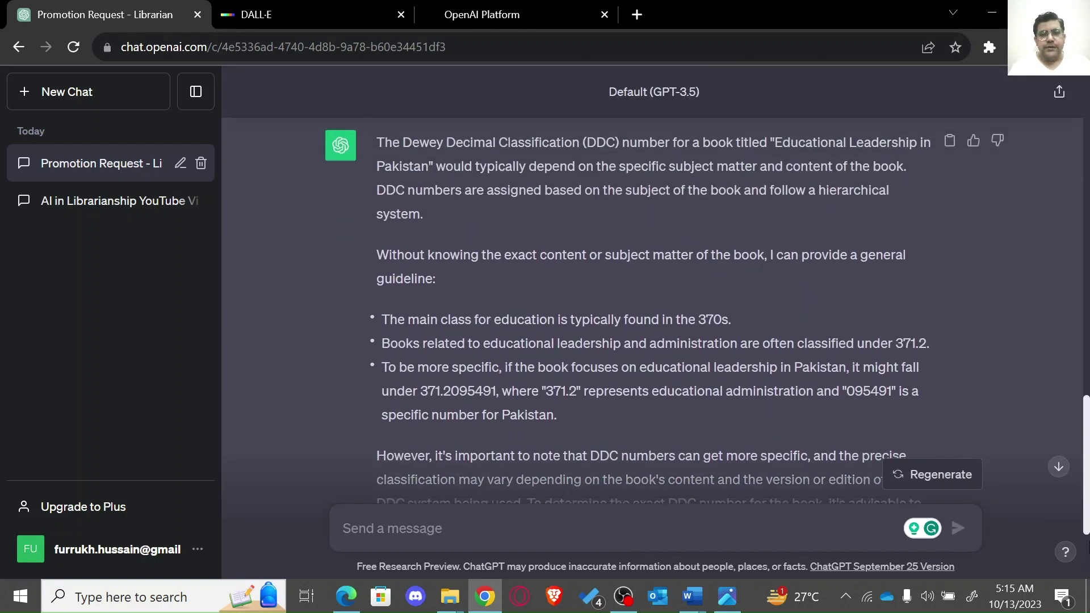
pyautogui.scroll(3, 531, 259)
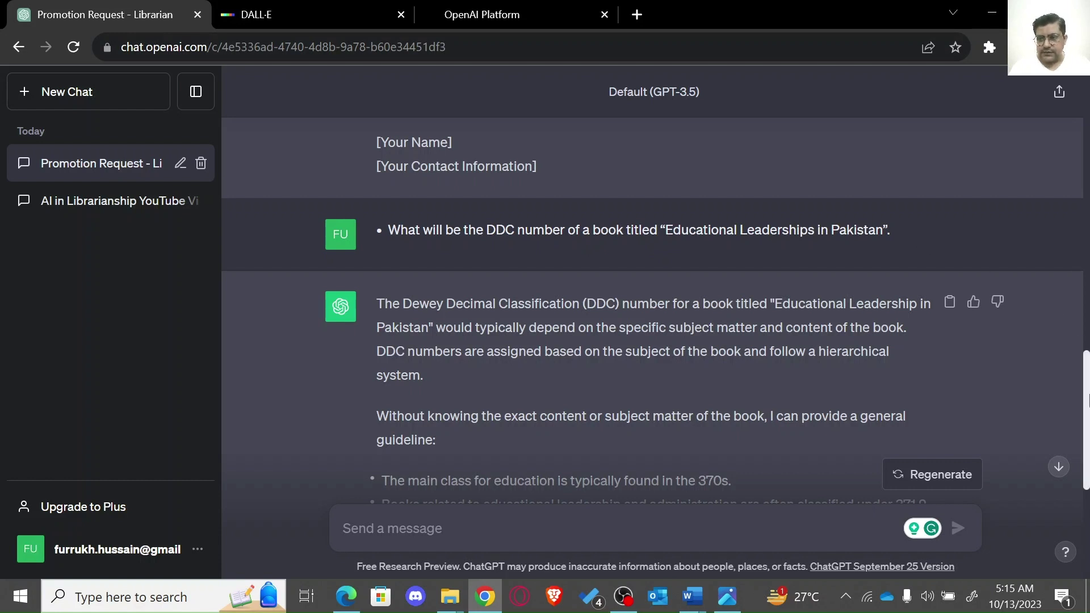
pyautogui.scroll(-2, 1087, 423)
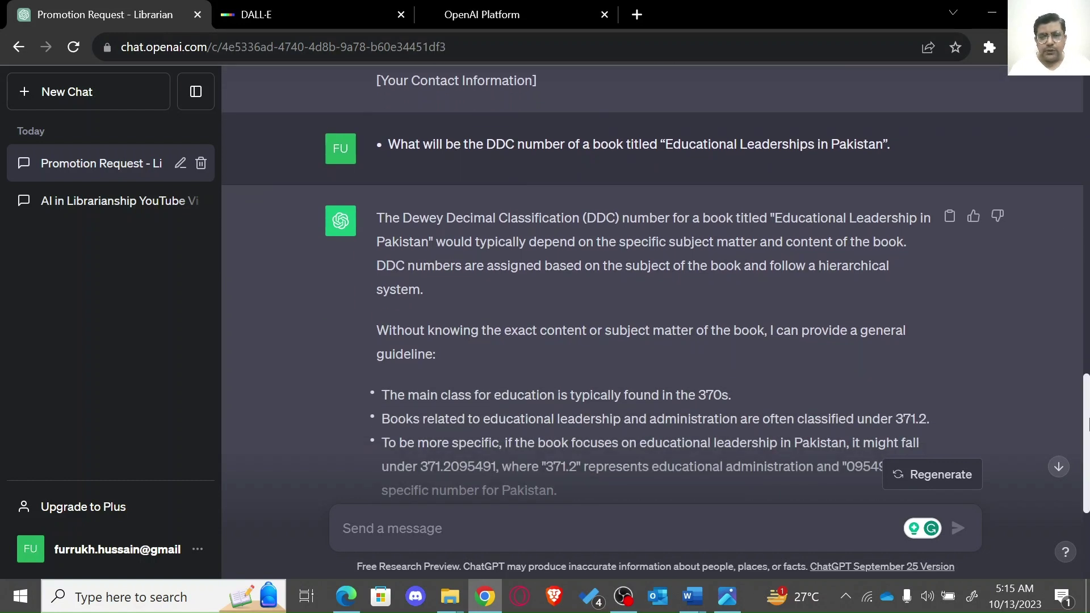
pyautogui.scroll(-1, 1087, 426)
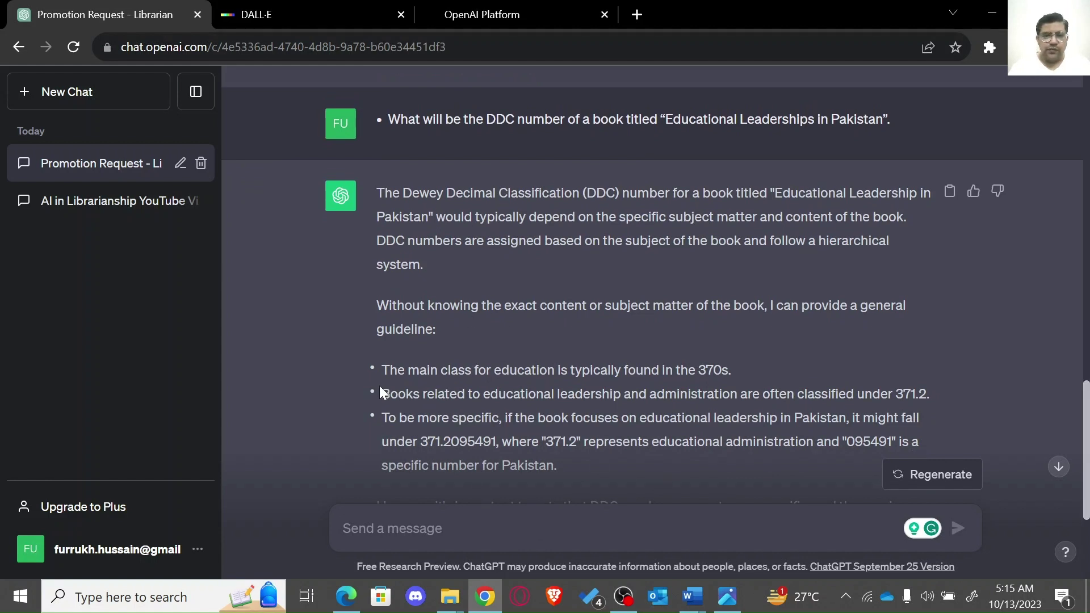
pyautogui.moveTo(382, 370); pyautogui.dragTo(713, 370)
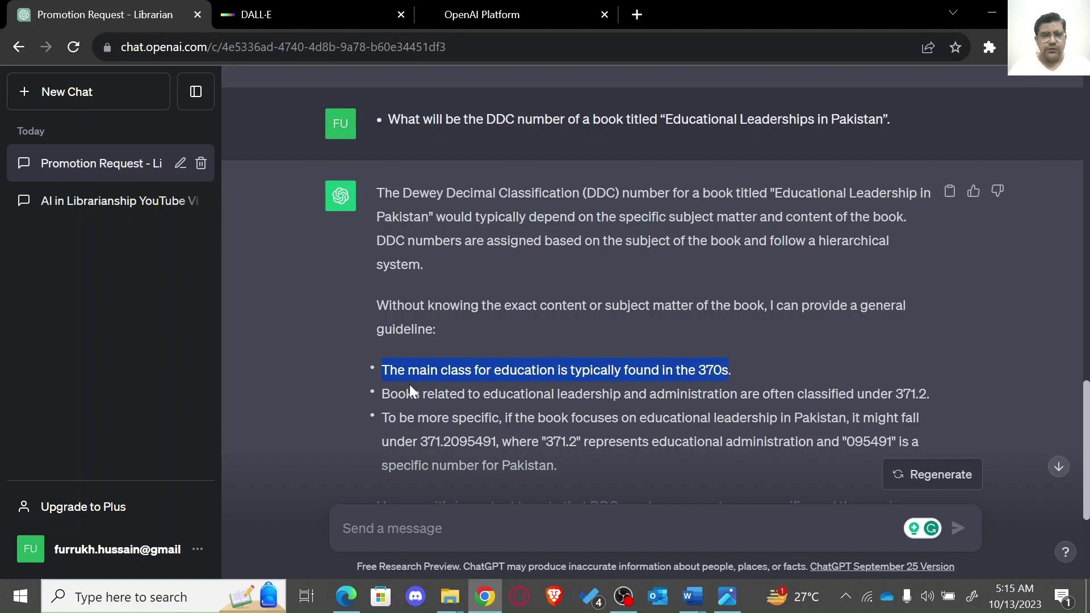
pyautogui.click(410, 411)
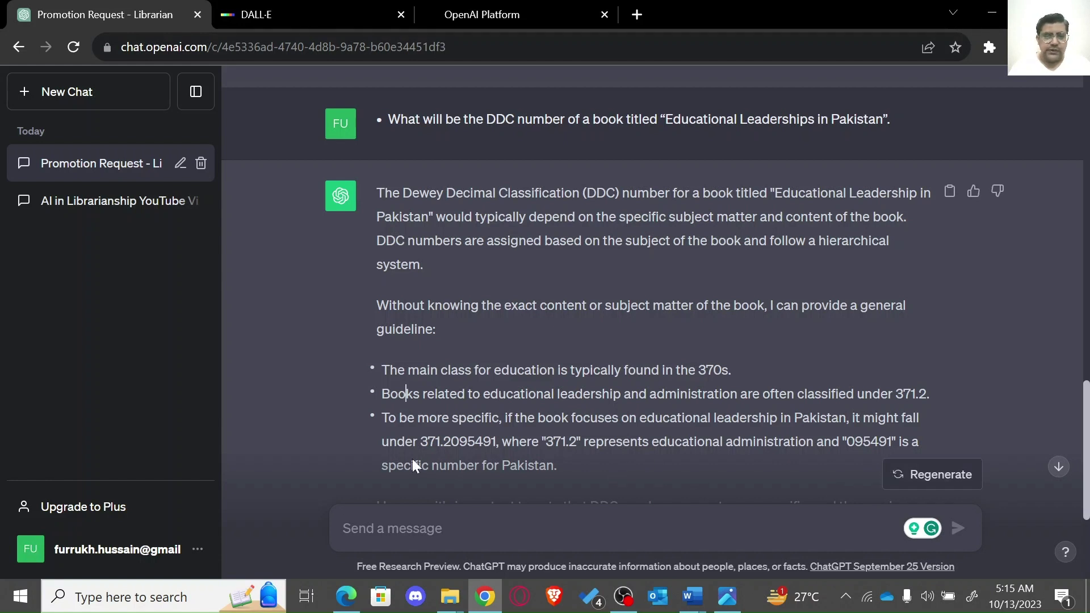
pyautogui.moveTo(421, 441); pyautogui.dragTo(499, 441)
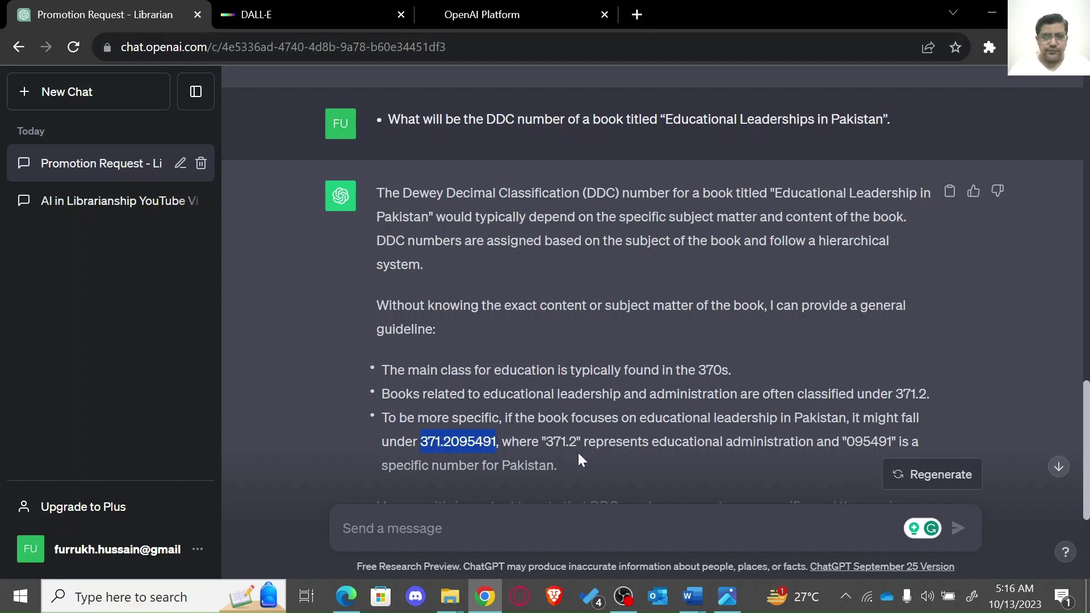
pyautogui.moveTo(577, 442); pyautogui.dragTo(554, 441)
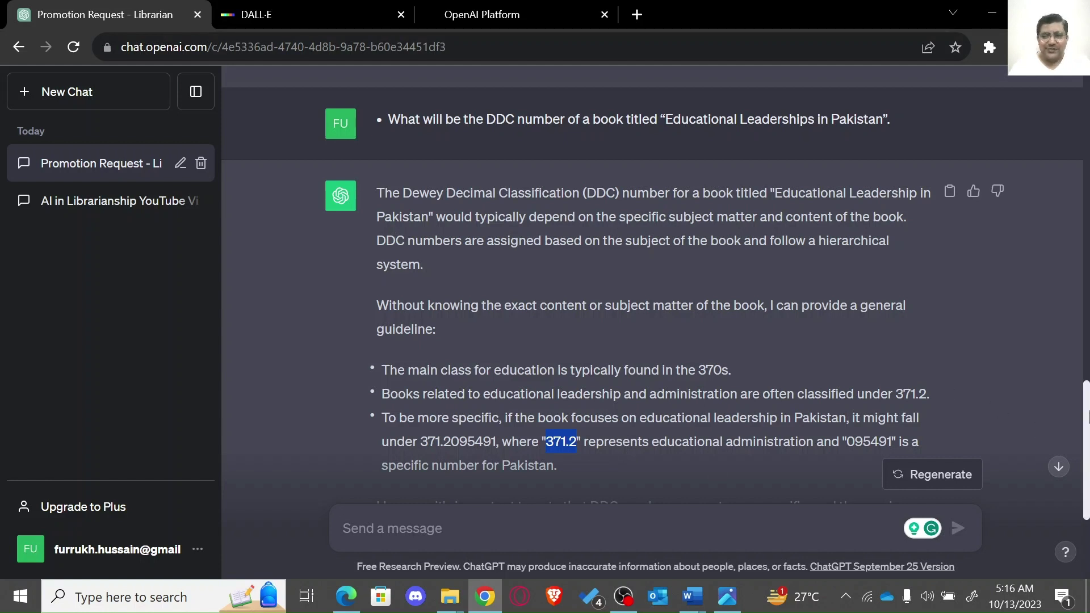
pyautogui.moveTo(1087, 417); pyautogui.dragTo(1087, 450)
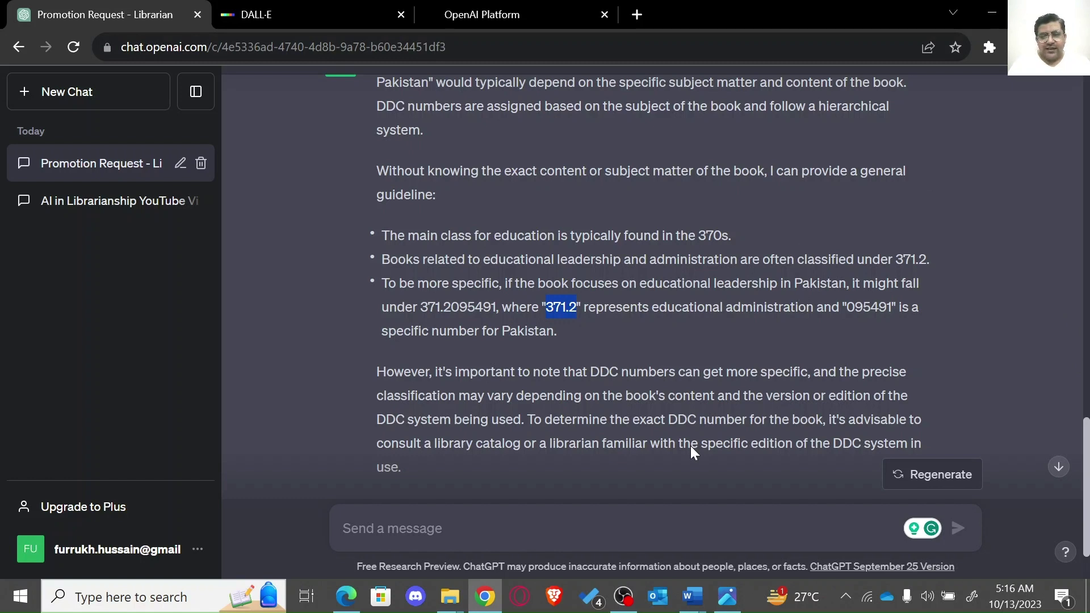
# Step: Copy the prompt “Can you provide the CIP of an ISBN number?” from Document1 and start a new ChatGPT chat
pyautogui.moveTo(702, 609)
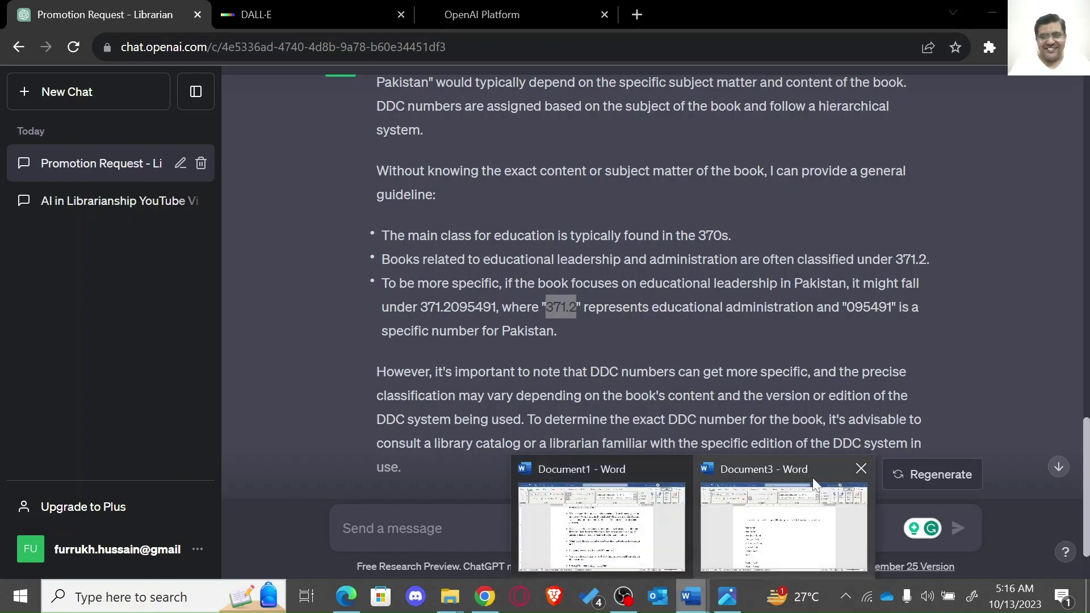
pyautogui.click(648, 534)
pyautogui.click(335, 452)
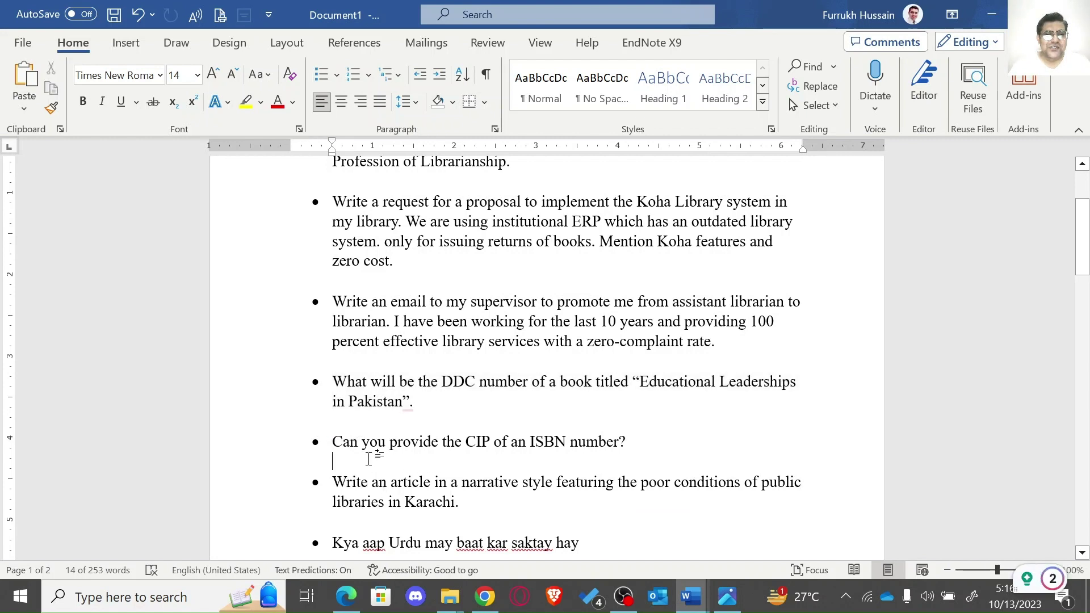
pyautogui.moveTo(332, 441); pyautogui.dragTo(636, 442)
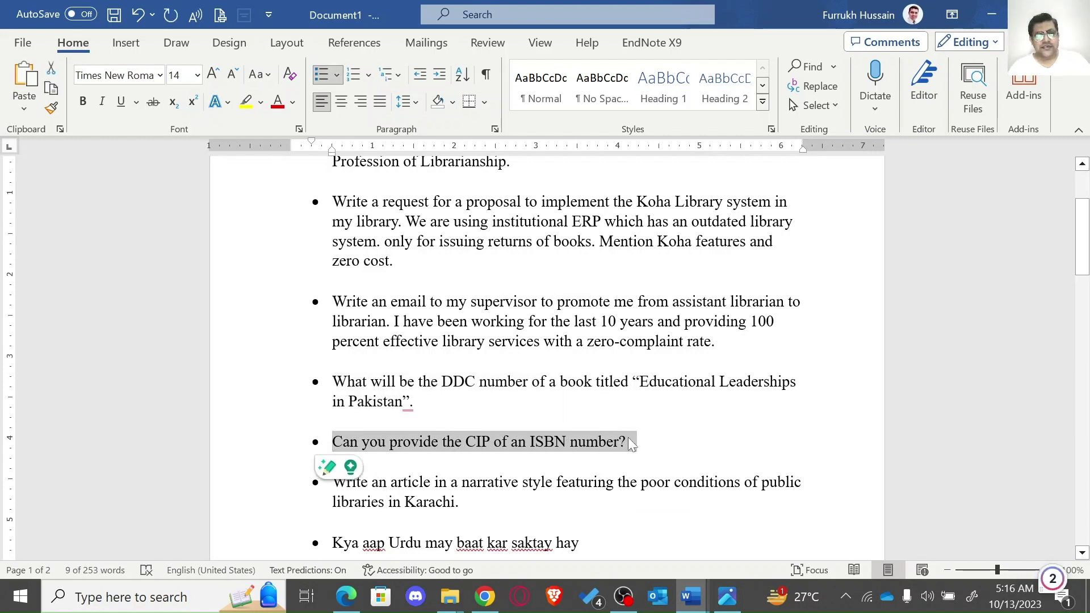
pyautogui.click(484, 596)
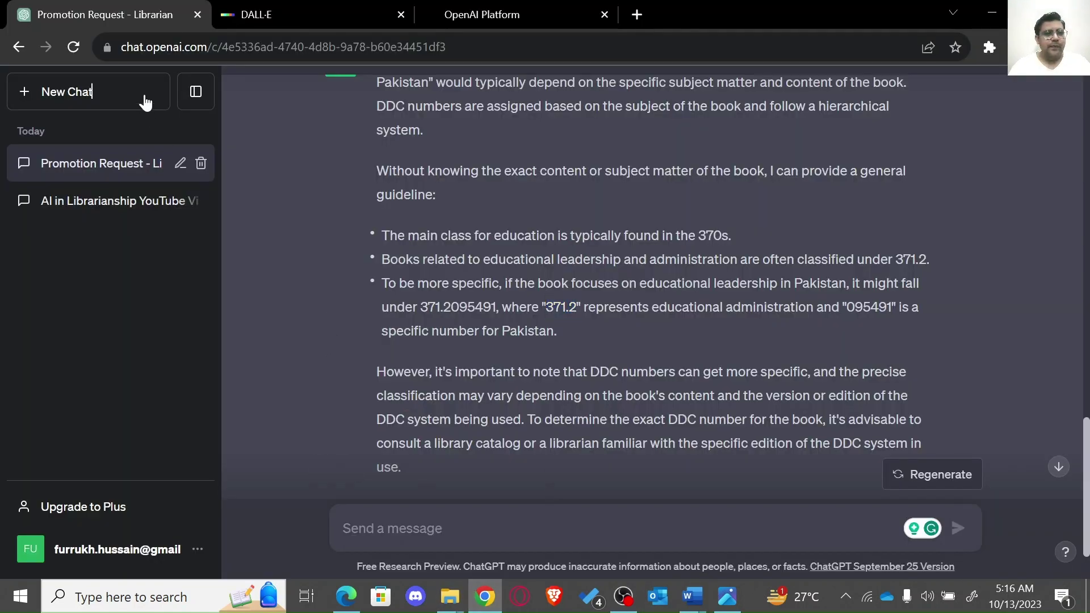
pyautogui.click(146, 101)
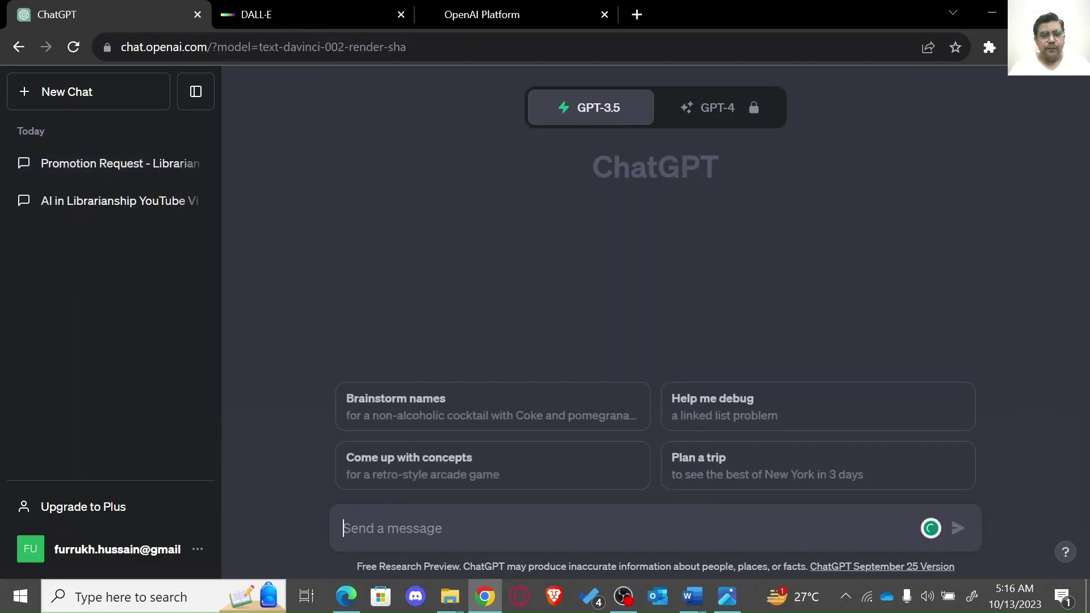
# Step: Send the copied prompt “Can you provide the CIP of an ISBN number?” in the new ChatGPT chat
pyautogui.write('• Can you provide the CIP of an ISBN number?')
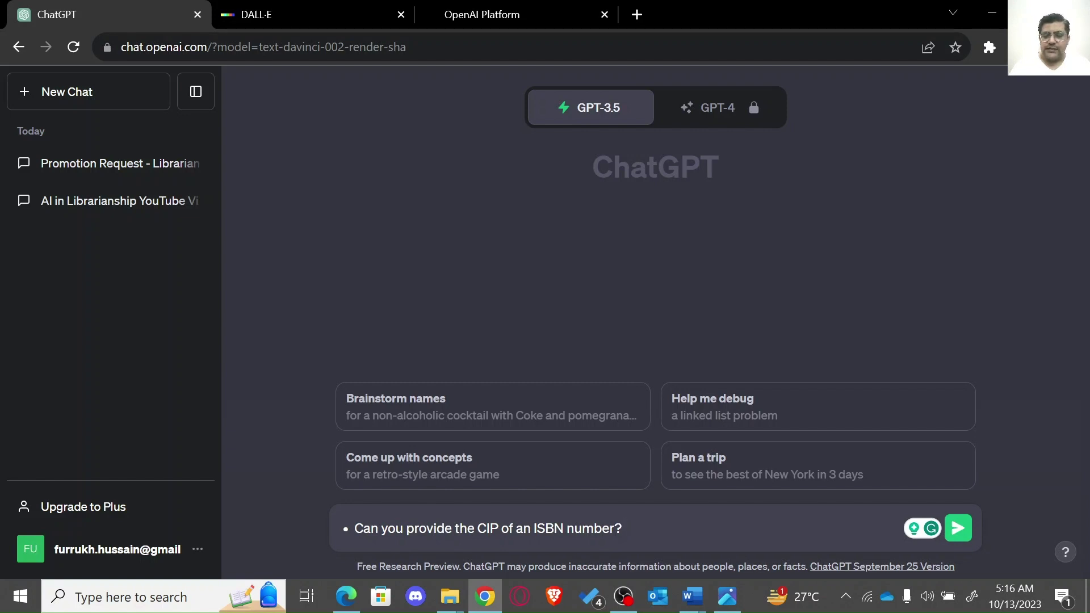
pyautogui.click(965, 536)
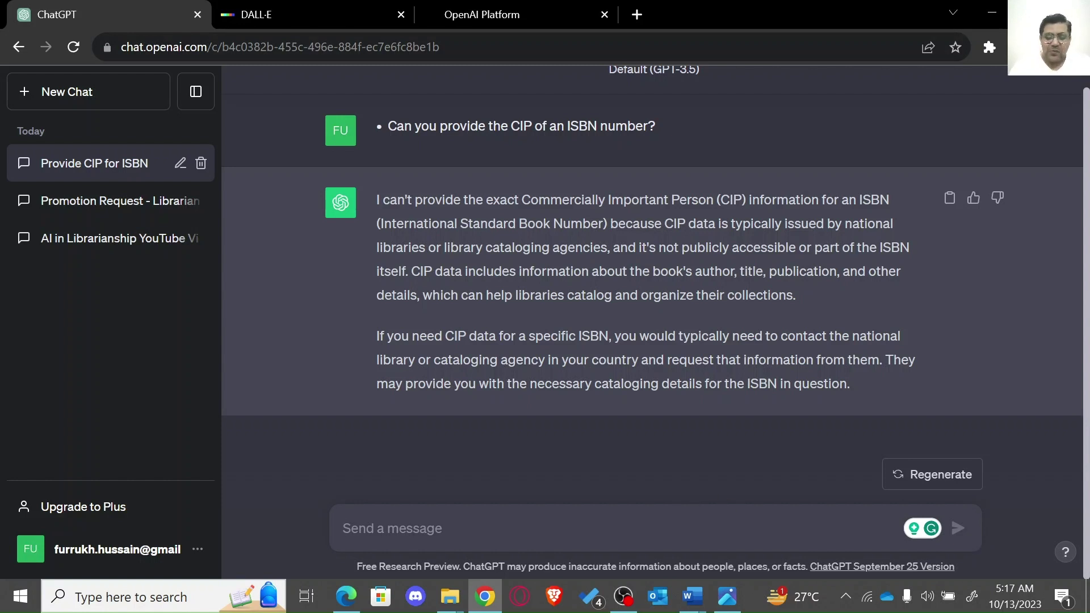
# Step: Correct ChatGPT's reading of the abbreviation by sending the follow-up message “CIP is catalog in publication”
pyautogui.write('CP')
pyautogui.press('BackSpace')
pyautogui.write('IP')
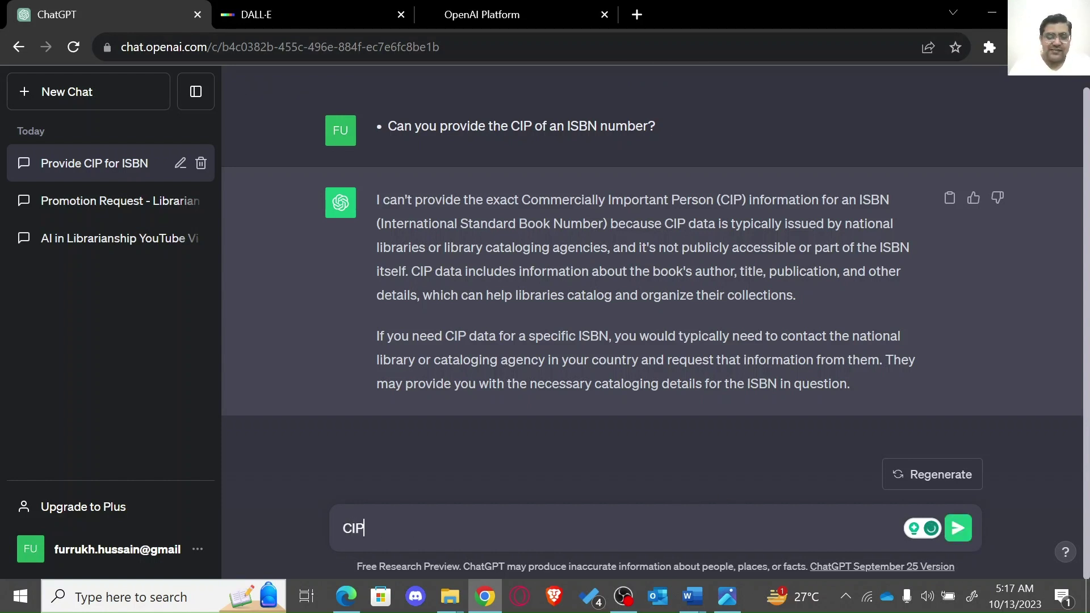
pyautogui.write(' is catalogin')
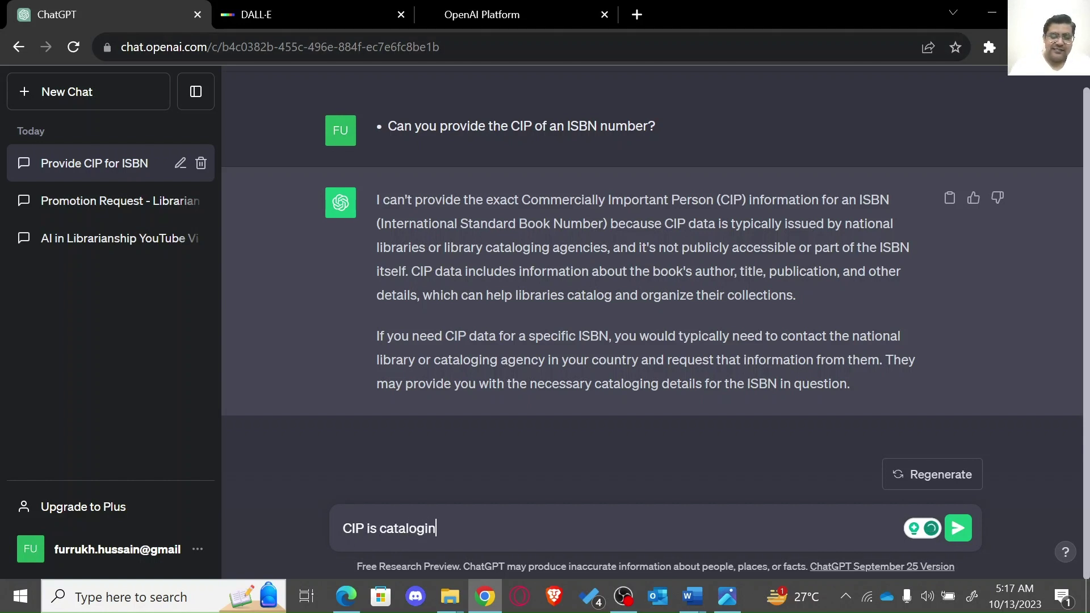
pyautogui.press('BackSpace')
pyautogui.press('BackSpace')
pyautogui.write('g')
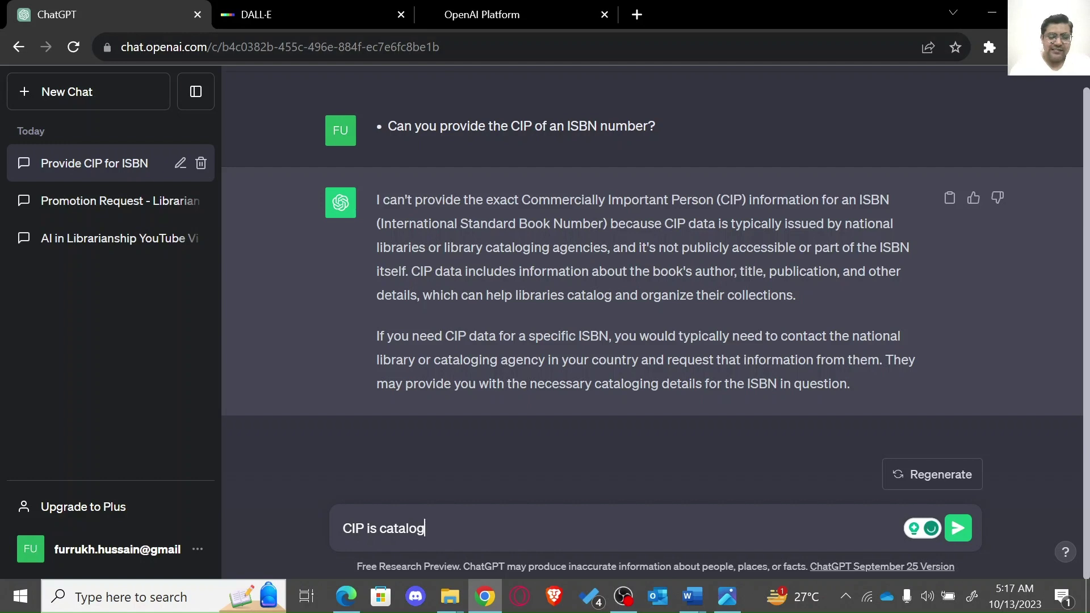
pyautogui.write(' in p')
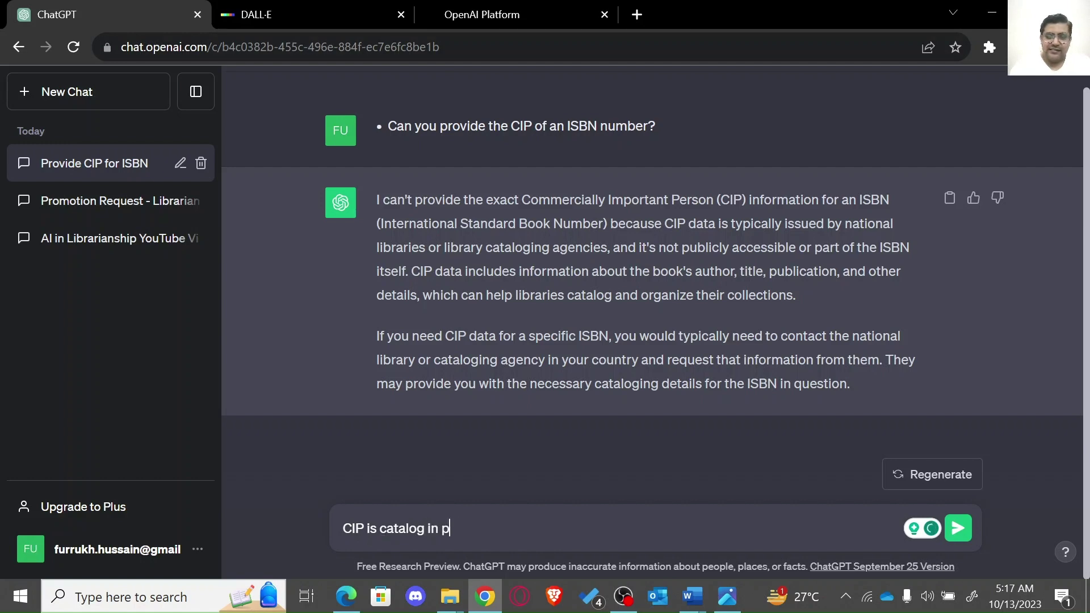
pyautogui.write('ublication')
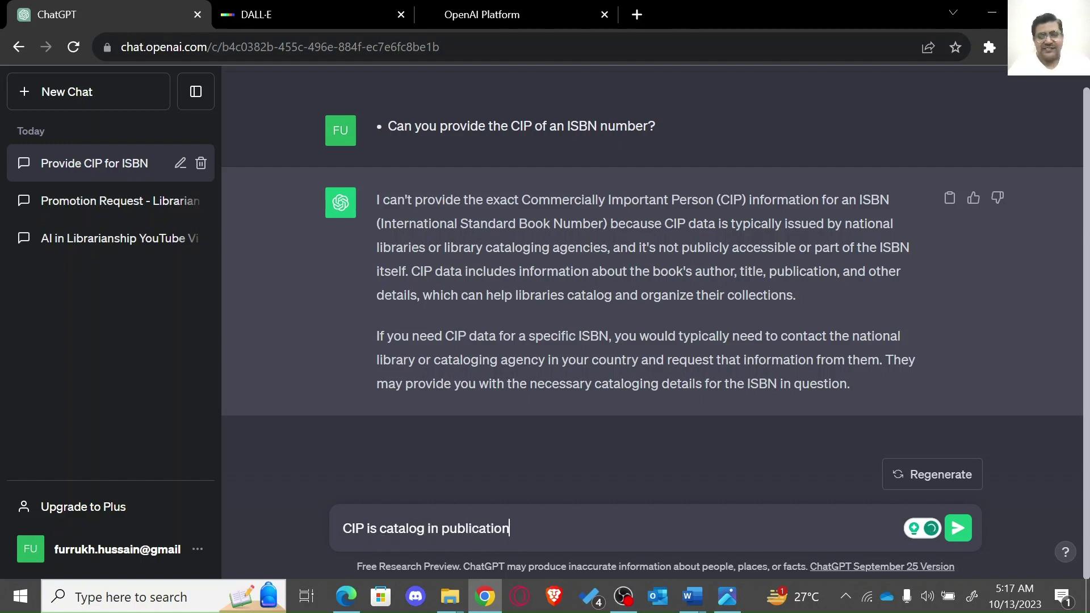
pyautogui.press('Return')
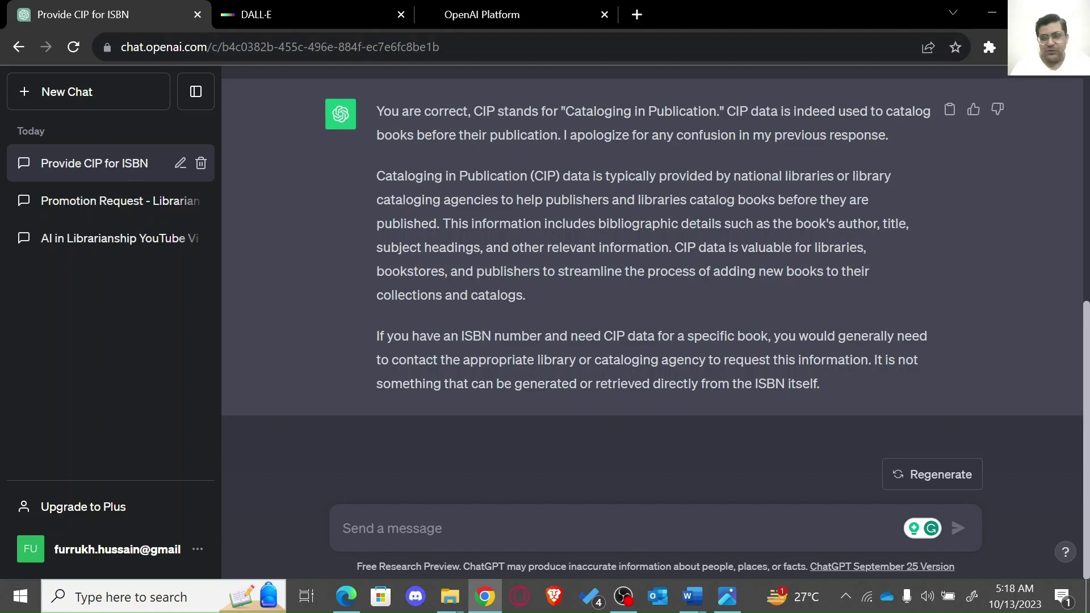
# Step: Switch to Document1 in Word and copy the prompt for a narrative-style article on the poor conditions of public libraries in Karachi
pyautogui.moveTo(692, 596)
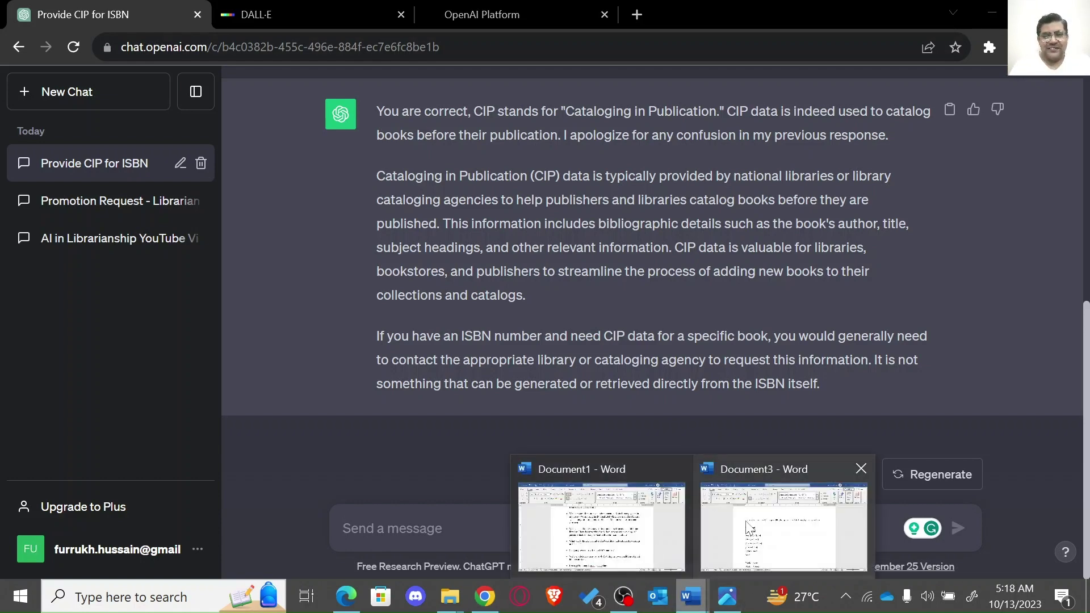
pyautogui.click(650, 550)
pyautogui.tripleClick(495, 446)
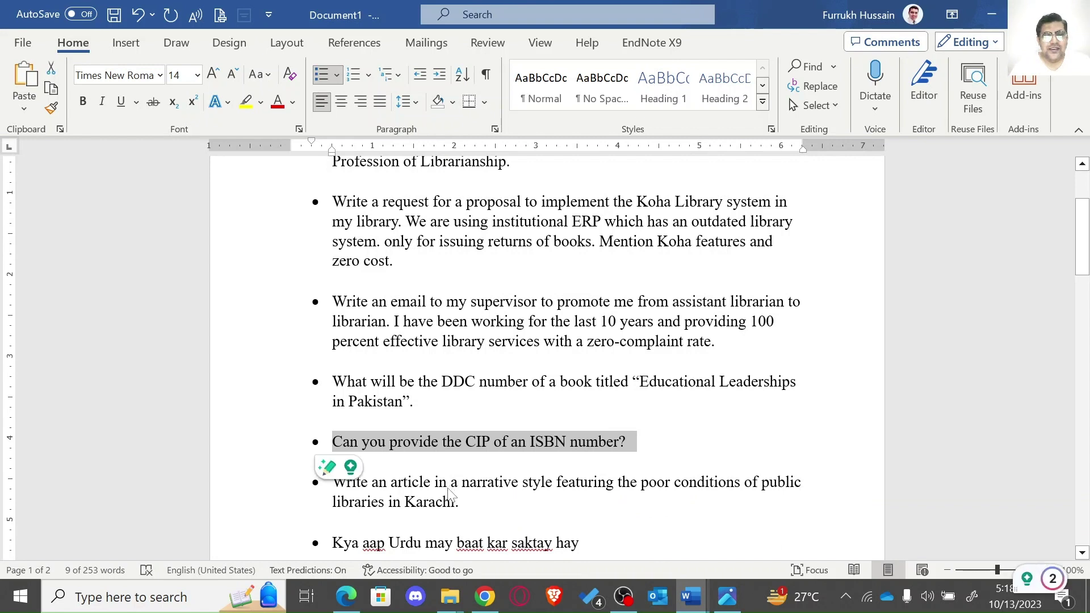
pyautogui.click(452, 483)
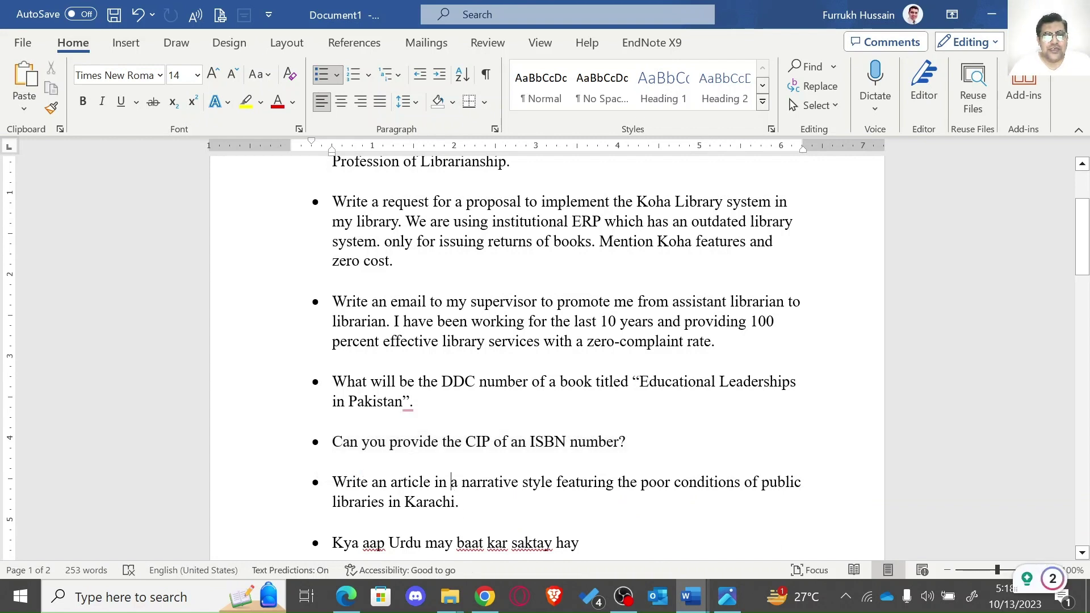
pyautogui.moveTo(333, 482); pyautogui.dragTo(454, 501)
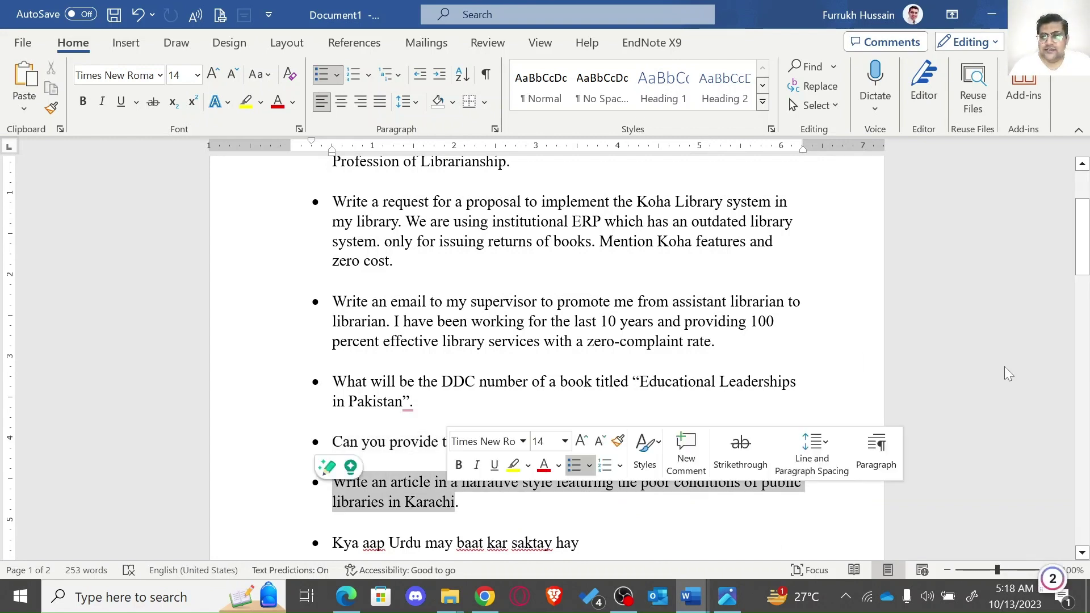
pyautogui.moveTo(1083, 265); pyautogui.dragTo(1085, 304)
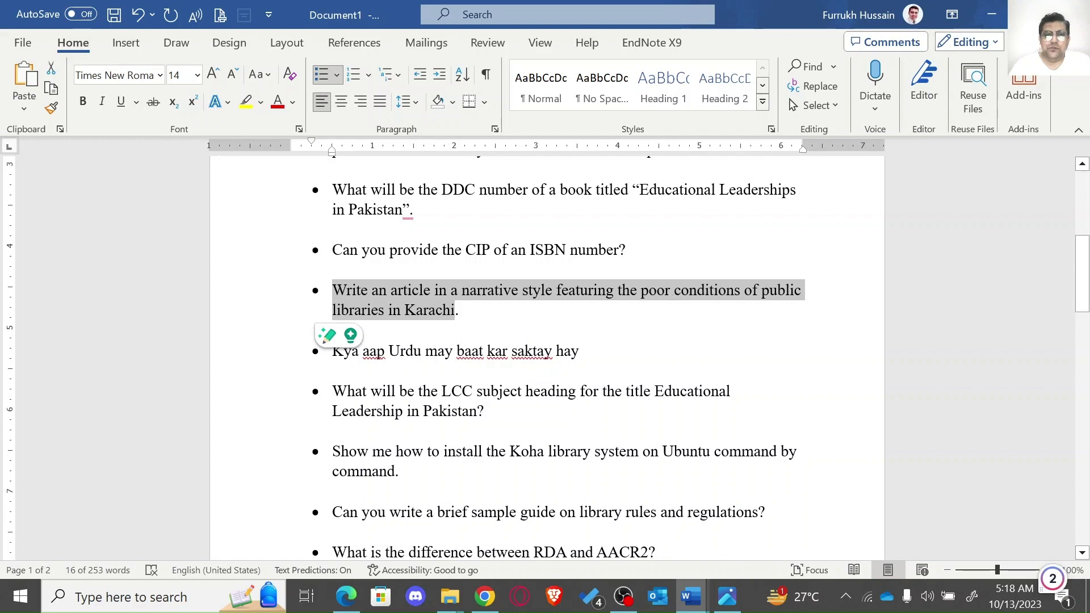
pyautogui.tripleClick(461, 310)
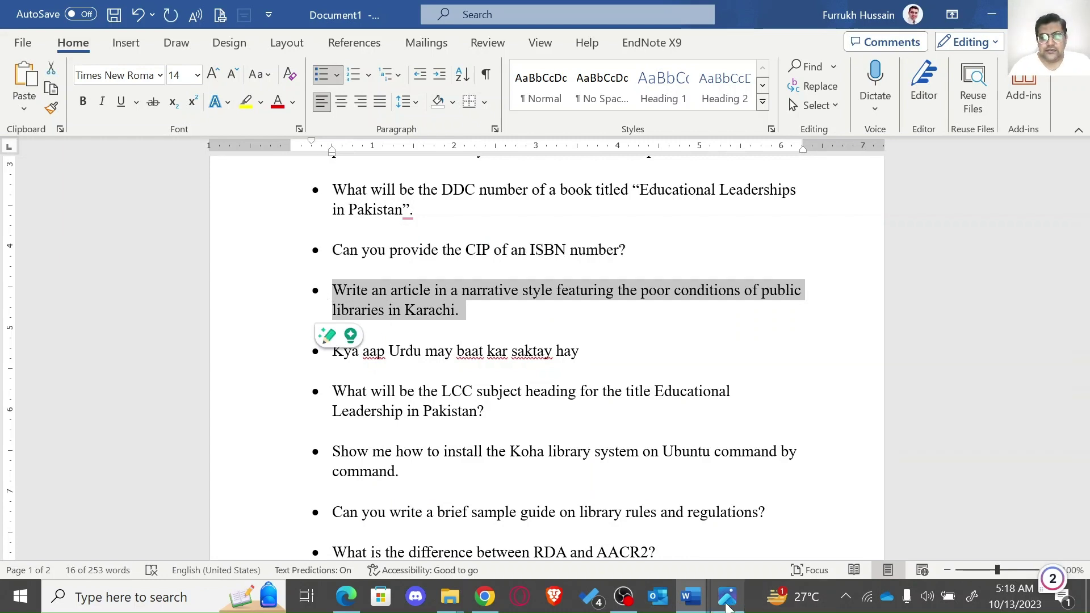
# Step: Return to ChatGPT in Chrome and send the copied Karachi public libraries article prompt in the current CIP chat
pyautogui.moveTo(691, 596)
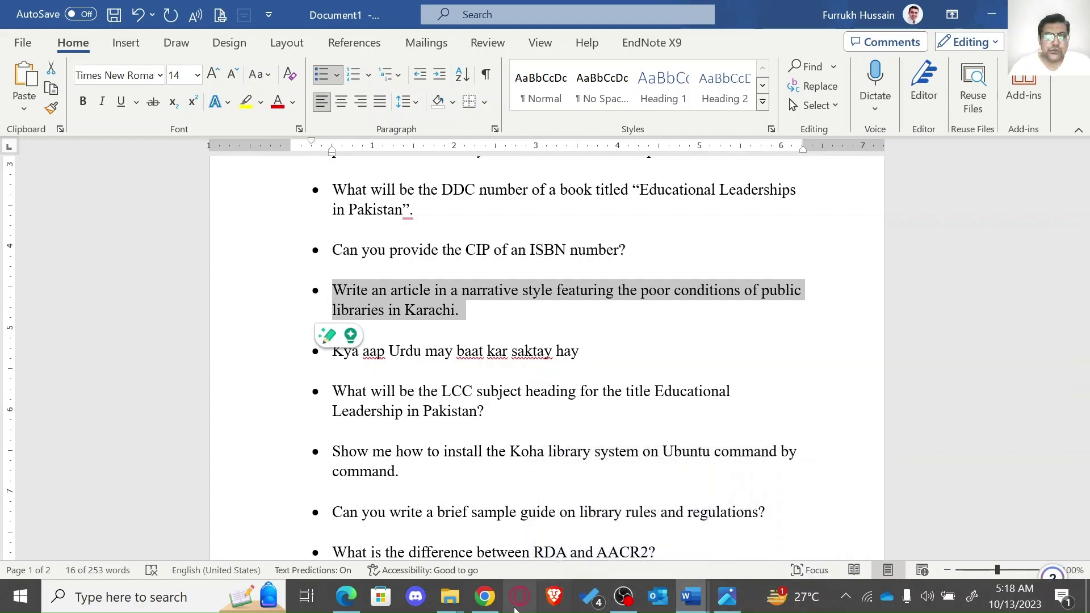
pyautogui.click(484, 596)
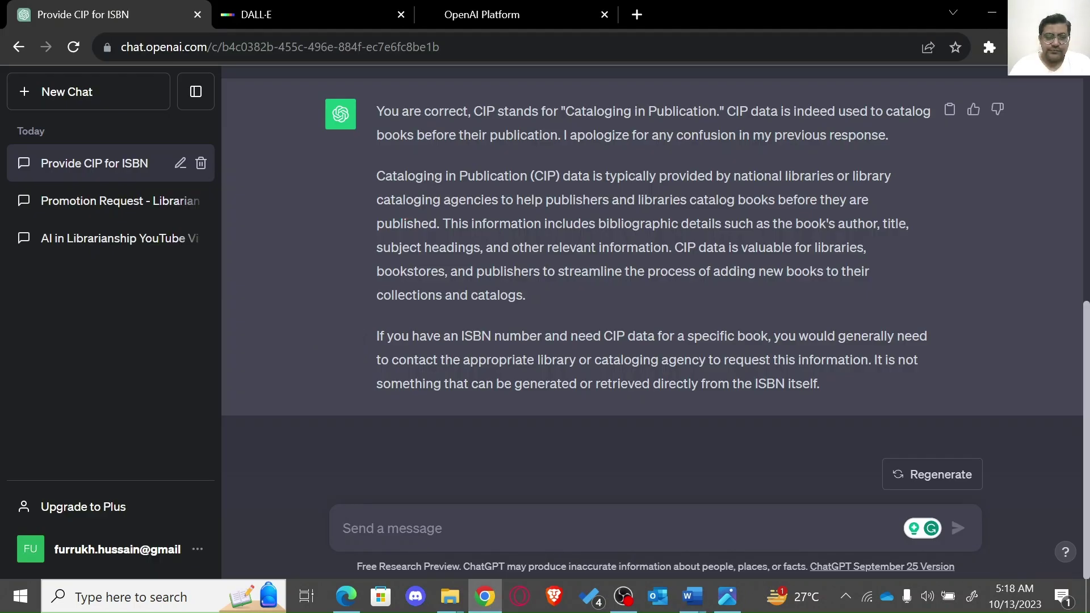
pyautogui.write('• Write an article in a narrative style featuring the poor conditions of public libraries in Karachi')
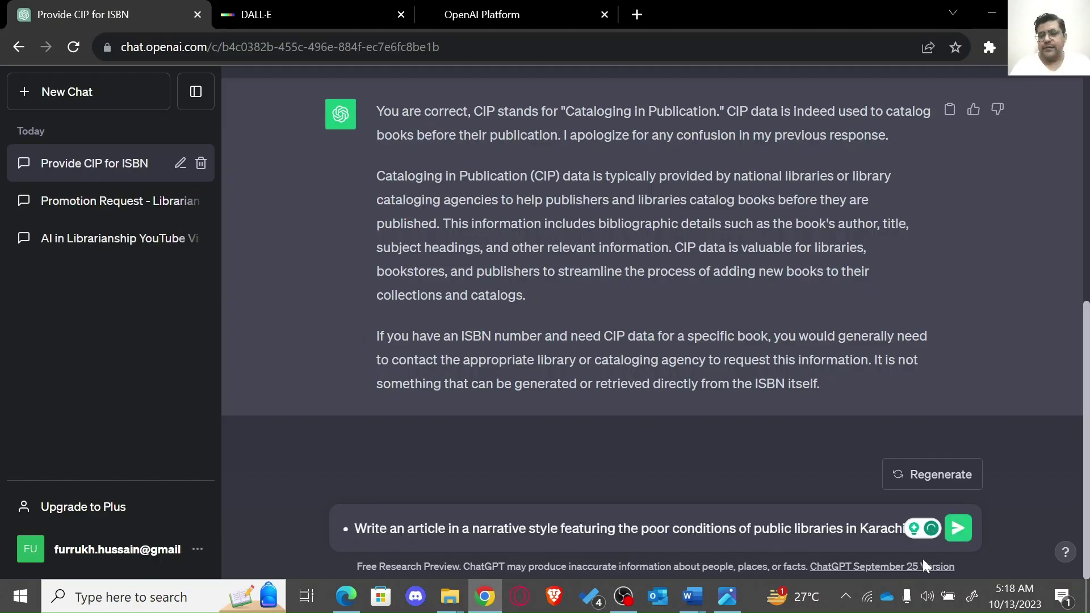
pyautogui.click(965, 528)
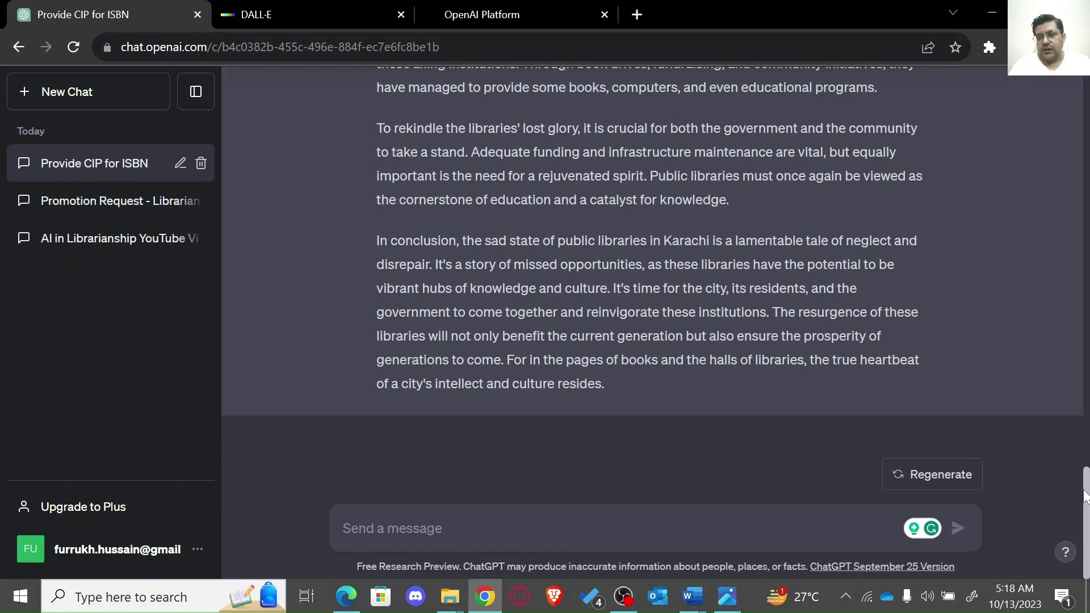
# Step: Examine the generated article from its title onward, highlighting the words “tale of” in the paragraph on dilapidated infrastructure
pyautogui.moveTo(1087, 499); pyautogui.dragTo(1085, 266)
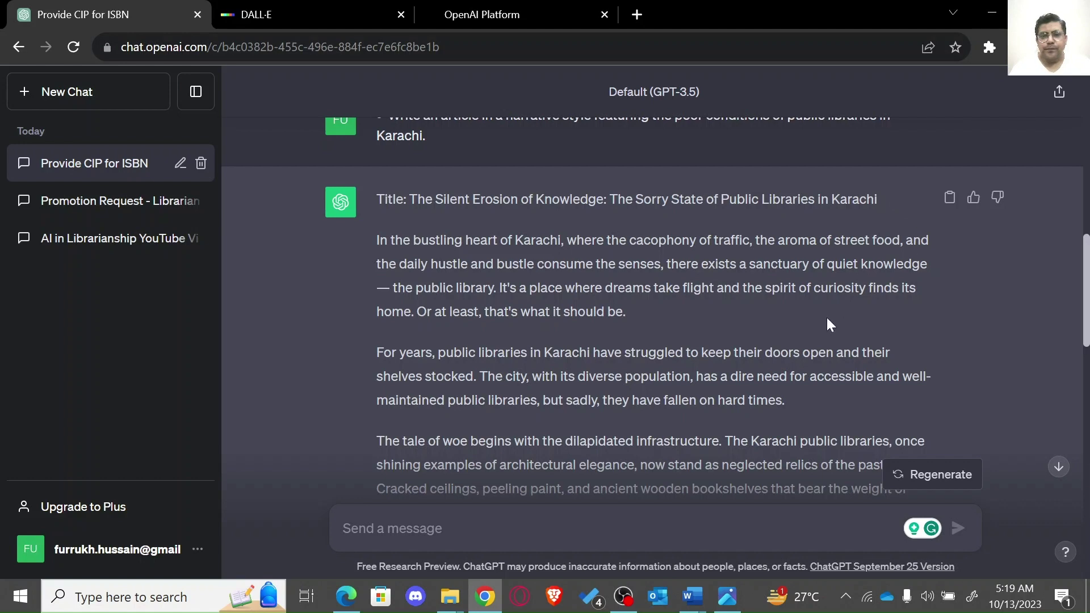
pyautogui.scroll(-1, 1086, 278)
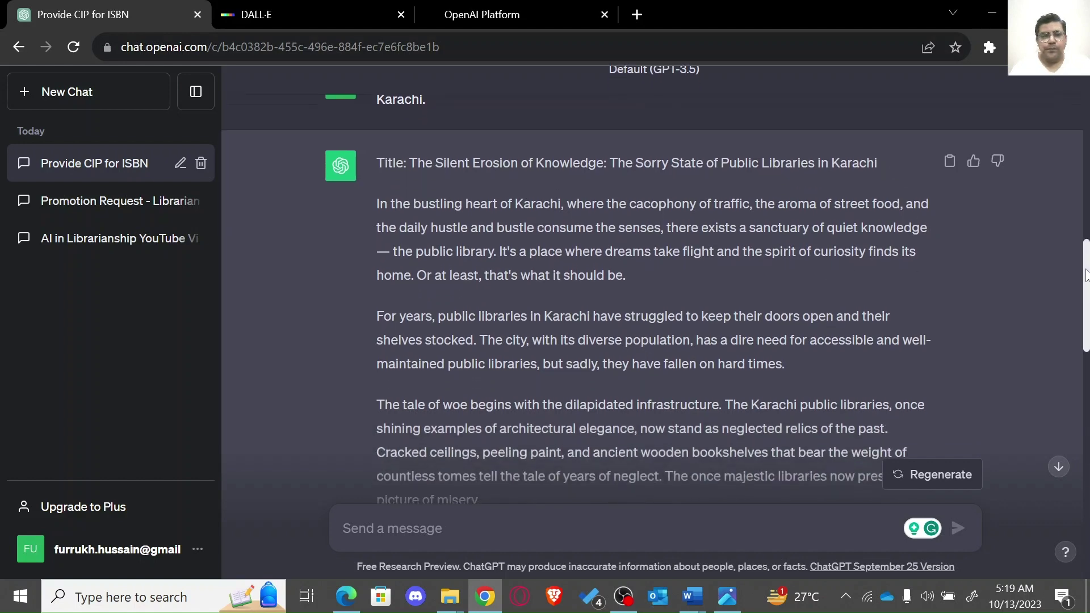
pyautogui.moveTo(1086, 278); pyautogui.dragTo(1086, 293)
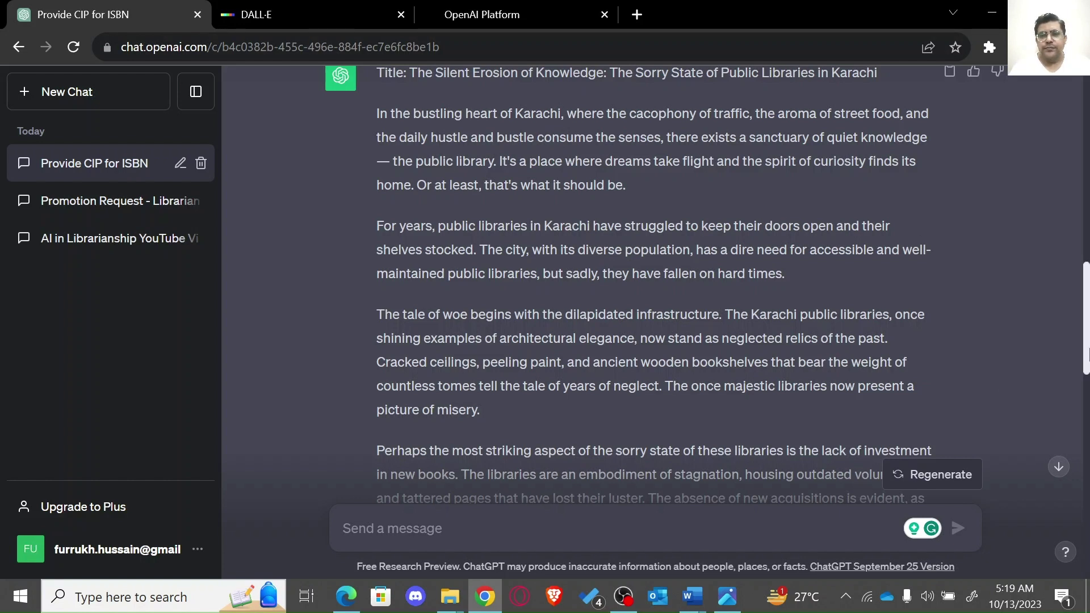
pyautogui.moveTo(1087, 355); pyautogui.dragTo(1087, 382)
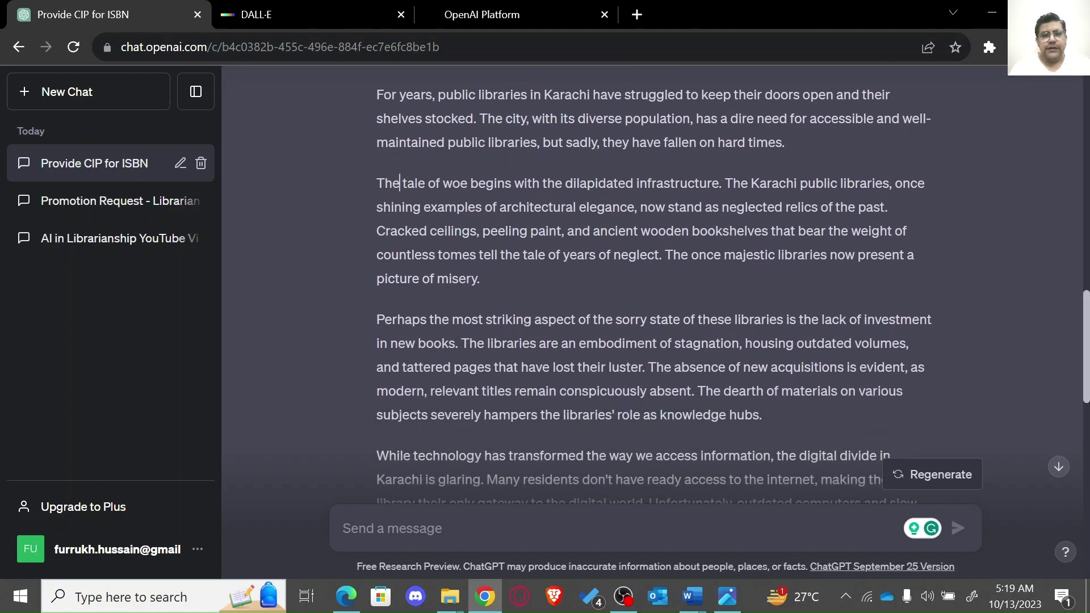
pyautogui.moveTo(399, 182); pyautogui.dragTo(440, 183)
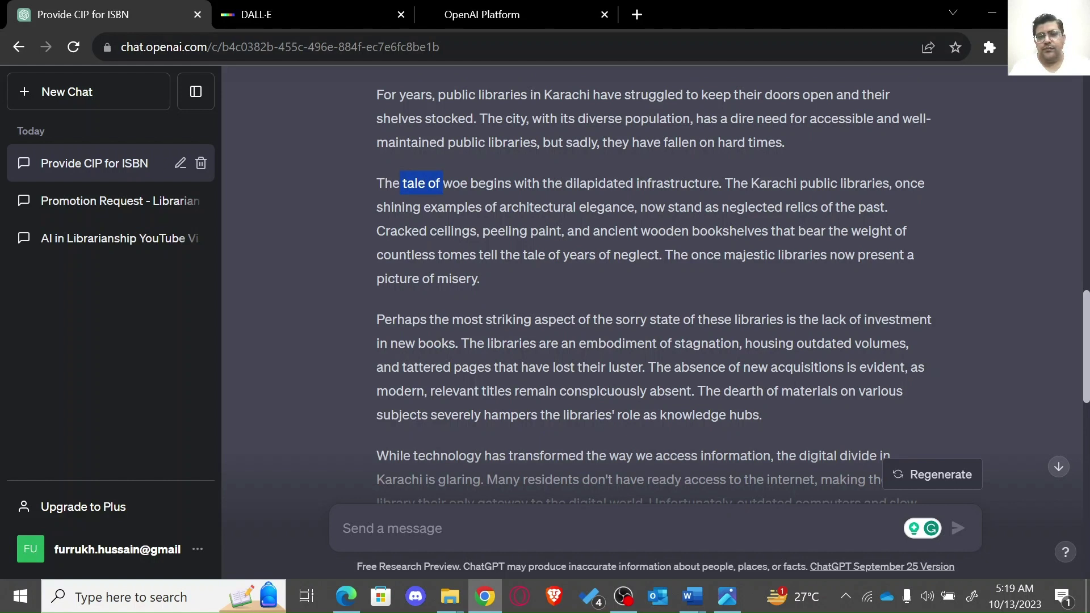
# Step: Ask for a simpler version of the article by sending “please write in easy English”, and review the rewritten article to its end
pyautogui.click(398, 528)
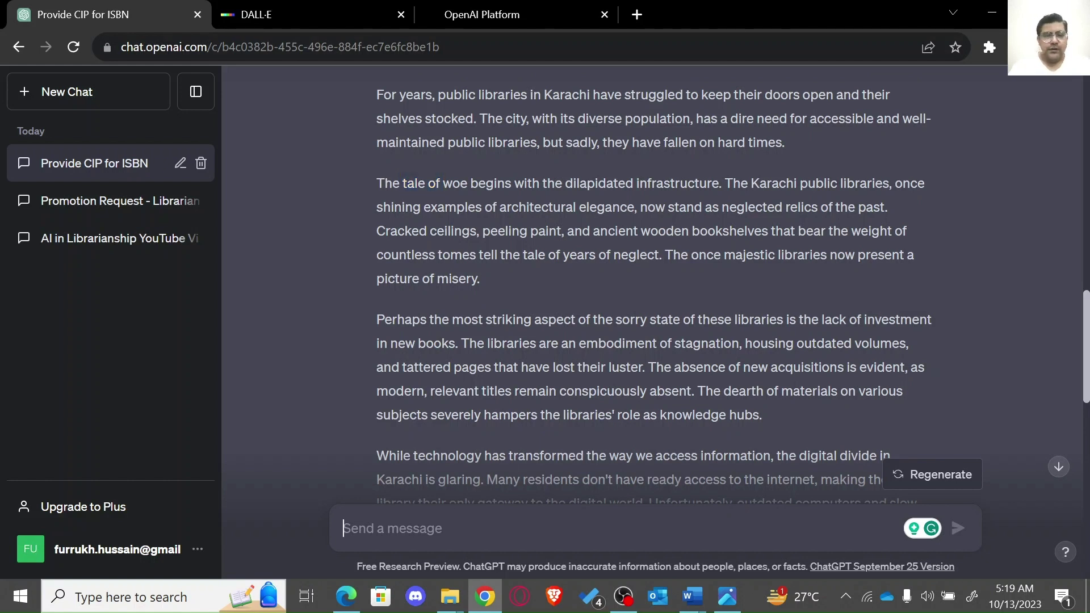
pyautogui.write('mak')
pyautogui.press('BackSpace')
pyautogui.press('BackSpace')
pyautogui.press('BackSpace')
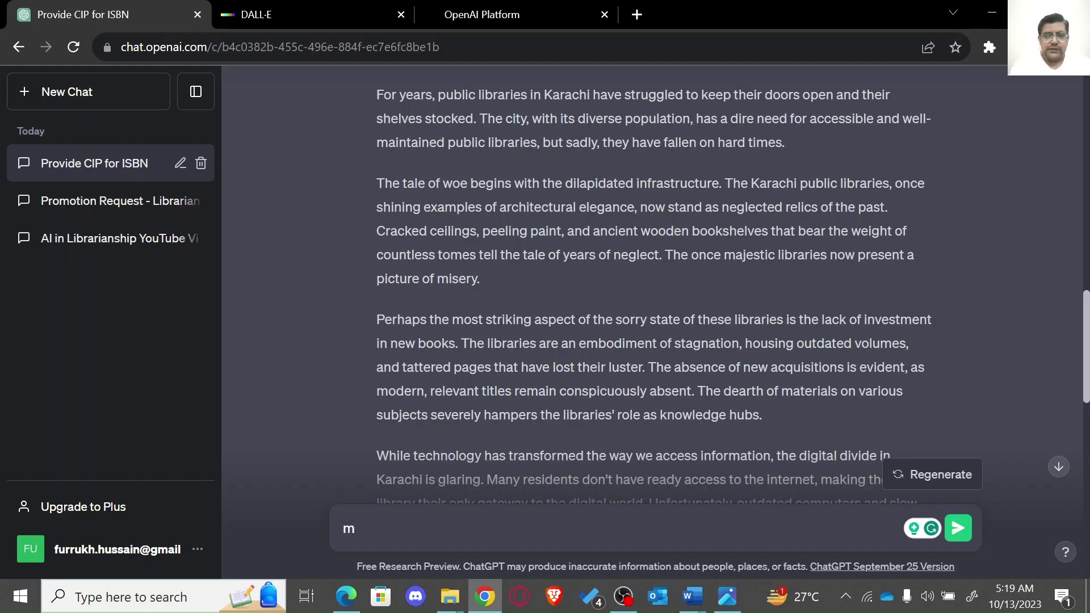
pyautogui.write('please ')
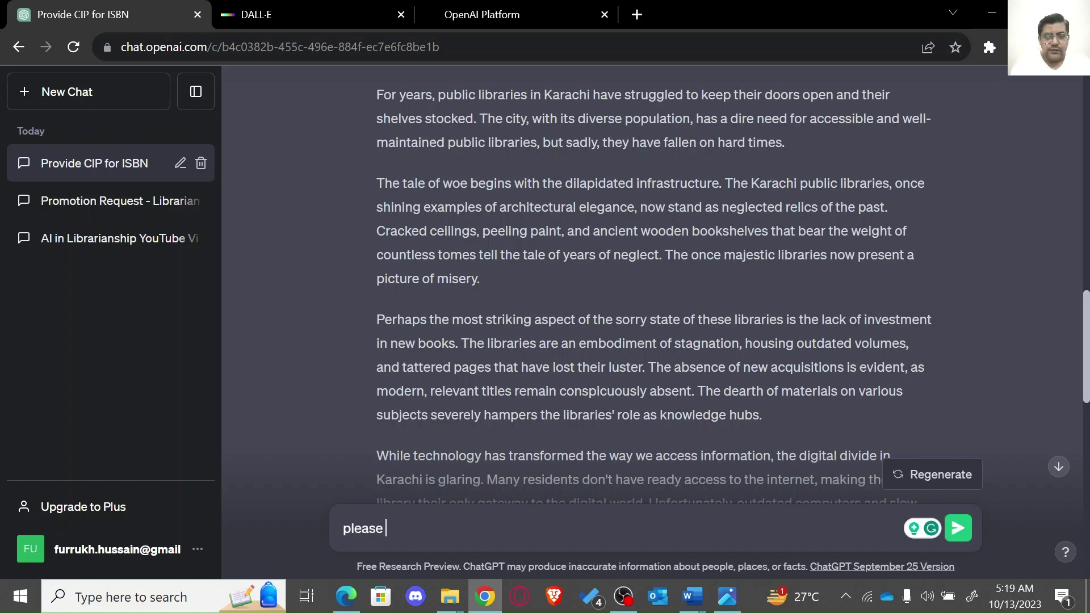
pyautogui.write('write i')
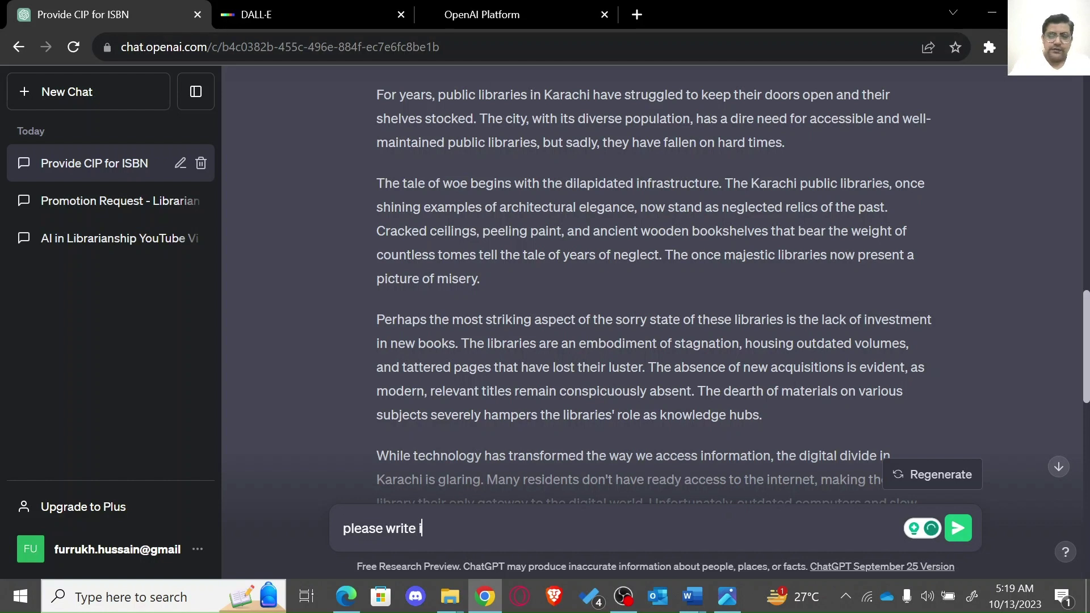
pyautogui.write('n easy ')
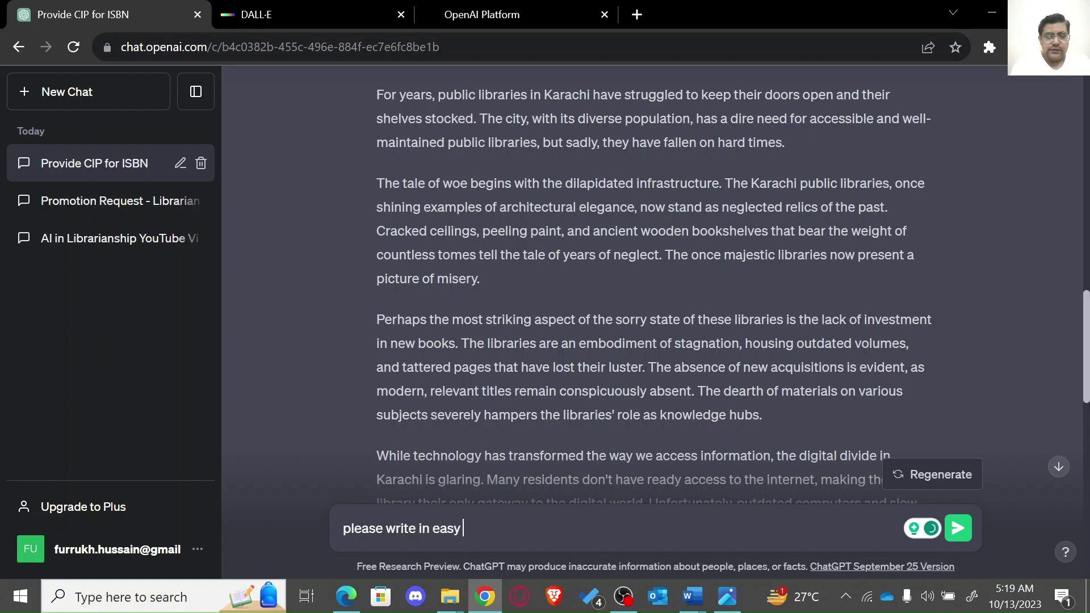
pyautogui.write('English')
pyautogui.press('Return')
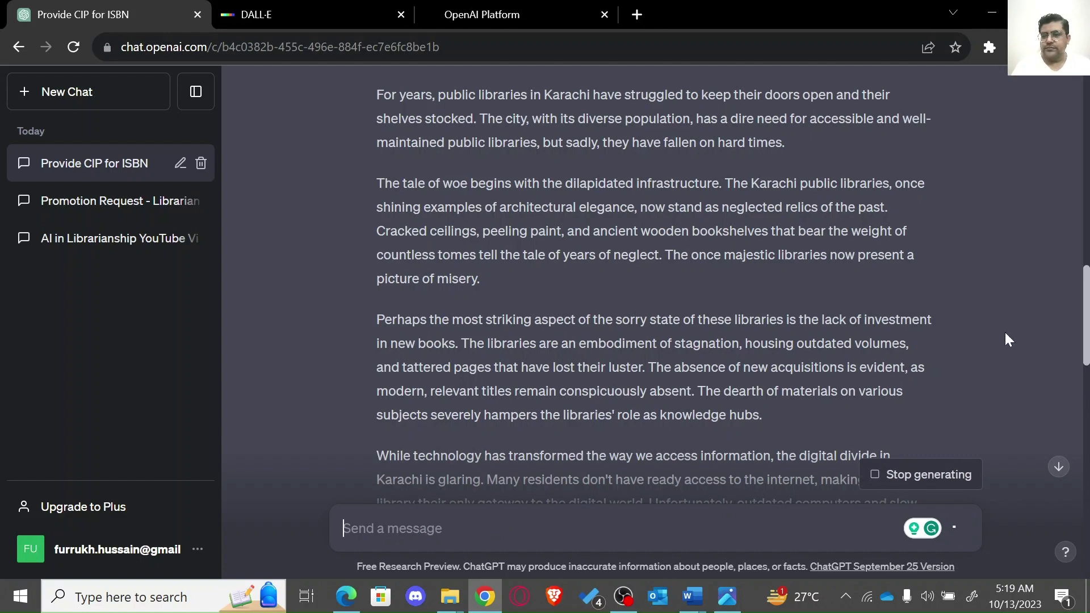
pyautogui.moveTo(1086, 286); pyautogui.dragTo(1085, 486)
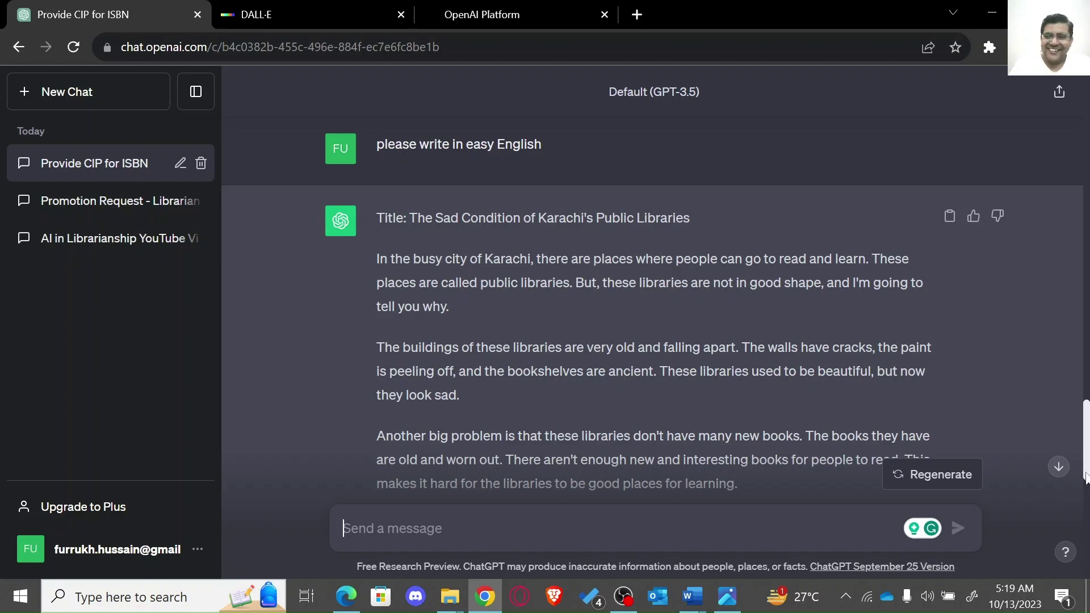
pyautogui.moveTo(1086, 435); pyautogui.dragTo(1067, 531)
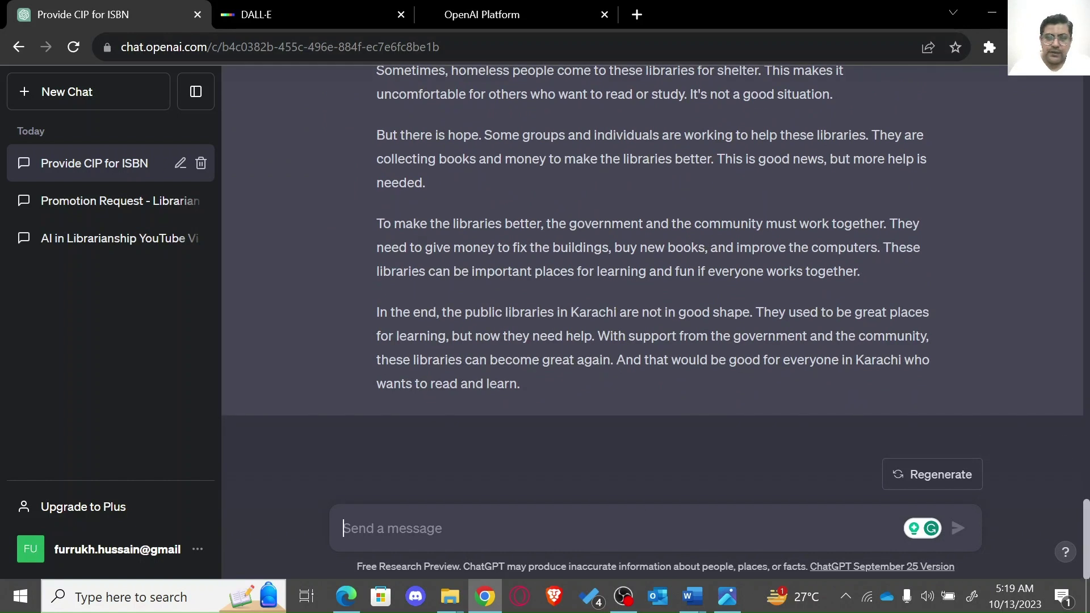
pyautogui.press('BackSpace')
pyautogui.press('BackSpace')
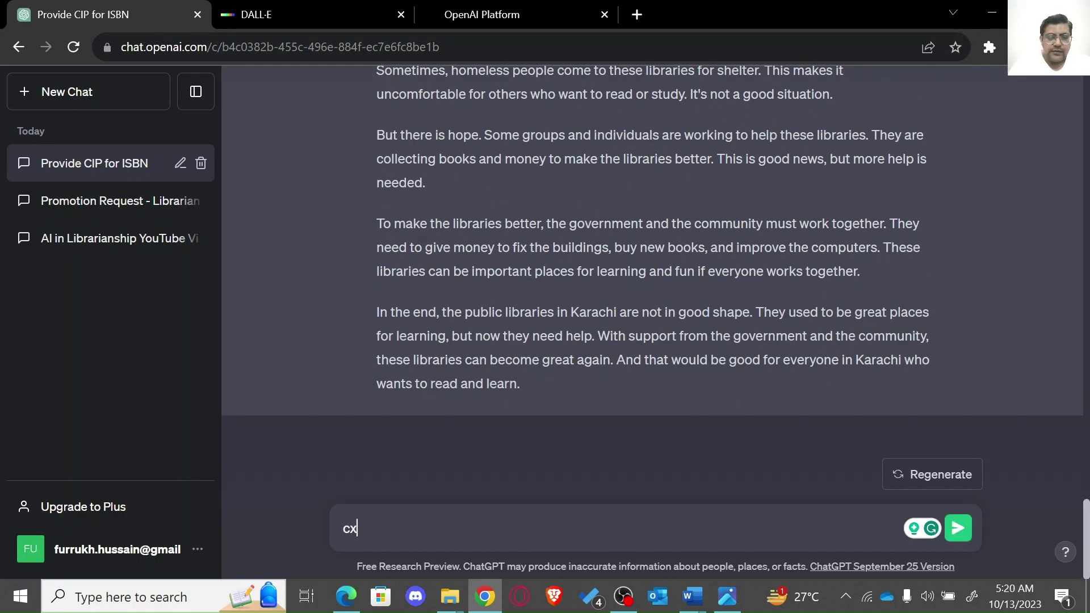
pyautogui.write('an you tran')
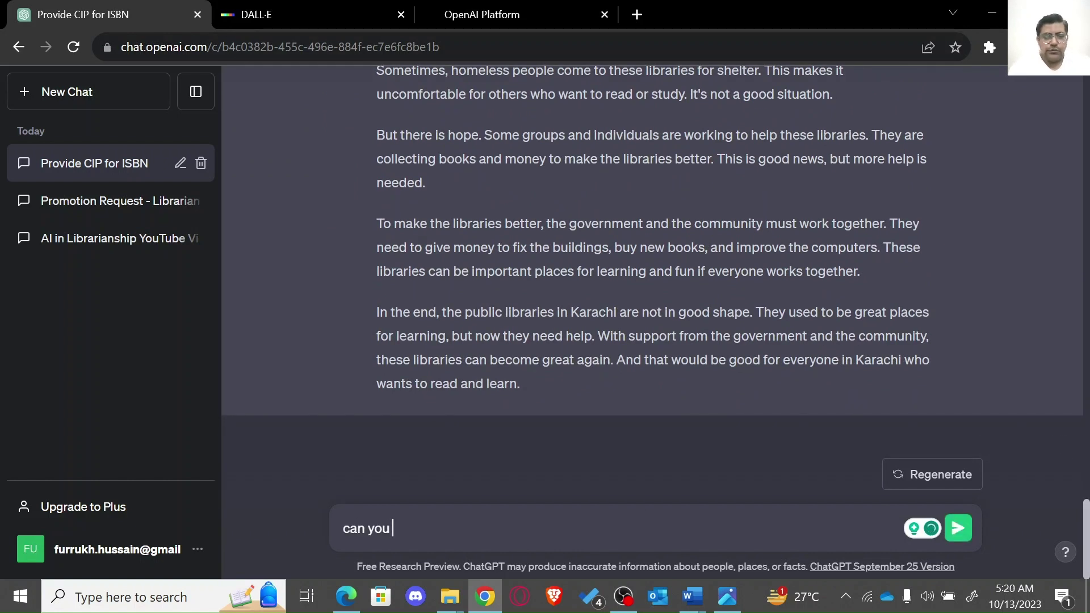
pyautogui.press('BackSpace')
pyautogui.press('BackSpace')
pyautogui.press('BackSpace')
pyautogui.press('BackSpace')
pyautogui.press('BackSpace')
pyautogui.press('BackSpace')
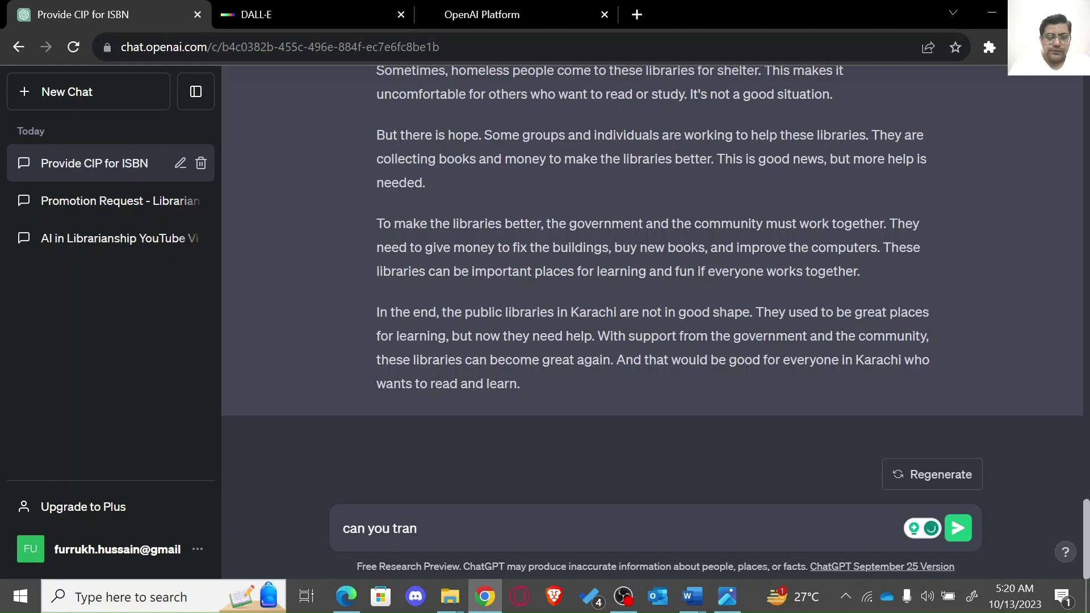
pyautogui.press('BackSpace')
pyautogui.press('BackSpace')
pyautogui.press('BackSpace')
pyautogui.press('BackSpace')
pyautogui.press('BackSpace')
pyautogui.press('BackSpace')
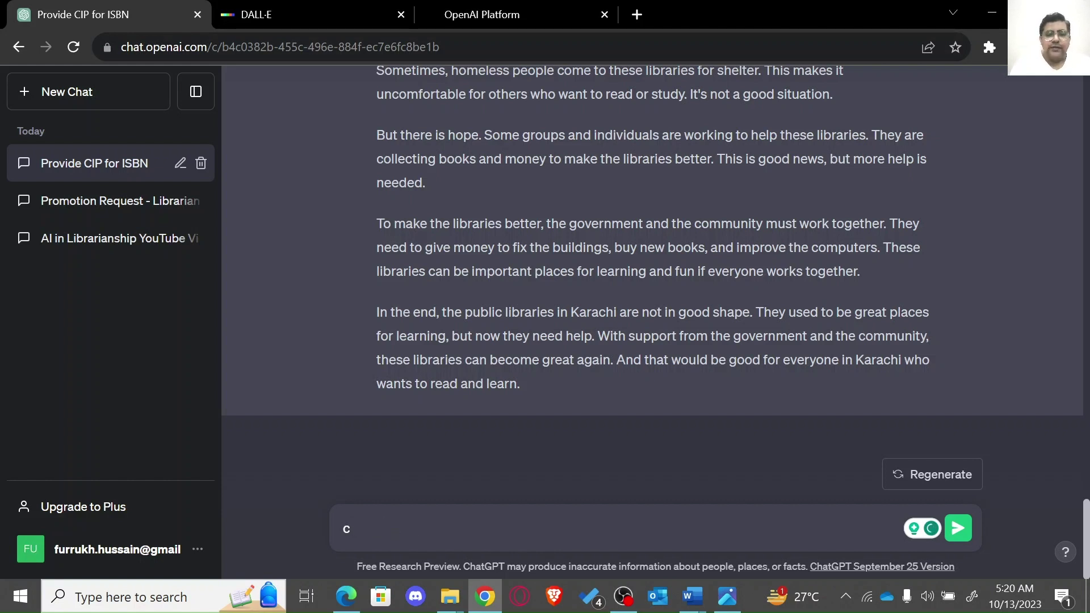
# Step: Ask whether it can translate into Urdu by sending “kya aap urdu may translate kar sakay hay” in the current chat
pyautogui.write('kya a')
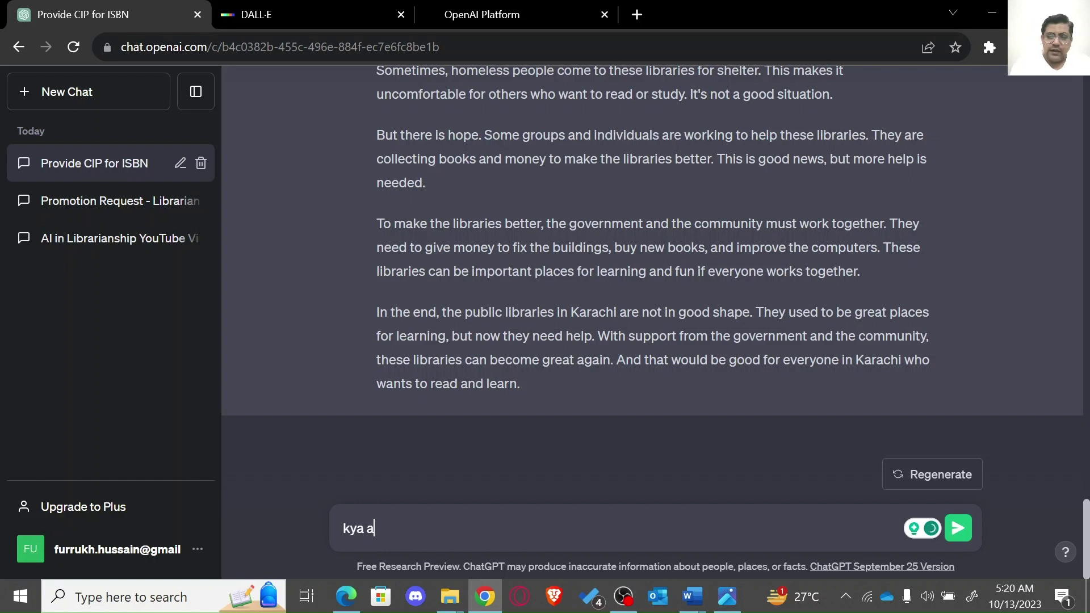
pyautogui.write('ap urdu ')
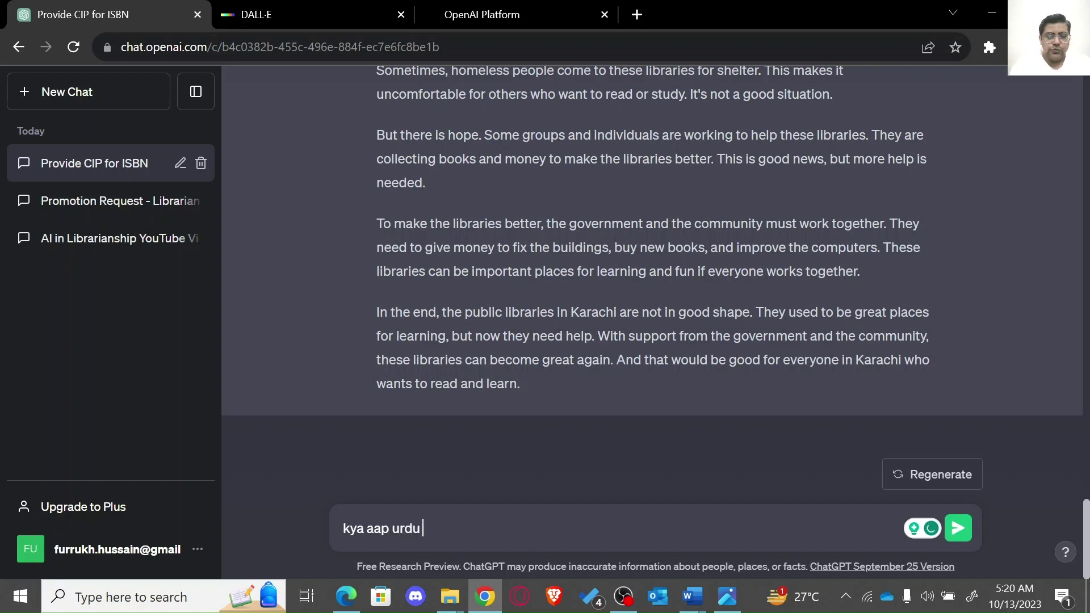
pyautogui.write('may tra')
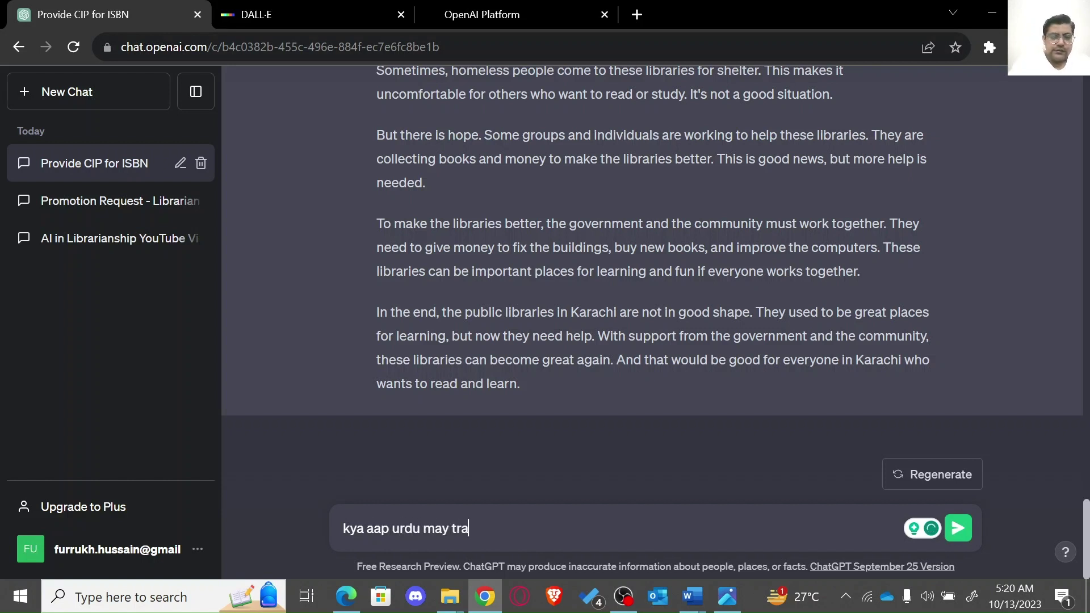
pyautogui.write('nslate ')
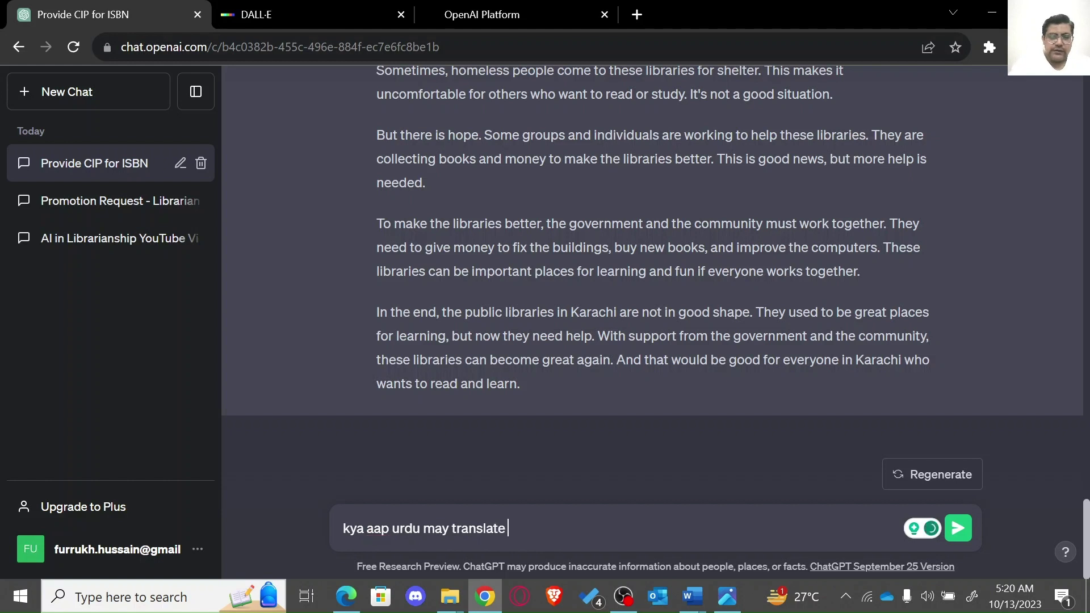
pyautogui.write('kar s')
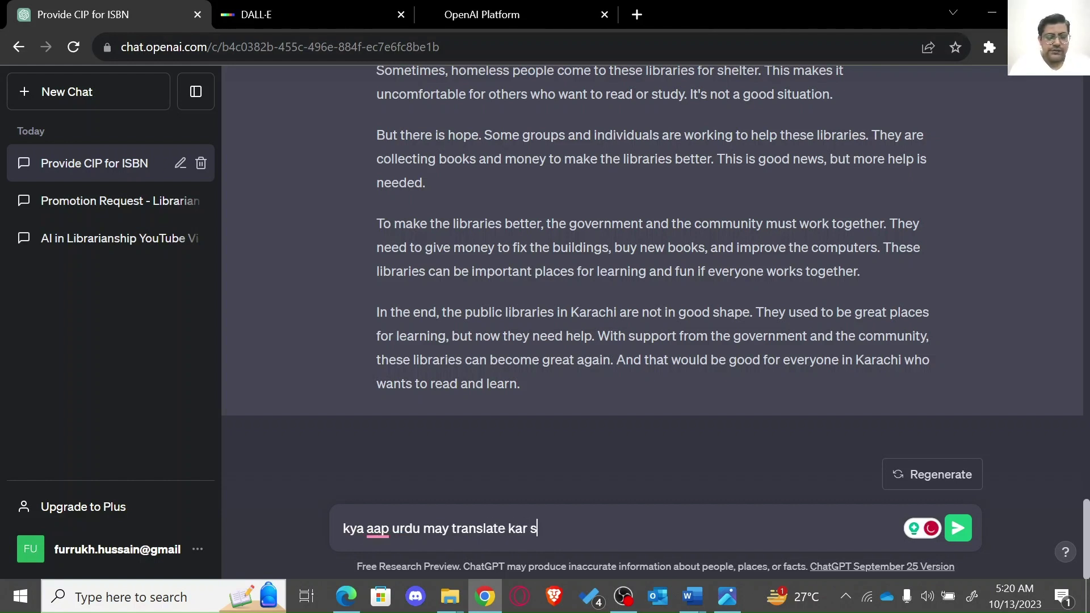
pyautogui.write('akay hay')
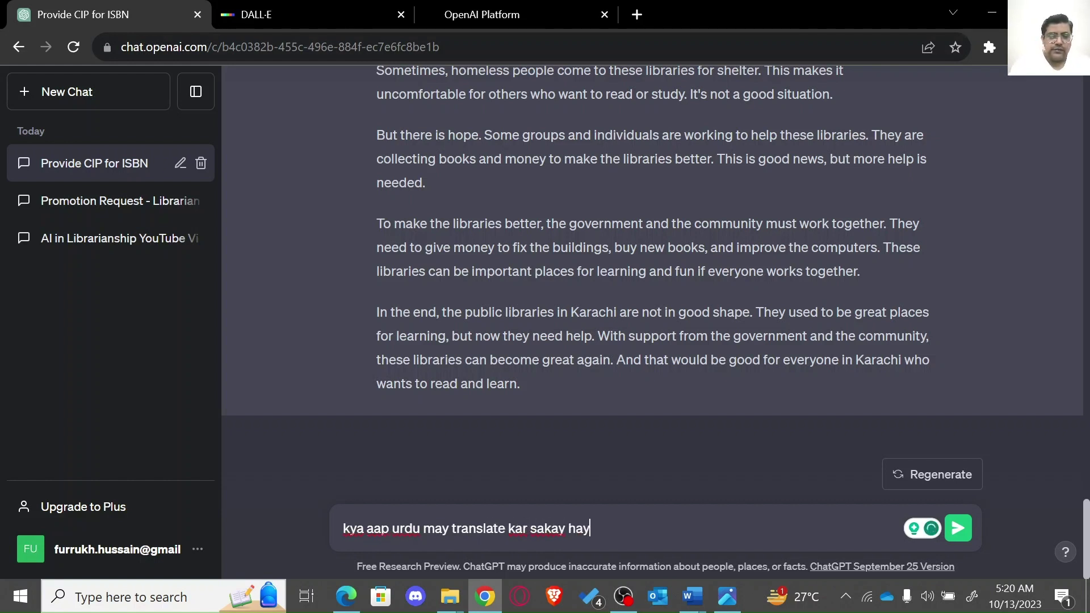
pyautogui.press('Return')
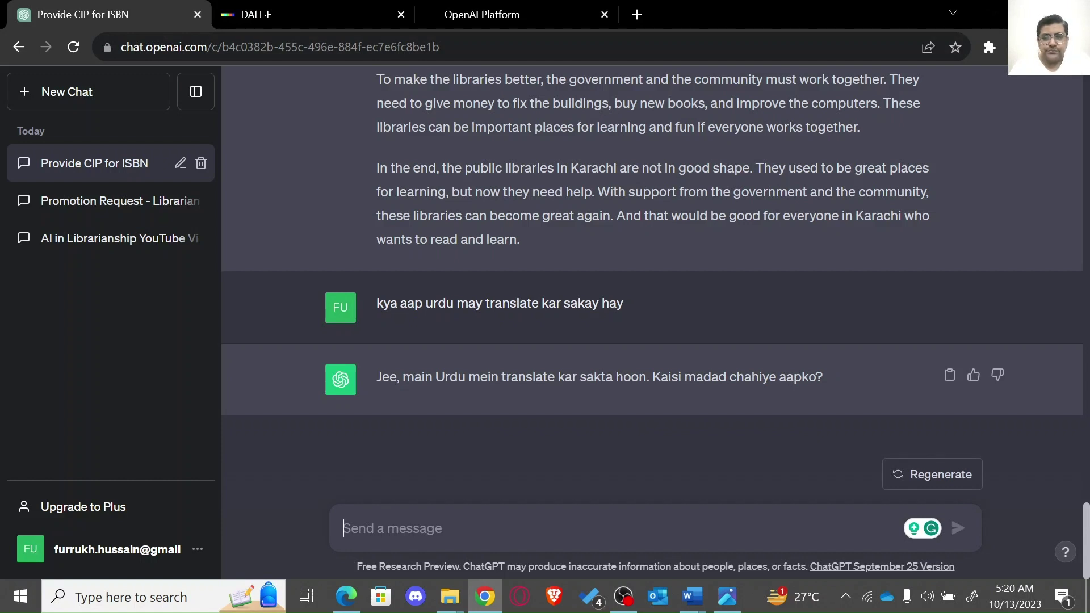
# Step: Request an Urdu version of the article by sending “please translate or write the article in Urdu”
pyautogui.write('please')
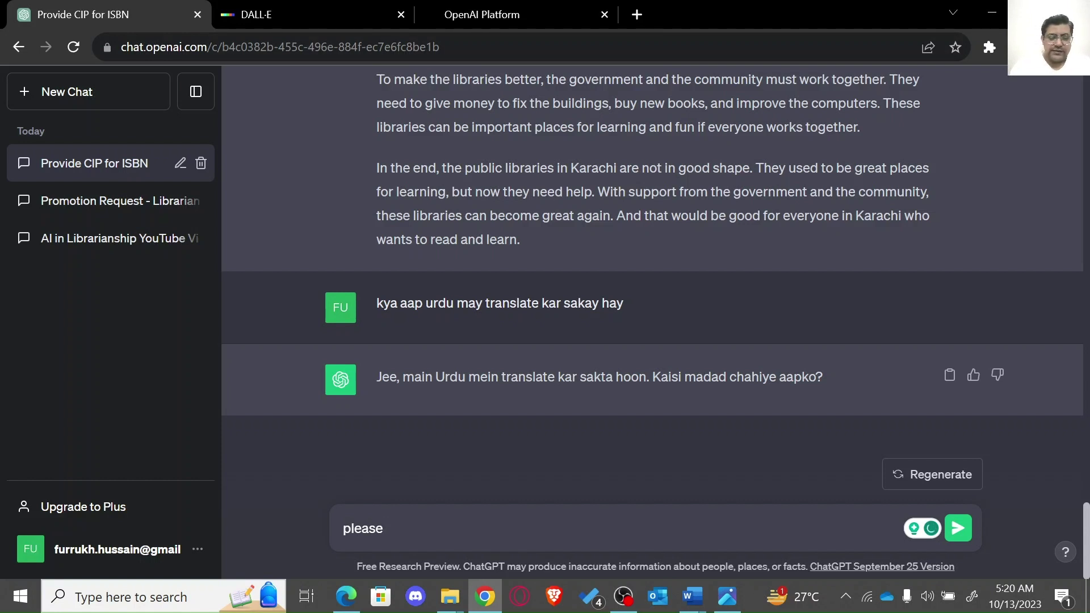
pyautogui.write('tran')
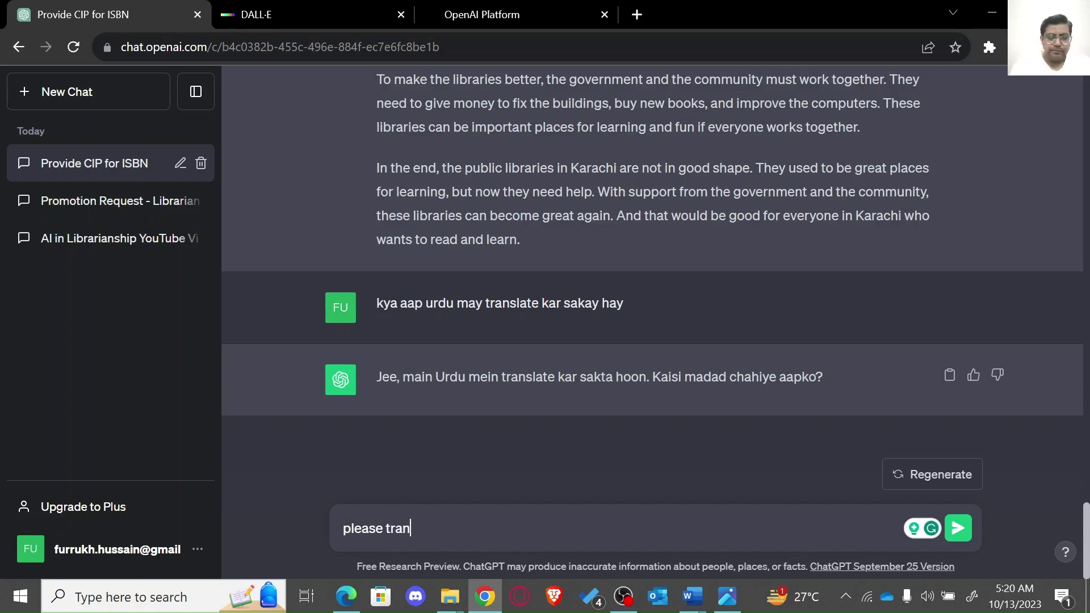
pyautogui.write('slate the')
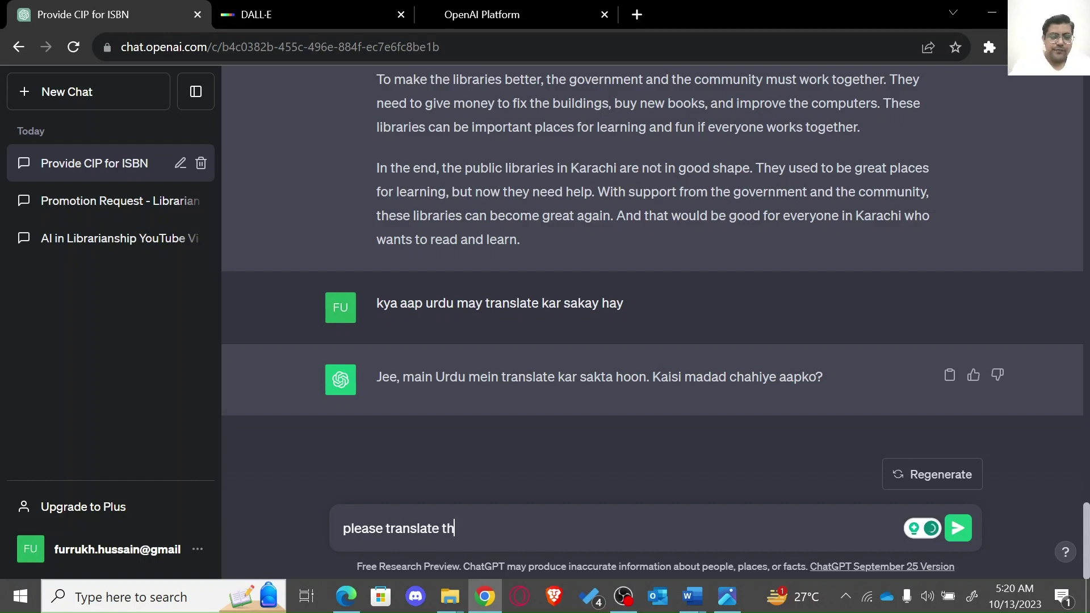
pyautogui.press('BackSpace')
pyautogui.press('BackSpace')
pyautogui.press('BackSpace')
pyautogui.press('BackSpace')
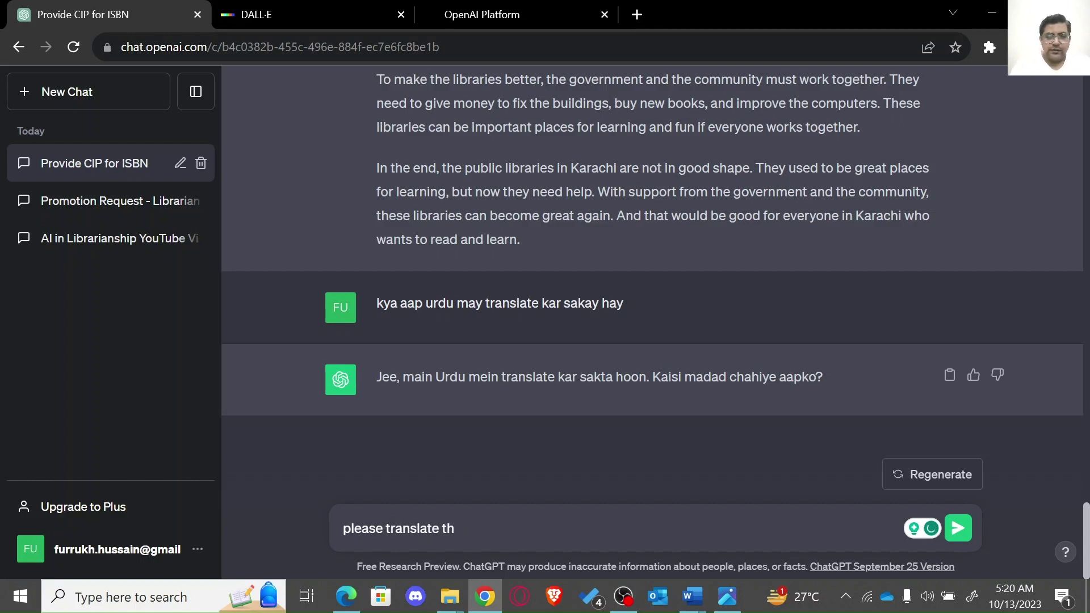
pyautogui.write('or')
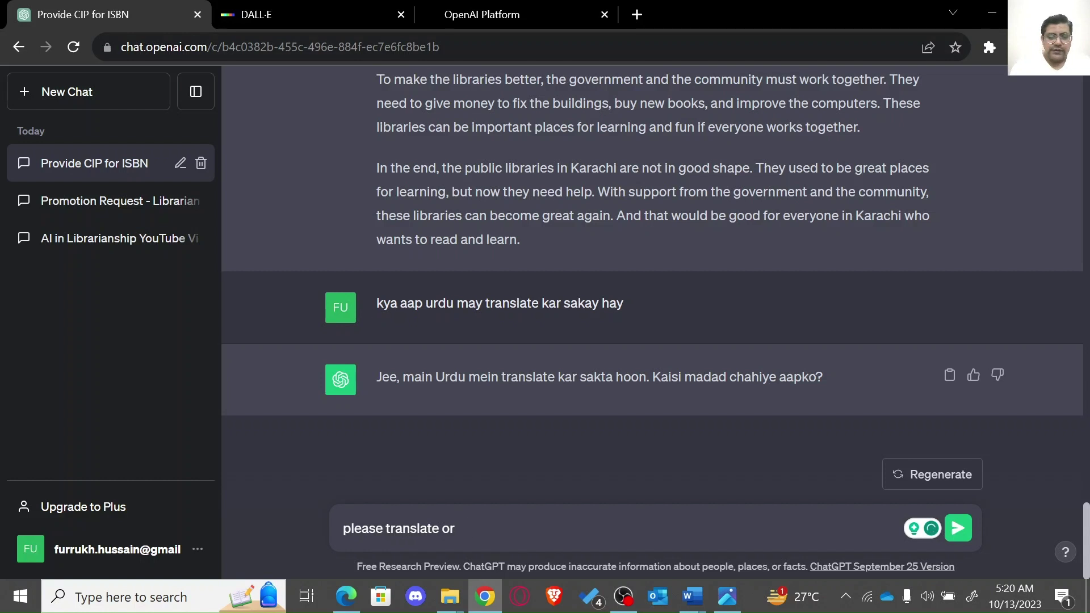
pyautogui.write(' write te')
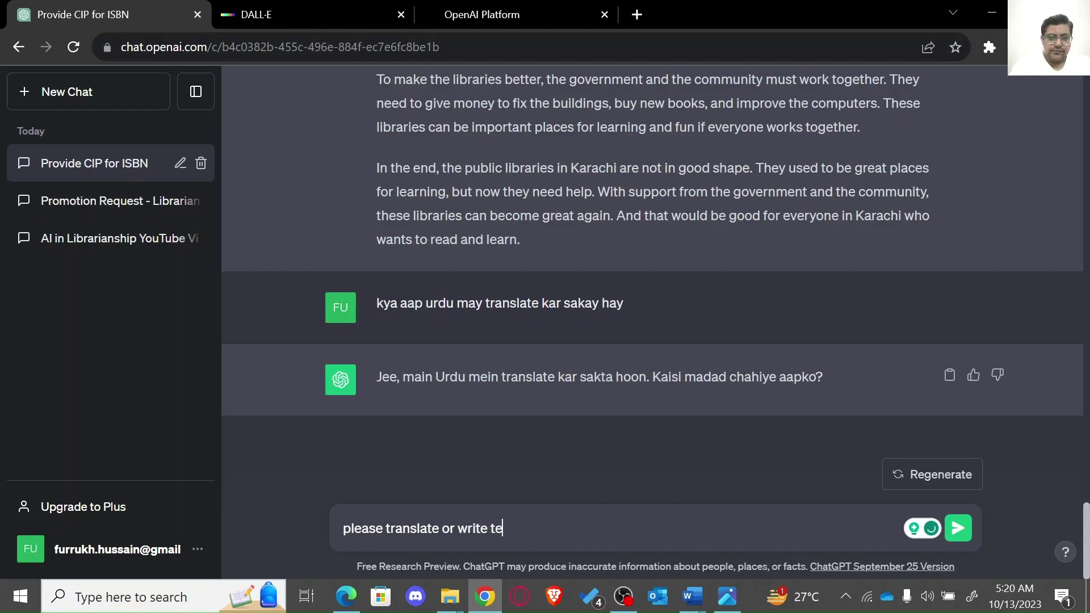
pyautogui.press('BackSpace')
pyautogui.write('he article in')
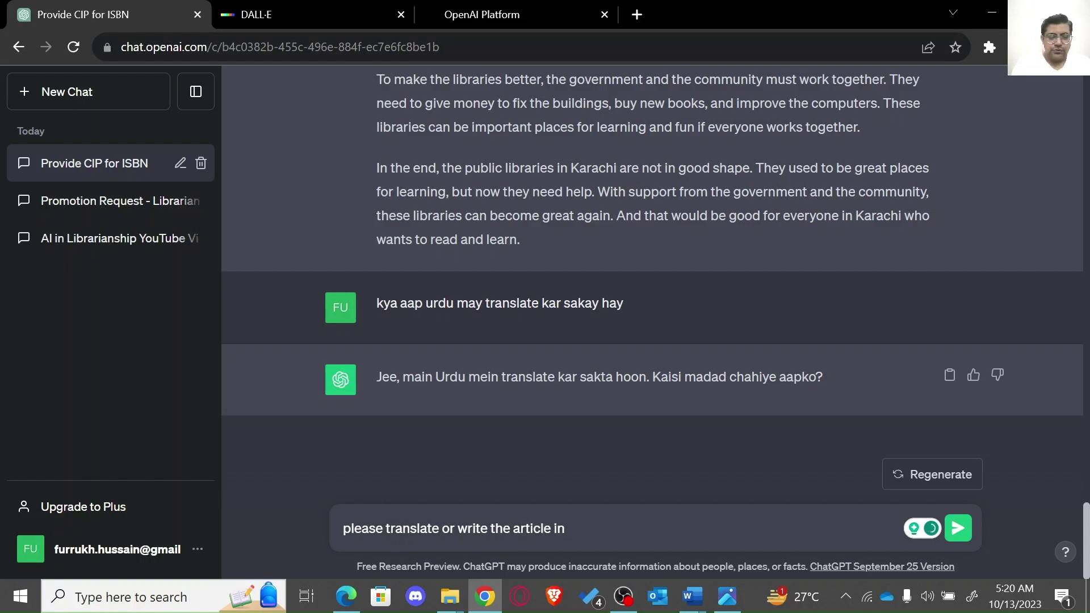
pyautogui.write(' Urdu')
pyautogui.press('Return')
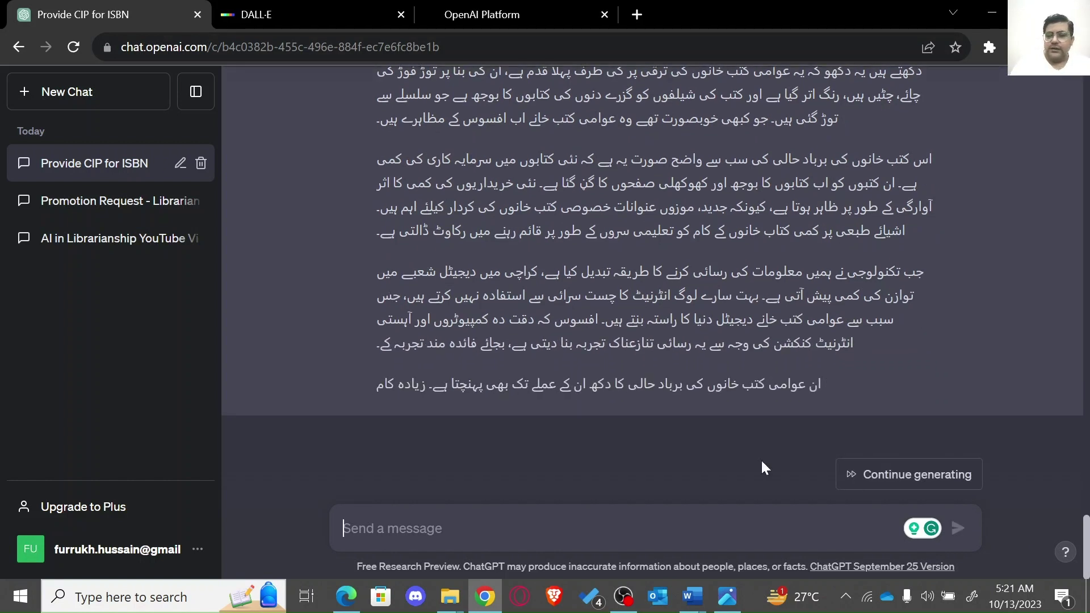
# Step: Continue generating the cut-off Urdu article and review it from its title to its end
pyautogui.click(940, 476)
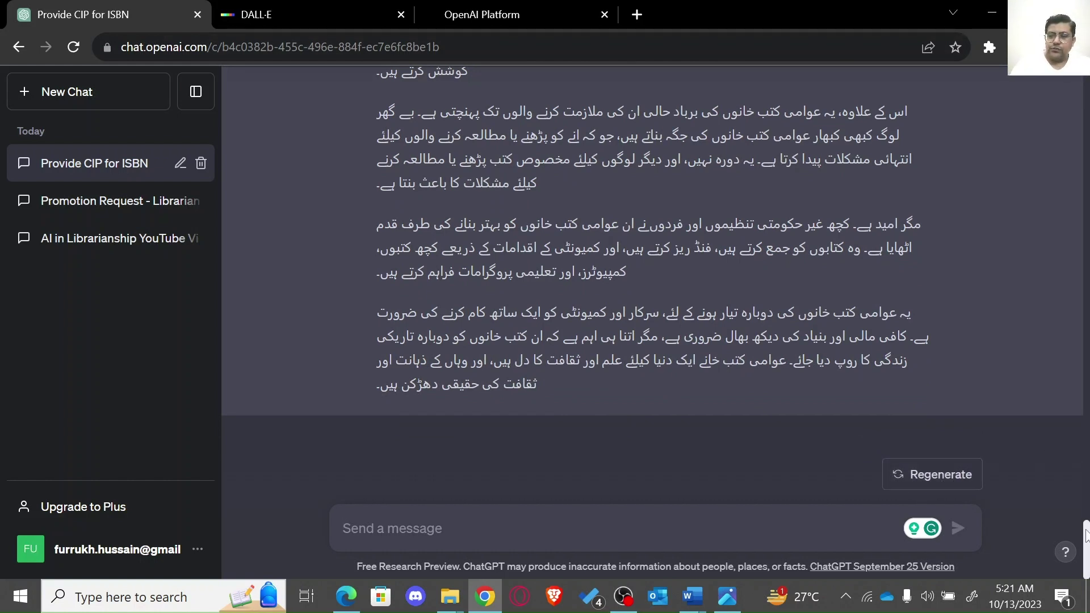
pyautogui.moveTo(1086, 535); pyautogui.dragTo(1085, 450)
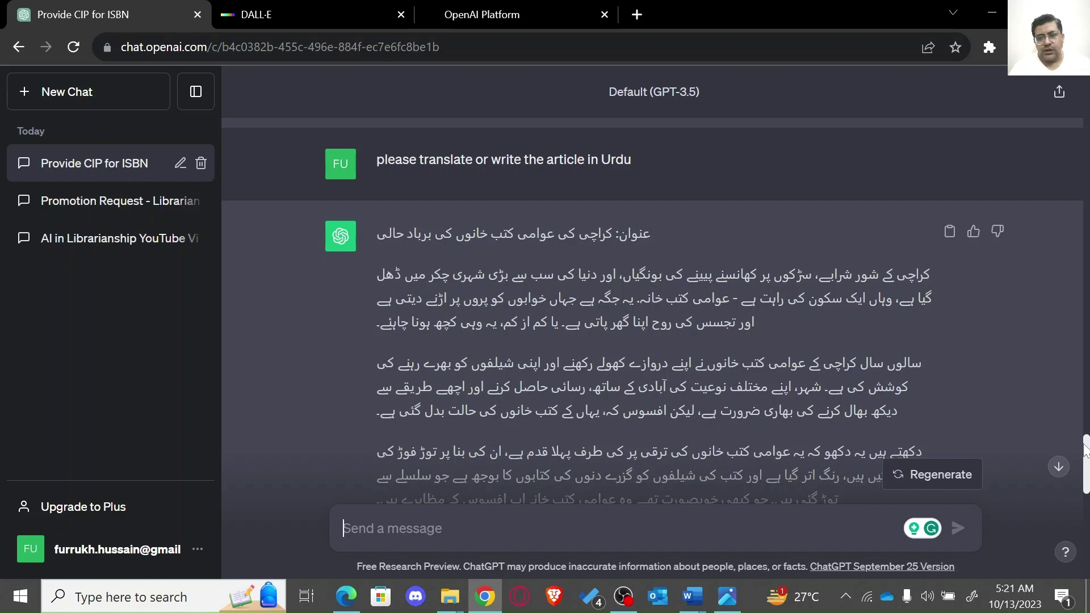
pyautogui.moveTo(1085, 450); pyautogui.dragTo(1085, 543)
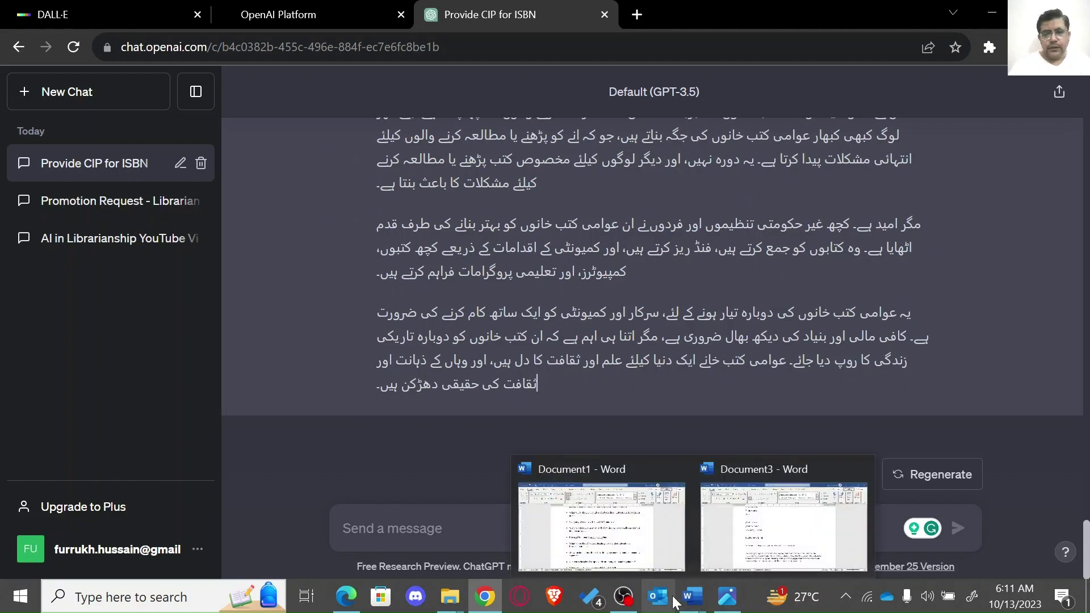
# Step: Switch to Document1 in Word and copy the prompt asking for the LC subject headings of Educational Leadership in Pakistan
pyautogui.moveTo(690, 599)
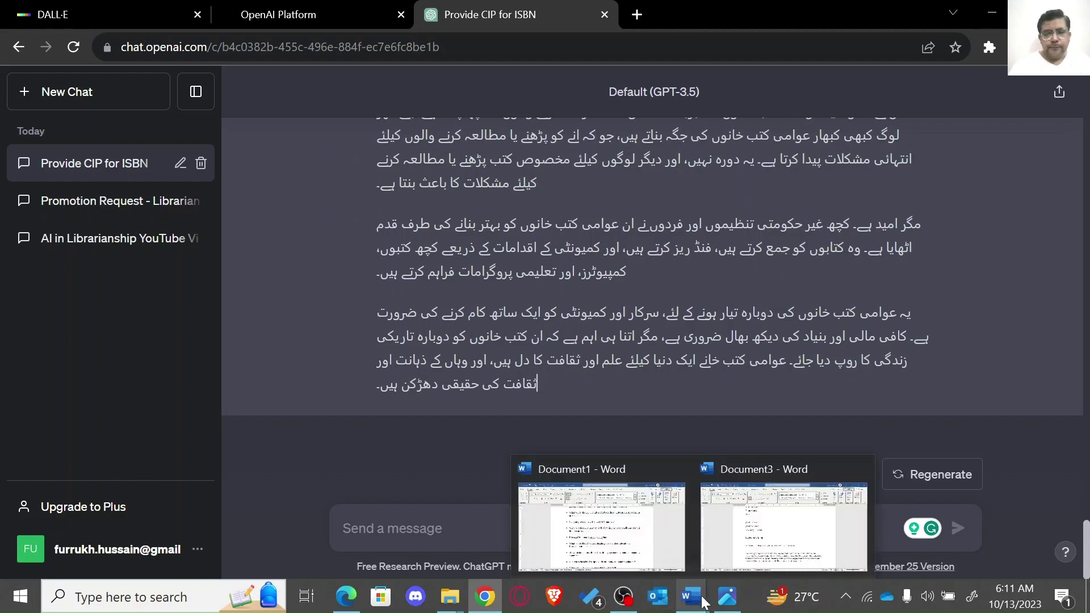
pyautogui.click(649, 570)
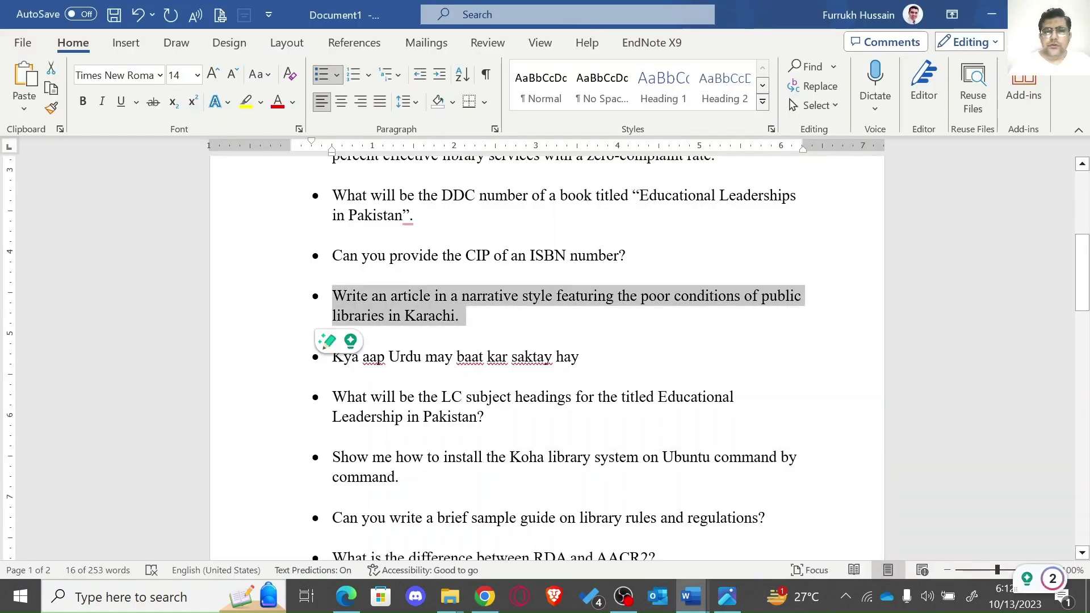
pyautogui.press('End')
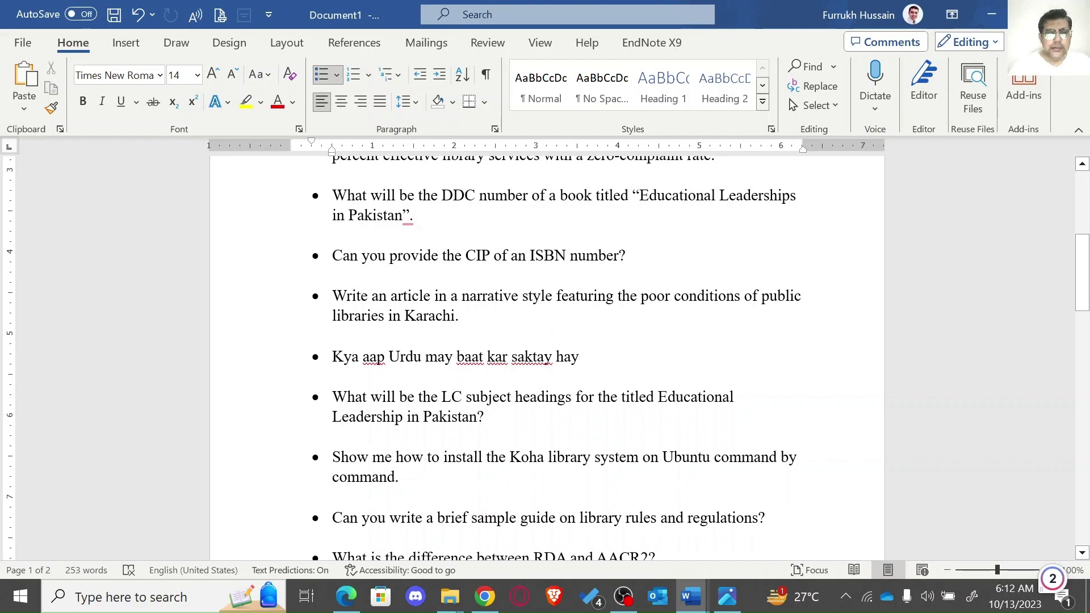
pyautogui.moveTo(489, 417); pyautogui.dragTo(332, 397)
pyautogui.hotkey('ctrl', 'c')
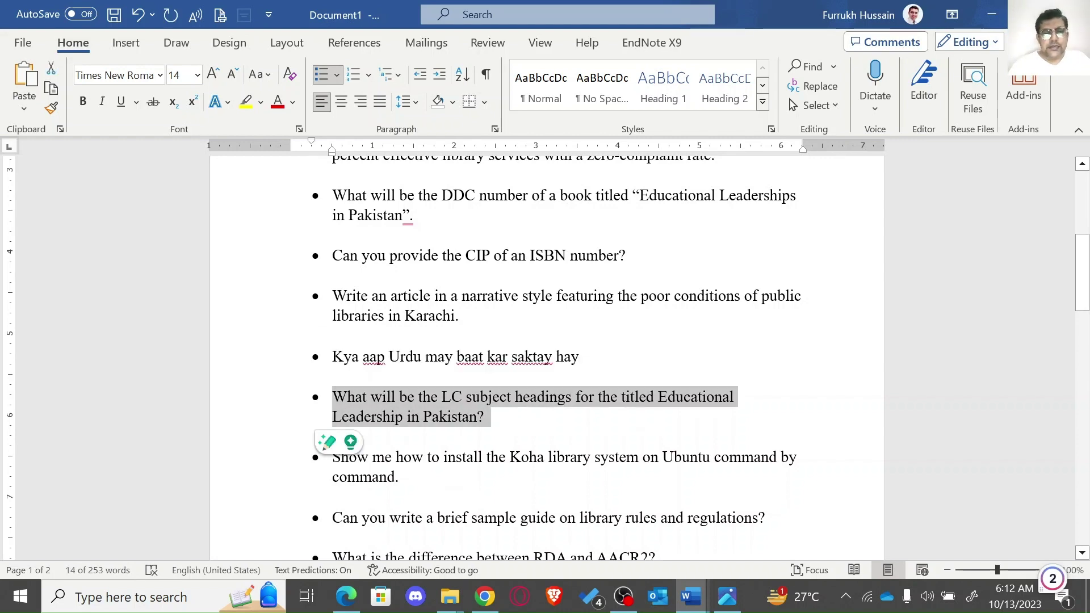
# Step: Return to ChatGPT in Chrome, send the copied LC subject headings prompt without its bullet in a new chat, and review the suggested headings
pyautogui.click(492, 596)
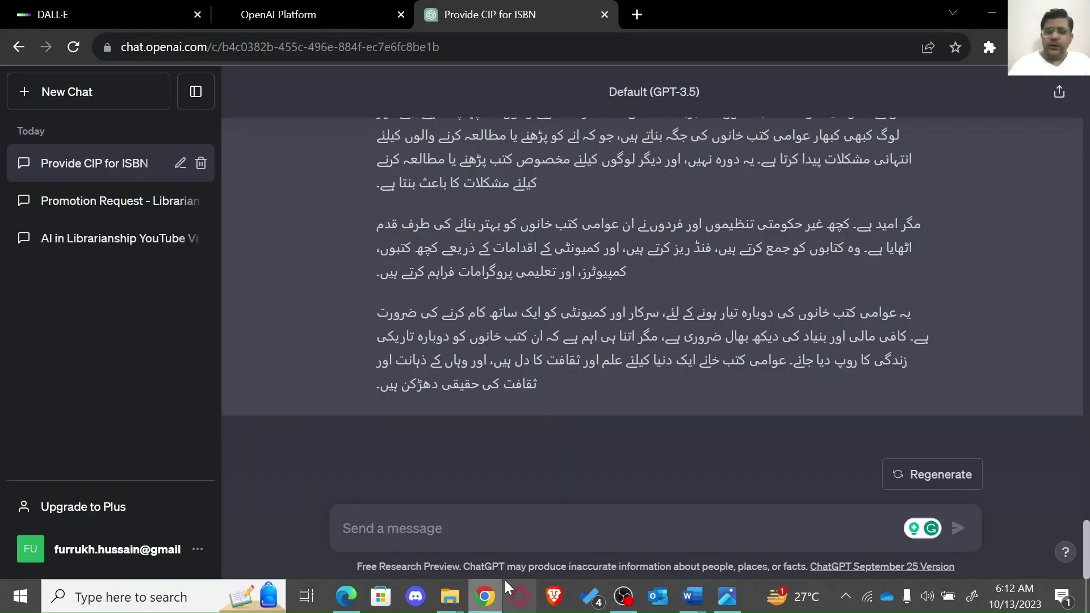
pyautogui.click(122, 104)
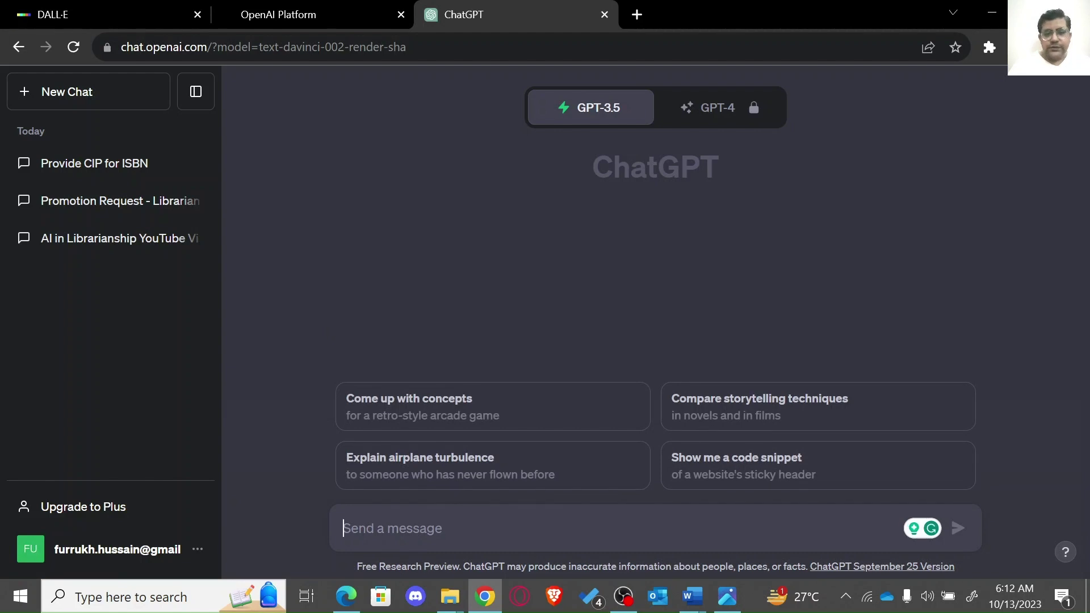
pyautogui.hotkey('ctrl', 'v')
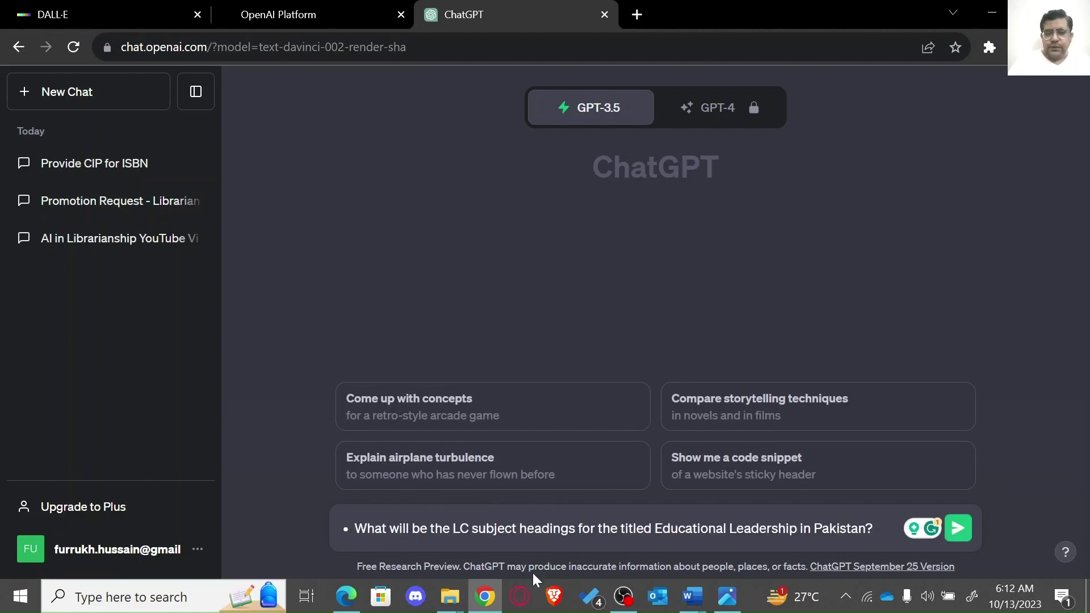
pyautogui.press('BackSpace')
pyautogui.press('BackSpace')
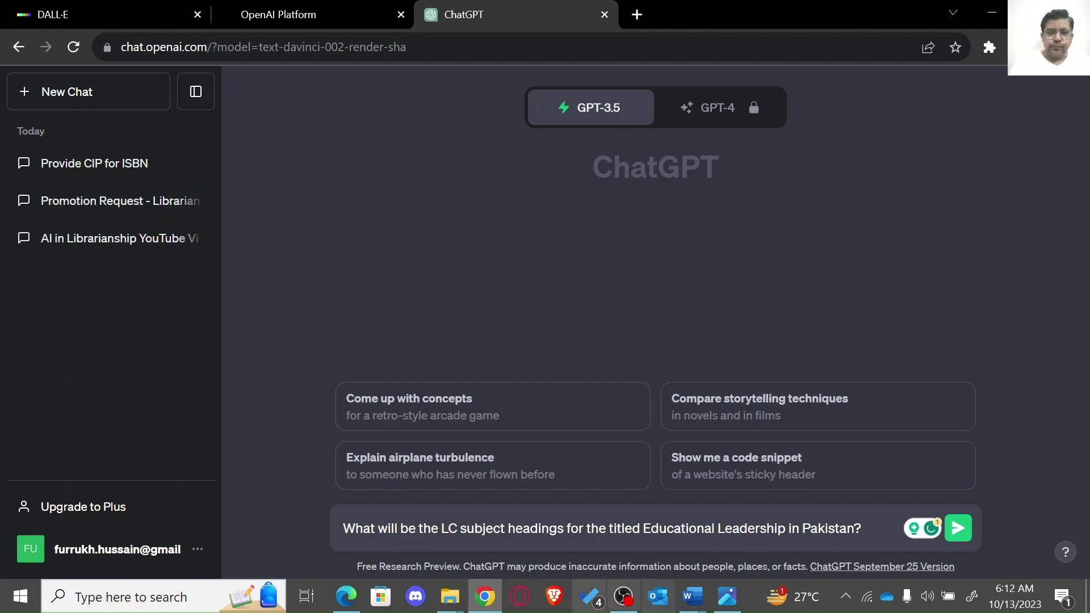
pyautogui.click(957, 530)
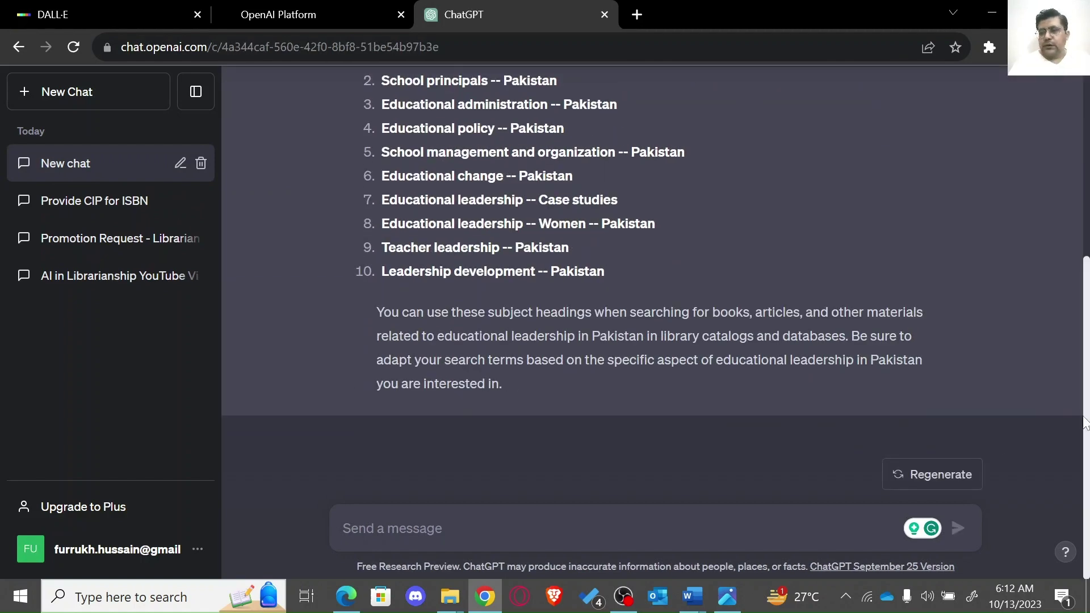
pyautogui.scroll(3, 1084, 349)
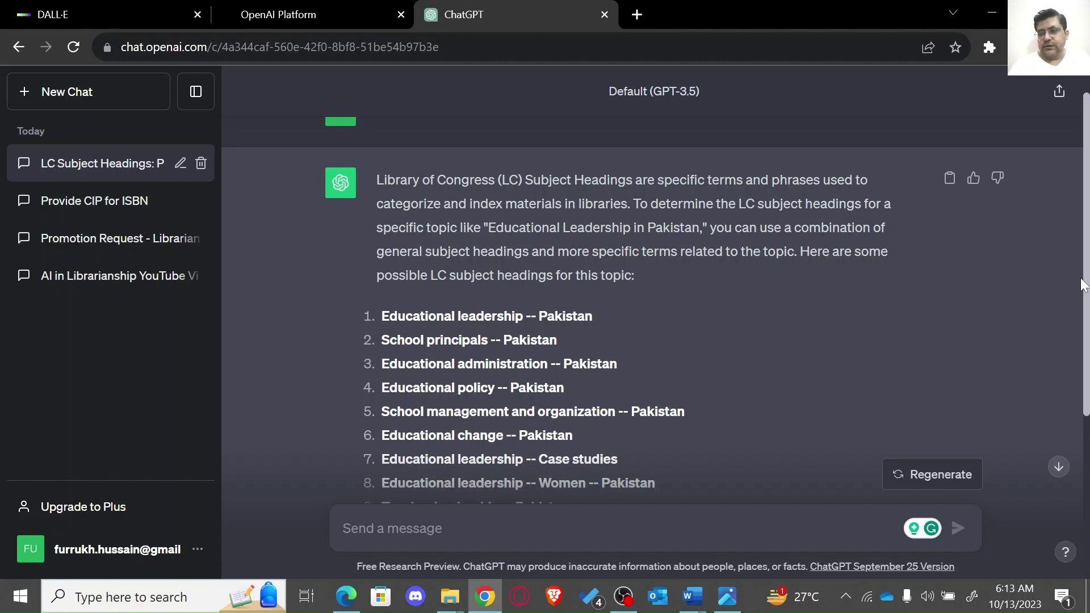
pyautogui.moveTo(1086, 288); pyautogui.dragTo(1086, 354)
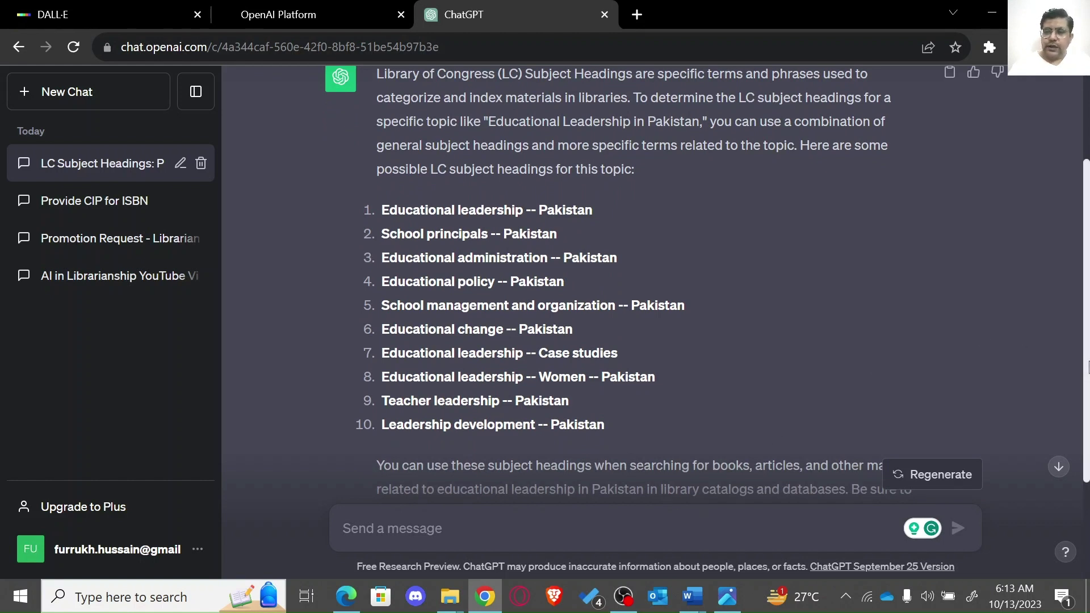
pyautogui.moveTo(1081, 366); pyautogui.dragTo(1087, 445)
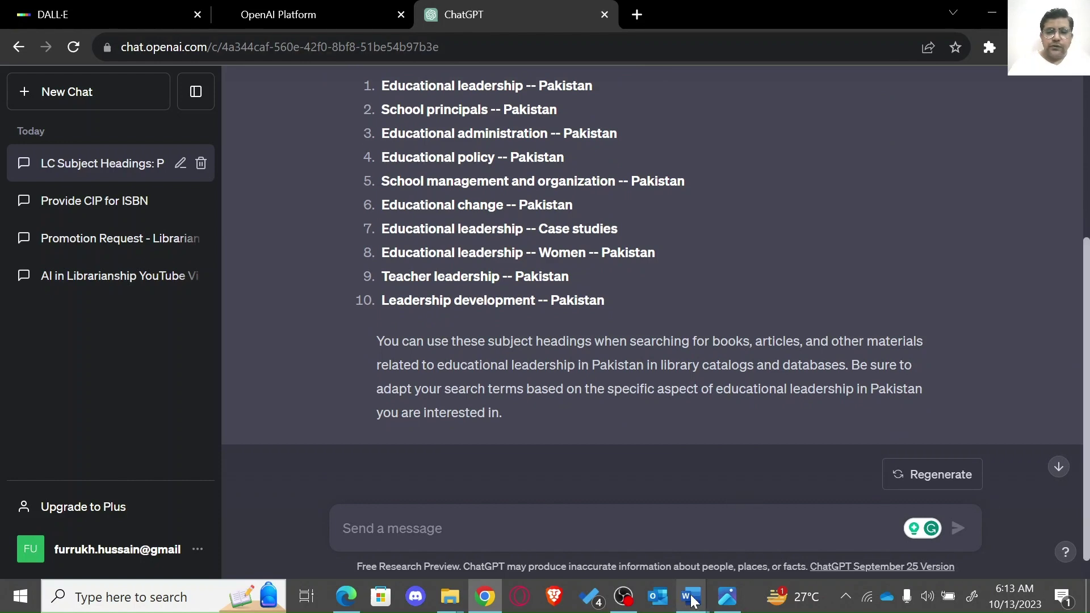
# Step: Switch to Document1 in Word and select the prompt on installing the Koha library system on Ubuntu command by command
pyautogui.moveTo(693, 600)
pyautogui.click(605, 511)
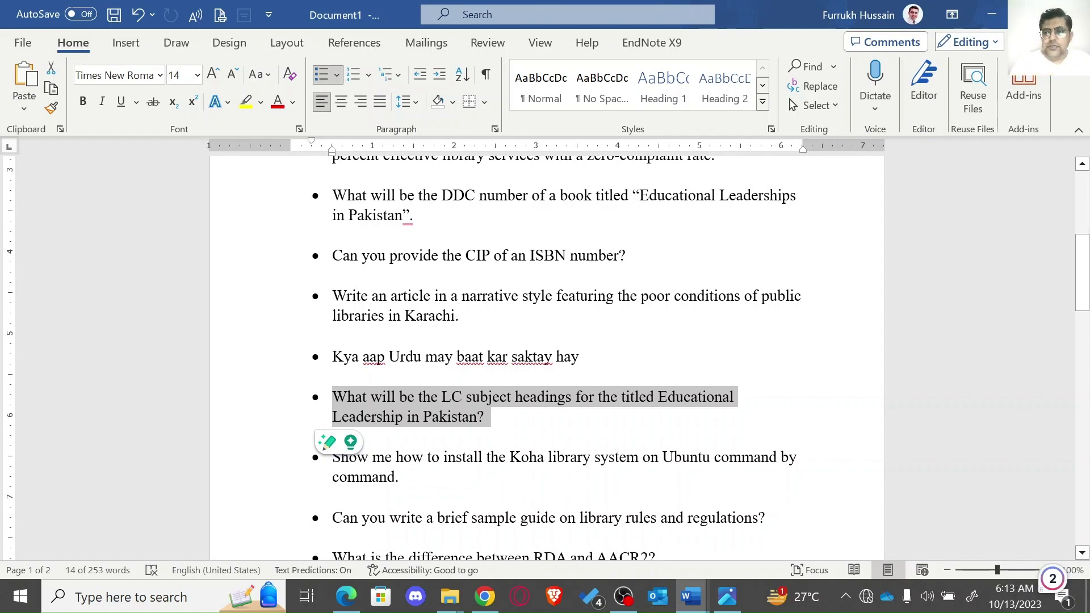
pyautogui.moveTo(1081, 292); pyautogui.dragTo(1082, 343)
pyautogui.click(399, 220)
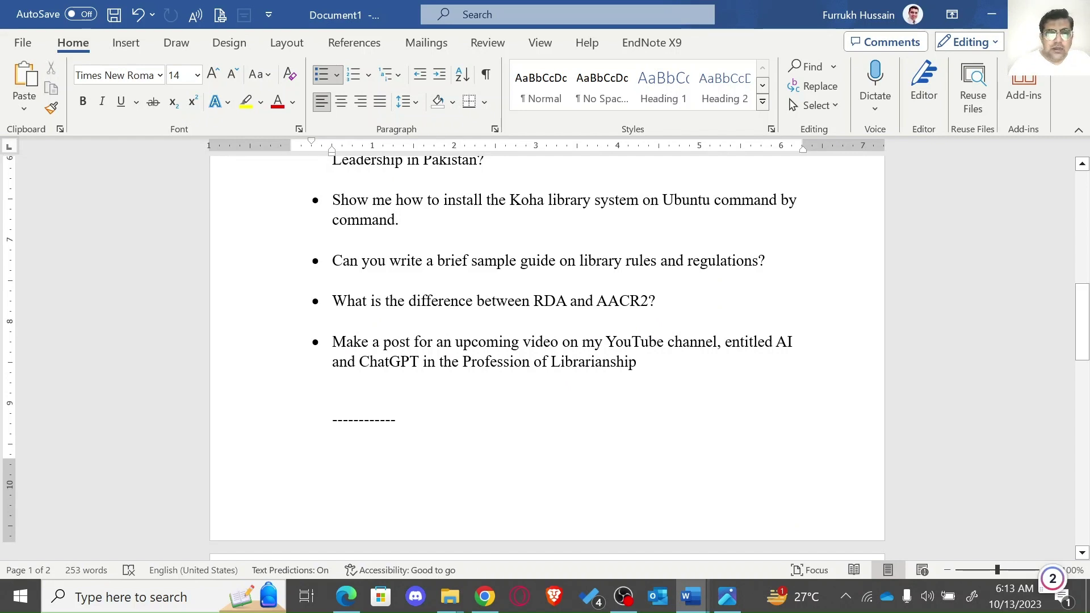
pyautogui.moveTo(399, 220); pyautogui.dragTo(335, 206)
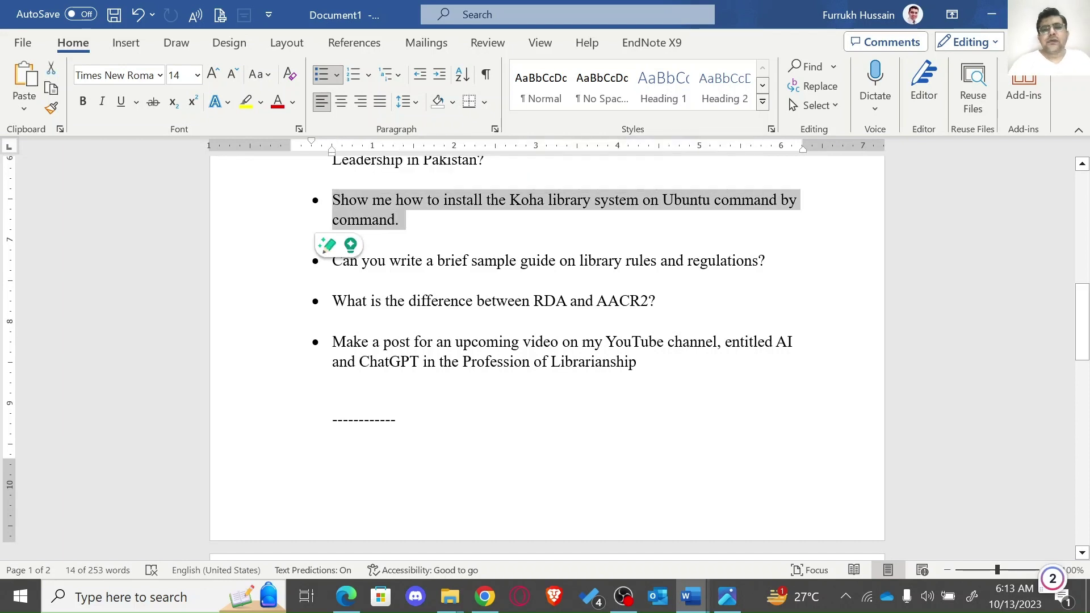
# Step: Switch to ChatGPT in Chrome, start a new chat, and clear the pasted LC subject headings prompt from the message
pyautogui.click(485, 596)
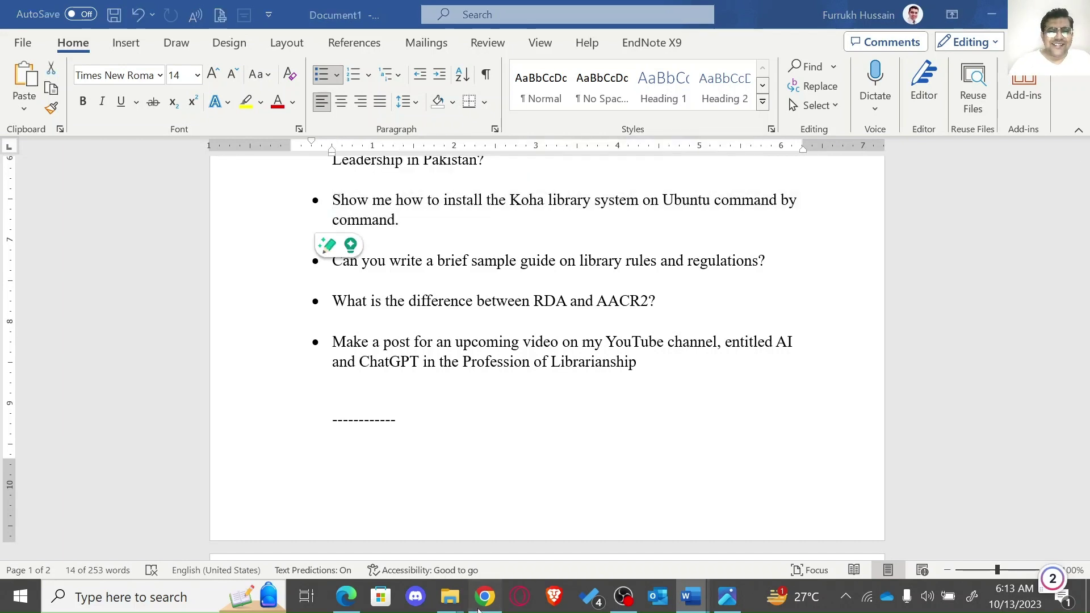
pyautogui.click(109, 92)
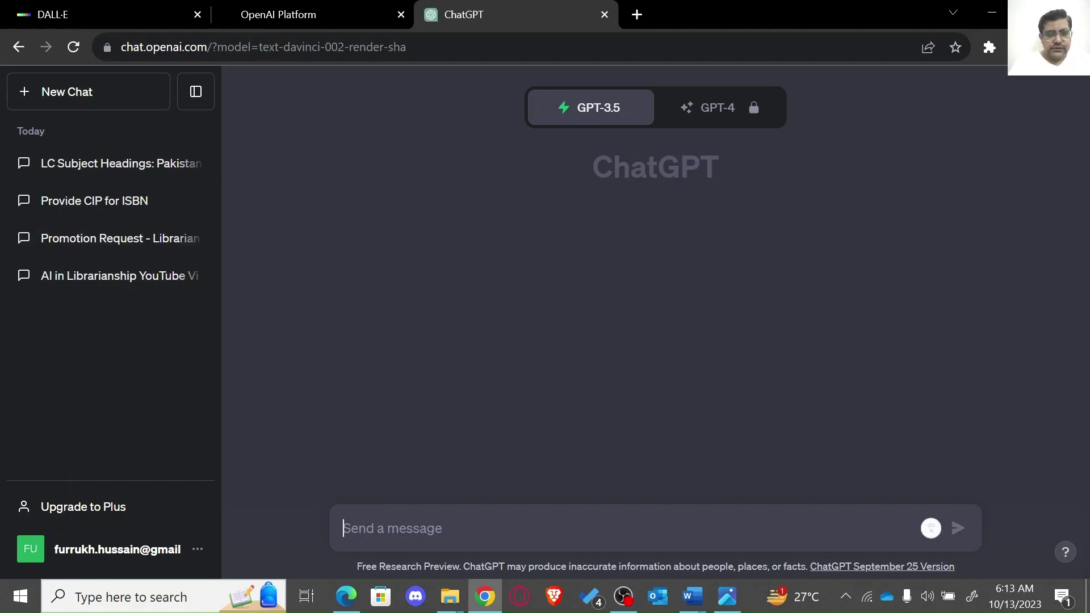
pyautogui.write('• What will be the LC subject headings for the titled Educational Leadership in Pakistan?')
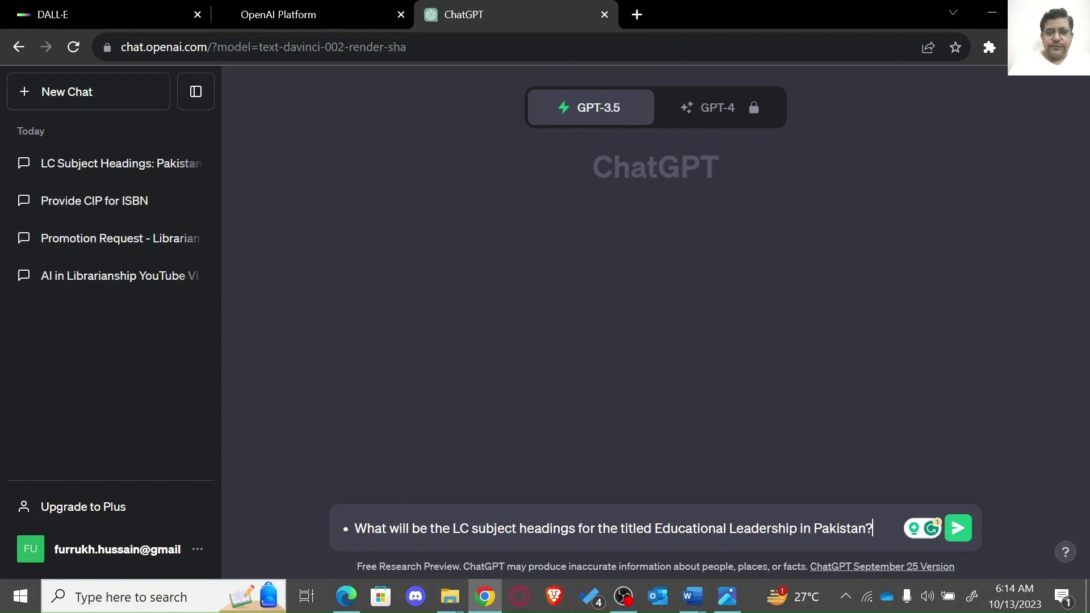
pyautogui.press('BackSpace')
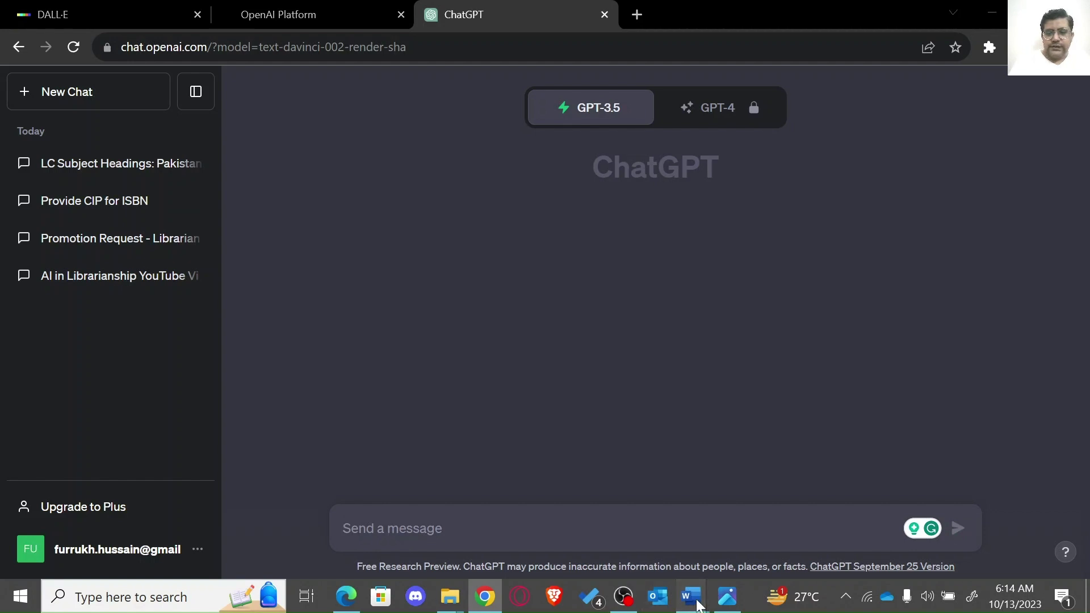
# Step: Copy the Koha-on-Ubuntu installation prompt from Document1 in Word again, send it in the new ChatGPT chat, and regenerate the response
pyautogui.moveTo(684, 601)
pyautogui.click(612, 525)
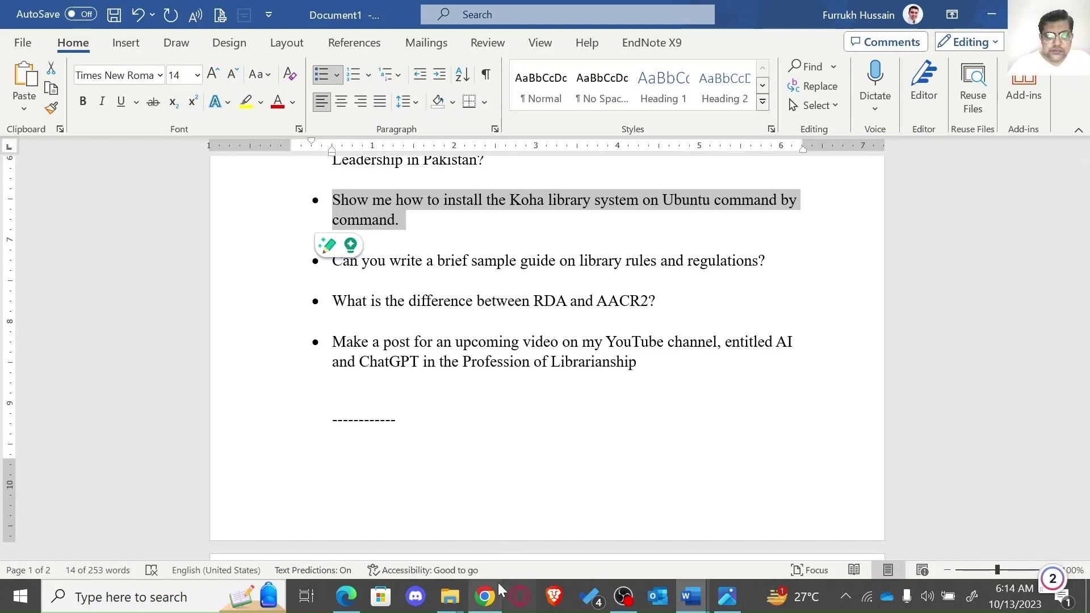
pyautogui.click(484, 596)
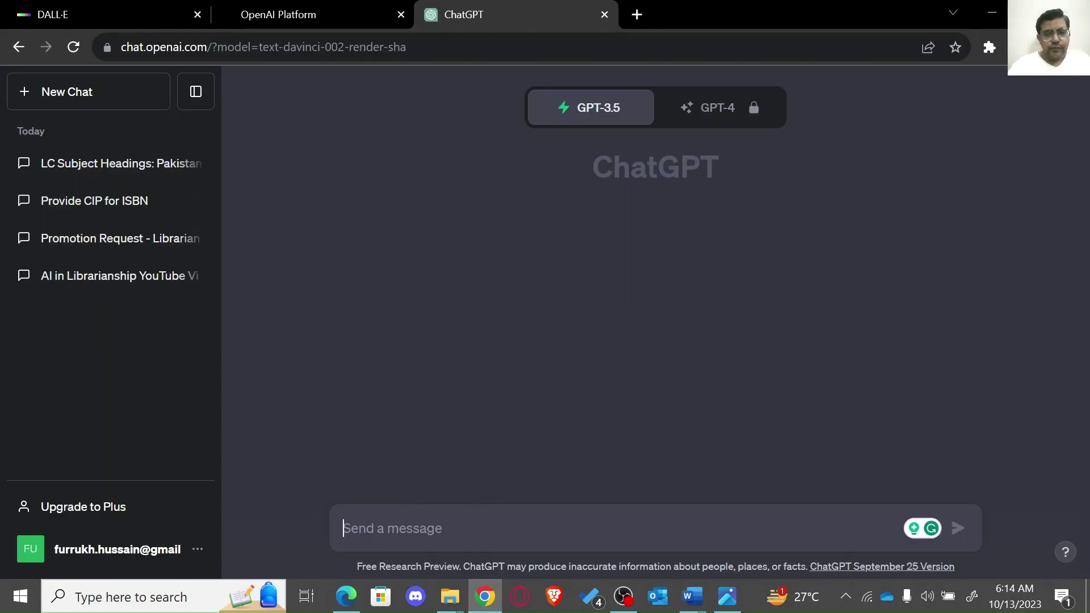
pyautogui.write('• Show me how to install the Koha library system on Ubuntu command by command.')
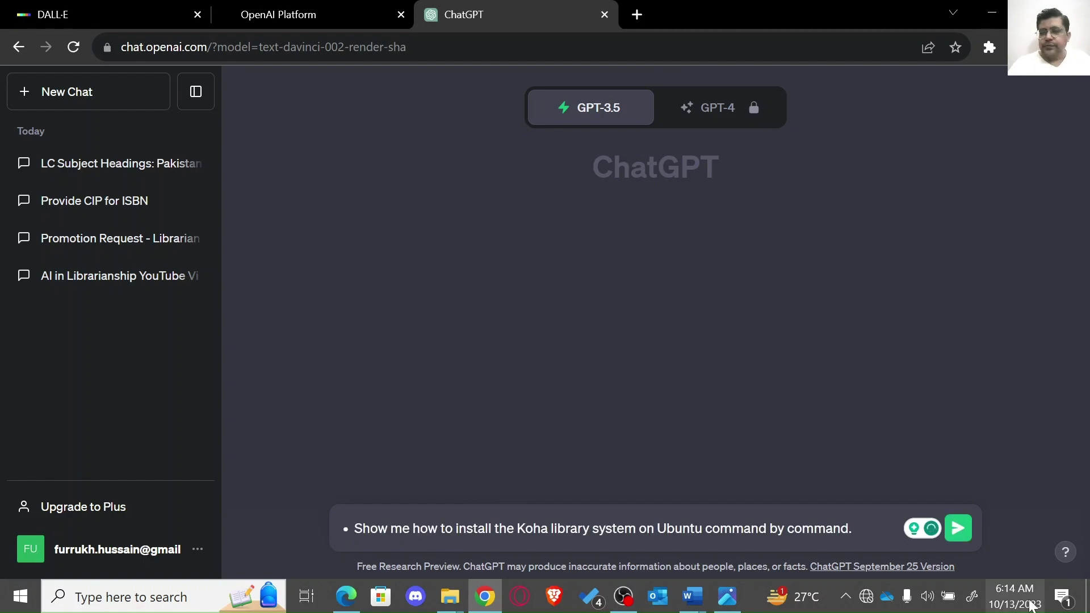
pyautogui.click(960, 538)
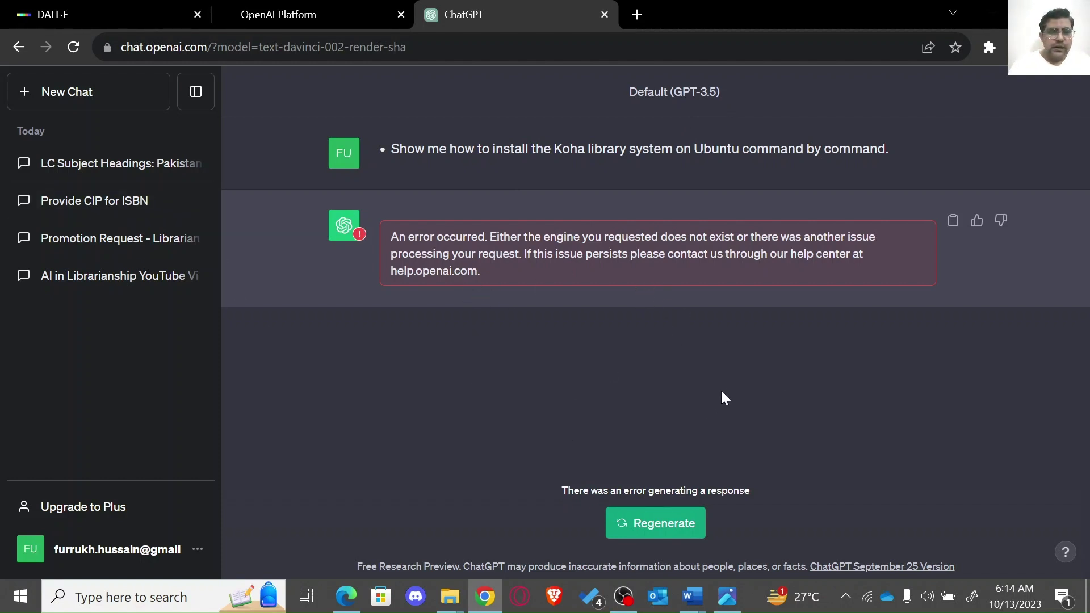
pyautogui.click(686, 545)
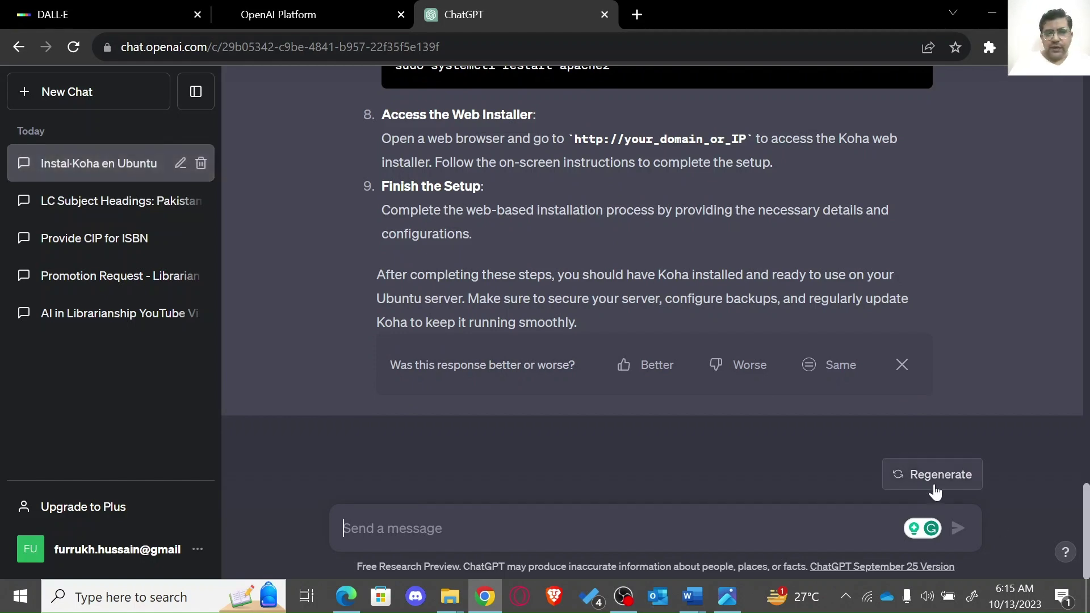
# Step: Review the Koha installation guide from its introduction through the package, database and Apache commands to the final setup steps
pyautogui.moveTo(1087, 531); pyautogui.dragTo(1086, 162)
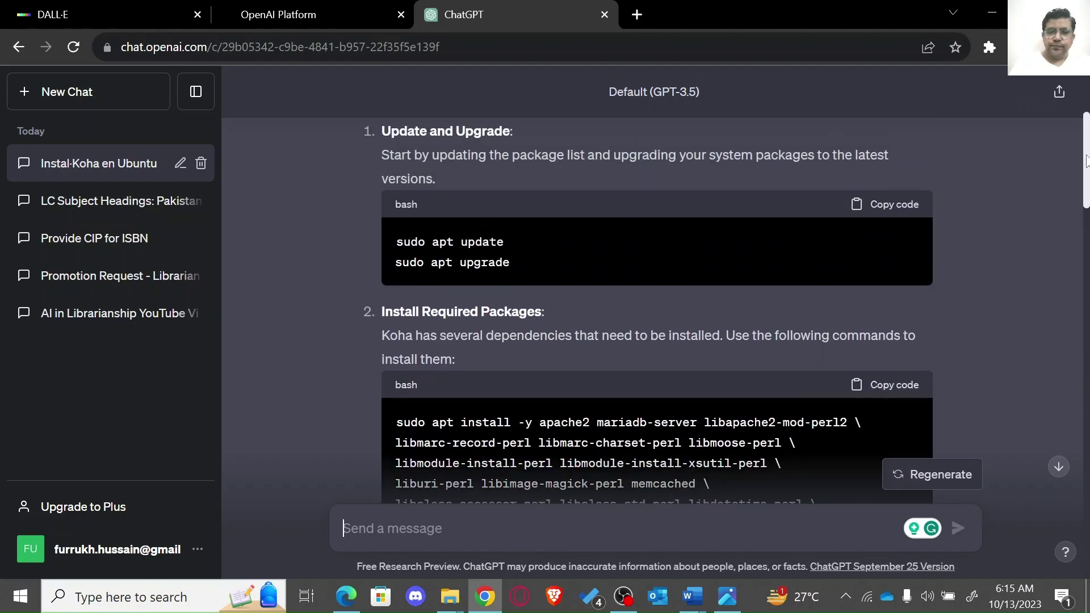
pyautogui.moveTo(1086, 162); pyautogui.dragTo(1088, 136)
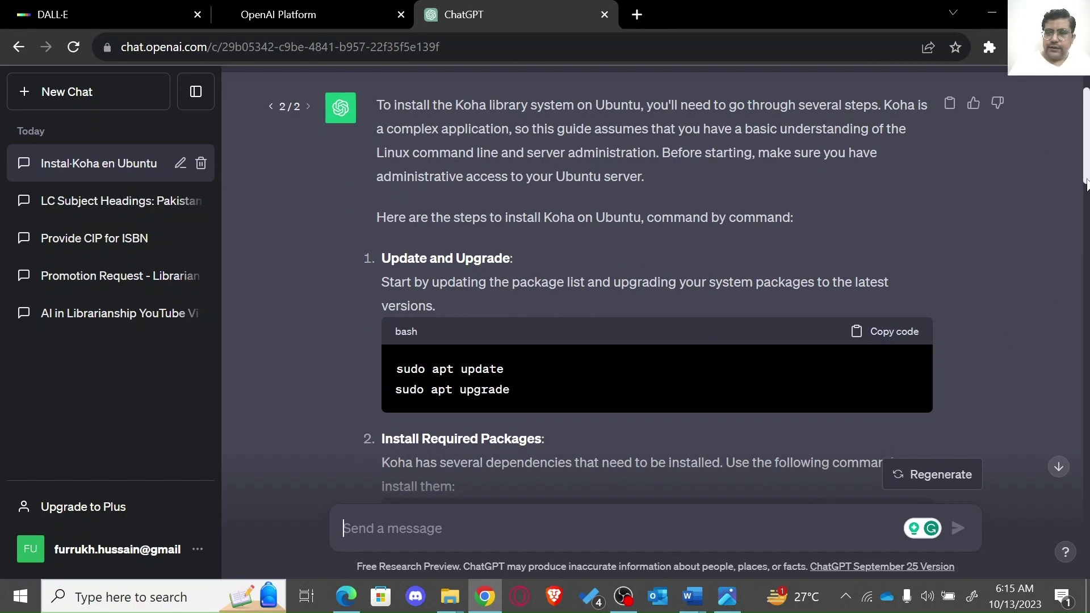
pyautogui.scroll(-1, 965, 238)
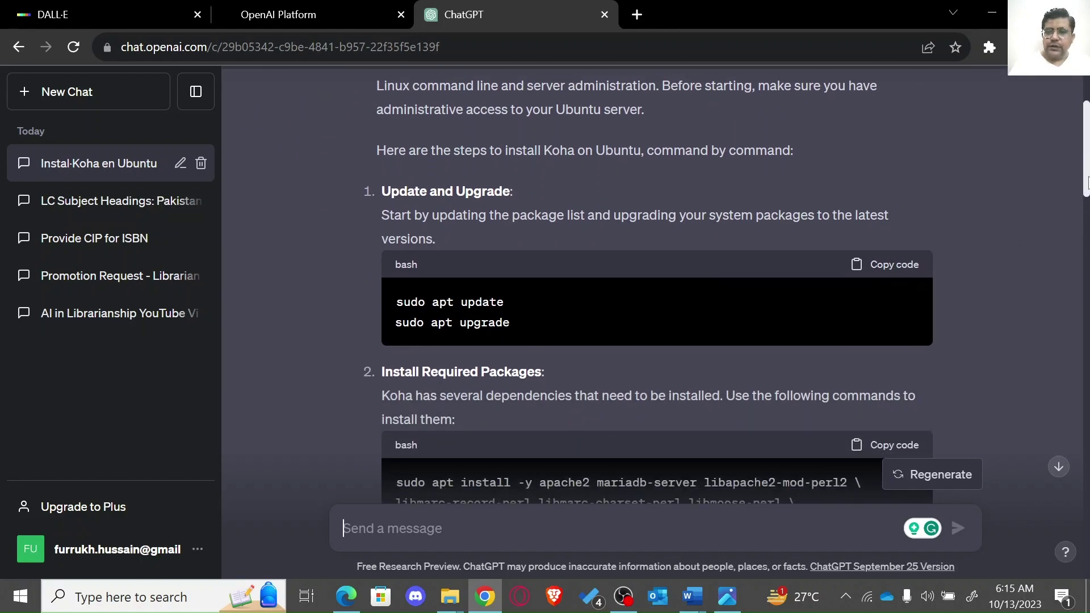
pyautogui.moveTo(1087, 183); pyautogui.dragTo(1087, 216)
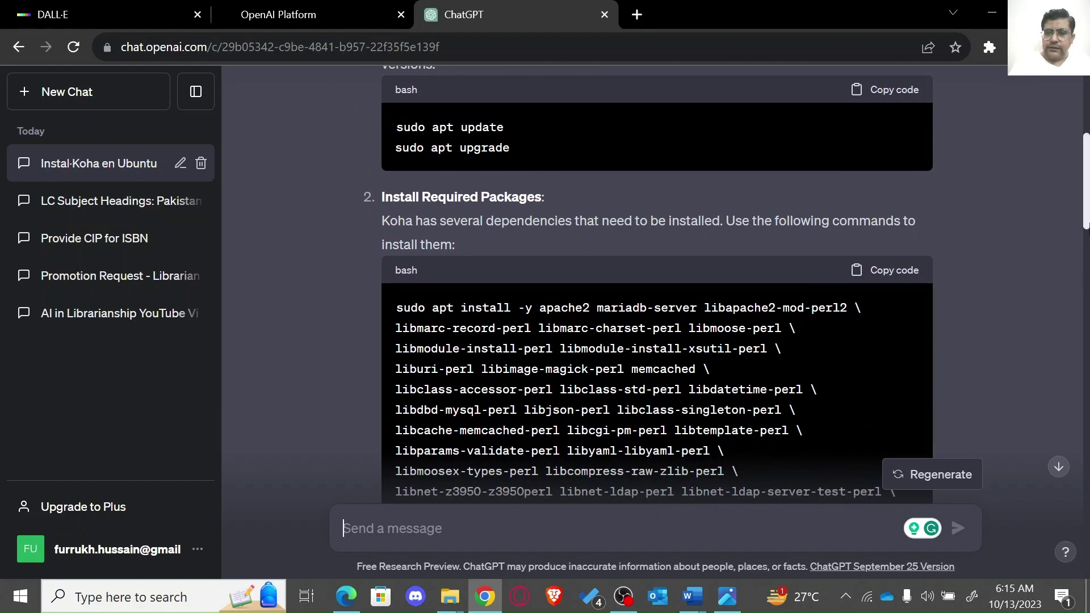
pyautogui.moveTo(1086, 224); pyautogui.dragTo(1087, 246)
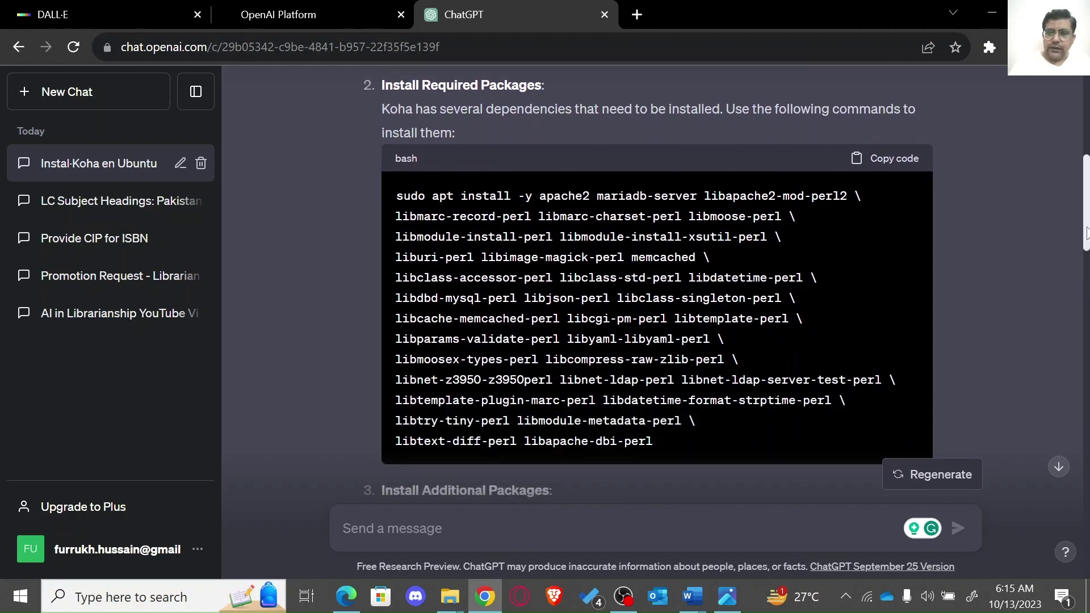
pyautogui.scroll(-2, 1087, 253)
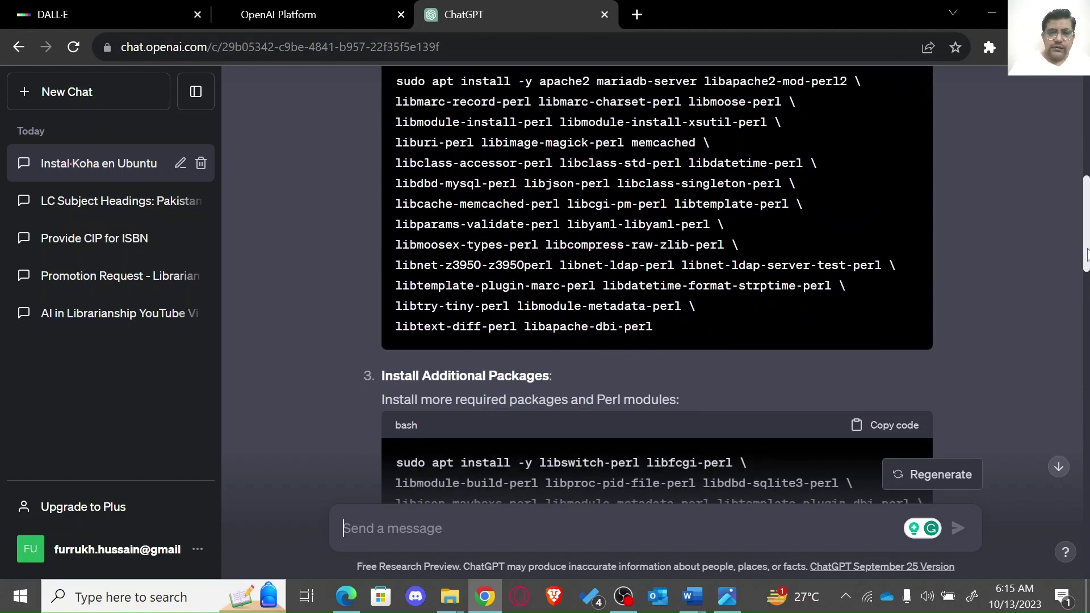
pyautogui.moveTo(1087, 253); pyautogui.dragTo(1087, 340)
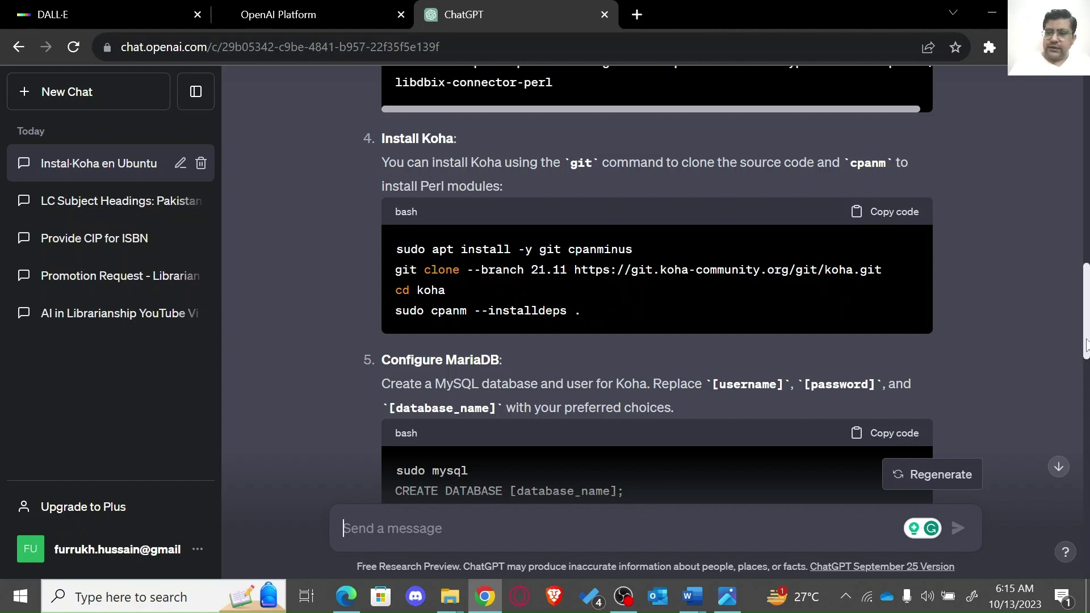
pyautogui.moveTo(1086, 346); pyautogui.dragTo(1088, 555)
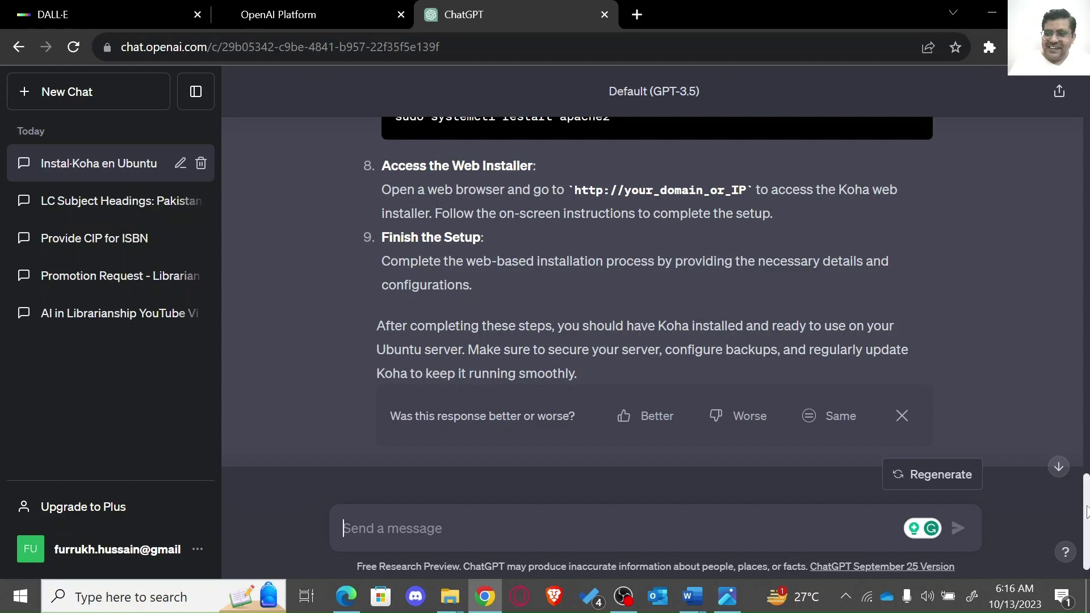
pyautogui.moveTo(1087, 514); pyautogui.dragTo(1087, 482)
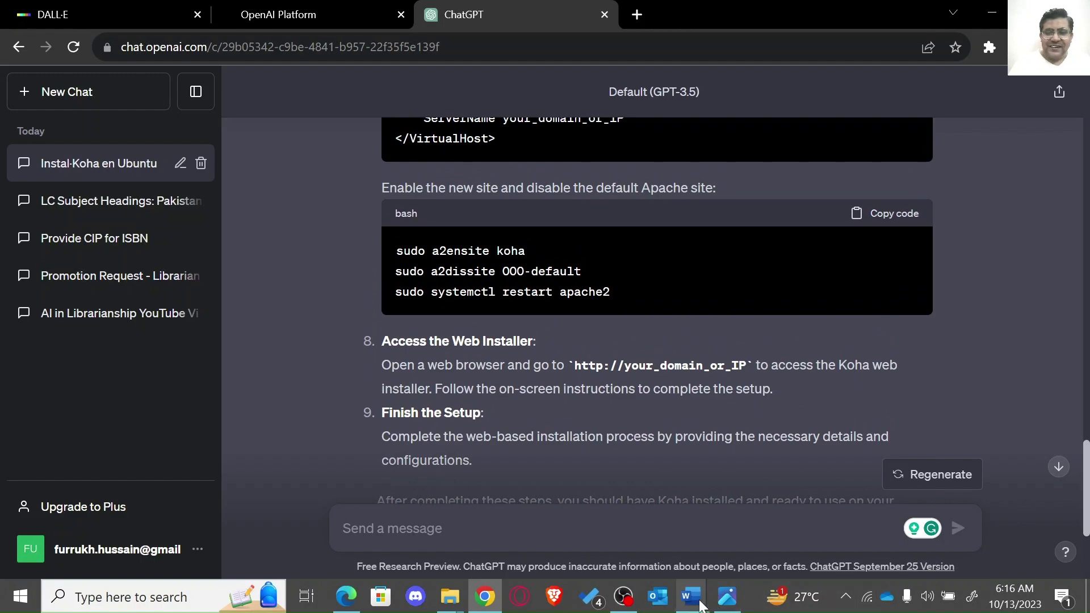
# Step: Switch to Document1 in Word and copy the prompt asking for a brief sample guide on library rules and regulations
pyautogui.click(624, 540)
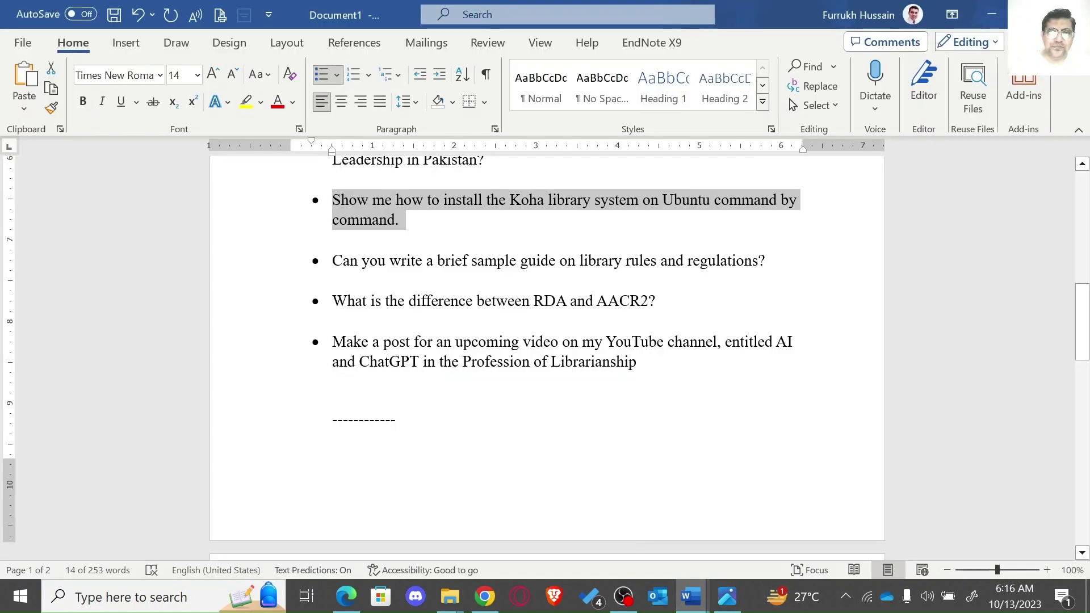
pyautogui.click(293, 389)
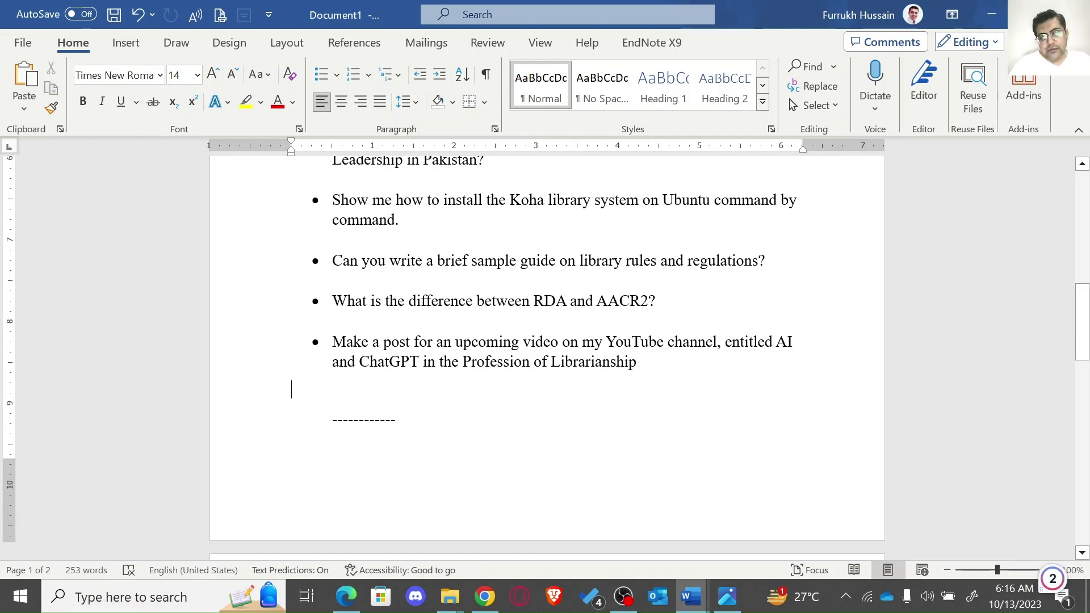
pyautogui.moveTo(773, 261); pyautogui.dragTo(342, 264)
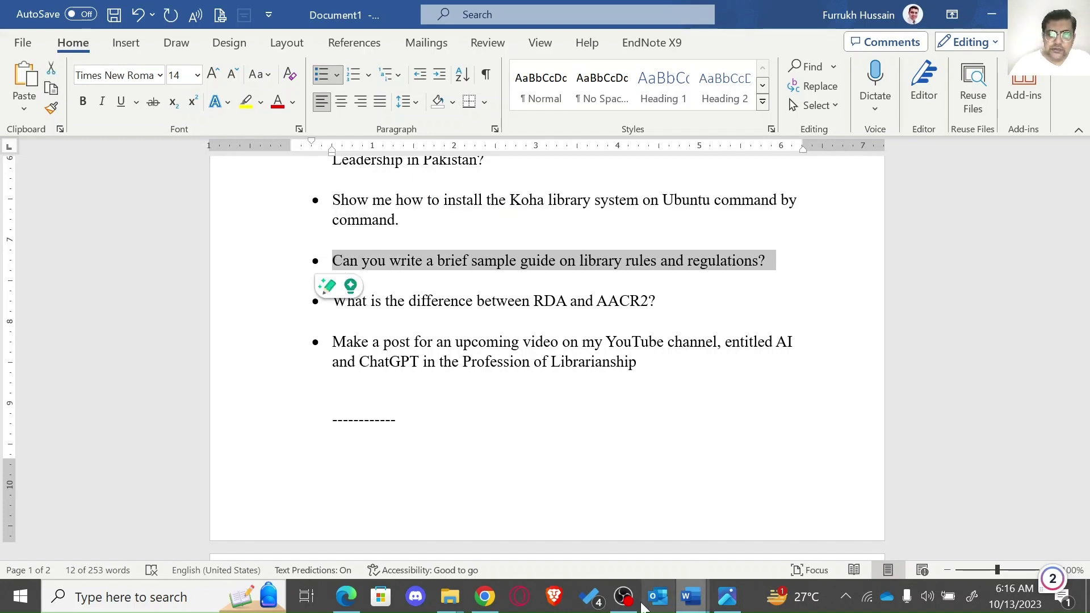
# Step: Return to ChatGPT in Chrome and send the copied library rules and regulations prompt without its bullet in the Koha chat
pyautogui.click(485, 596)
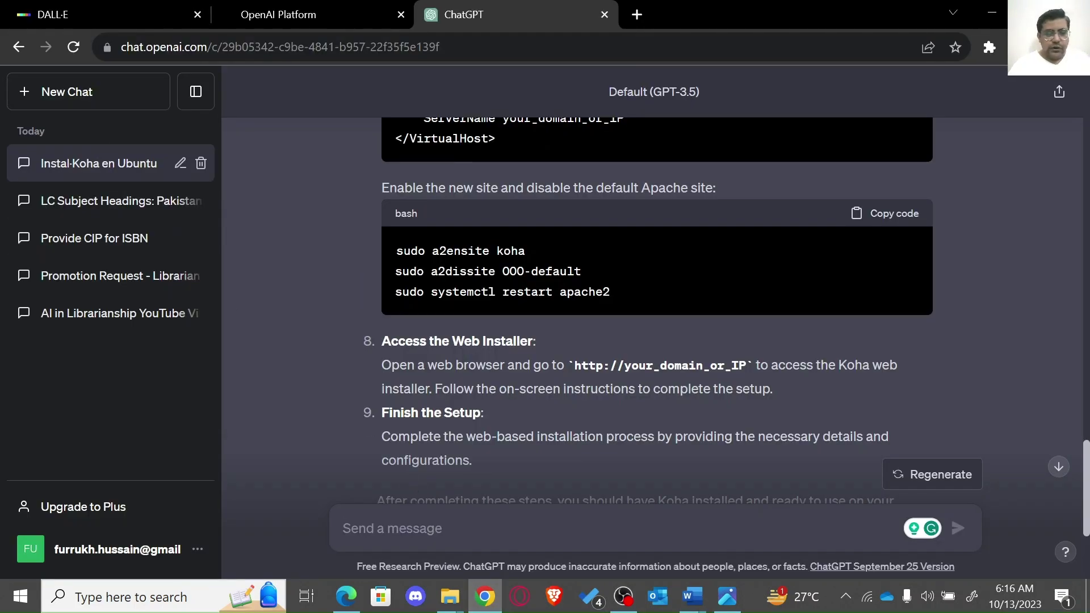
pyautogui.write('• Can you write a brief sample guide on library rules and regulations?')
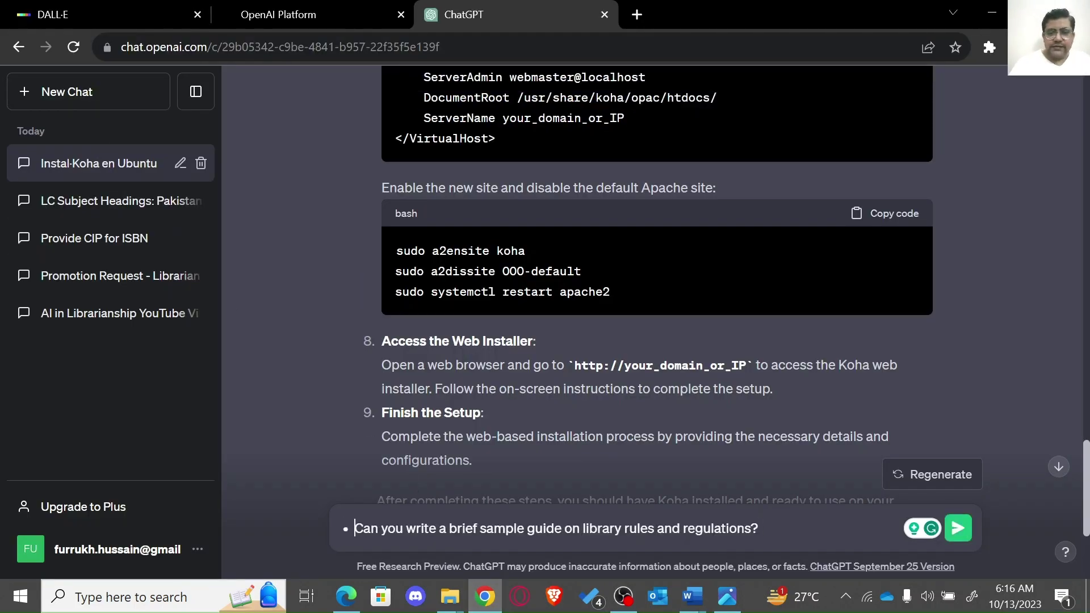
pyautogui.press('BackSpace')
pyautogui.press('BackSpace')
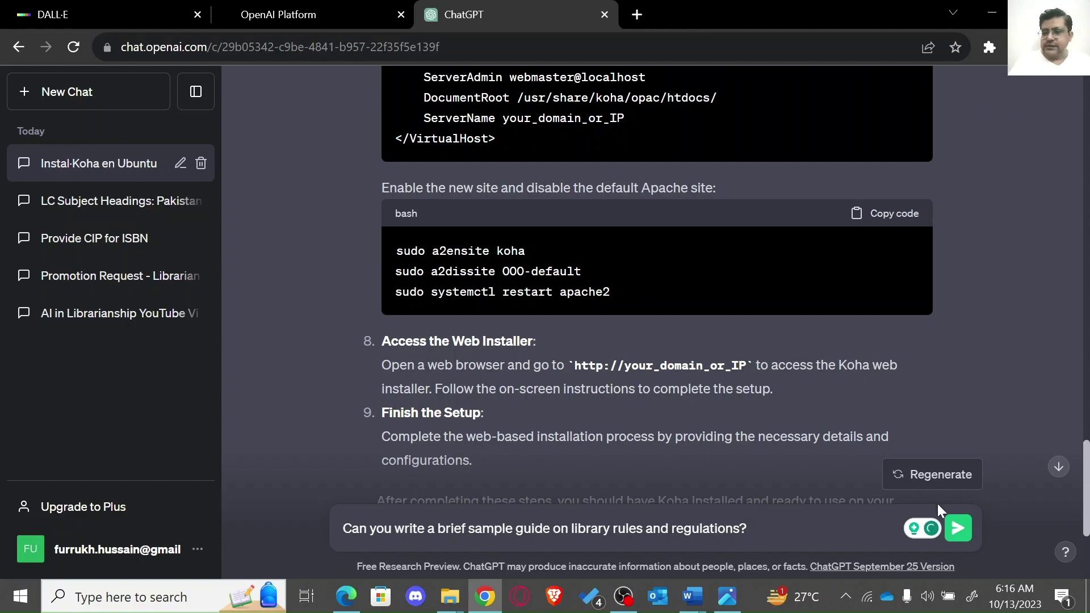
pyautogui.click(961, 525)
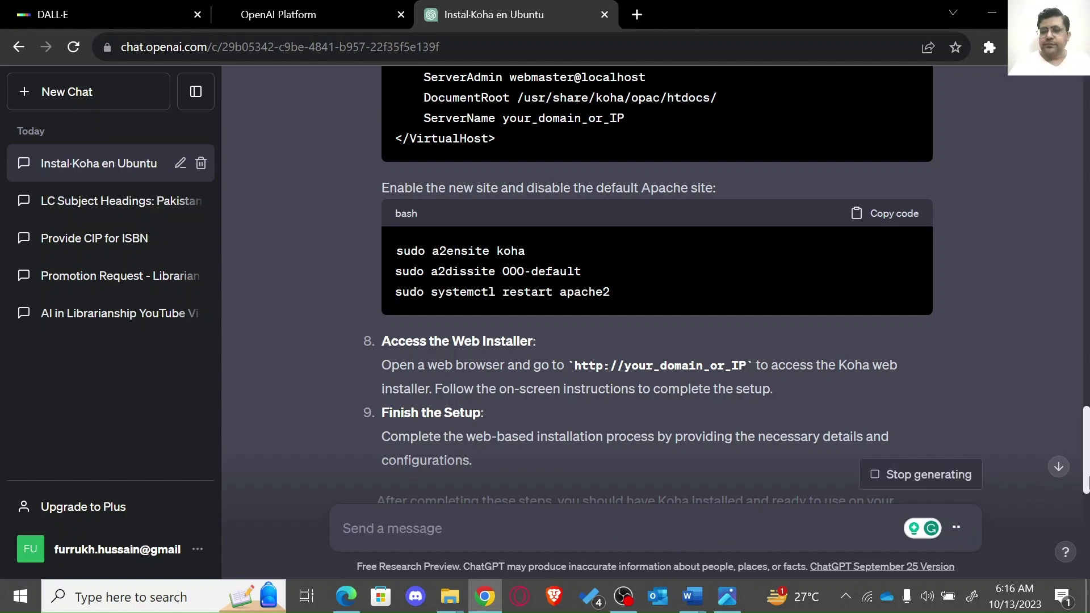
pyautogui.click(1060, 469)
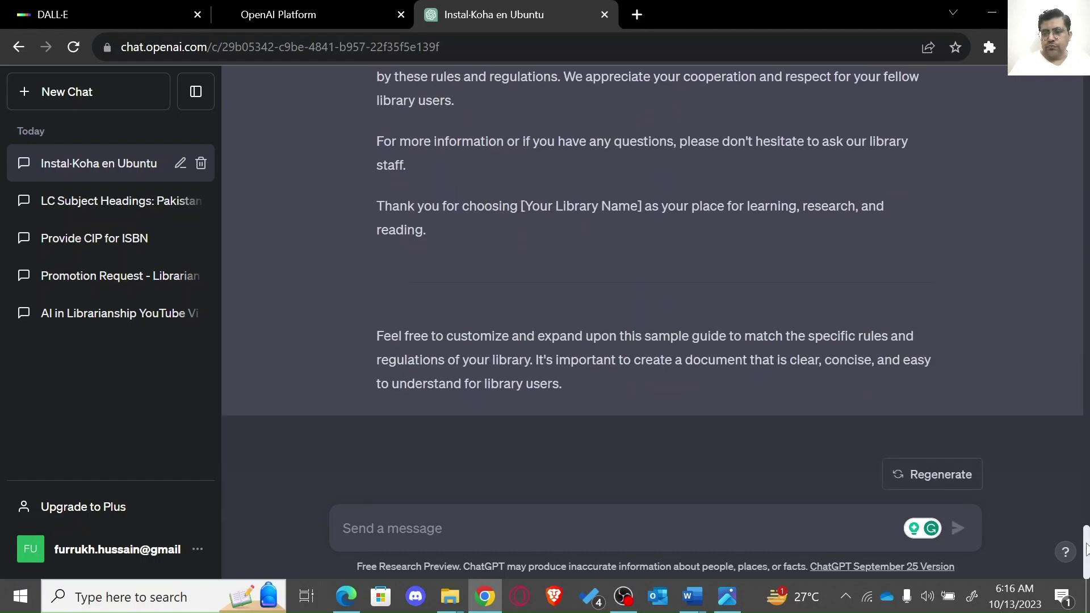
pyautogui.moveTo(1086, 548); pyautogui.dragTo(1086, 424)
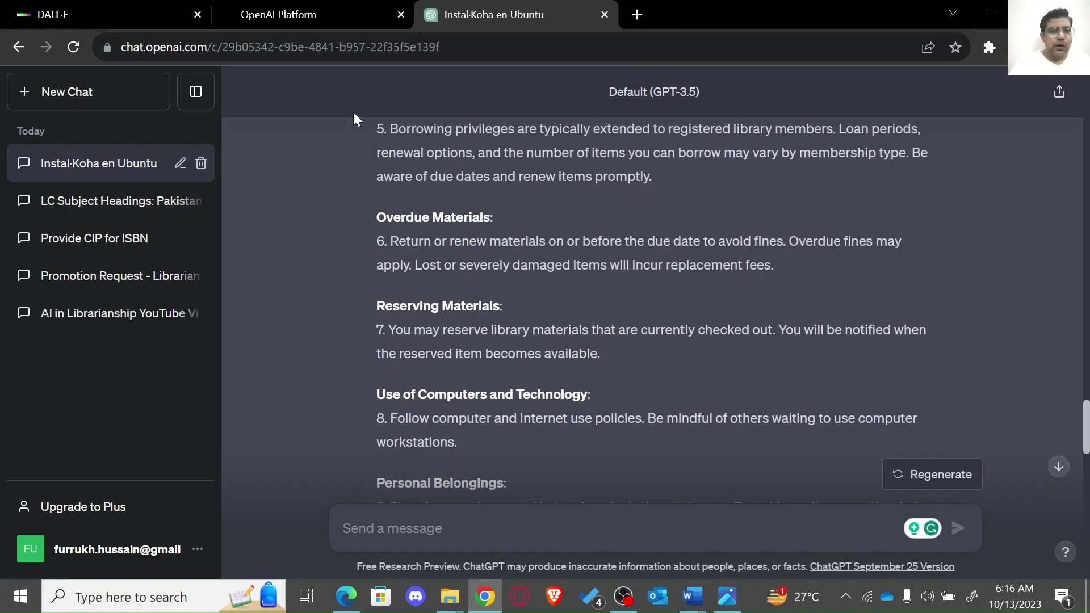
# Step: Change the ChatGPT theme to Light in the settings and close them
pyautogui.click(145, 555)
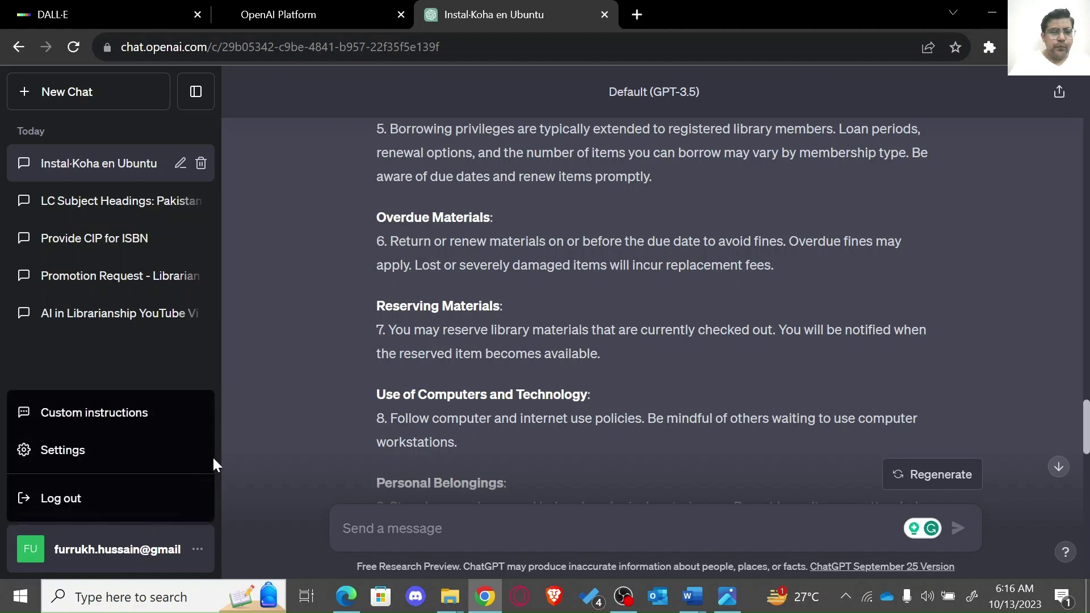
pyautogui.click(98, 454)
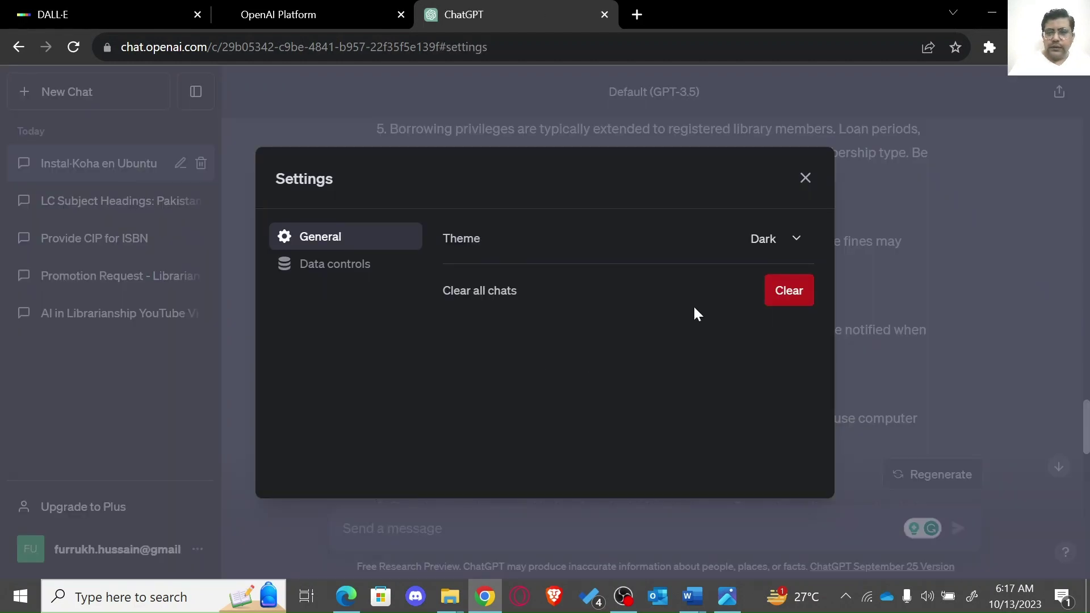
pyautogui.click(768, 244)
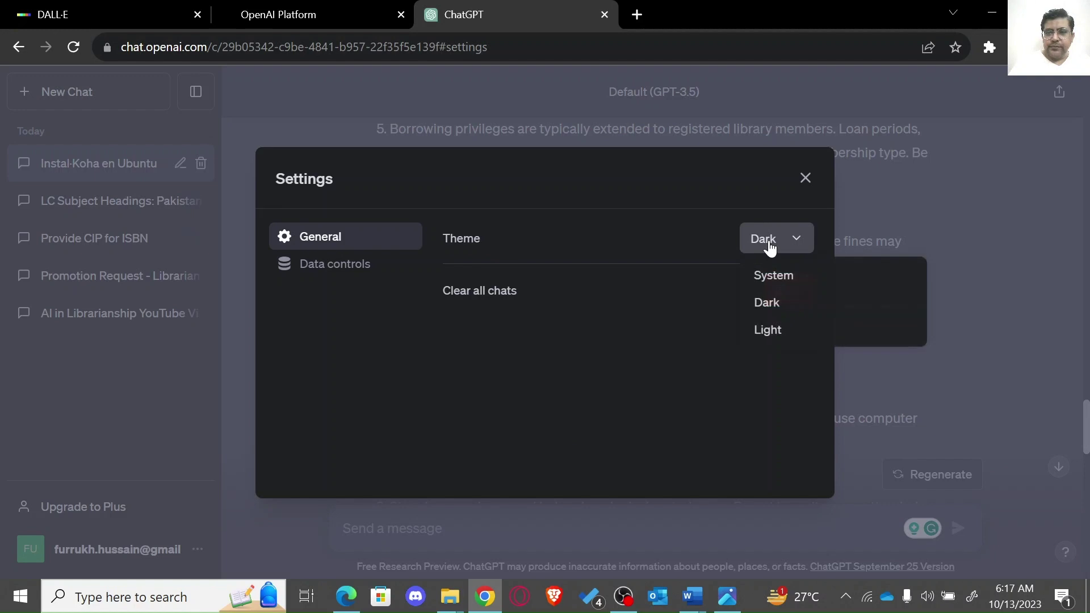
pyautogui.click(771, 329)
pyautogui.click(973, 326)
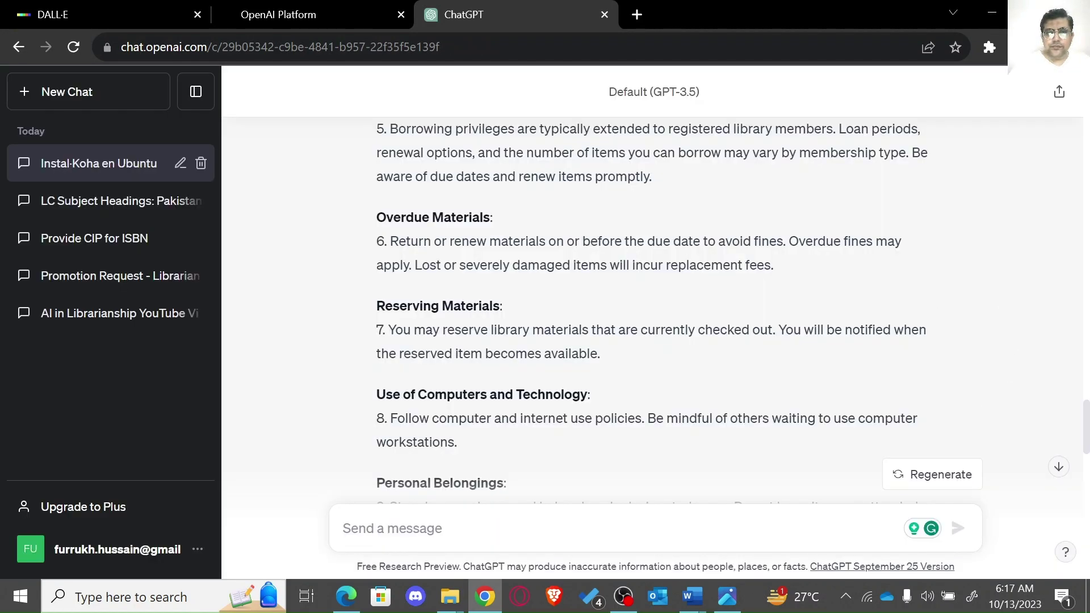
# Step: Review the generated library rules and regulations guide from its noise level section and opening welcome to the closing notes
pyautogui.scroll(4, 1086, 400)
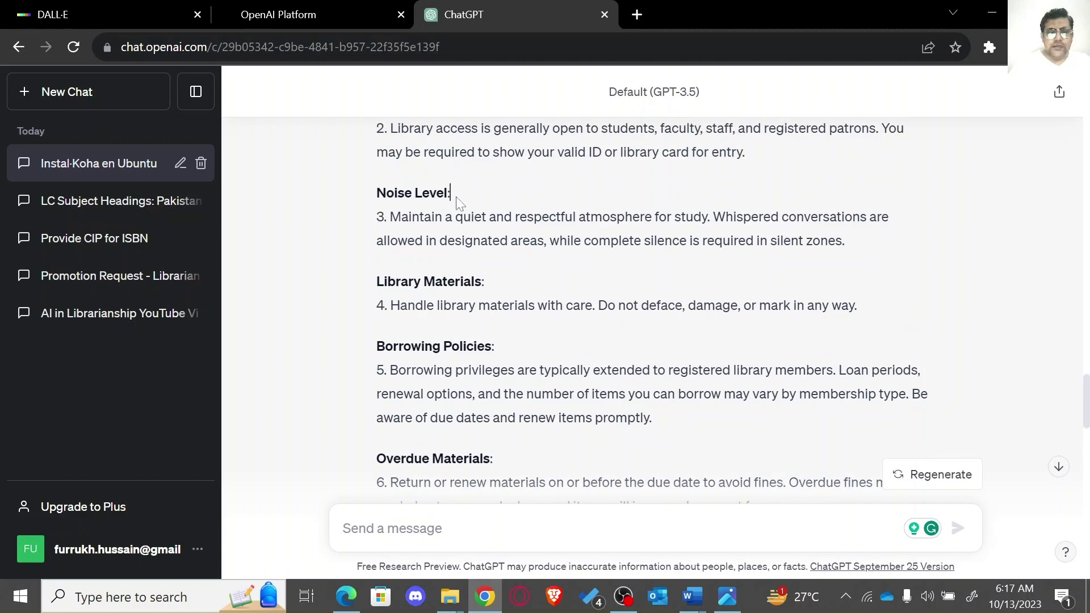
pyautogui.moveTo(455, 194); pyautogui.dragTo(377, 193)
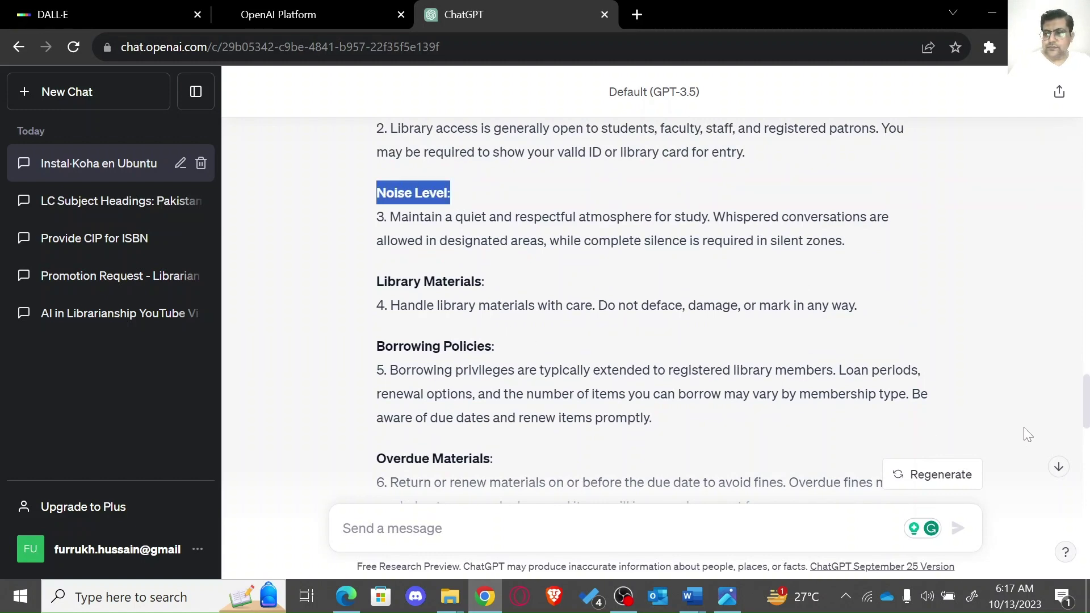
pyautogui.moveTo(1086, 413); pyautogui.dragTo(1086, 356)
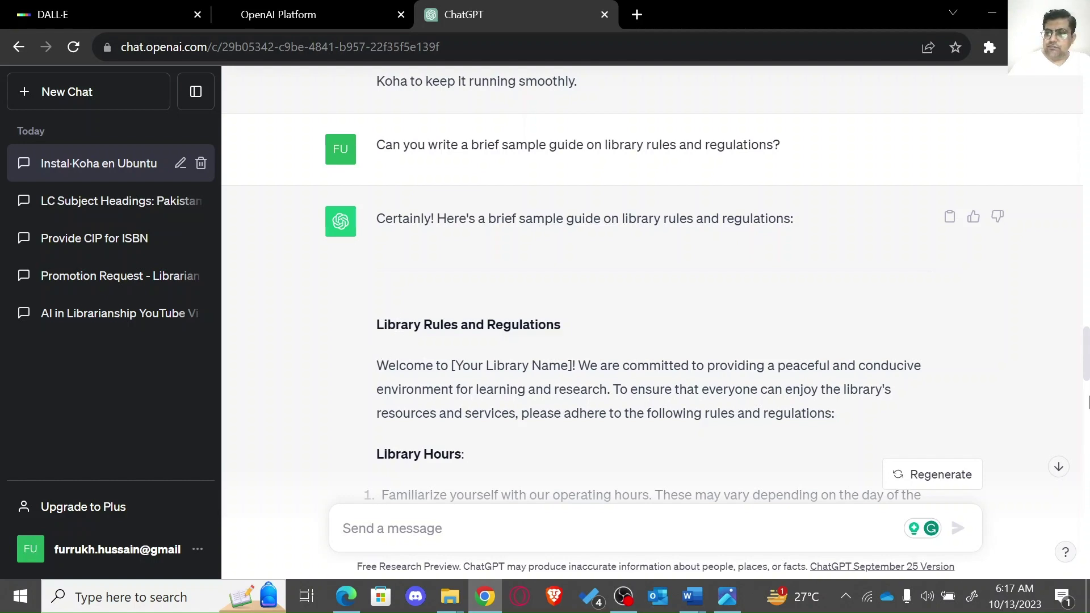
pyautogui.scroll(-7, 1087, 394)
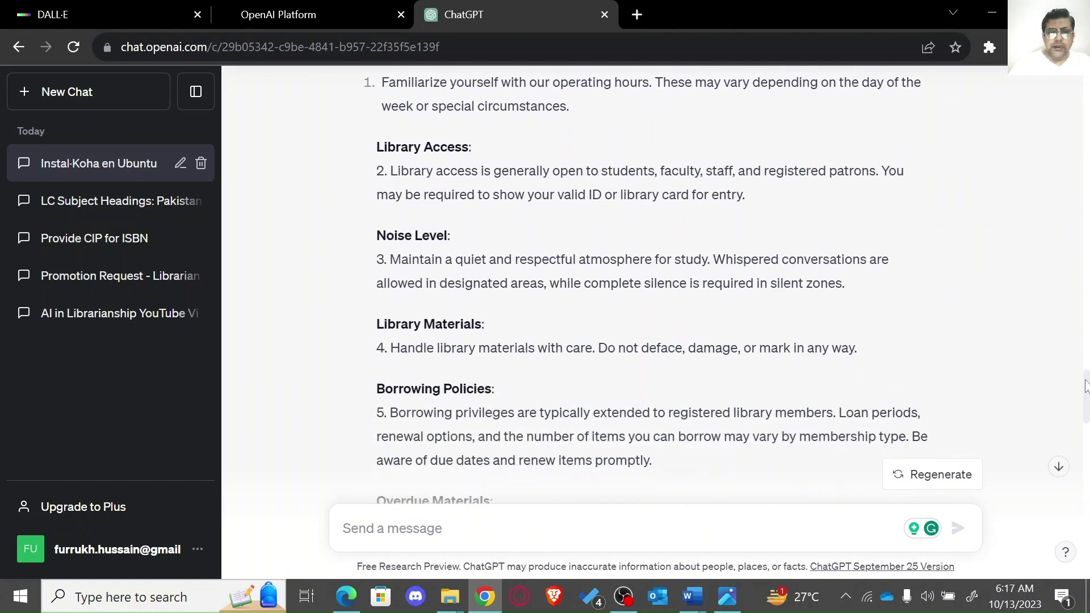
pyautogui.moveTo(1086, 386); pyautogui.dragTo(1087, 528)
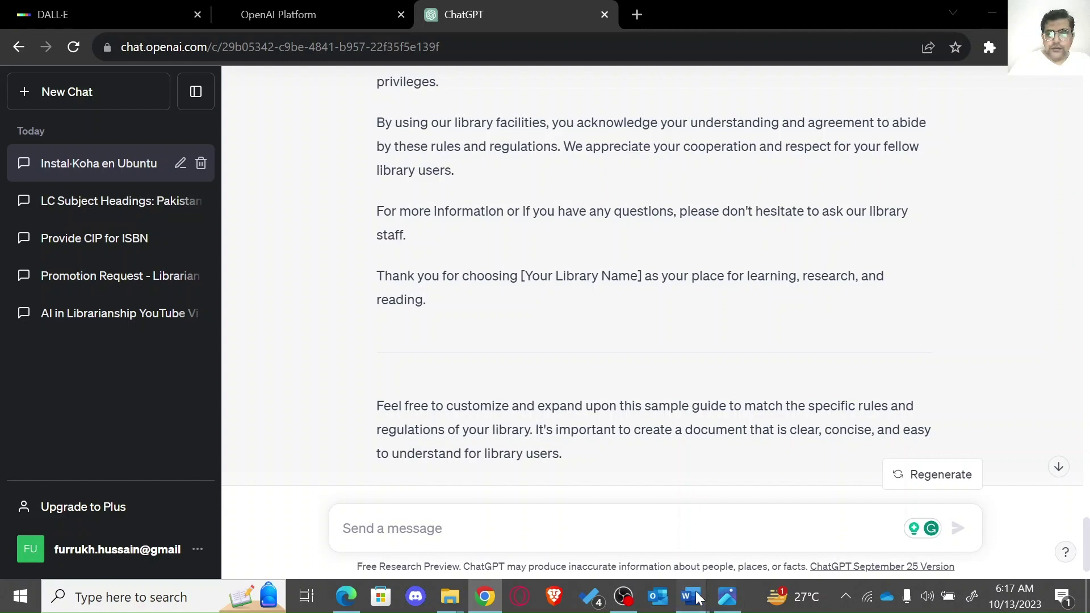
# Step: Switch to Document1 in Word and copy the prompt asking for the difference between RDA and AACR2
pyautogui.moveTo(703, 602)
pyautogui.click(694, 511)
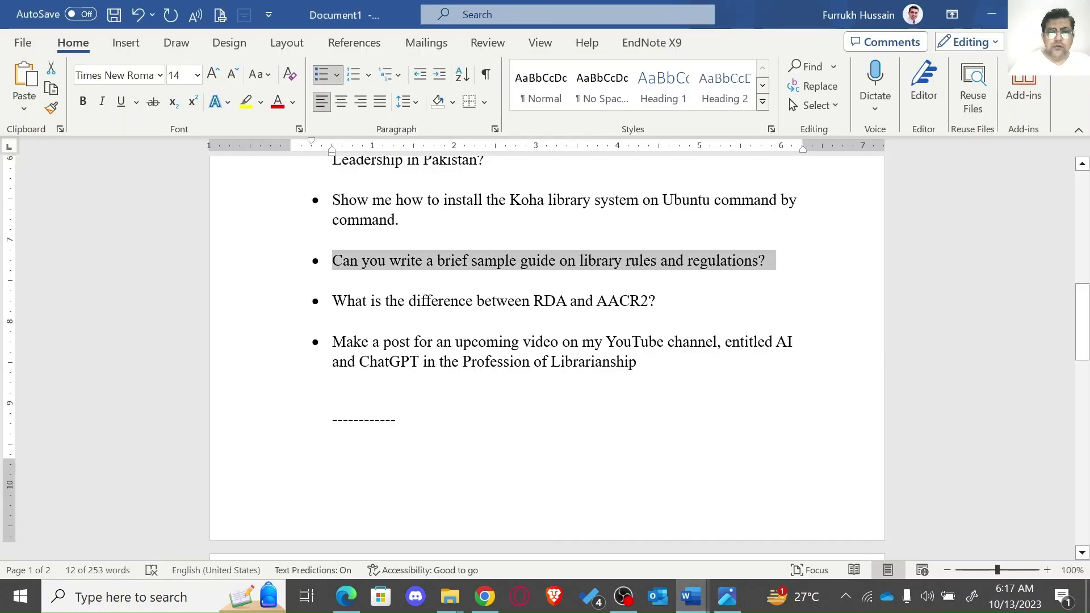
pyautogui.click(368, 301)
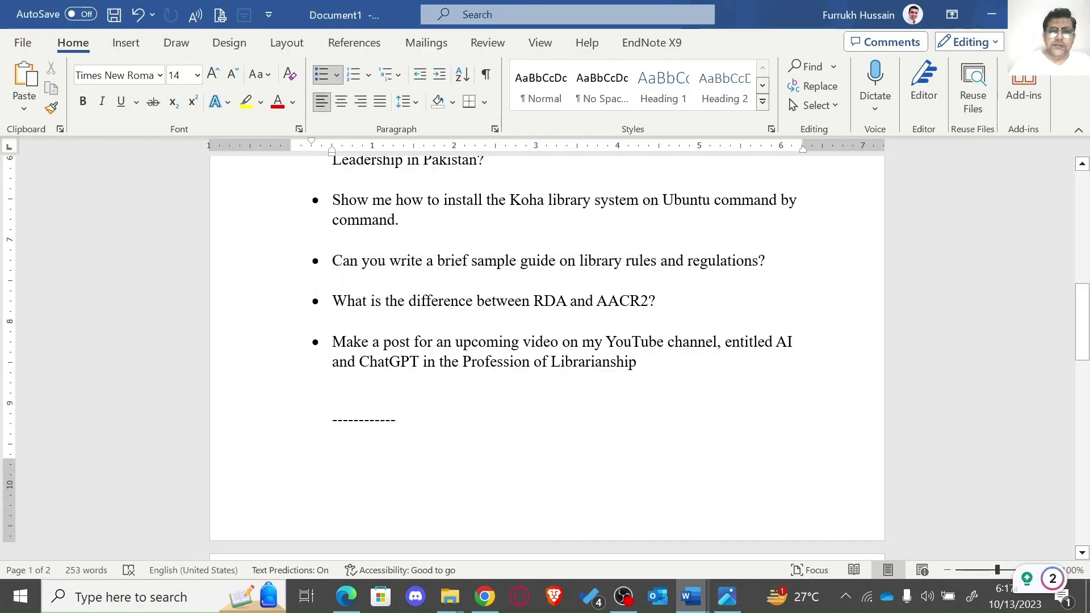
pyautogui.moveTo(655, 301); pyautogui.dragTo(332, 302)
pyautogui.hotkey('ctrl', 'c')
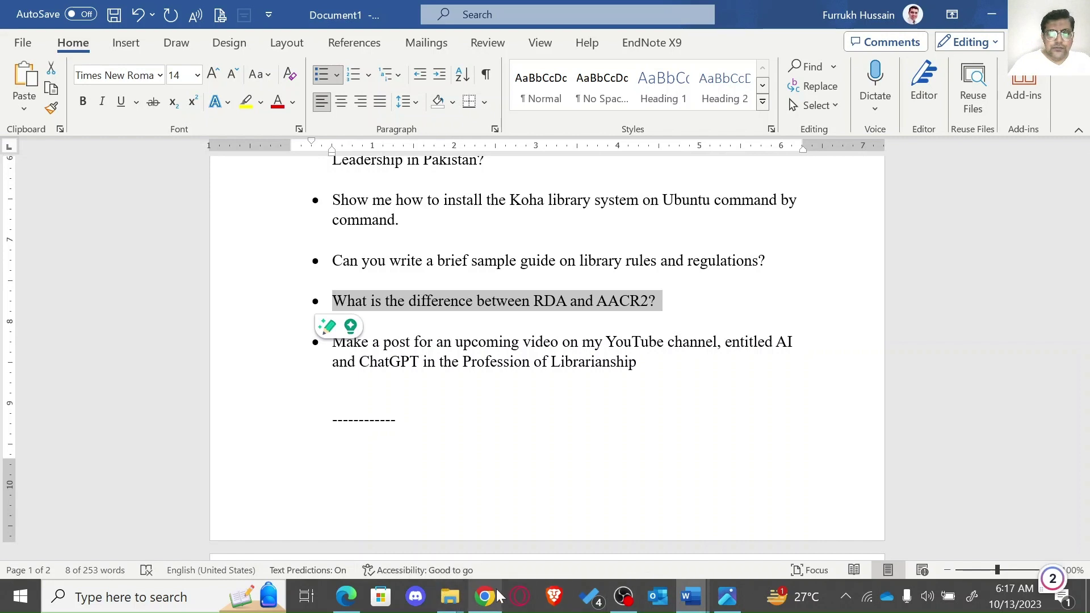
# Step: Return to ChatGPT in Chrome and send the copied RDA and AACR2 prompt in the Koha chat
pyautogui.moveTo(500, 597)
pyautogui.click(507, 531)
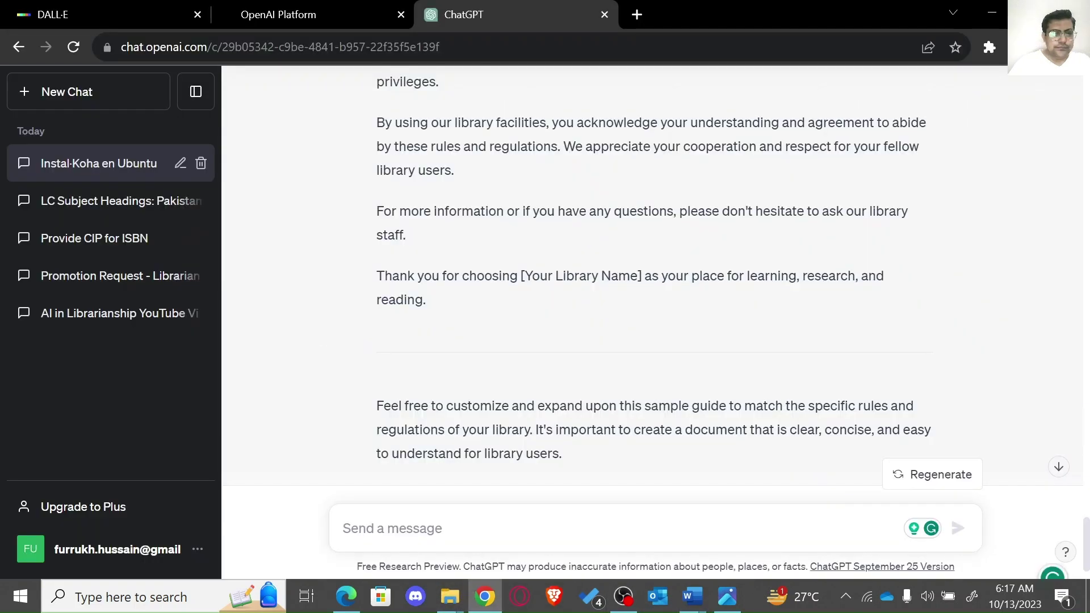
pyautogui.hotkey('ctrl', 'v')
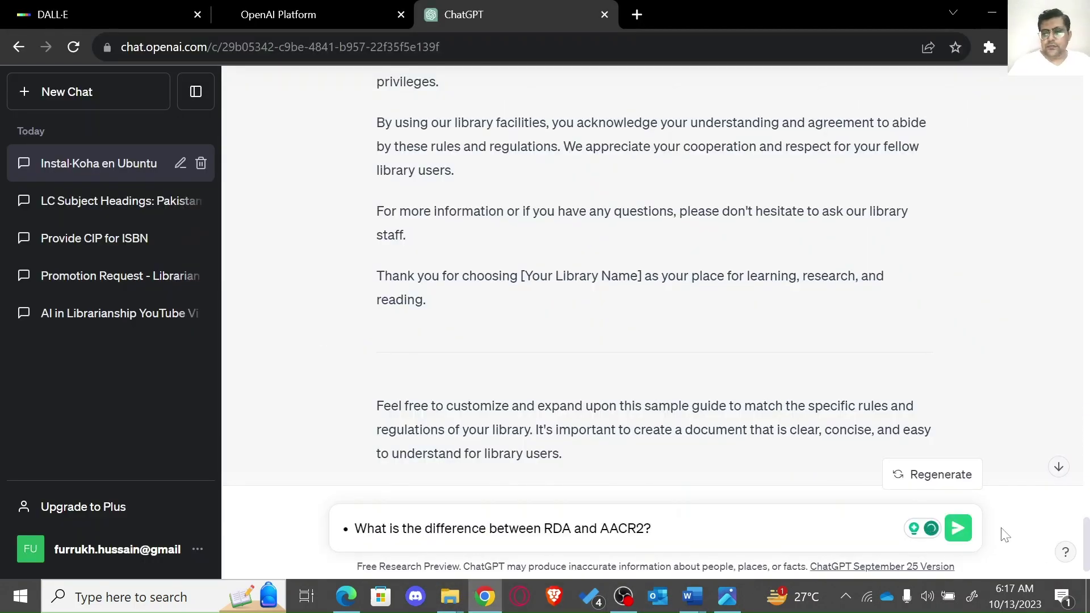
pyautogui.click(960, 529)
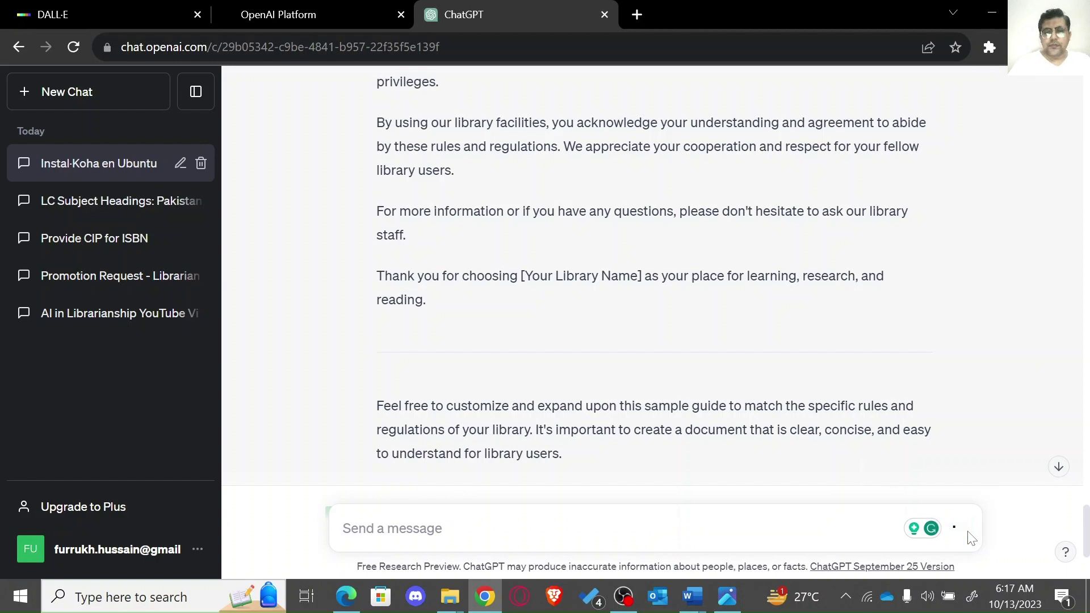
# Step: Review the RDA and AACR2 comparison from the Structure section through Internationalization to the closing summary
pyautogui.click(1064, 473)
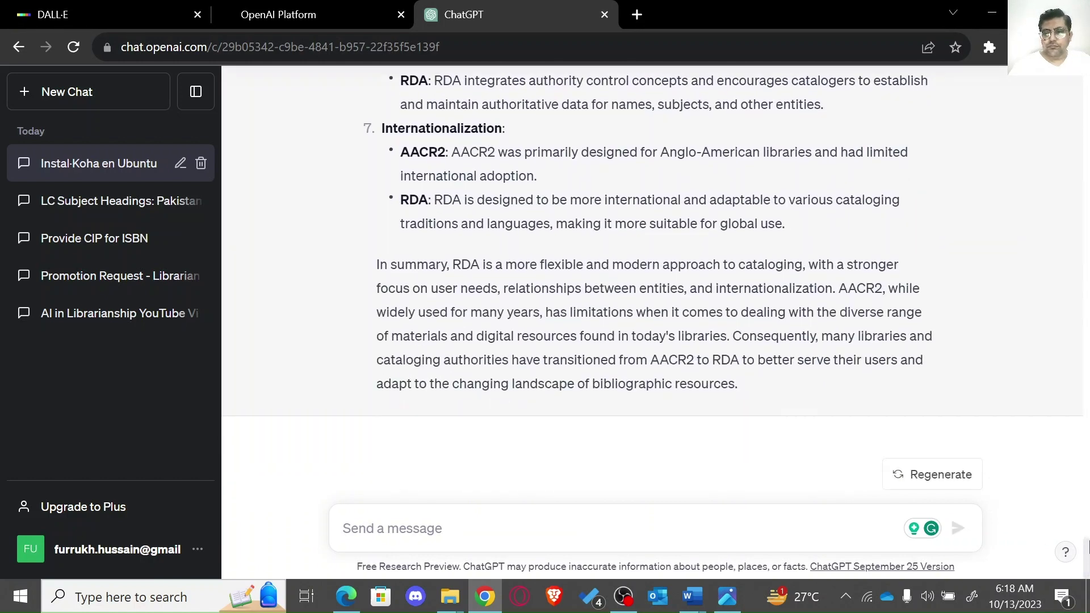
pyautogui.moveTo(1086, 549); pyautogui.dragTo(1087, 464)
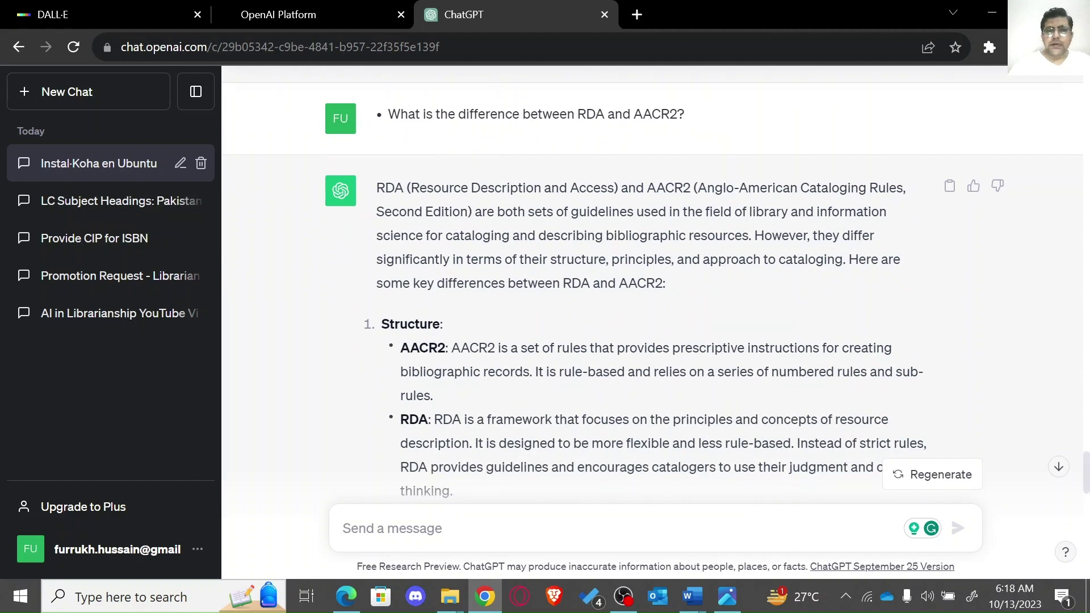
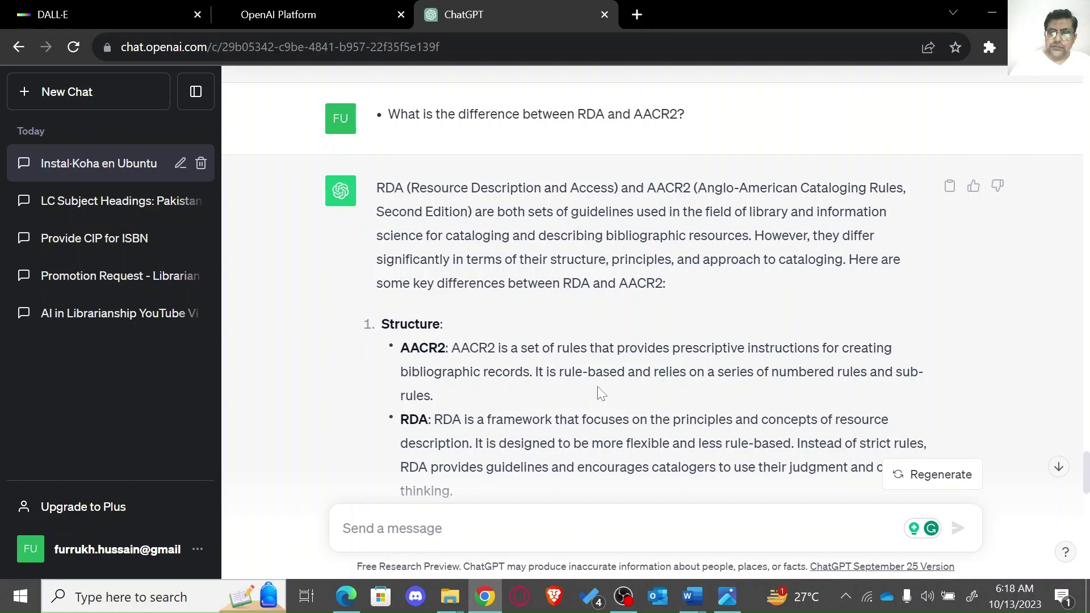
pyautogui.moveTo(446, 331); pyautogui.dragTo(375, 328)
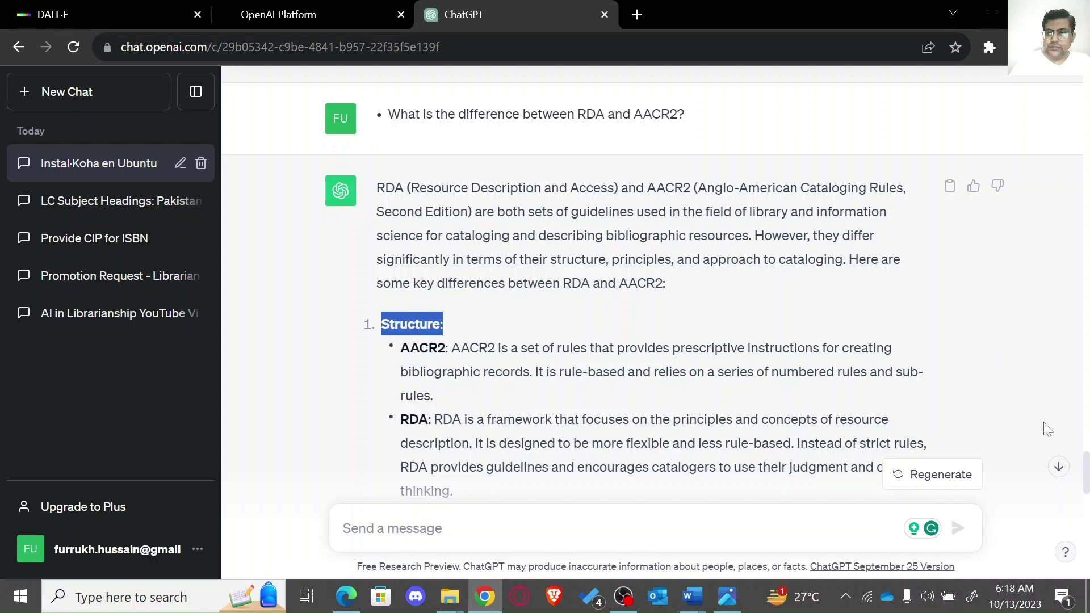
pyautogui.moveTo(1086, 483); pyautogui.dragTo(1087, 505)
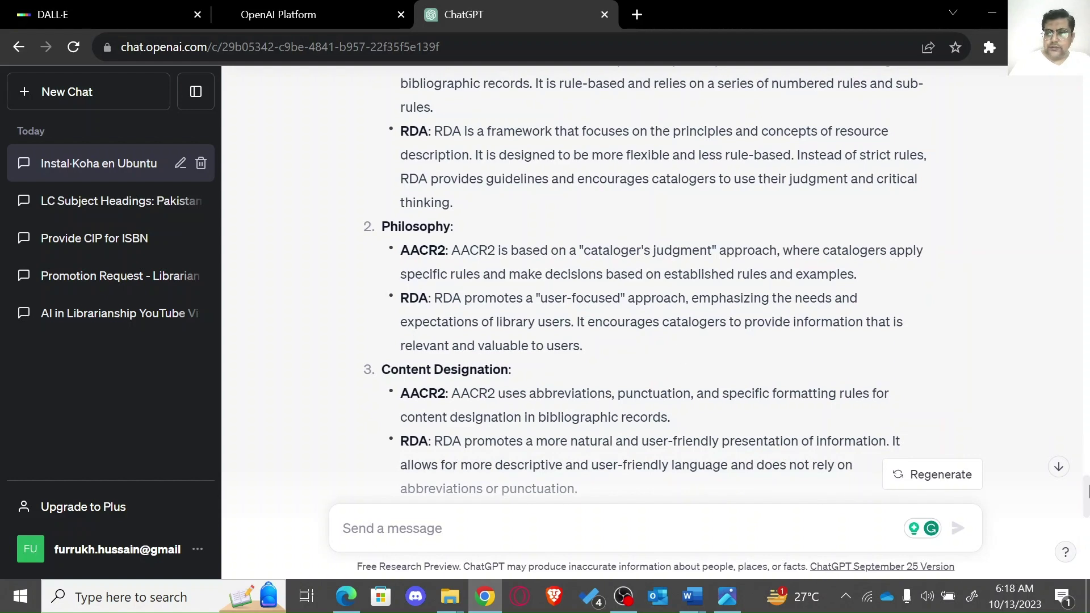
pyautogui.moveTo(1088, 447); pyautogui.dragTo(1088, 548)
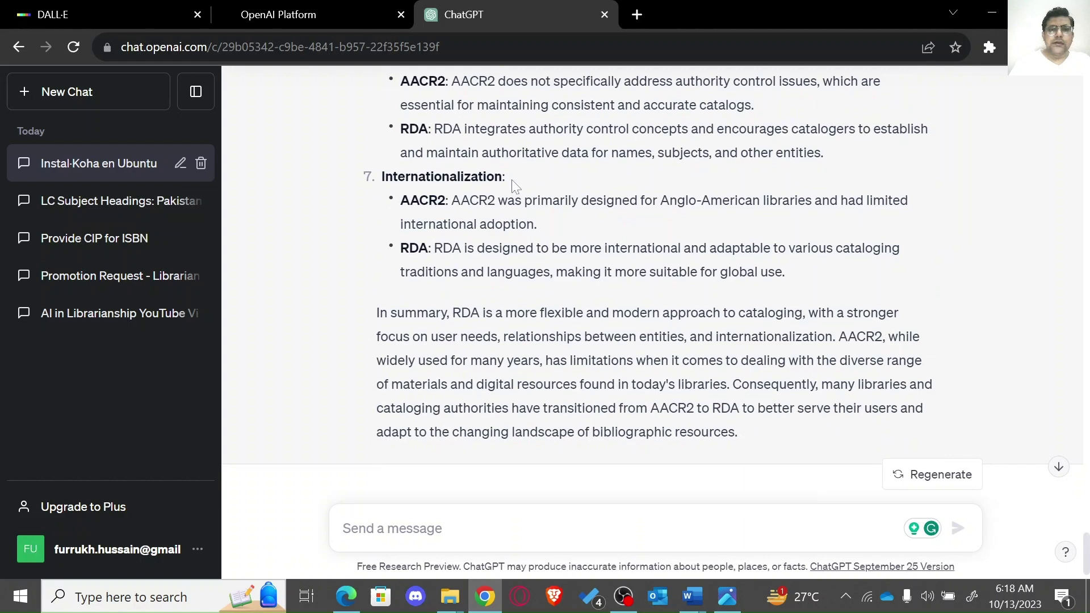
pyautogui.moveTo(510, 179); pyautogui.dragTo(393, 177)
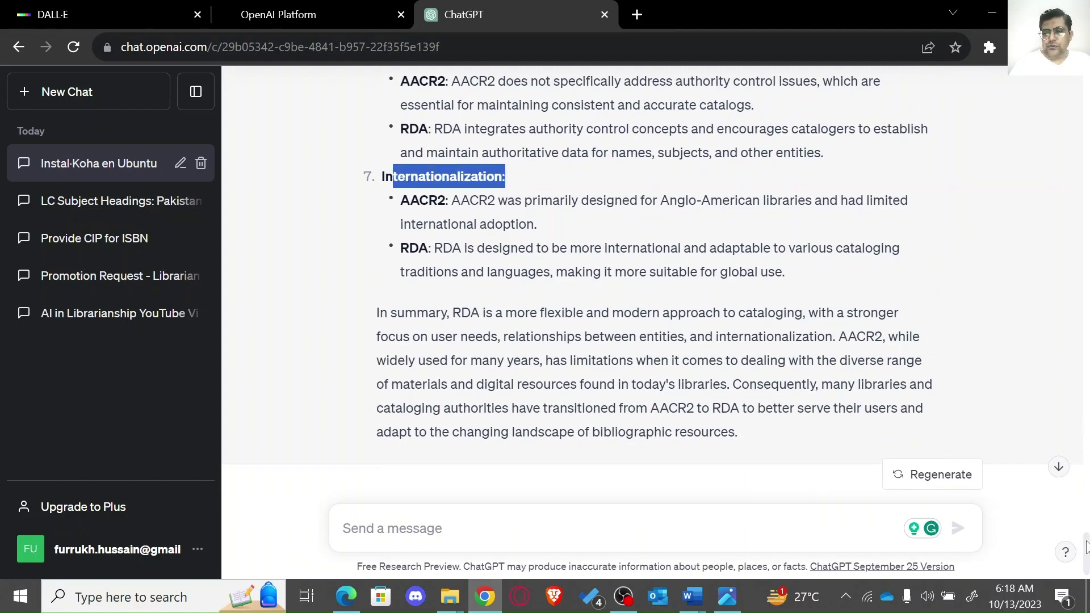
pyautogui.moveTo(1086, 555); pyautogui.dragTo(1087, 570)
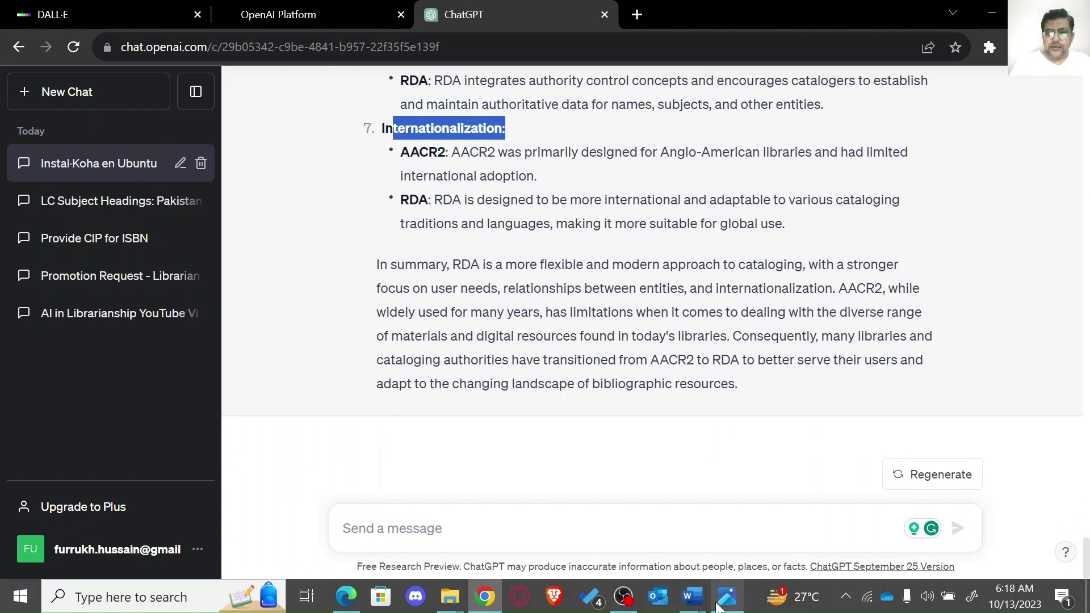
# Step: Switch to Document1 in Word and copy the prompt asking for a post about an upcoming YouTube video on AI and ChatGPT in librarianship
pyautogui.click(687, 588)
pyautogui.click(617, 550)
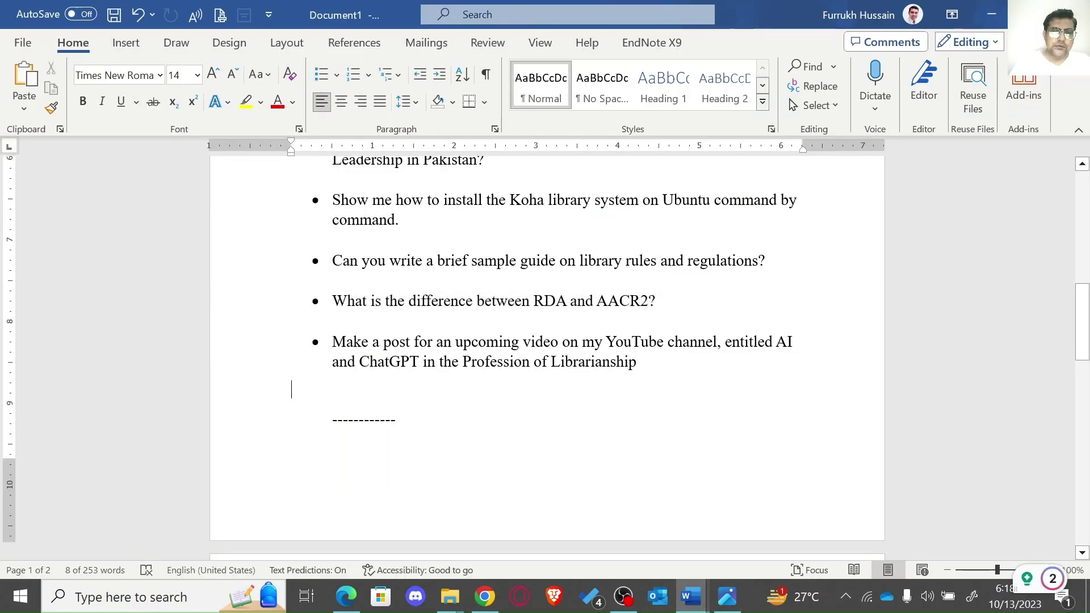
pyautogui.click(334, 342)
pyautogui.hotkey('shift', 'Down')
pyautogui.hotkey('shift', 'Down')
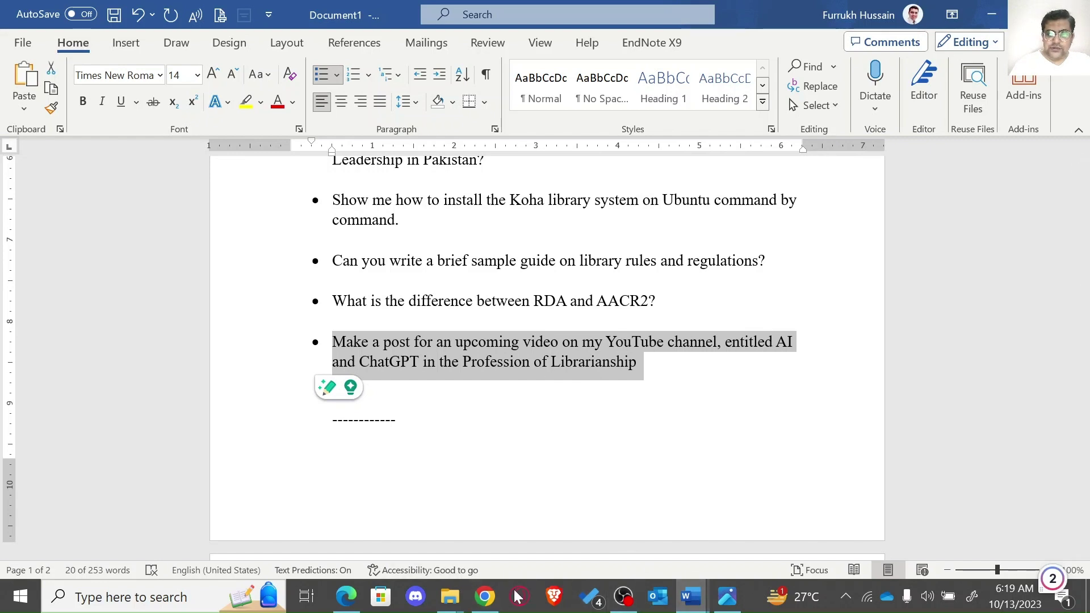
# Step: Return to Chrome, start a new ChatGPT chat and enter the copied prompt for the "AI and ChatGPT in the Profession of Librarianship" video post
pyautogui.click(485, 596)
pyautogui.click(364, 528)
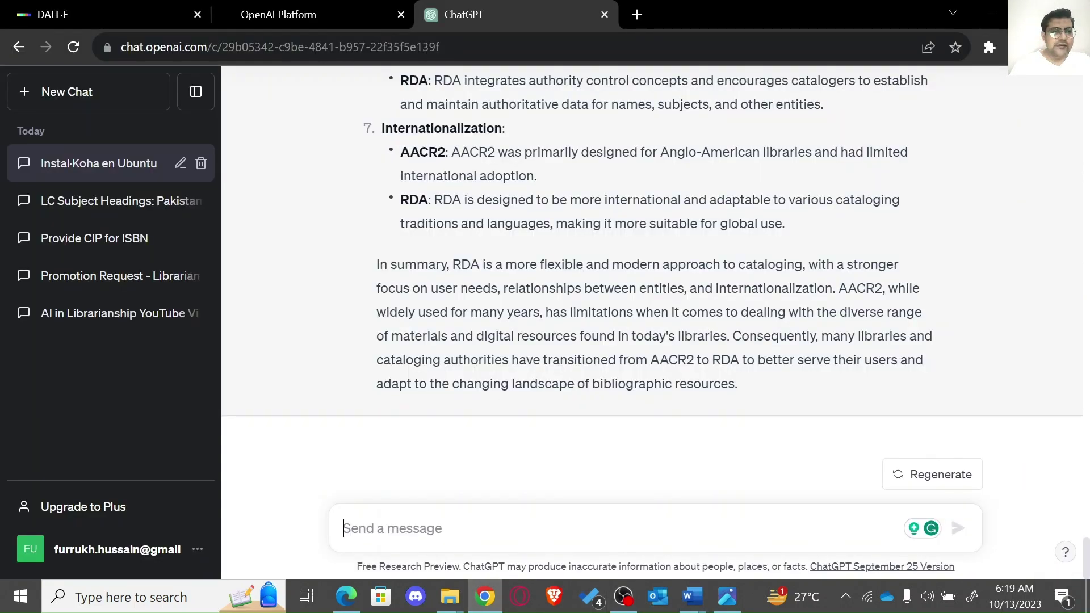
pyautogui.click(146, 102)
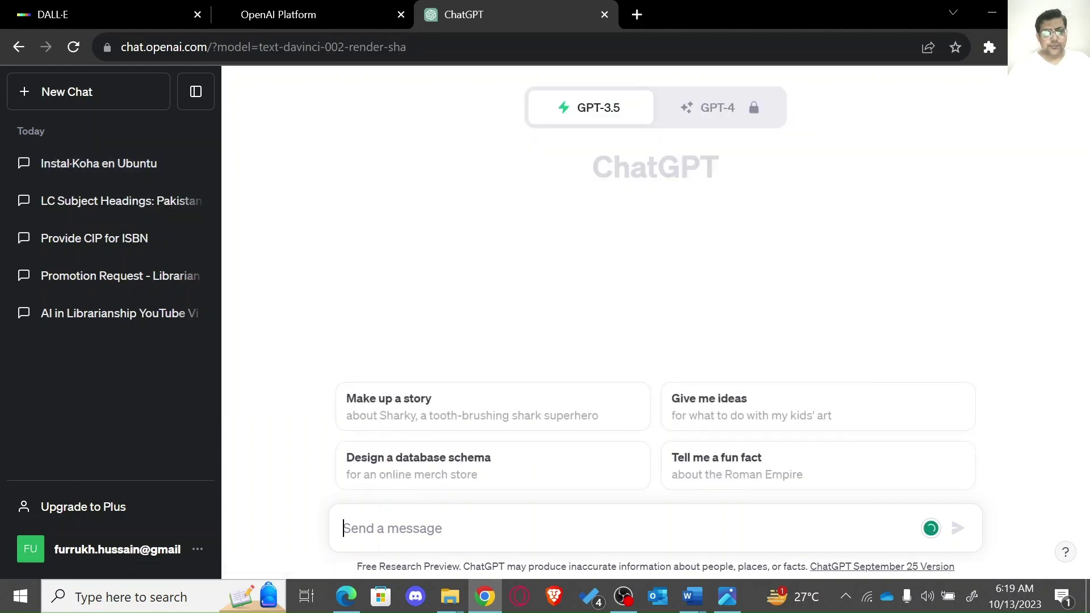
pyautogui.write('• Make a post for an upcoming video on my YouTube channel, entitled AI and ChatGPT in the Profession of Librarianship')
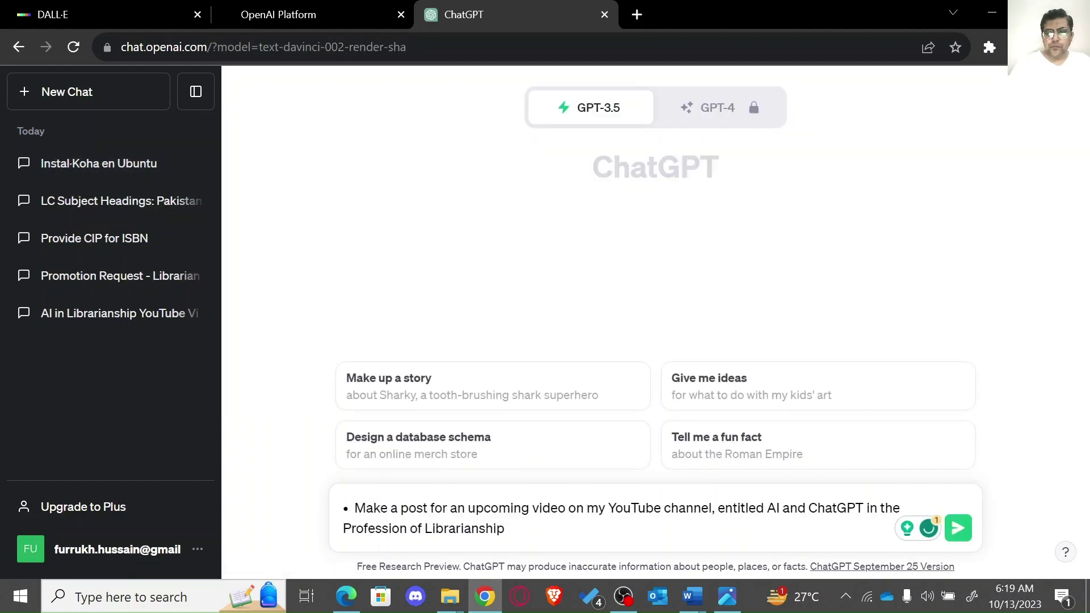
# Step: Submit the prepared prompt for a post about the upcoming YouTube video "AI and ChatGPT in the Profession of Librarianship" and review the reply
pyautogui.press('Return')
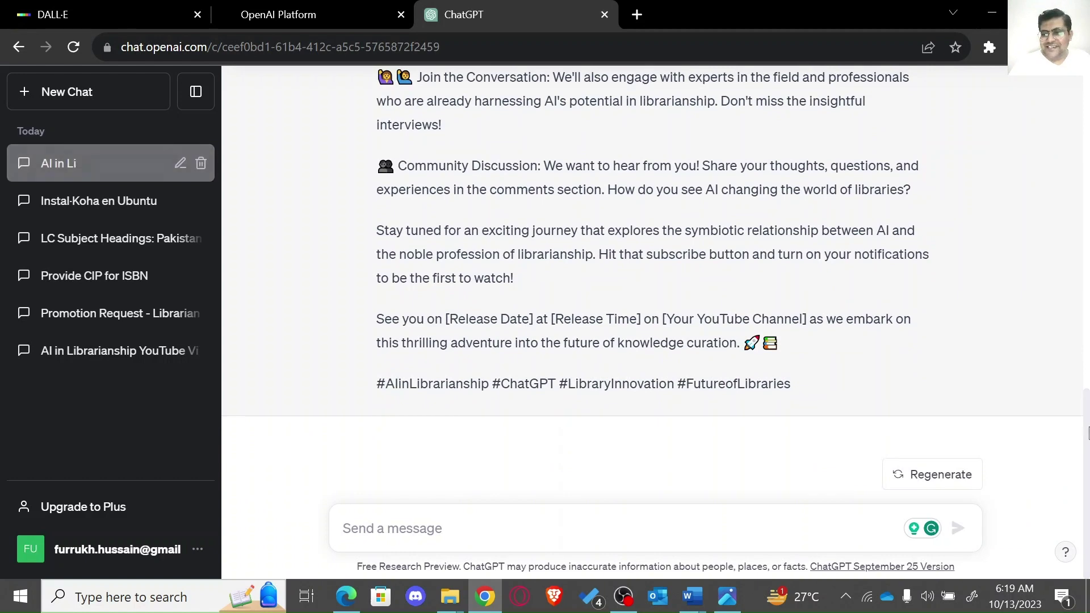
pyautogui.moveTo(1085, 432); pyautogui.dragTo(1080, 143)
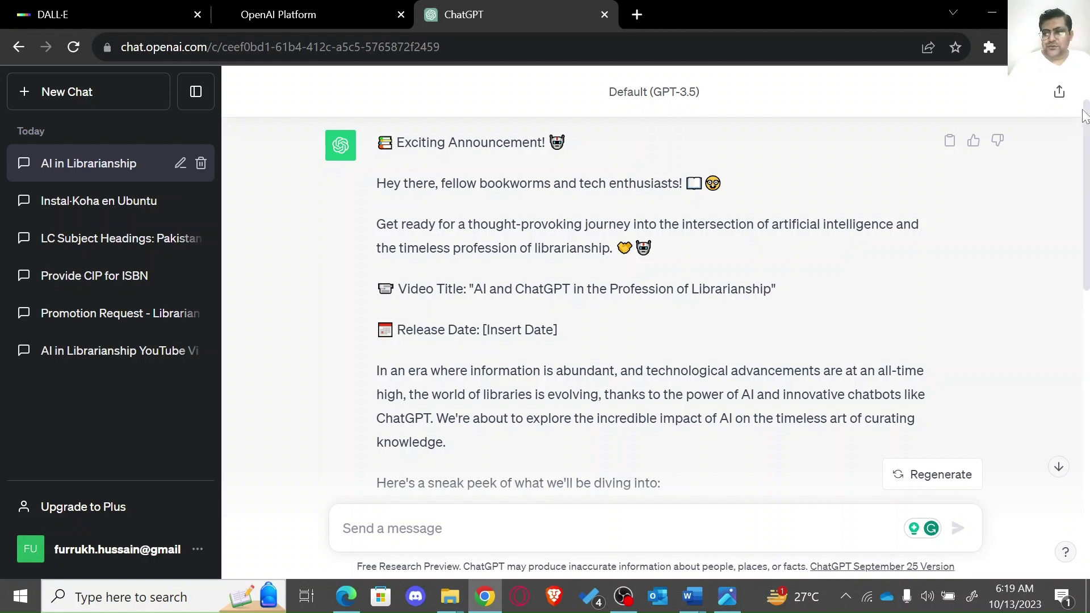
pyautogui.moveTo(1082, 111); pyautogui.dragTo(1087, 211)
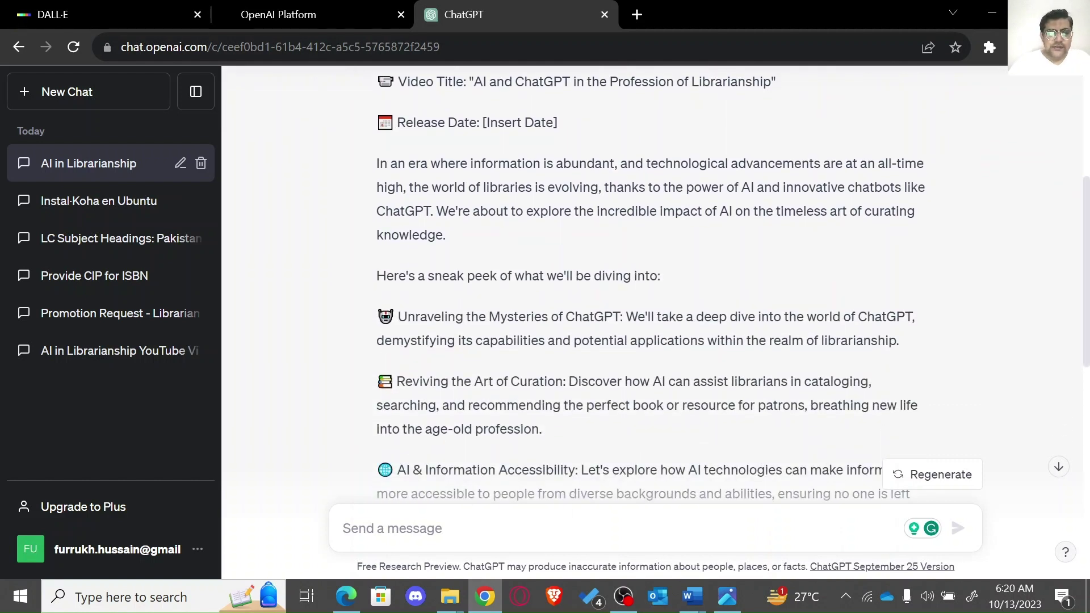
# Step: Ask ChatGPT to "shorten this" and review the shortened video announcement from its beginning
pyautogui.write('shorten')
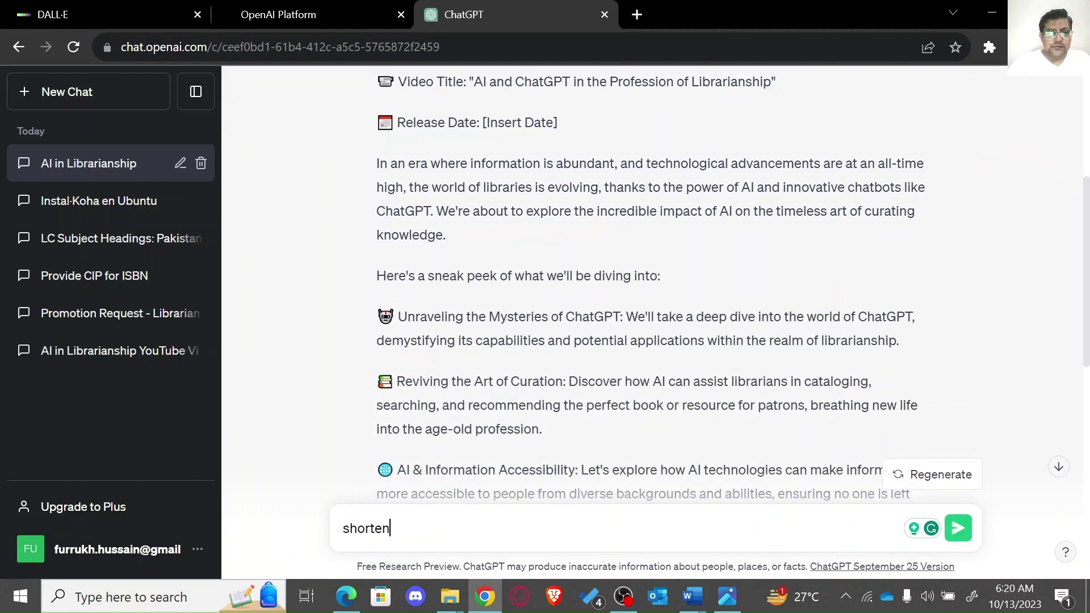
pyautogui.write(' this')
pyautogui.press('Return')
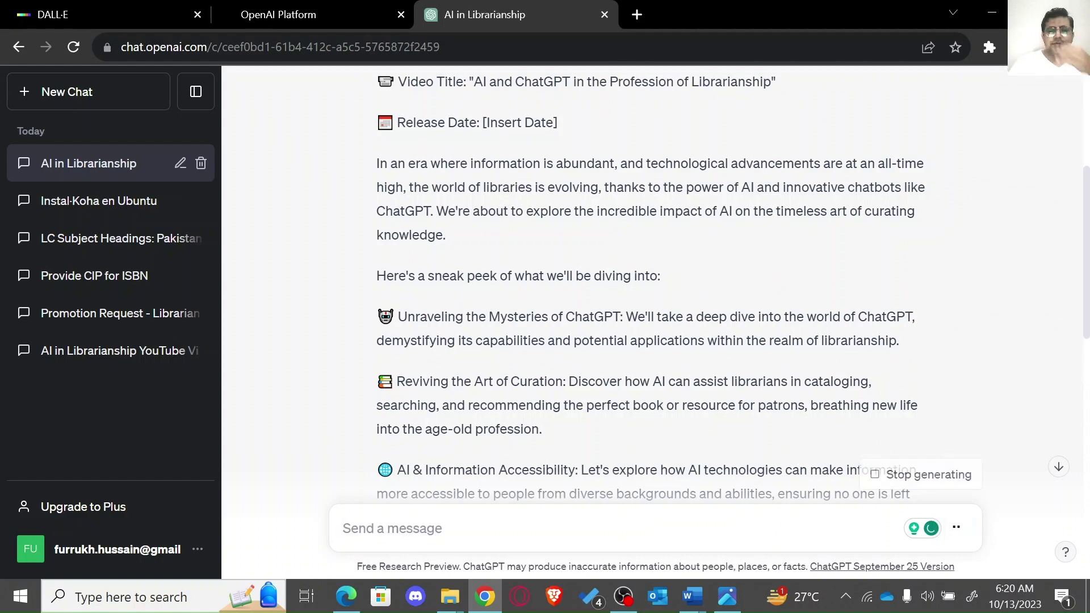
pyautogui.click(1058, 467)
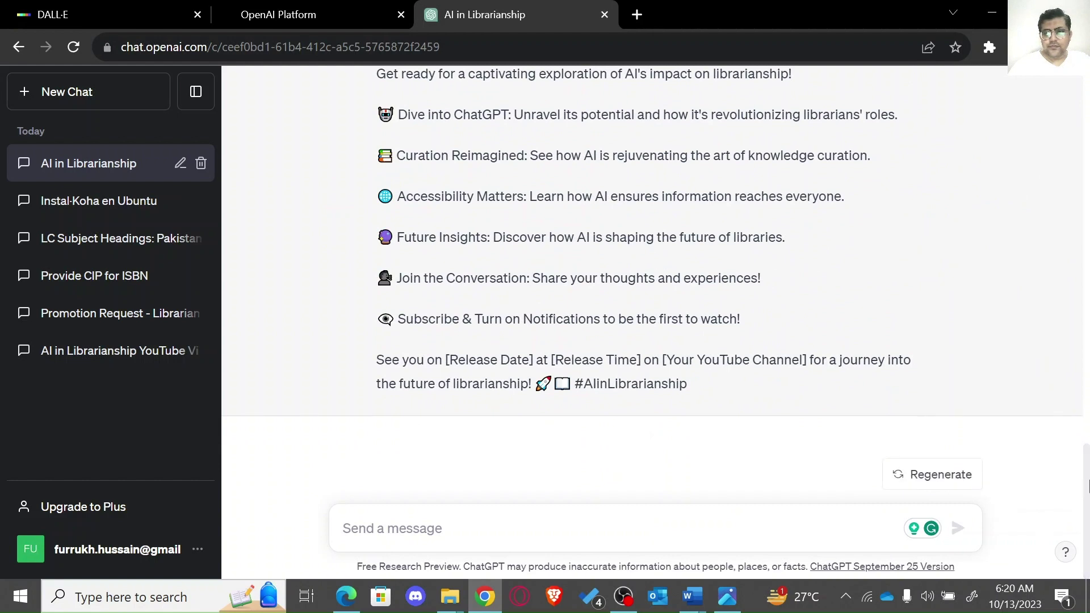
pyautogui.moveTo(1088, 491); pyautogui.dragTo(1088, 438)
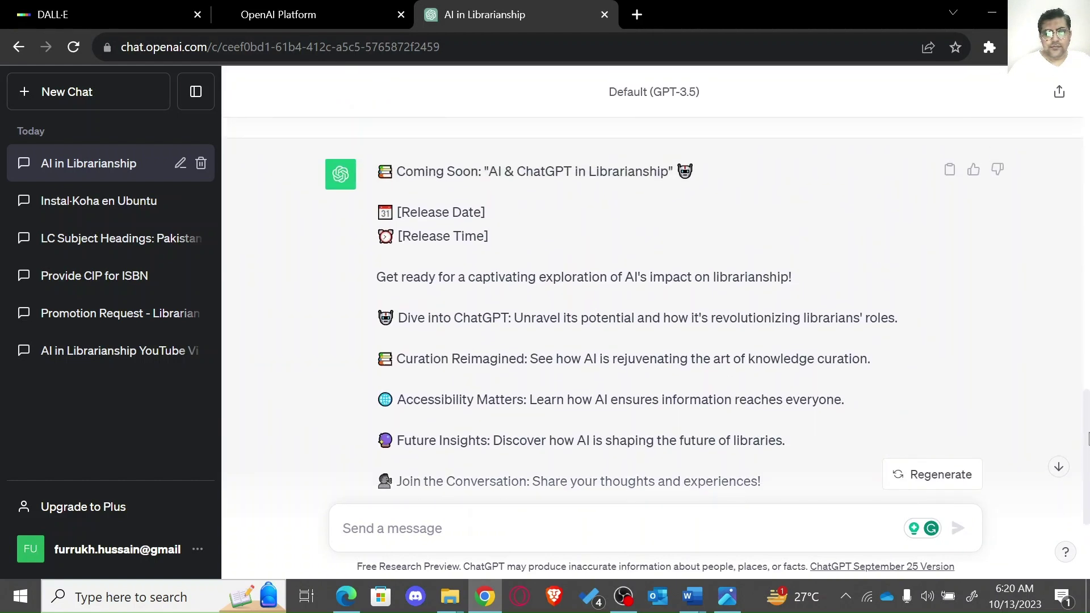
# Step: Send the follow-up request "avoid emojies" for the video announcement and review the rewritten post
pyautogui.write('avoid')
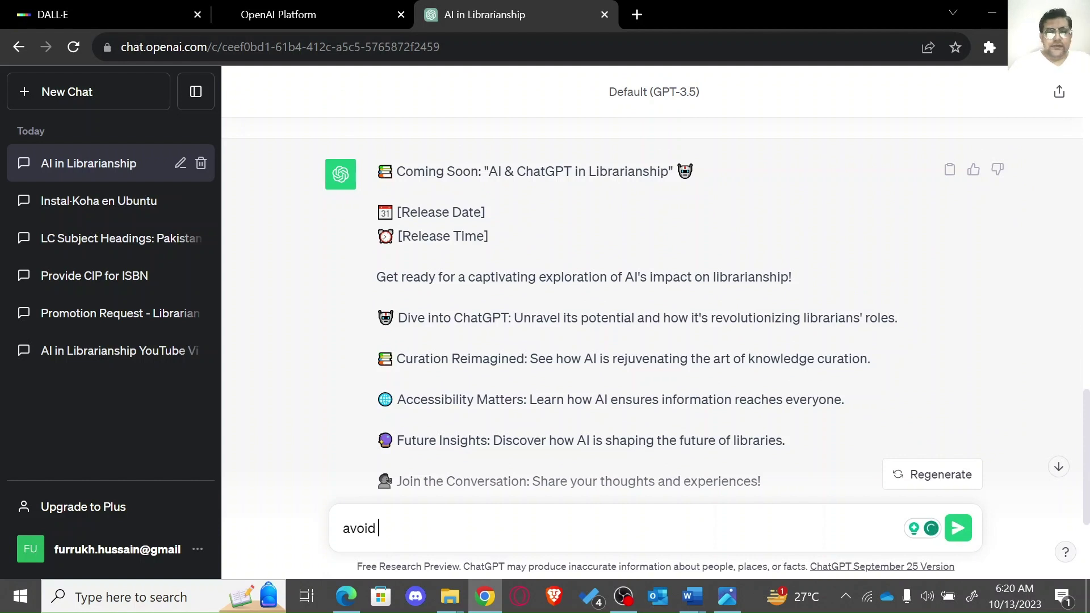
pyautogui.write(' e')
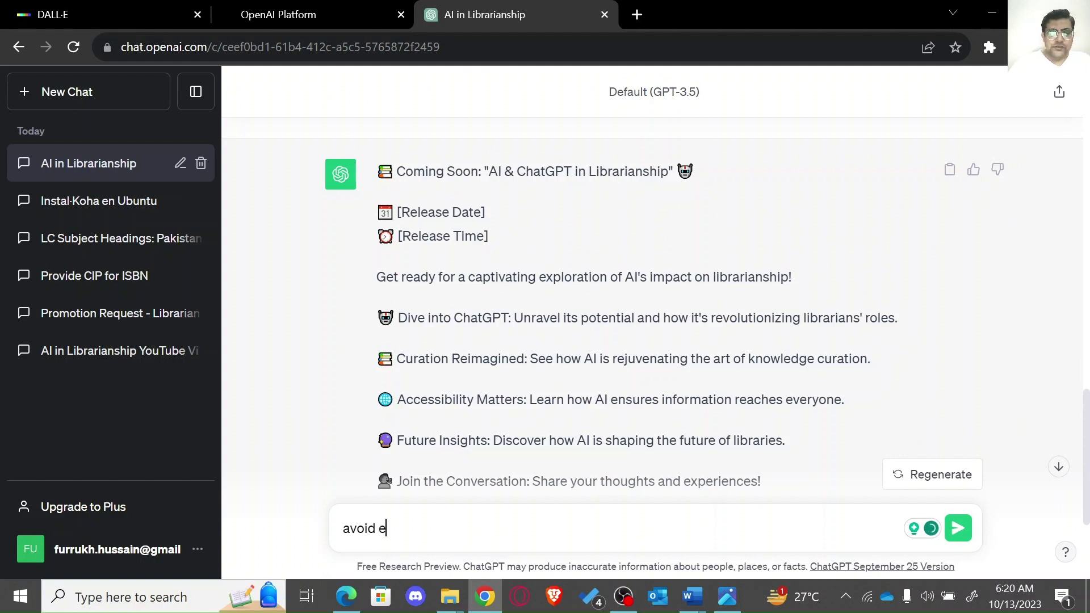
pyautogui.write('mojies')
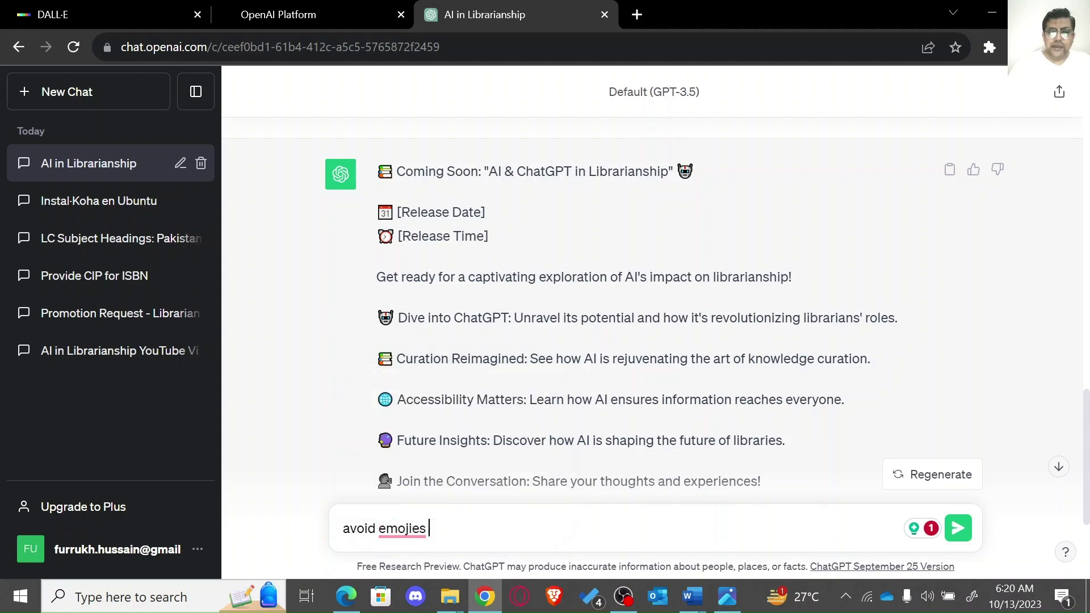
pyautogui.press('Return')
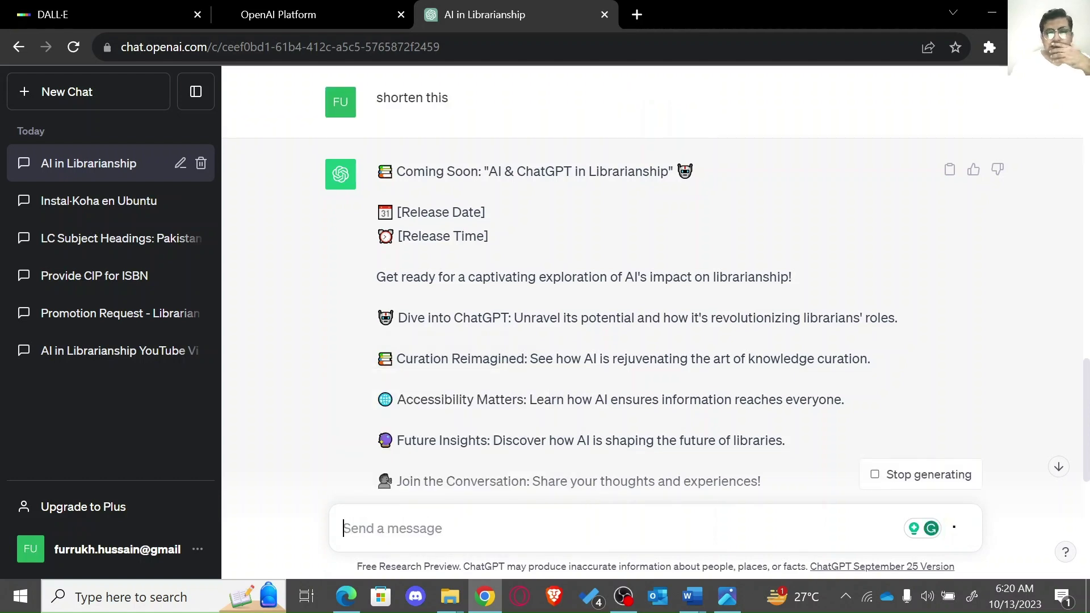
pyautogui.click(1058, 470)
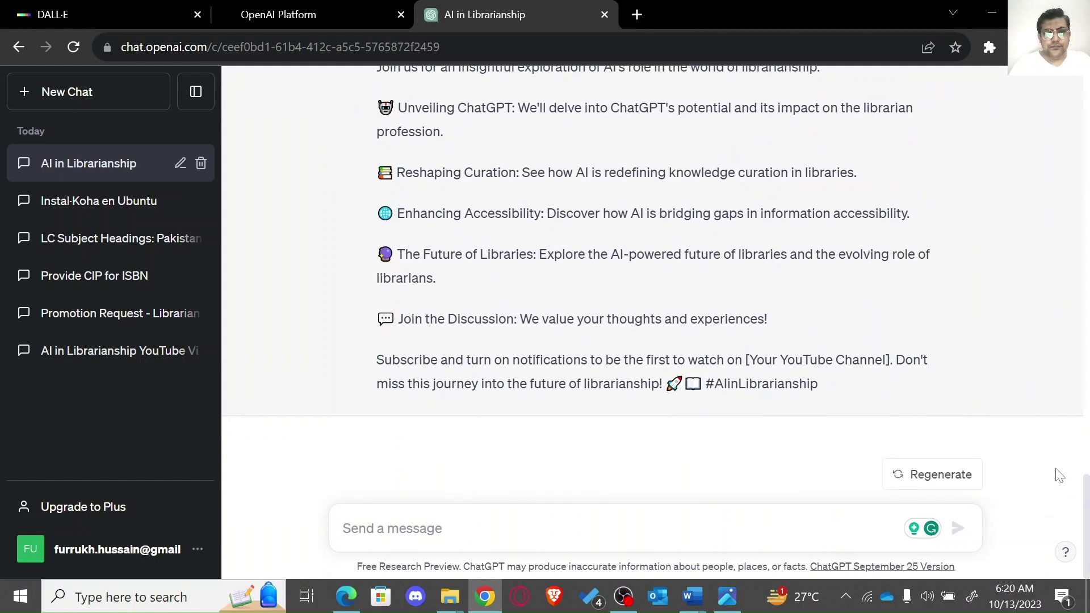
pyautogui.scroll(3, 1088, 443)
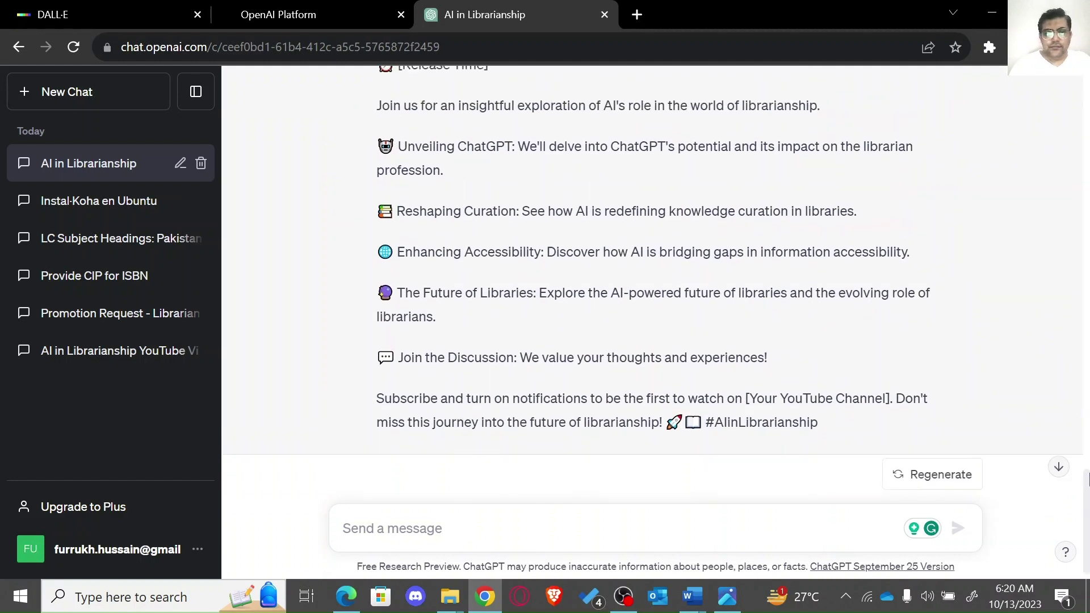
pyautogui.scroll(2, 1088, 455)
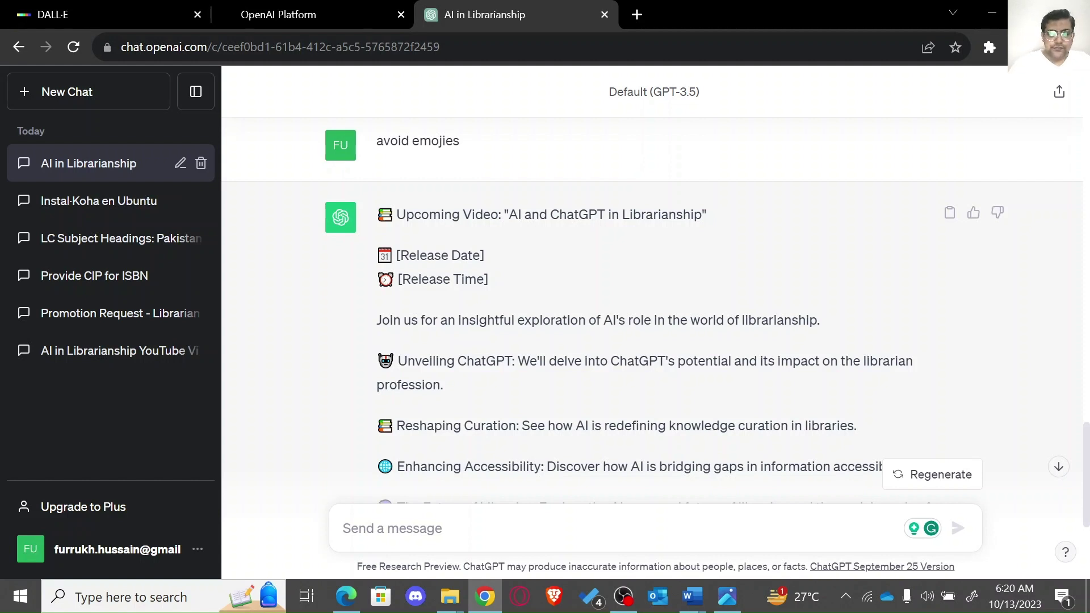
# Step: Repeat the request with the spelling corrected to "avoid emojis" and look over the new reply
pyautogui.write('avoid')
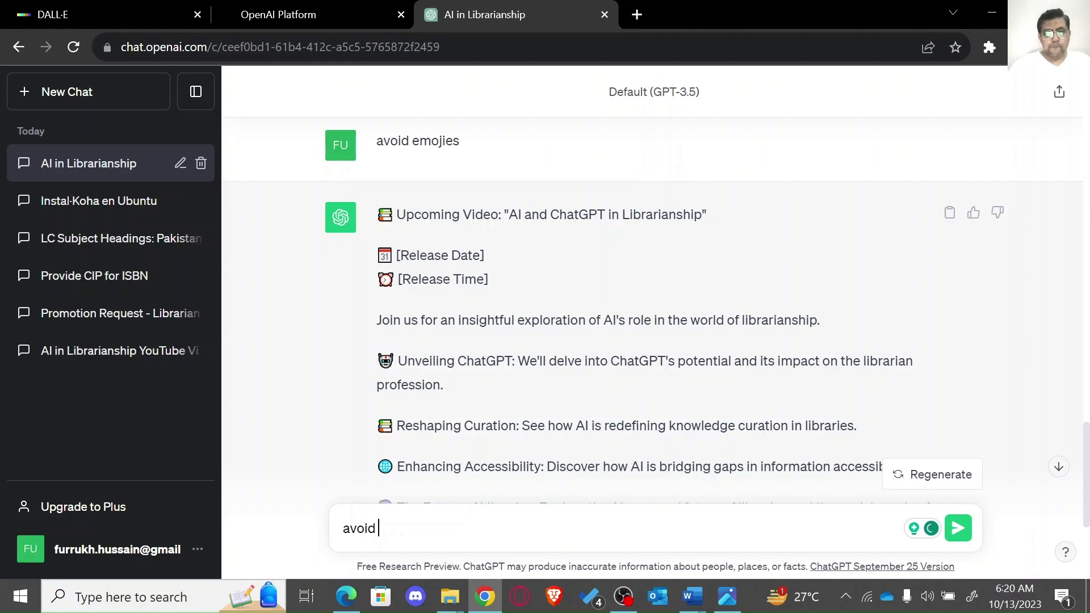
pyautogui.write(' emojies')
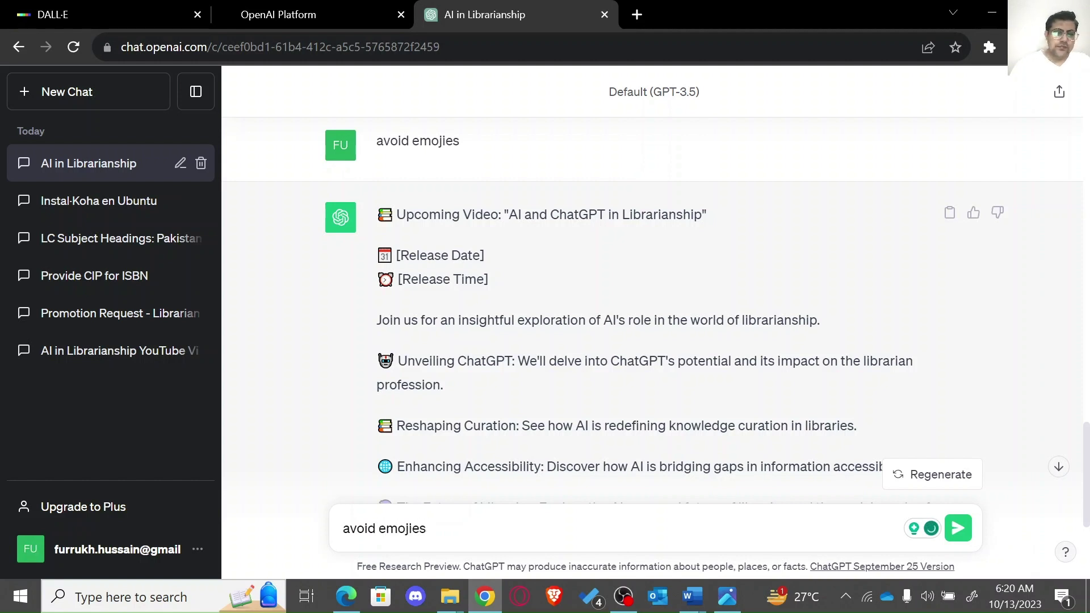
pyautogui.moveTo(405, 528)
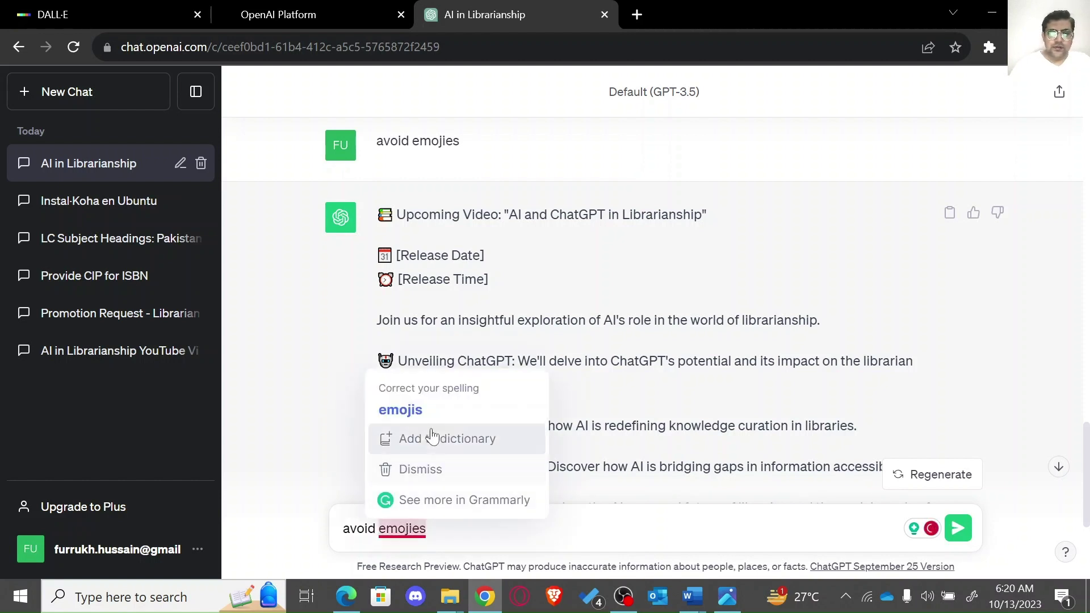
pyautogui.click(423, 411)
pyautogui.press('Return')
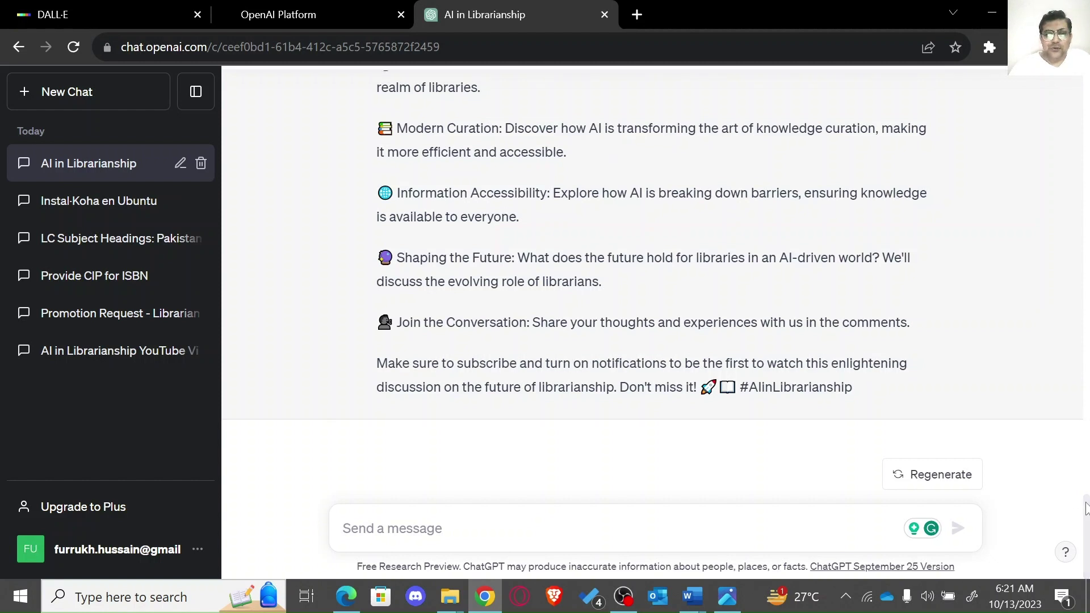
pyautogui.scroll(1, 1085, 505)
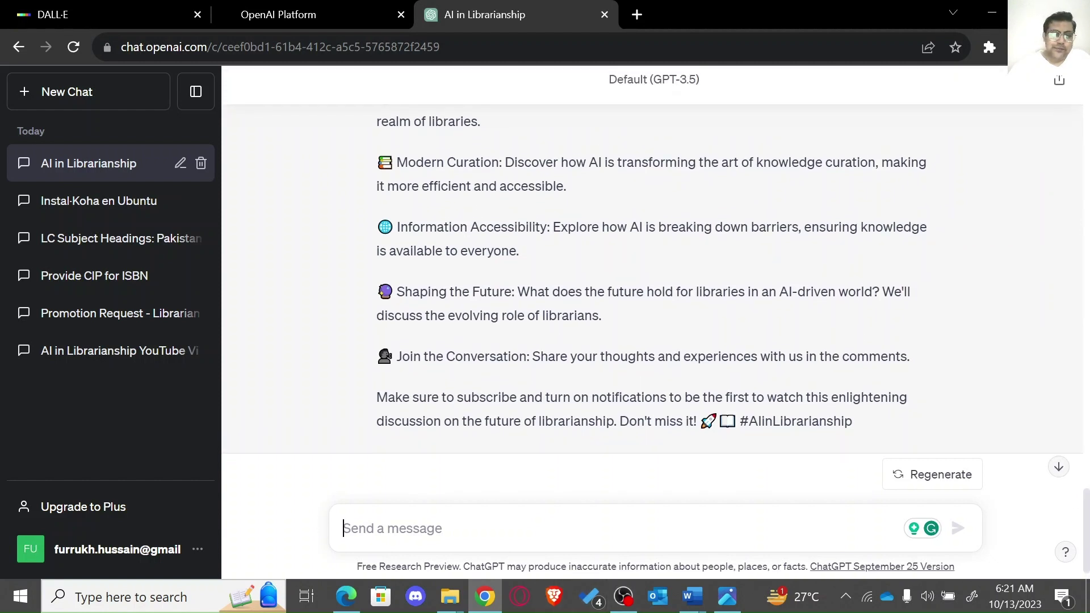
# Step: Send the request "please remove emojis in the text and just make a brief post for social media" and view the reply
pyautogui.write('pleas')
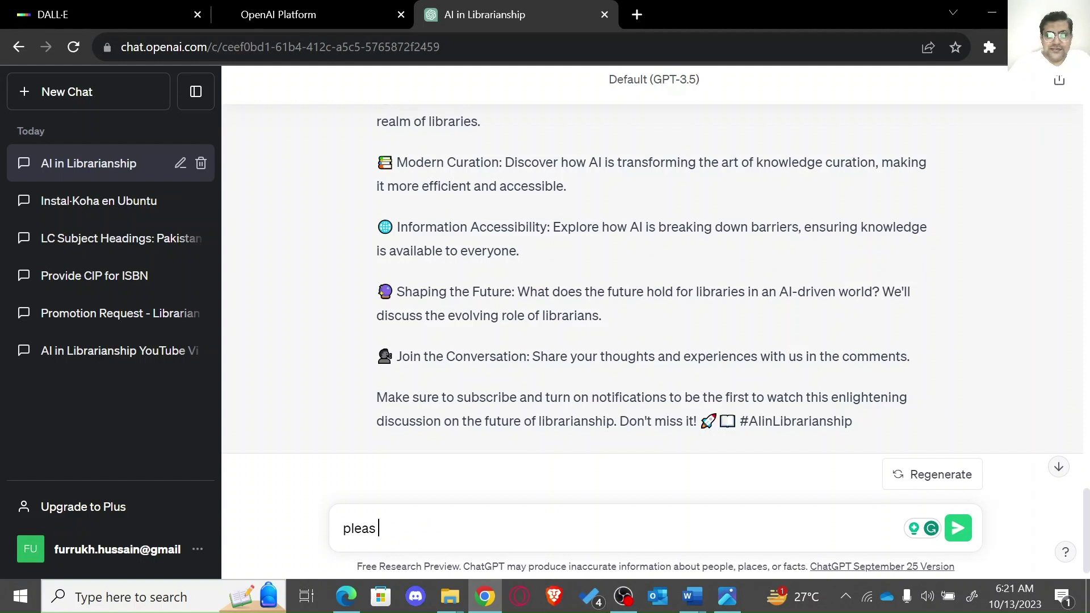
pyautogui.write('e')
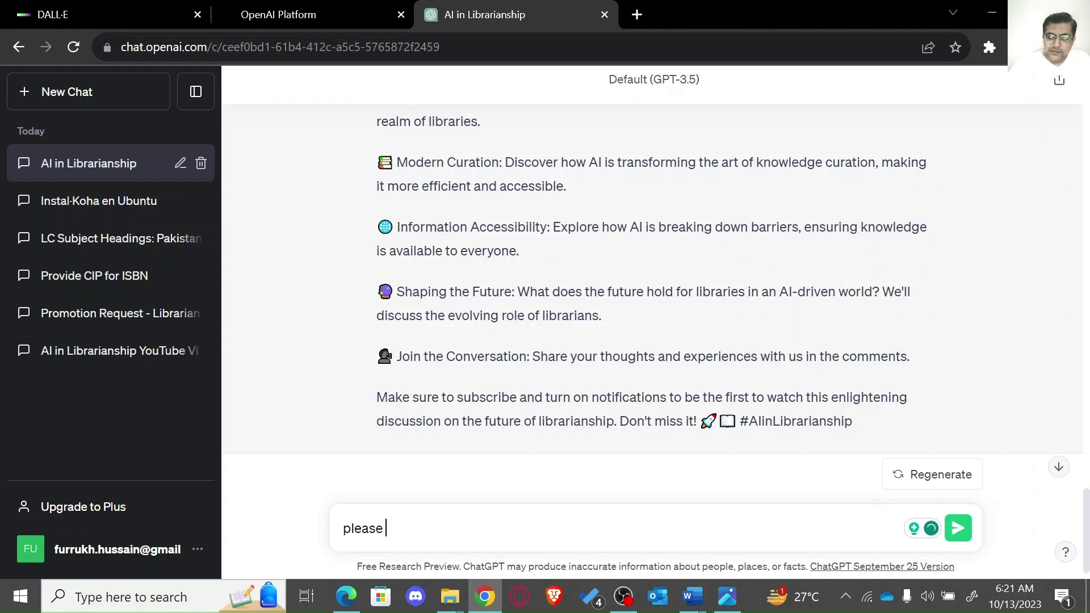
pyautogui.write(' remove ')
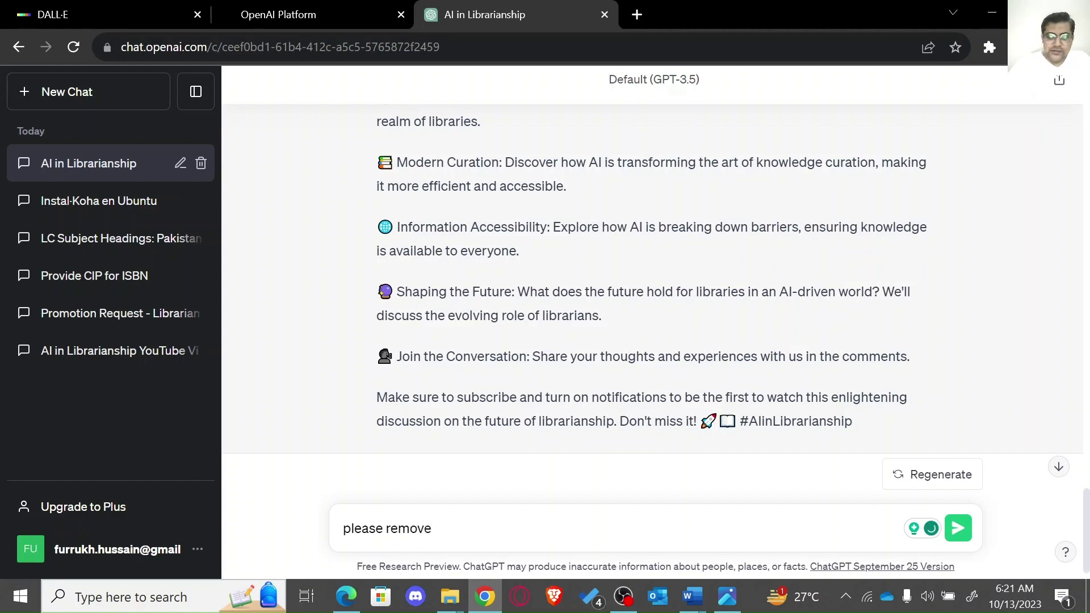
pyautogui.write('em')
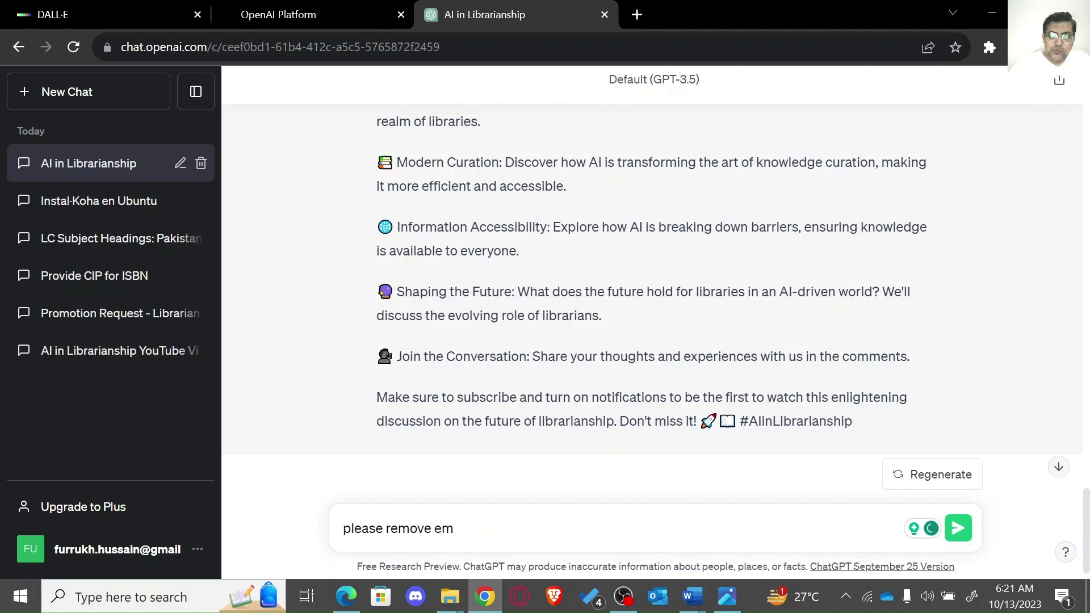
pyautogui.write('ojis ')
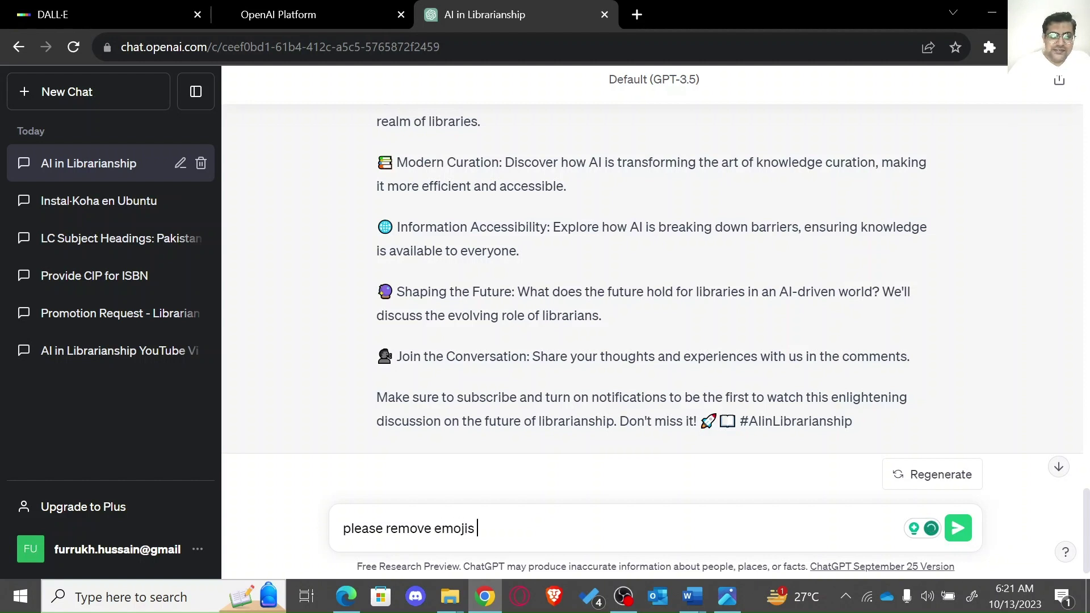
pyautogui.write('in te')
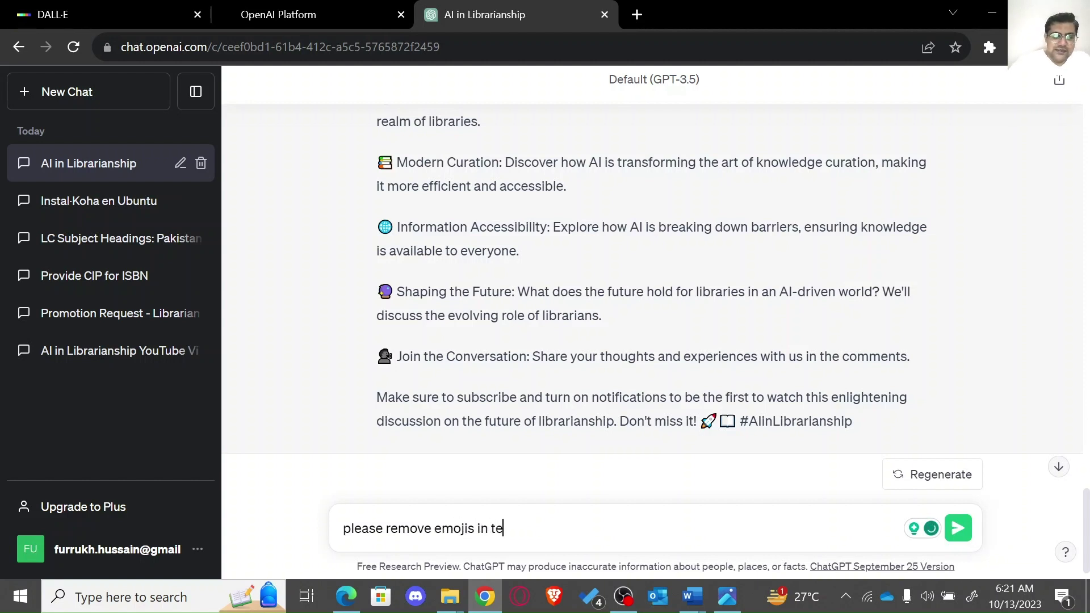
pyautogui.press('BackSpace')
pyautogui.write('he te')
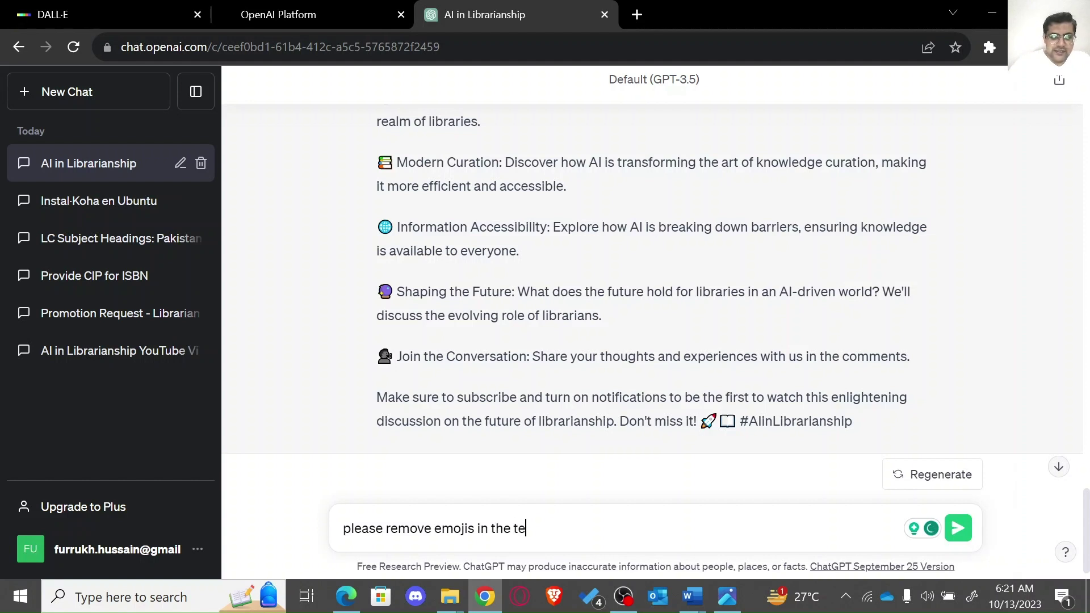
pyautogui.write('xt and ju')
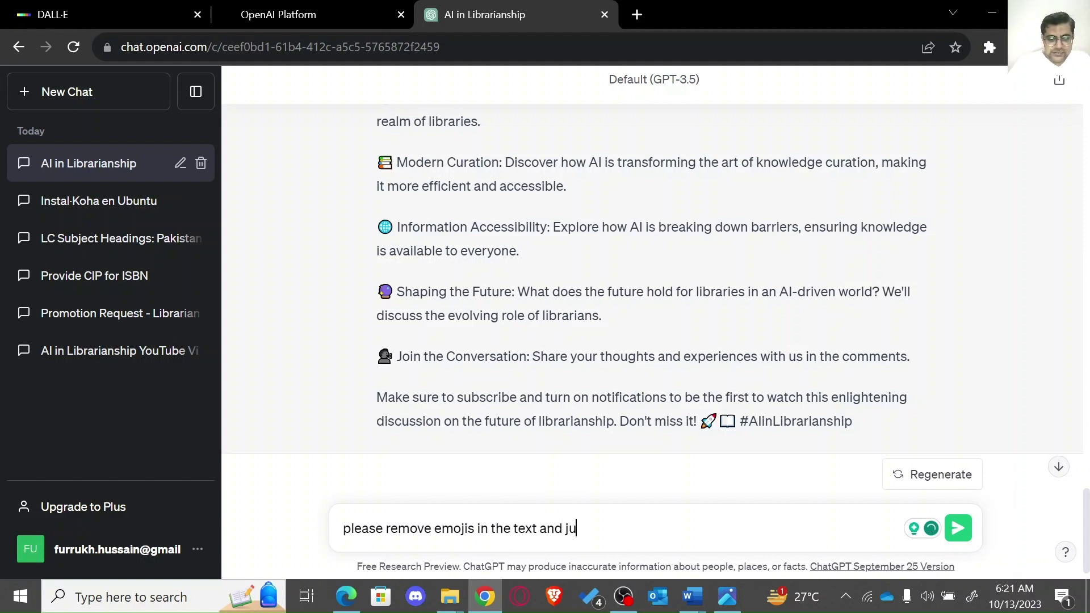
pyautogui.write('st a brie')
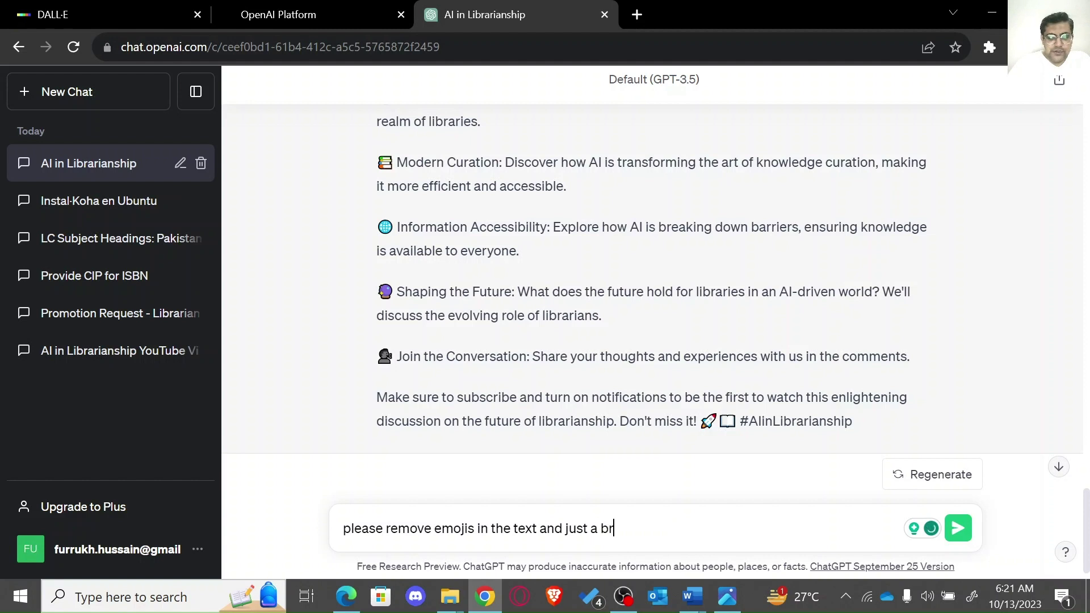
pyautogui.press('BackSpace')
pyautogui.press('BackSpace')
pyautogui.press('BackSpace')
pyautogui.press('BackSpace')
pyautogui.press('BackSpace')
pyautogui.press('BackSpace')
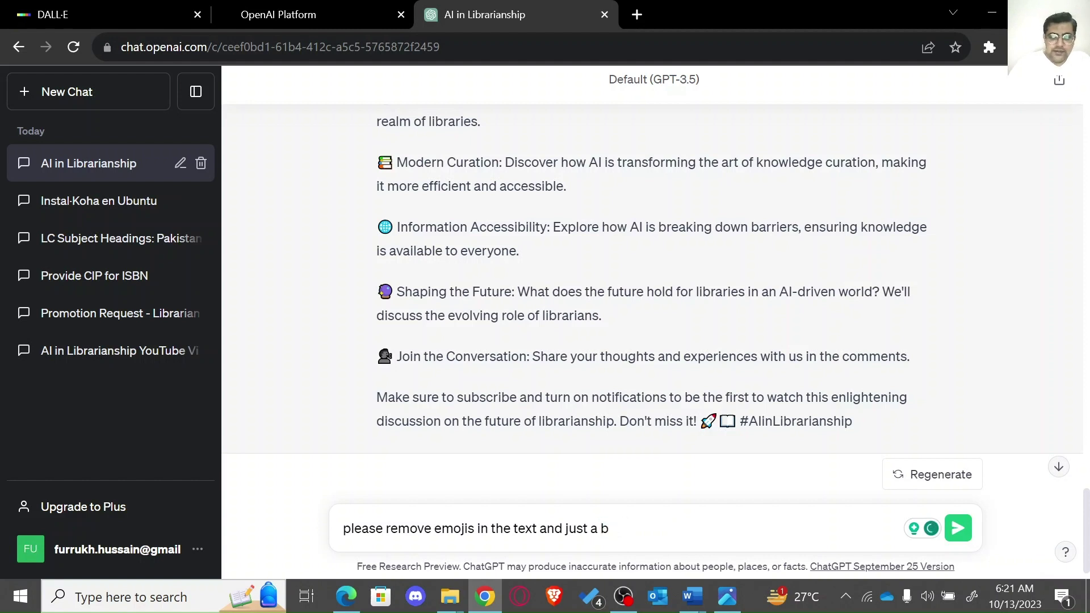
pyautogui.write('make')
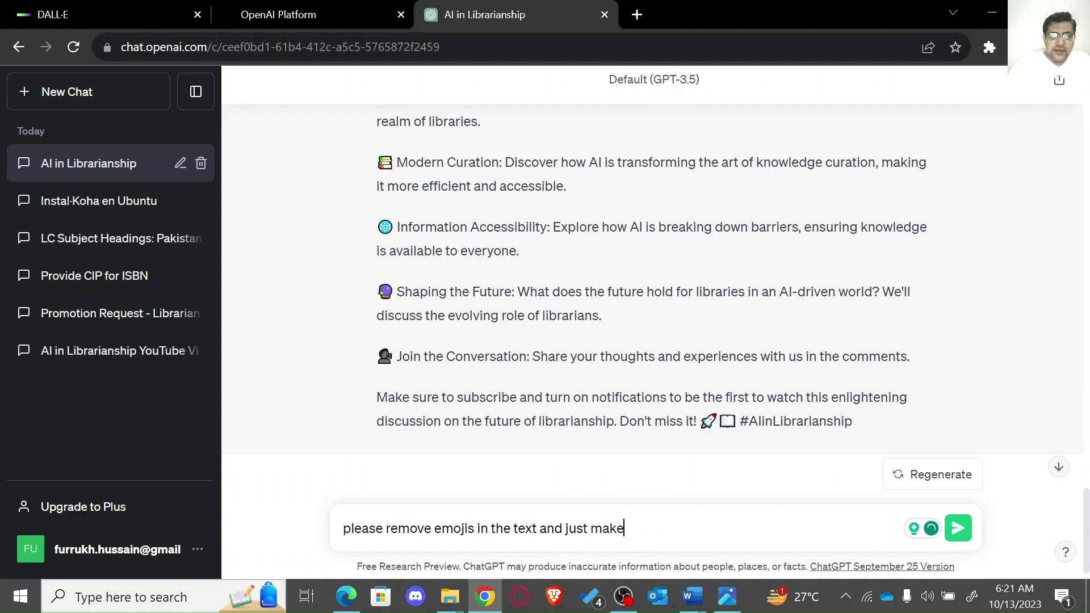
pyautogui.write(' a brief ')
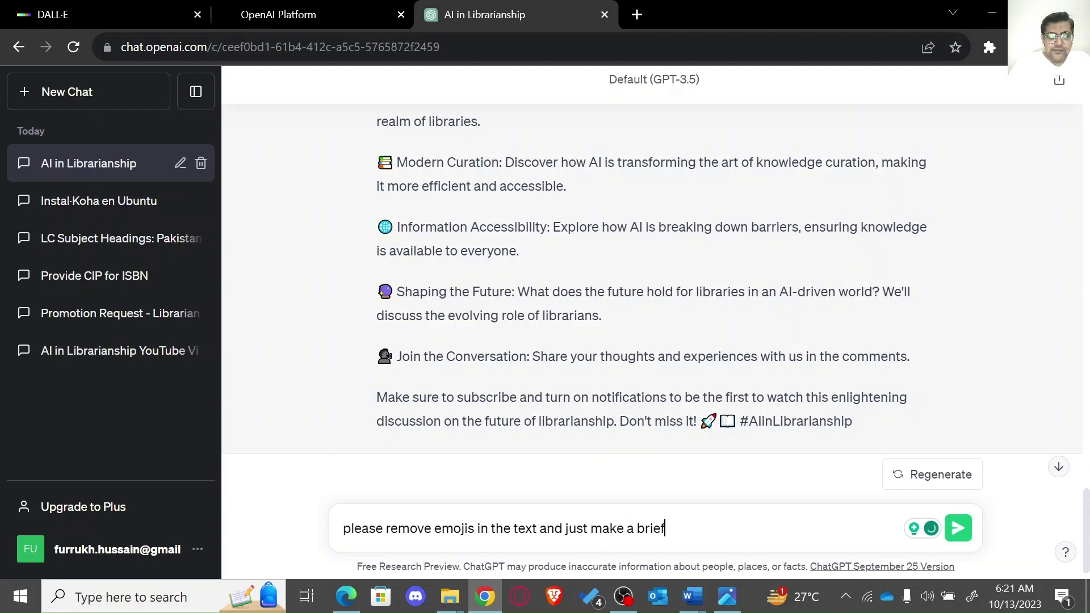
pyautogui.write('pos')
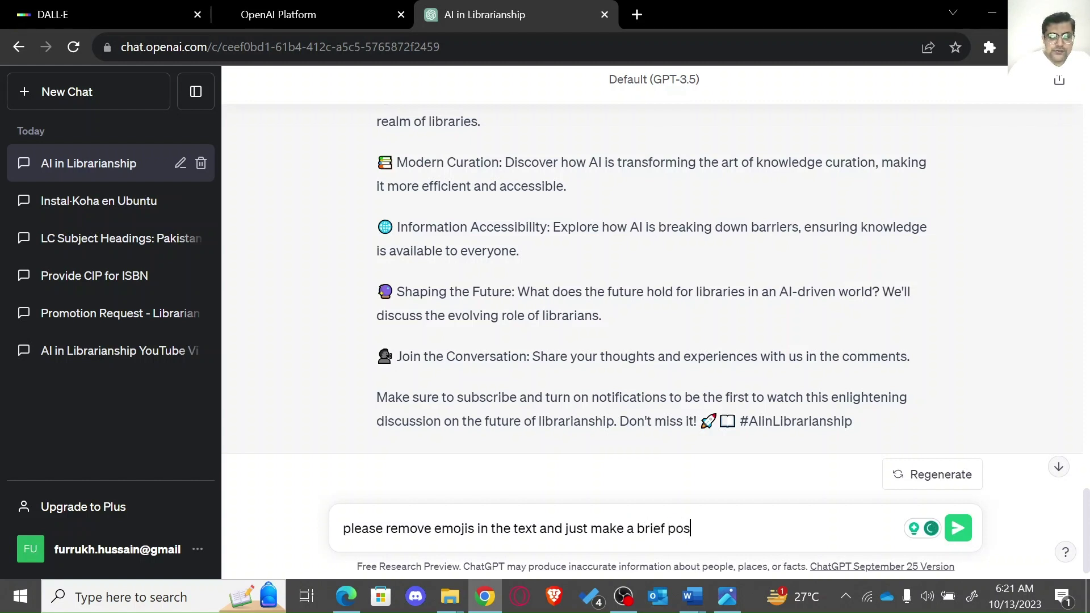
pyautogui.write('t for socia')
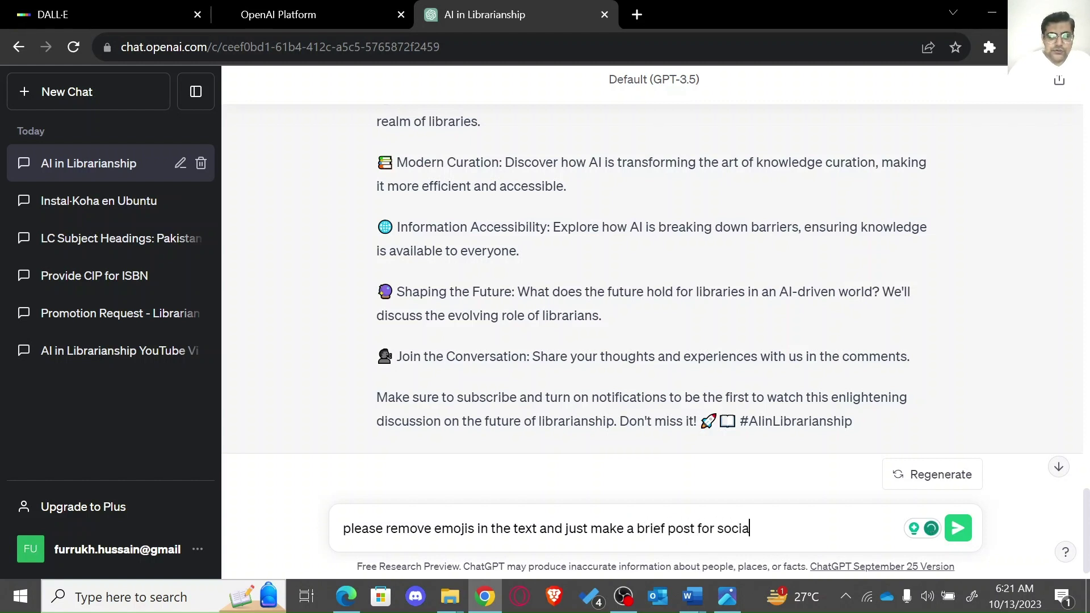
pyautogui.write('l media')
pyautogui.press('Return')
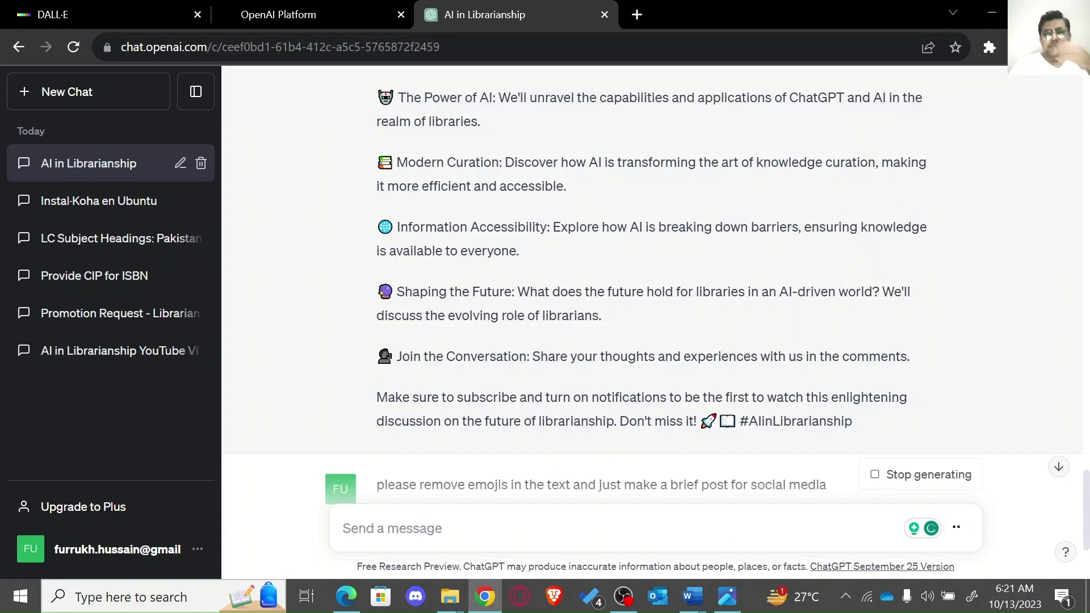
pyautogui.click(1061, 467)
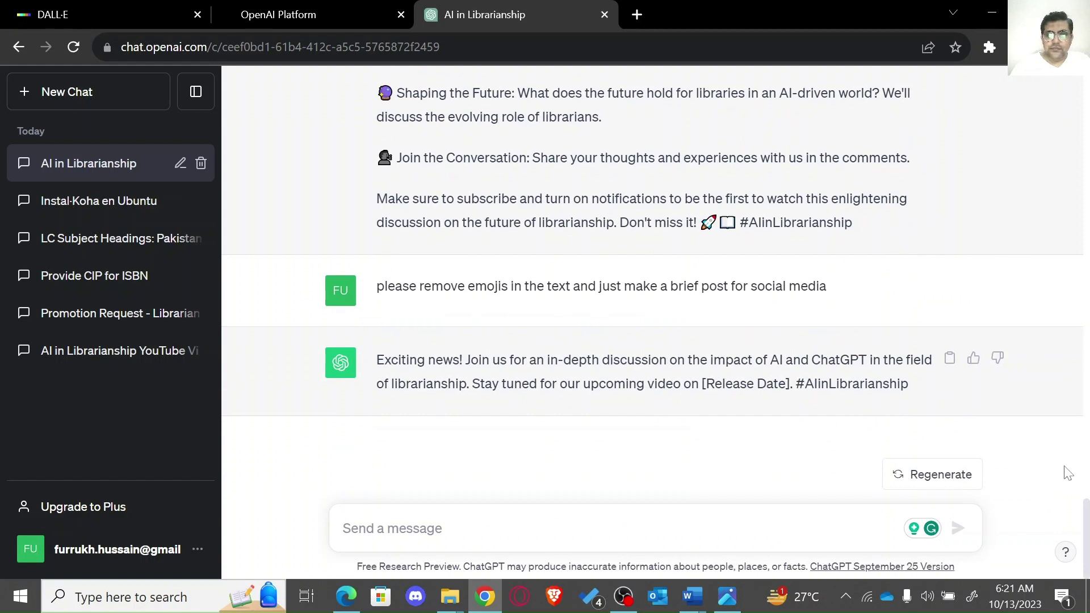
# Step: Copy the brief social media post and look back at the earlier shortened announcement in the chat
pyautogui.click(950, 360)
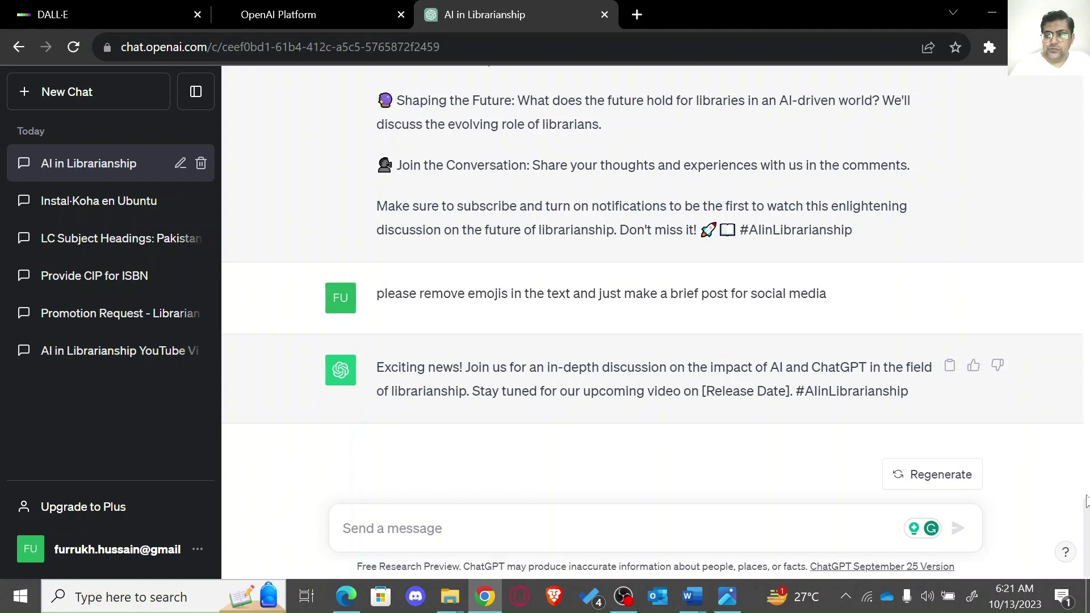
pyautogui.moveTo(1086, 528); pyautogui.dragTo(1081, 275)
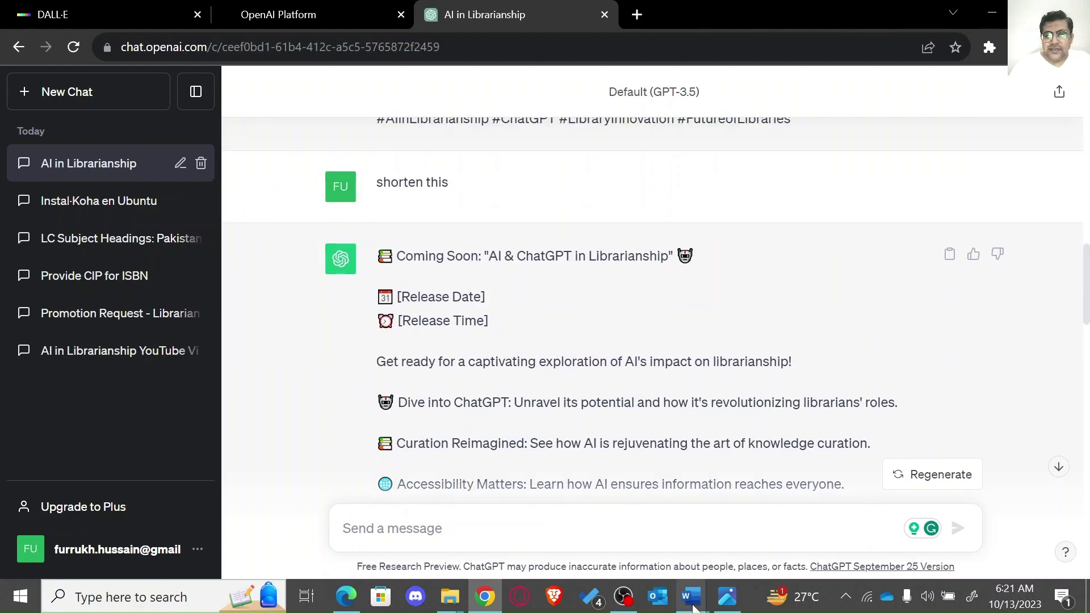
# Step: Switch to the Word document and copy the line "Write a prompt for a picture featuring Mind on Books and library promotion."
pyautogui.moveTo(691, 596)
pyautogui.click(599, 531)
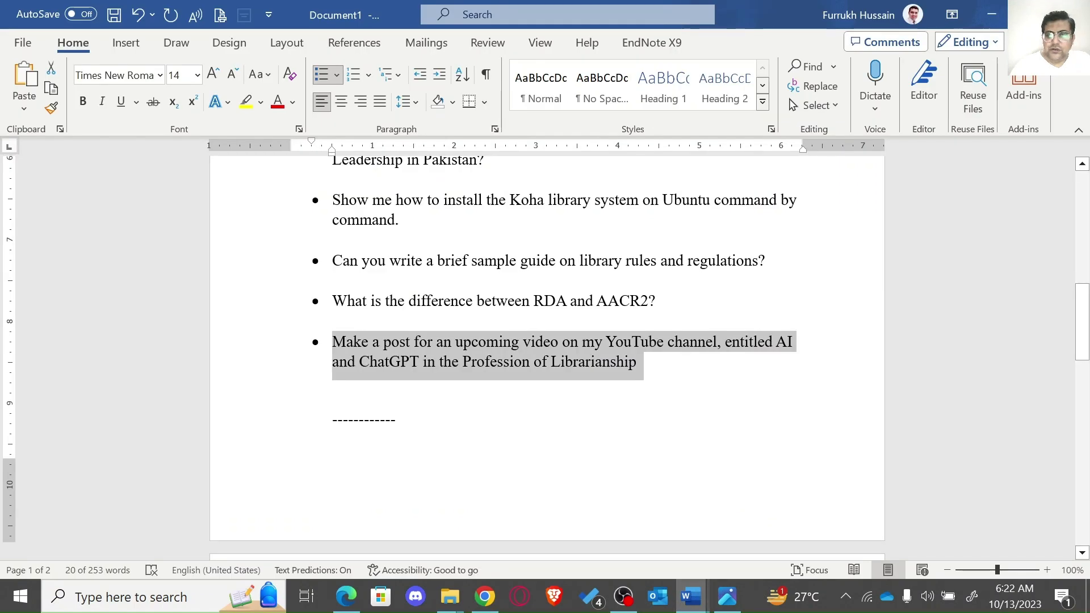
pyautogui.moveTo(1081, 341); pyautogui.dragTo(1084, 410)
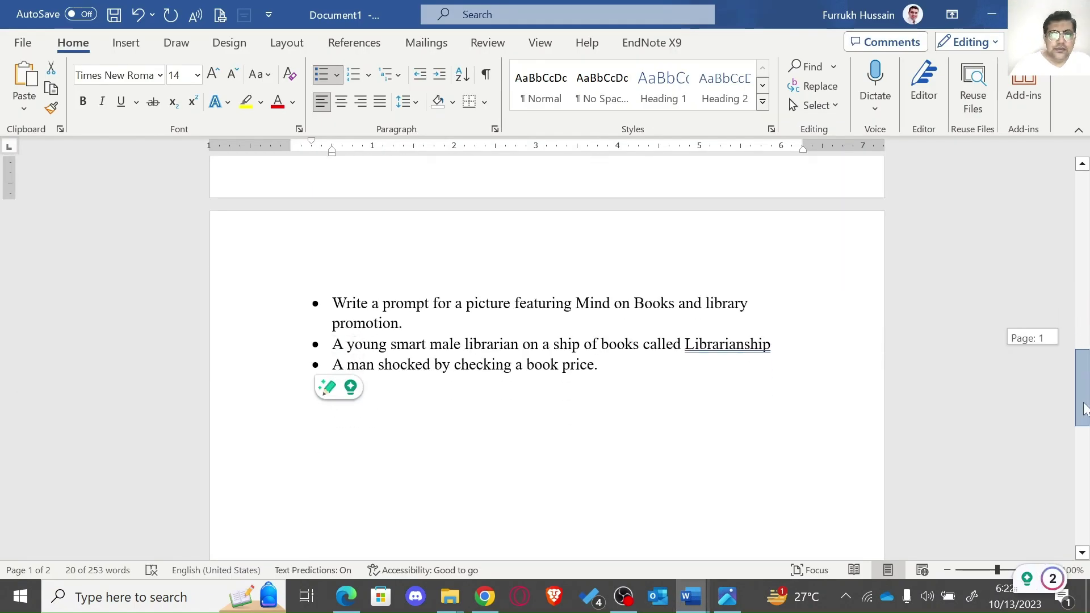
pyautogui.click(417, 303)
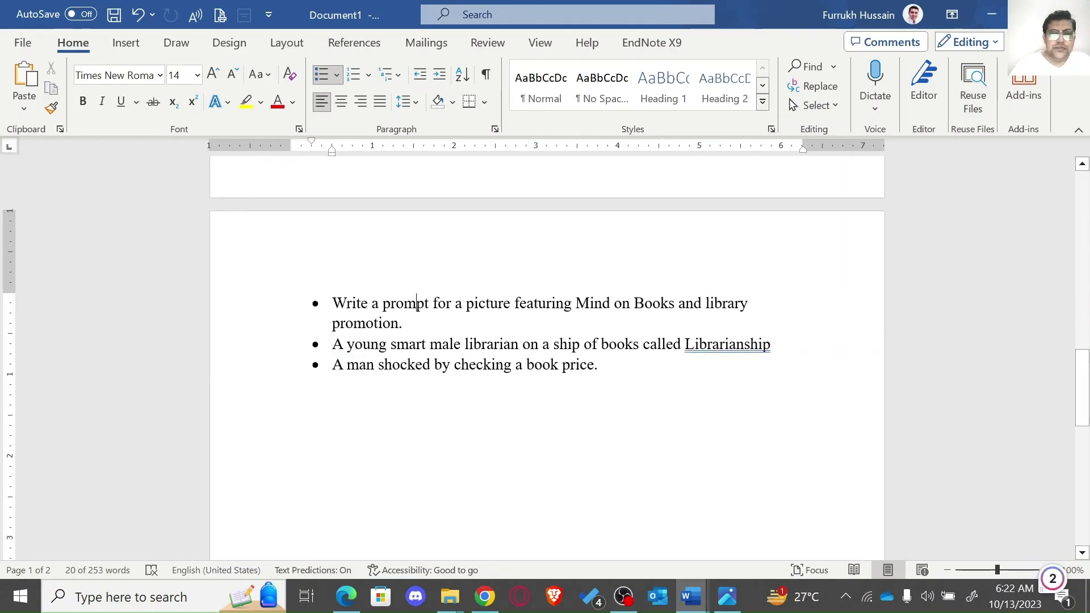
pyautogui.click(402, 323)
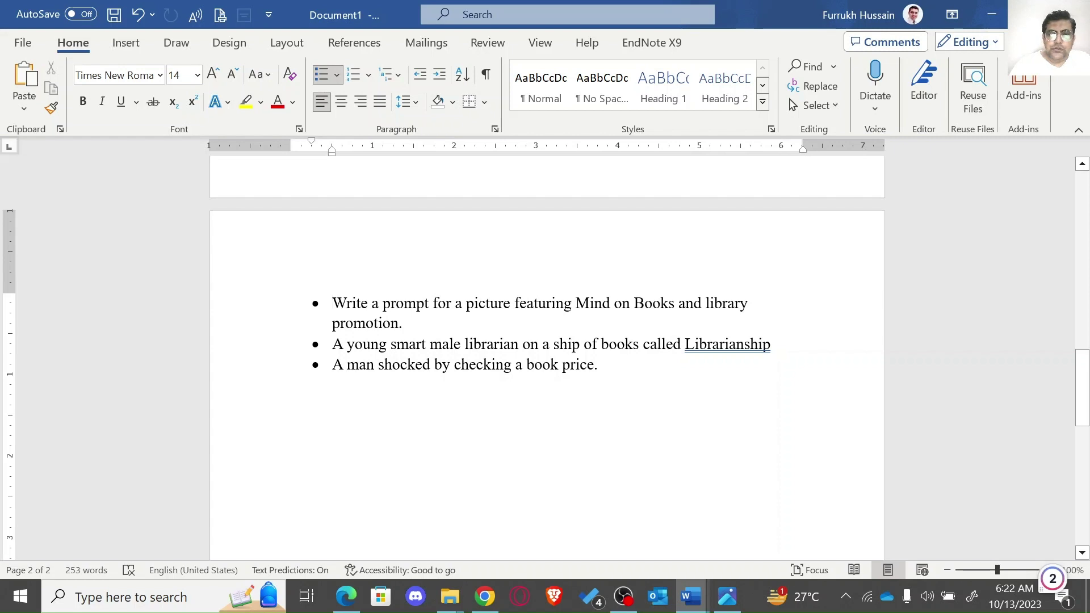
pyautogui.tripleClick(349, 302)
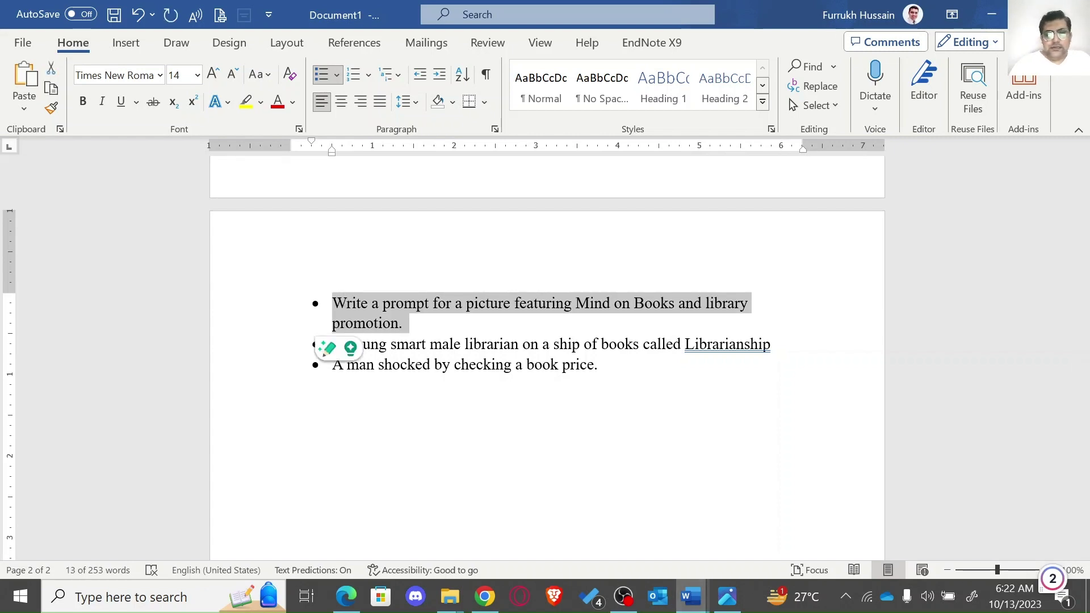
# Step: Return to ChatGPT in Chrome, send the copied picture-prompt request without its bullet character, and view the reply
pyautogui.click(484, 596)
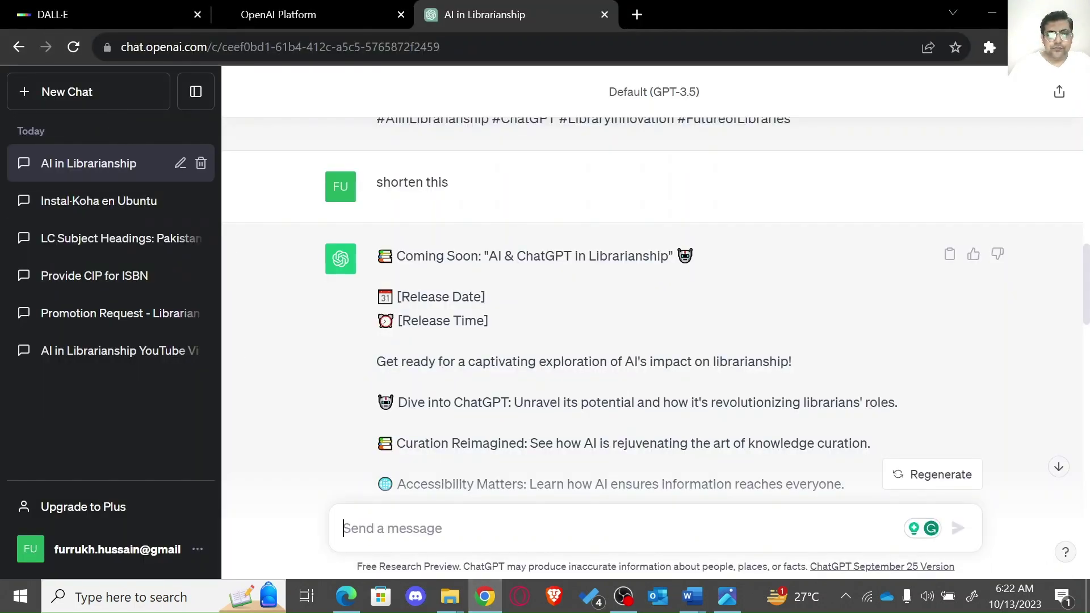
pyautogui.hotkey('ctrl', 'v')
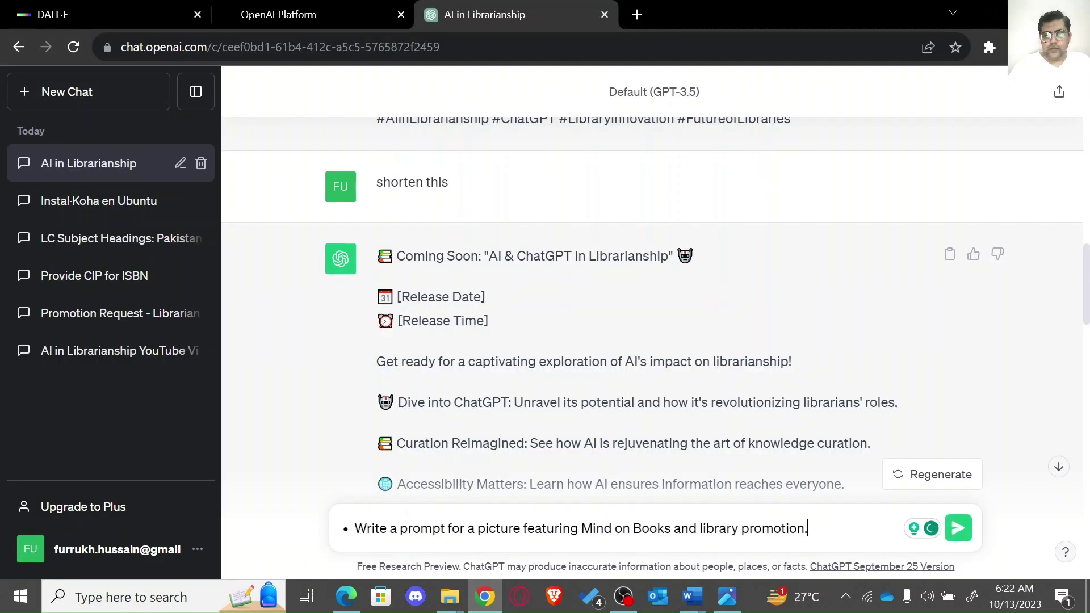
pyautogui.press('BackSpace')
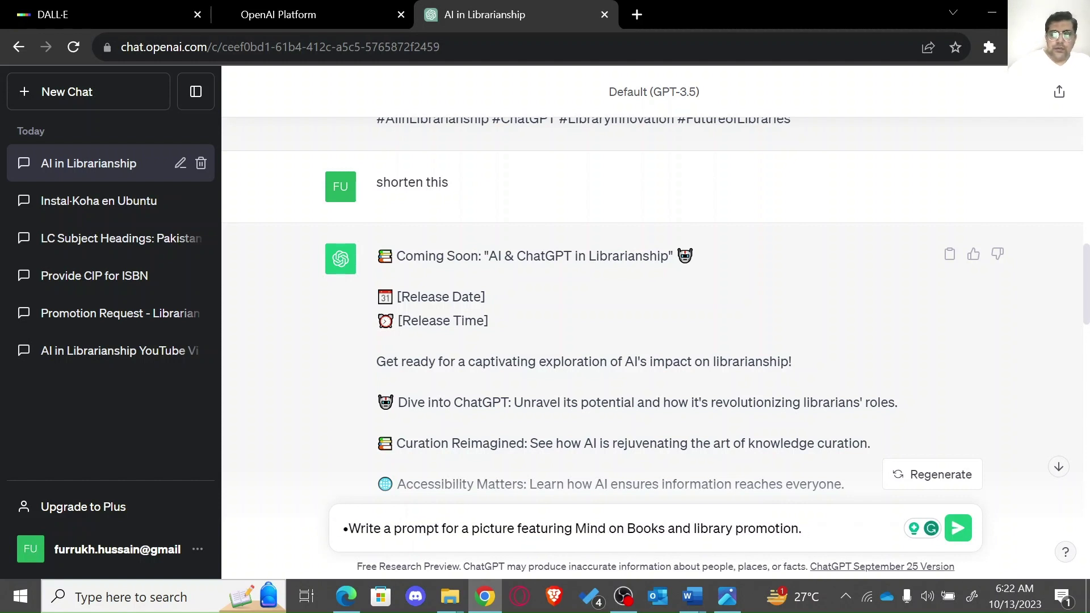
pyautogui.press('BackSpace')
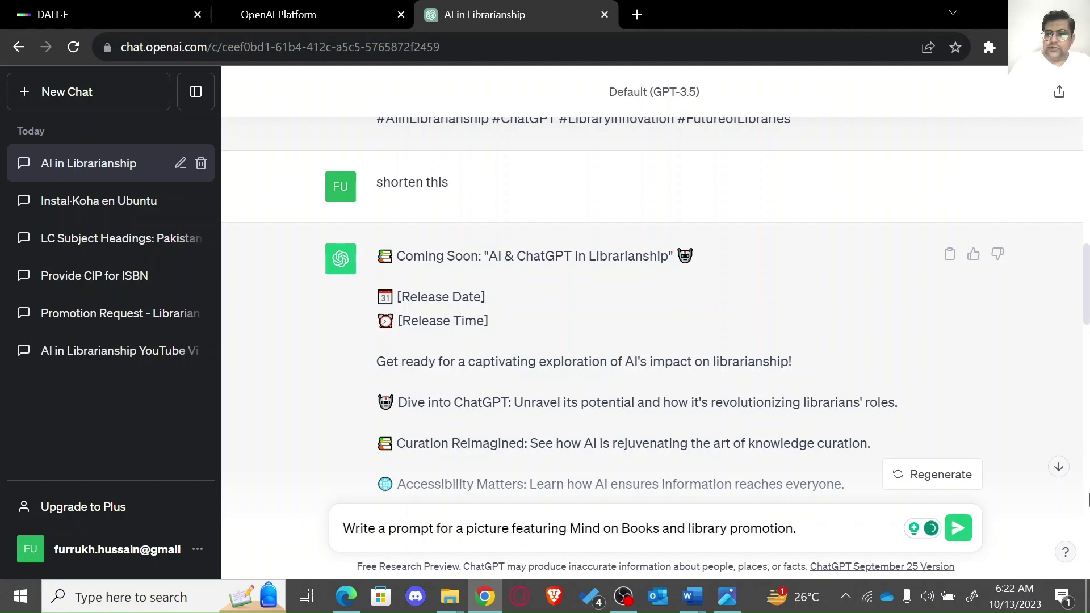
pyautogui.click(964, 536)
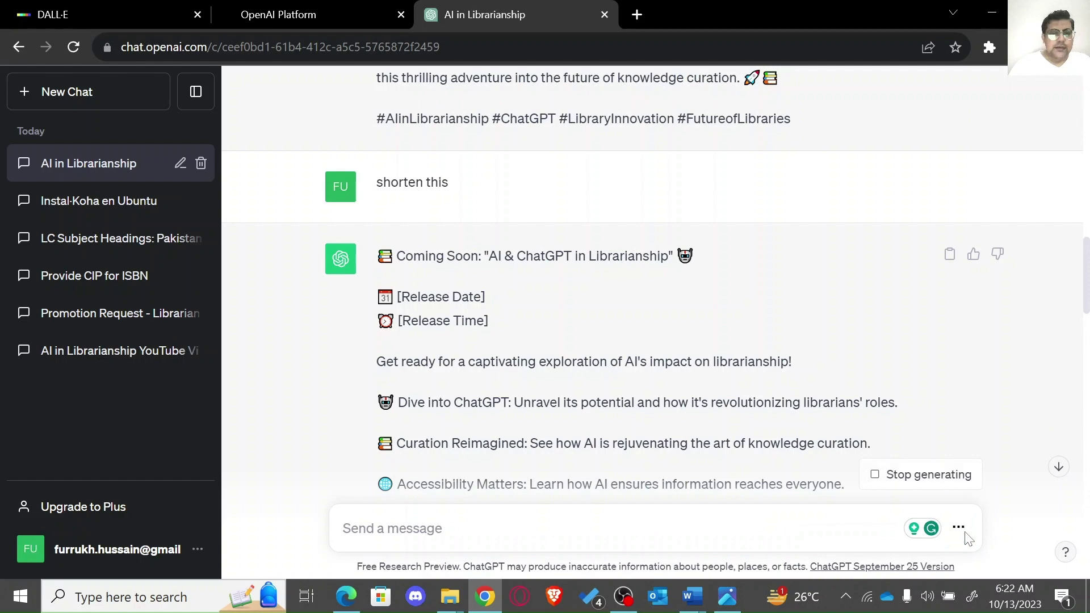
pyautogui.click(1058, 467)
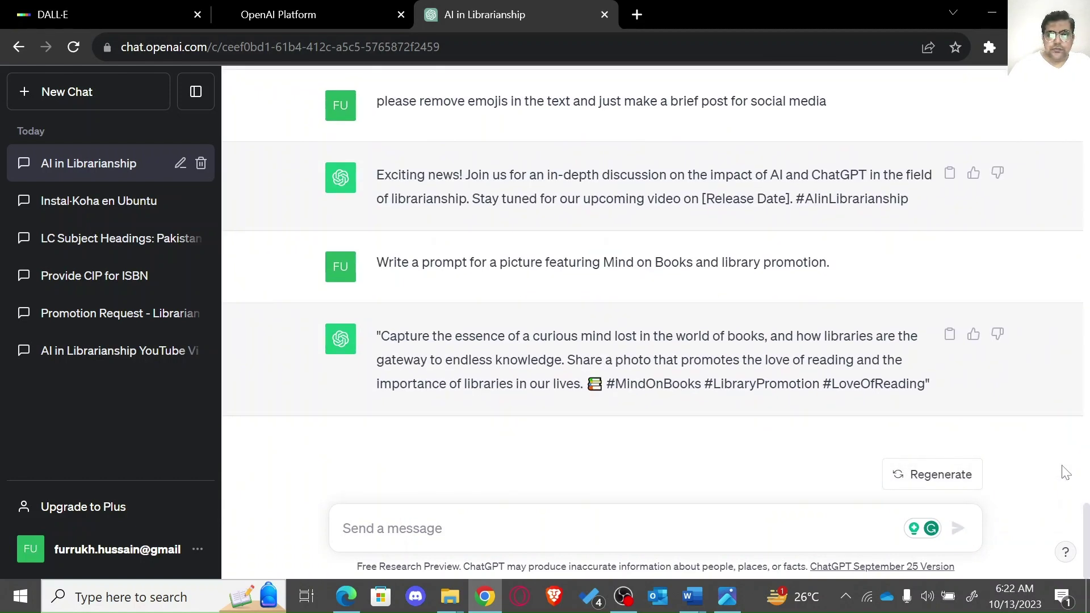
# Step: Copy ChatGPT's picture prompt into the image description on the DALL·E page
pyautogui.click(949, 337)
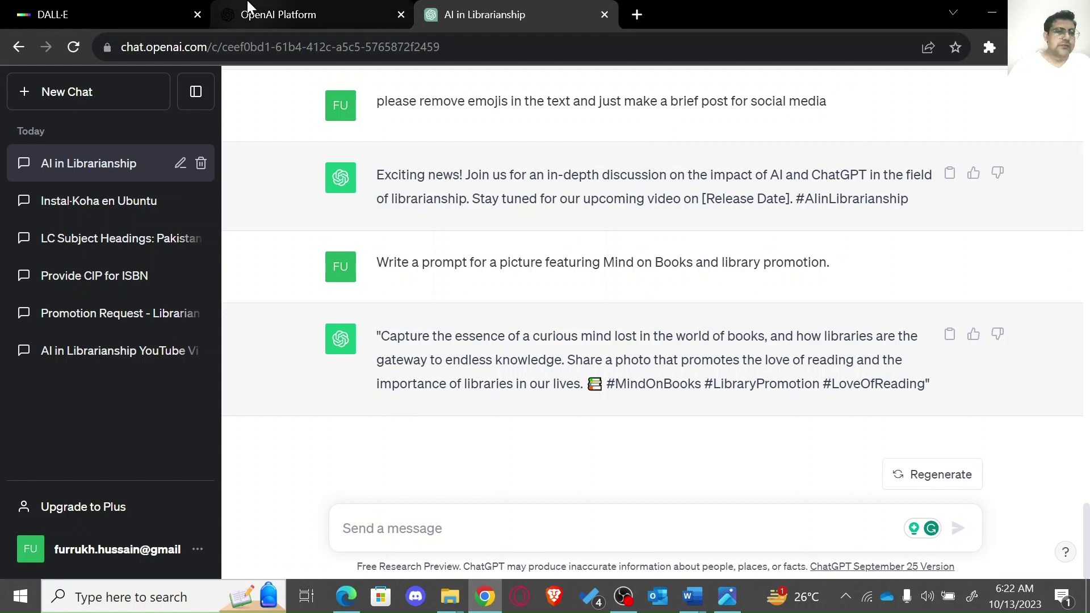
pyautogui.click(72, 8)
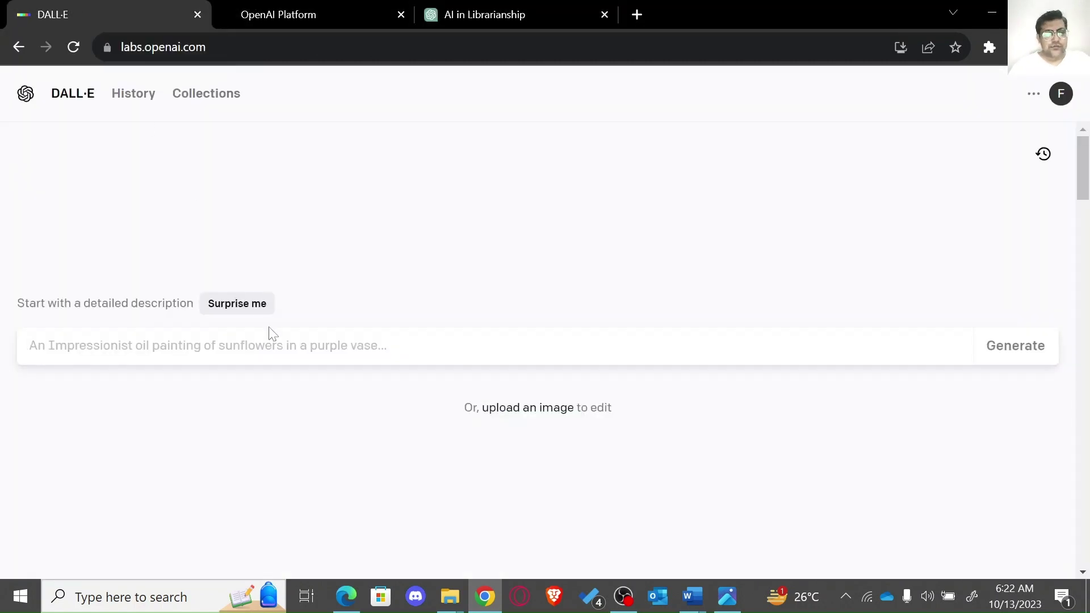
pyautogui.hotkey('ctrl', 'v')
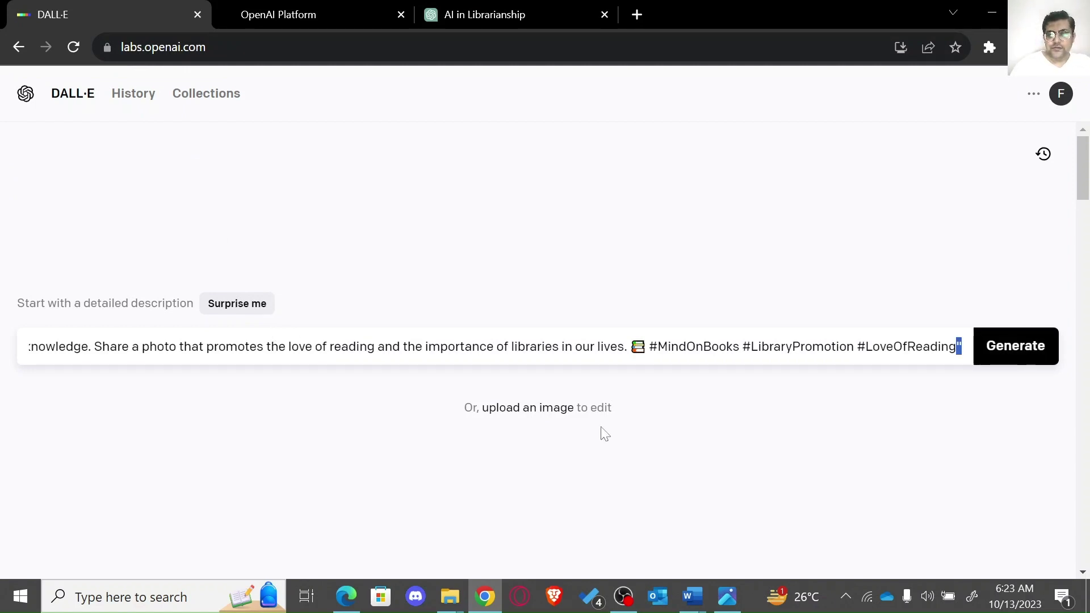
# Step: Remove the book emoji, the three hashtags and the closing quotation mark from the description's end and generate the images
pyautogui.hotkey('shift', 'Left')
pyautogui.hotkey('shift', 'Left')
pyautogui.hotkey('shift', 'Left')
pyautogui.hotkey('shift', 'Left')
pyautogui.hotkey('shift', 'Left')
pyautogui.hotkey('shift', 'Left')
pyautogui.hotkey('shift', 'Left')
pyautogui.hotkey('shift', 'Left')
pyautogui.hotkey('shift', 'Left')
pyautogui.hotkey('shift', 'Left')
pyautogui.hotkey('shift', 'Left')
pyautogui.hotkey('shift', 'Left')
pyautogui.hotkey('shift', 'Left')
pyautogui.hotkey('shift', 'Left')
pyautogui.hotkey('shift', 'Left')
pyautogui.hotkey('shift', 'Left')
pyautogui.hotkey('shift', 'Left')
pyautogui.hotkey('shift', 'Left')
pyautogui.hotkey('shift', 'Left')
pyautogui.hotkey('shift', 'Left')
pyautogui.hotkey('shift', 'Left')
pyautogui.hotkey('shift', 'Left')
pyautogui.hotkey('shift', 'Left')
pyautogui.hotkey('shift', 'Left')
pyautogui.hotkey('shift', 'Left')
pyautogui.hotkey('shift', 'Left')
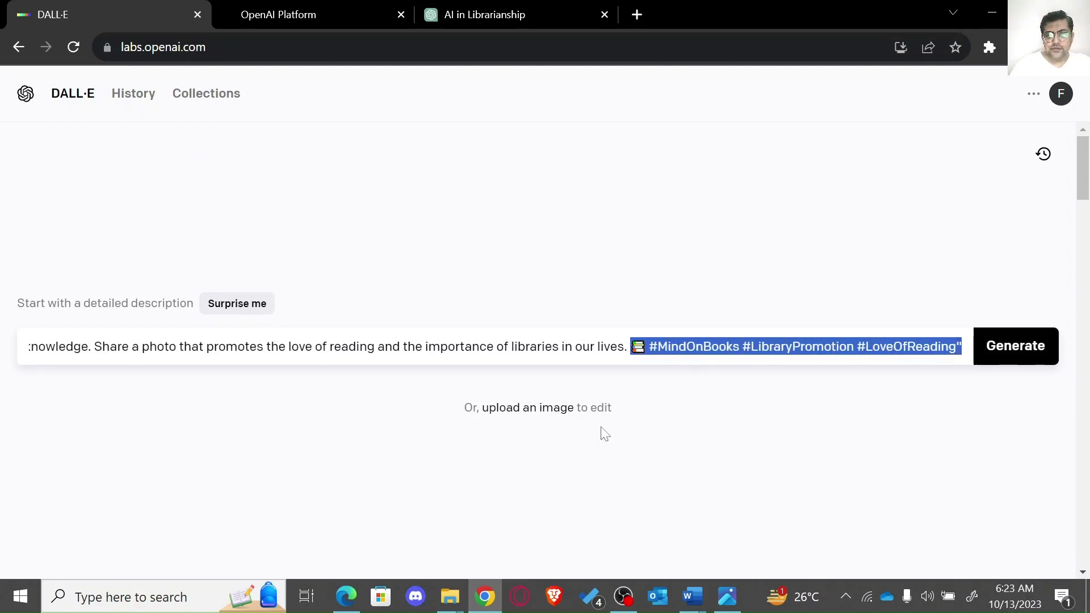
pyautogui.press('BackSpace')
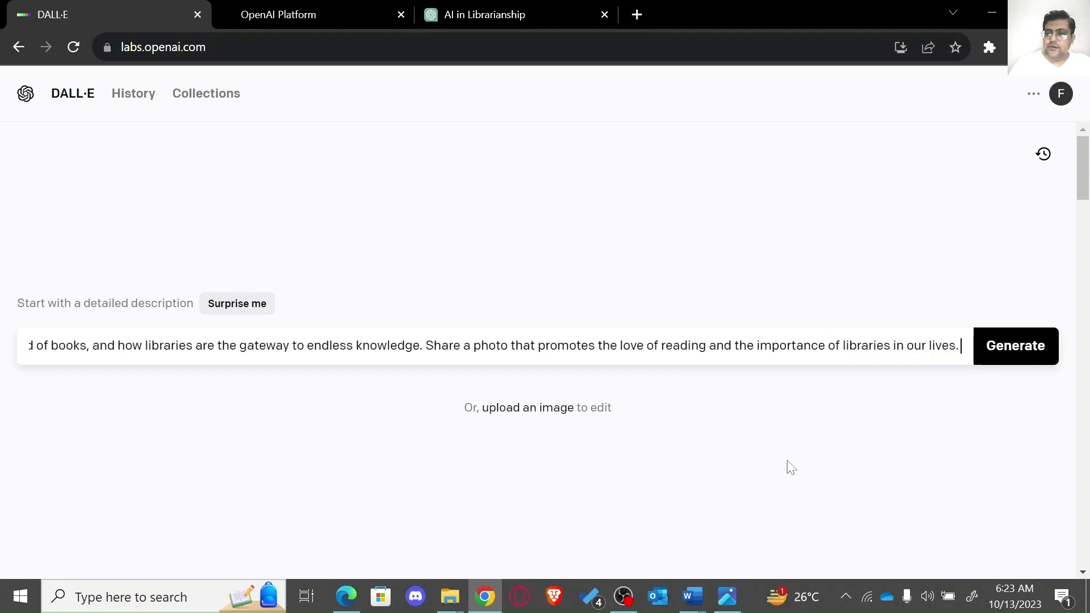
pyautogui.click(1007, 347)
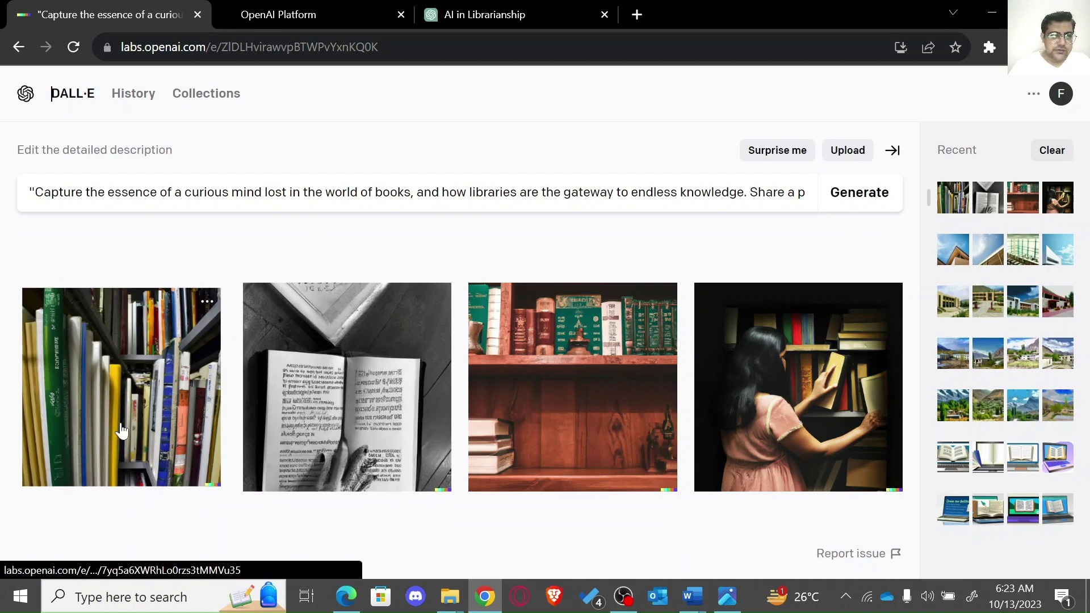
# Step: Go back to the ChatGPT conversation and send "please make a prompt for AI image generate"
pyautogui.click(297, 8)
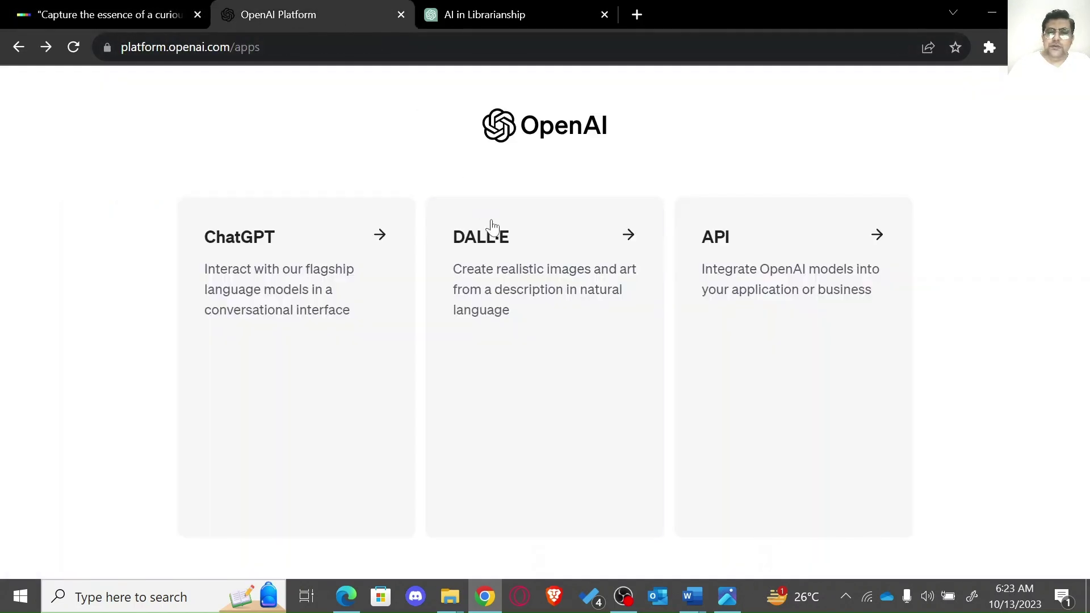
pyautogui.click(462, 5)
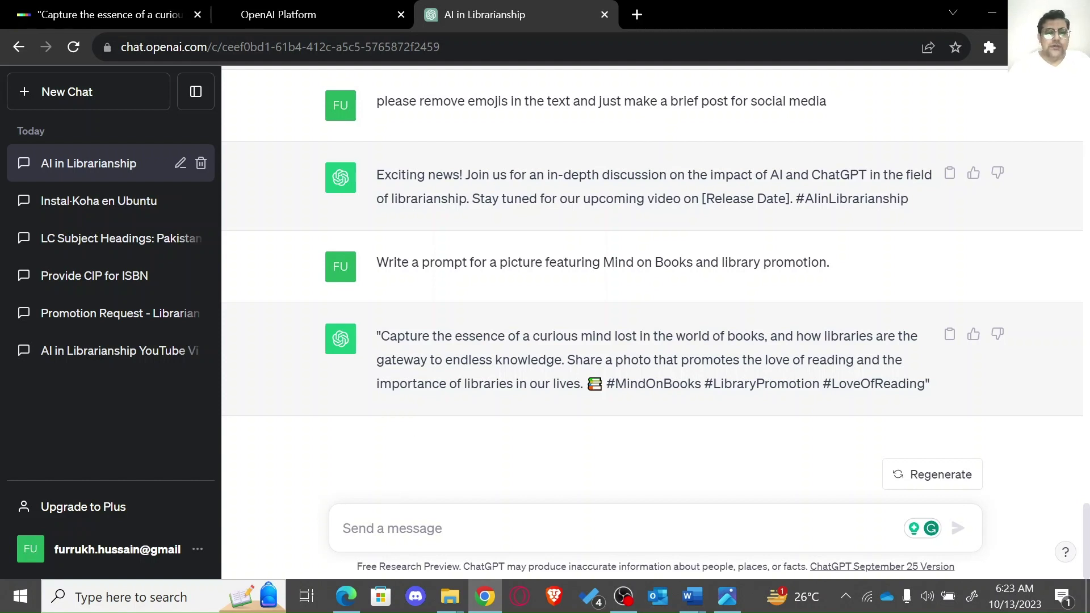
pyautogui.write('please ')
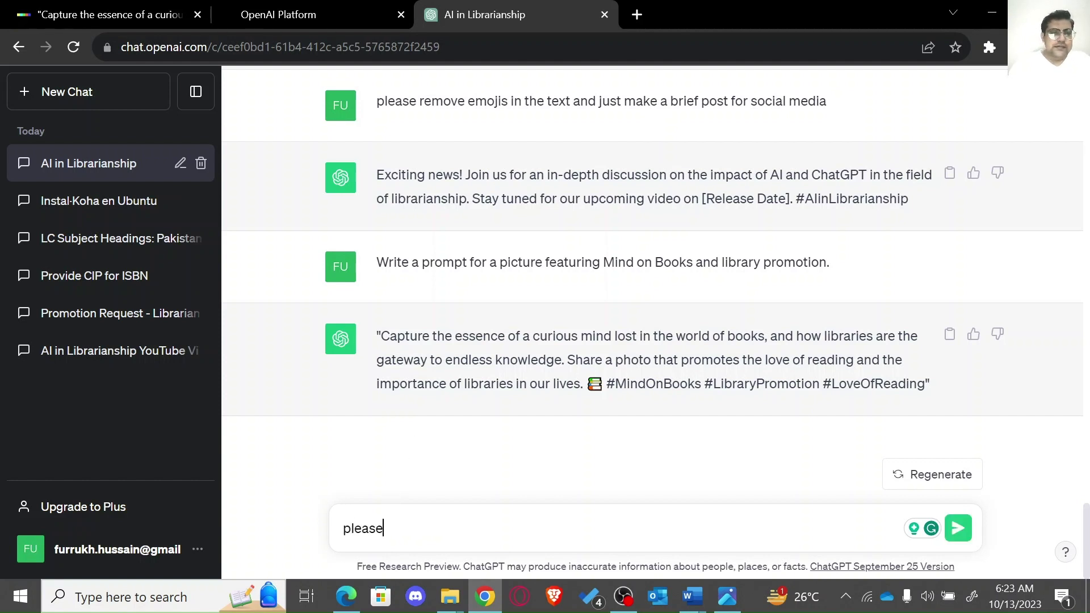
pyautogui.write('make a')
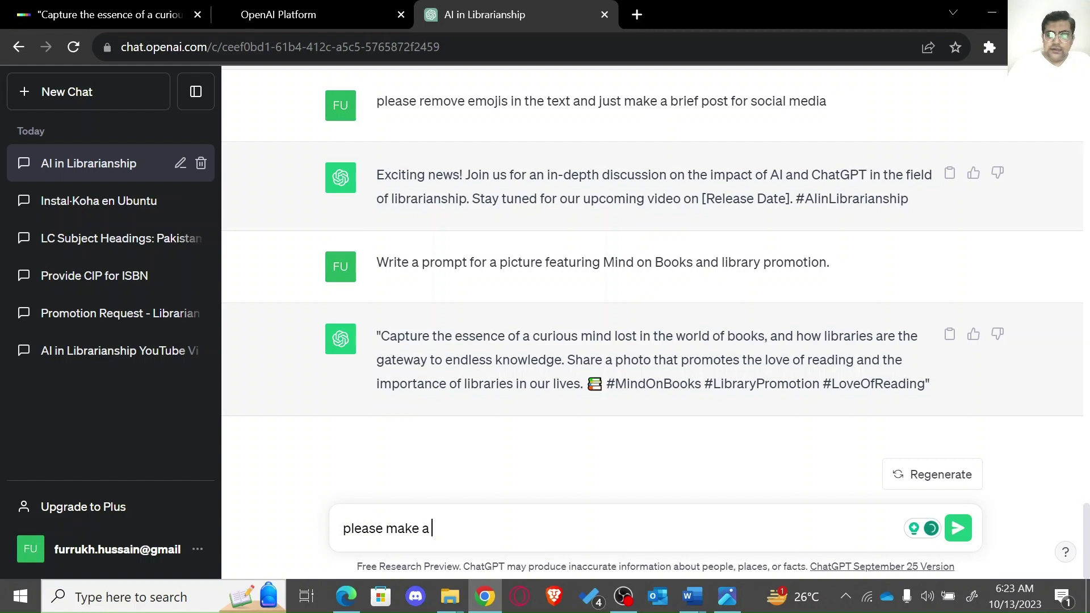
pyautogui.write(' p')
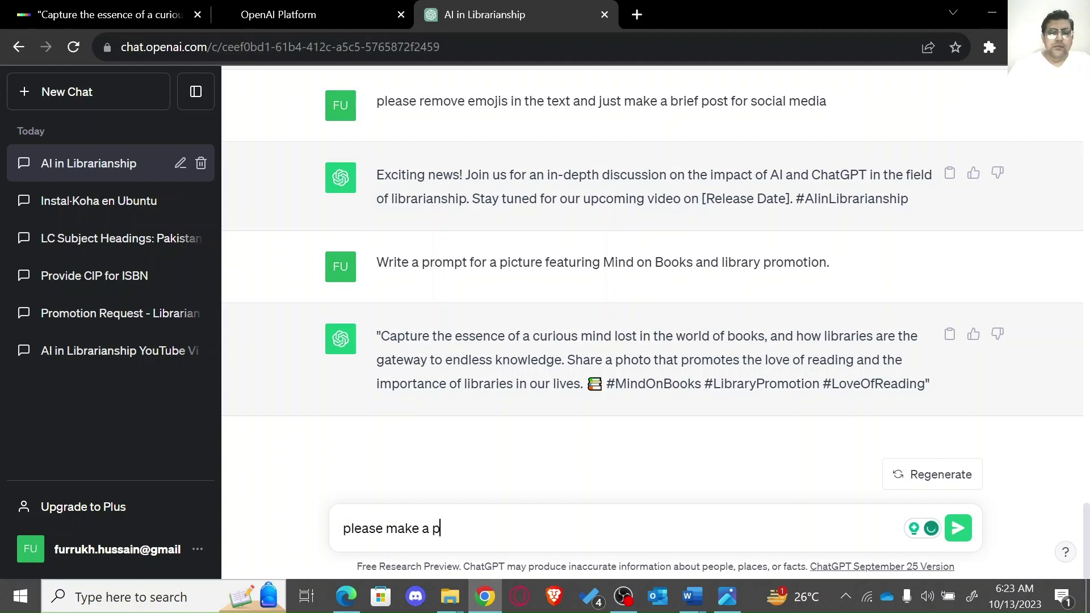
pyautogui.write('rom')
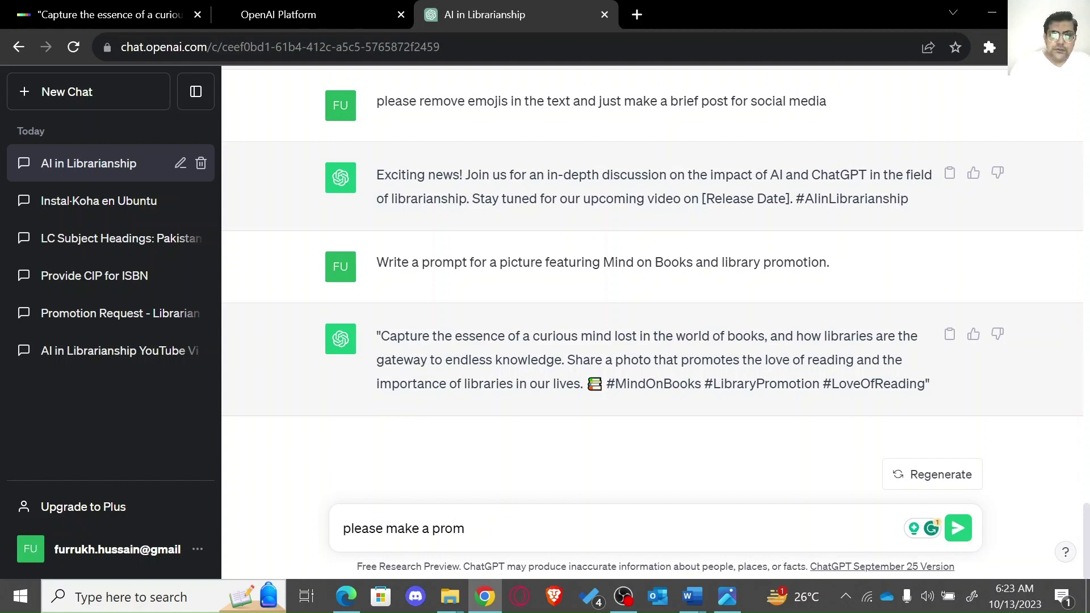
pyautogui.write('pt ')
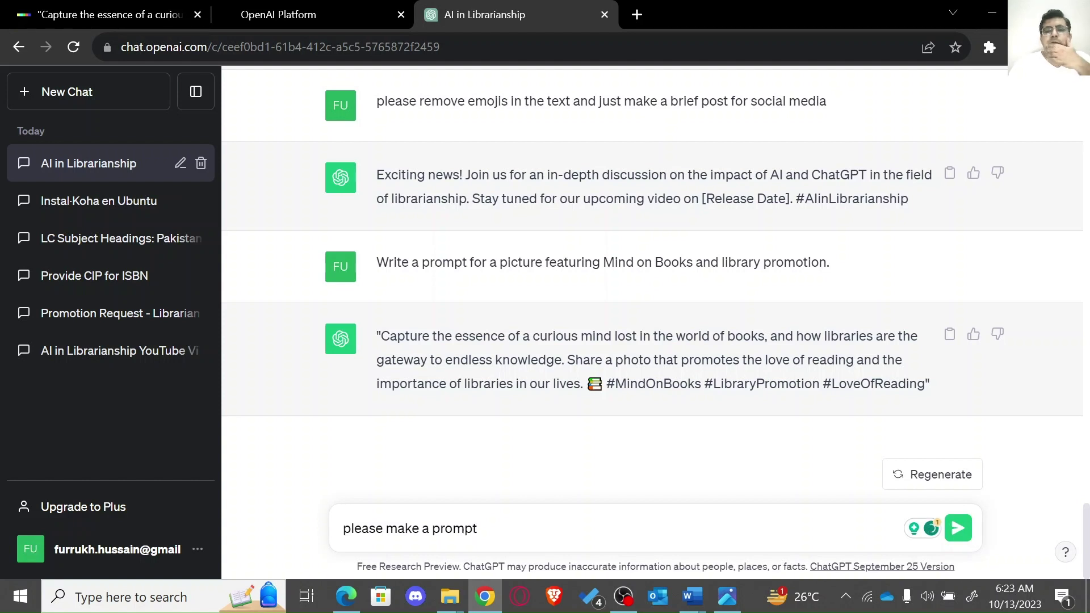
pyautogui.write('for ')
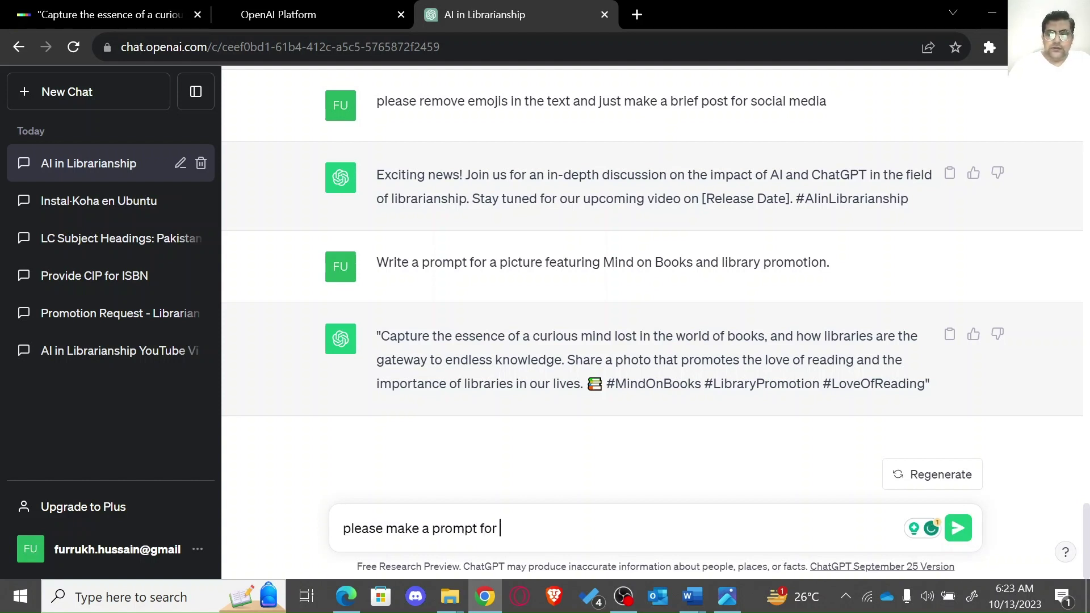
pyautogui.write('A')
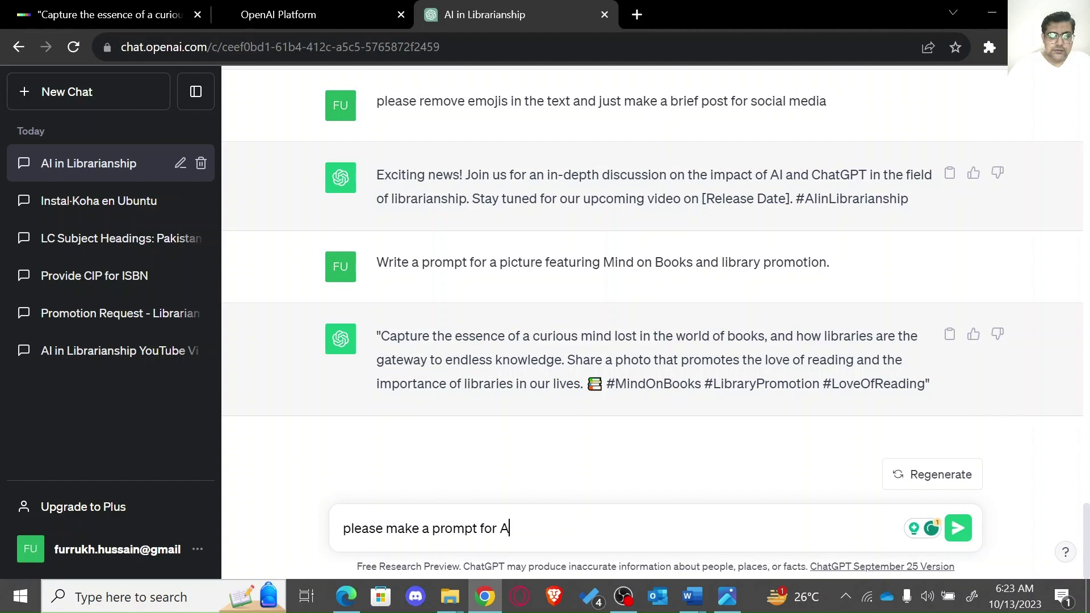
pyautogui.write('I ')
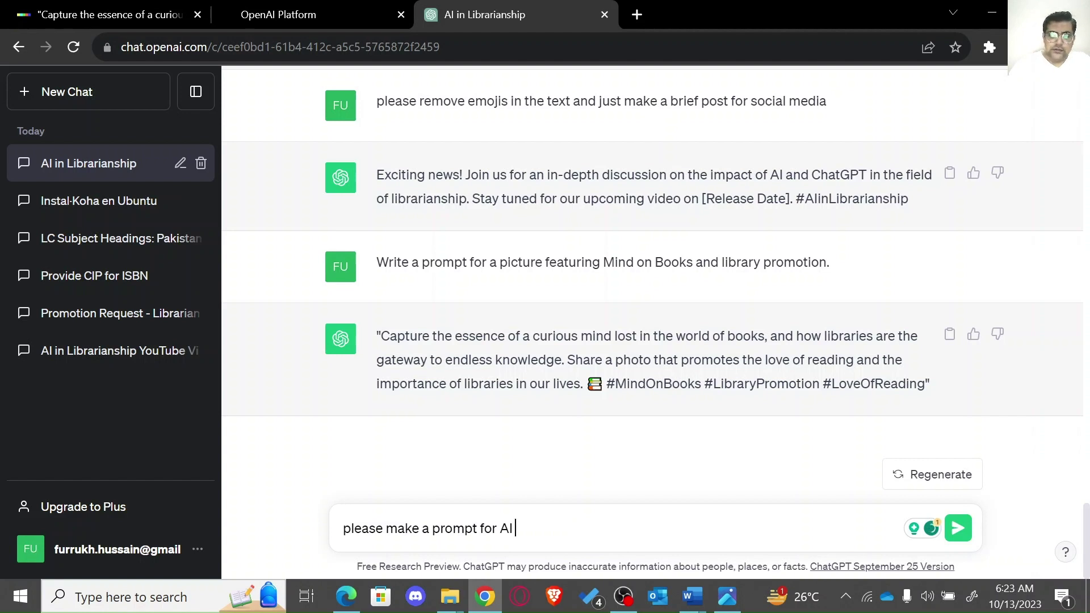
pyautogui.write('image ')
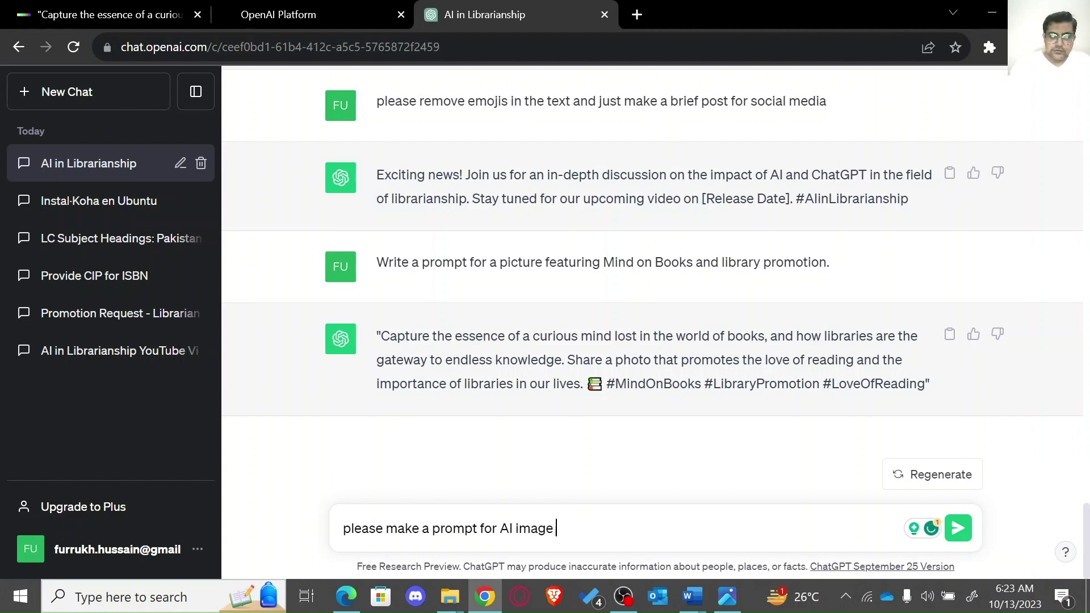
pyautogui.write('generate')
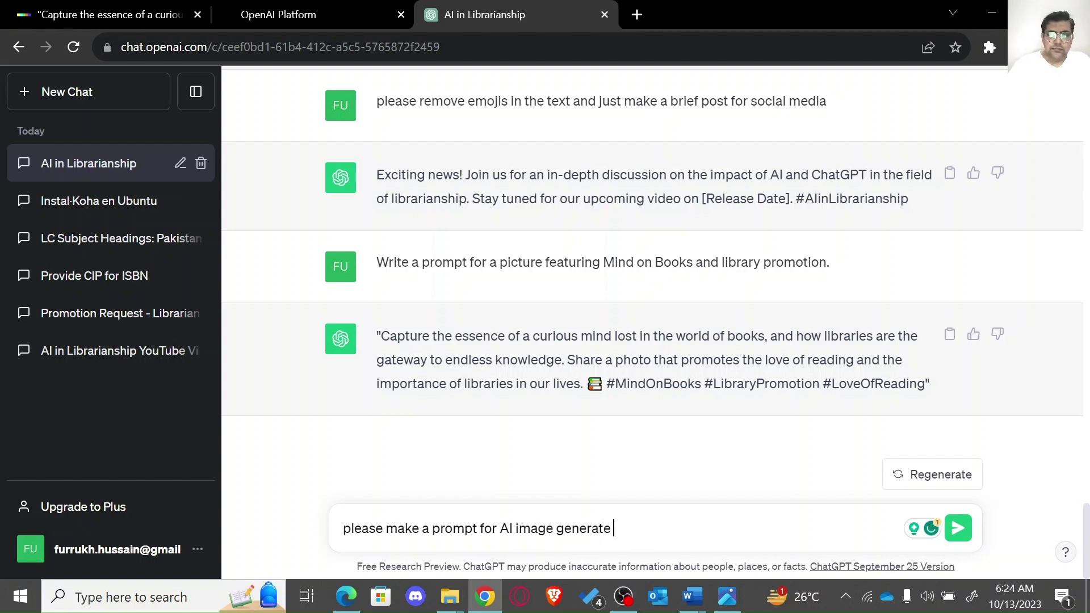
pyautogui.press('Return')
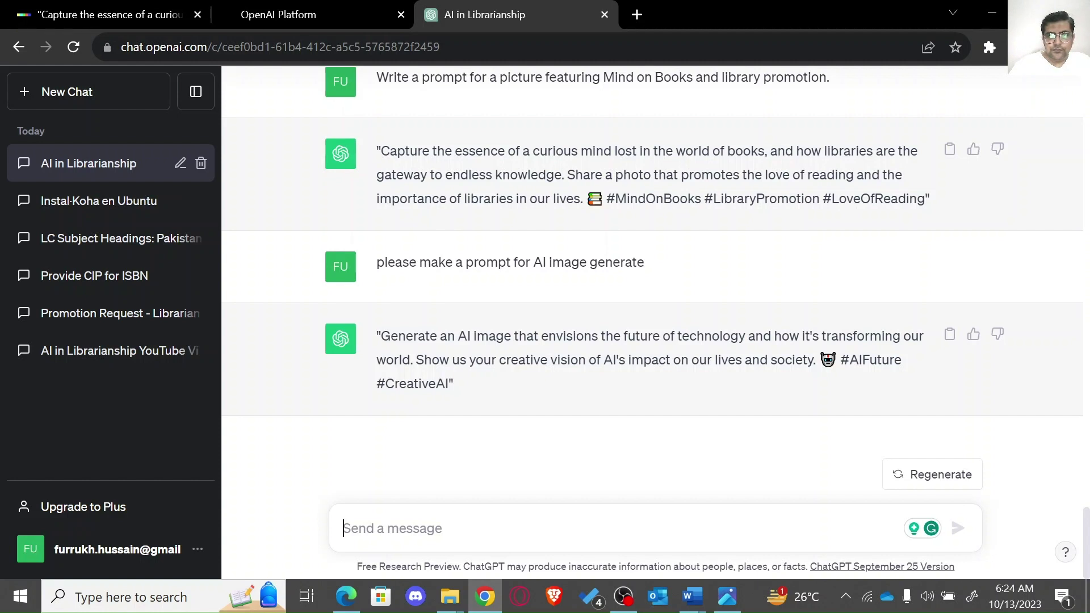
# Step: Send ChatGPT the follow-up message "featuring mind on book in the prompt"
pyautogui.write('fe')
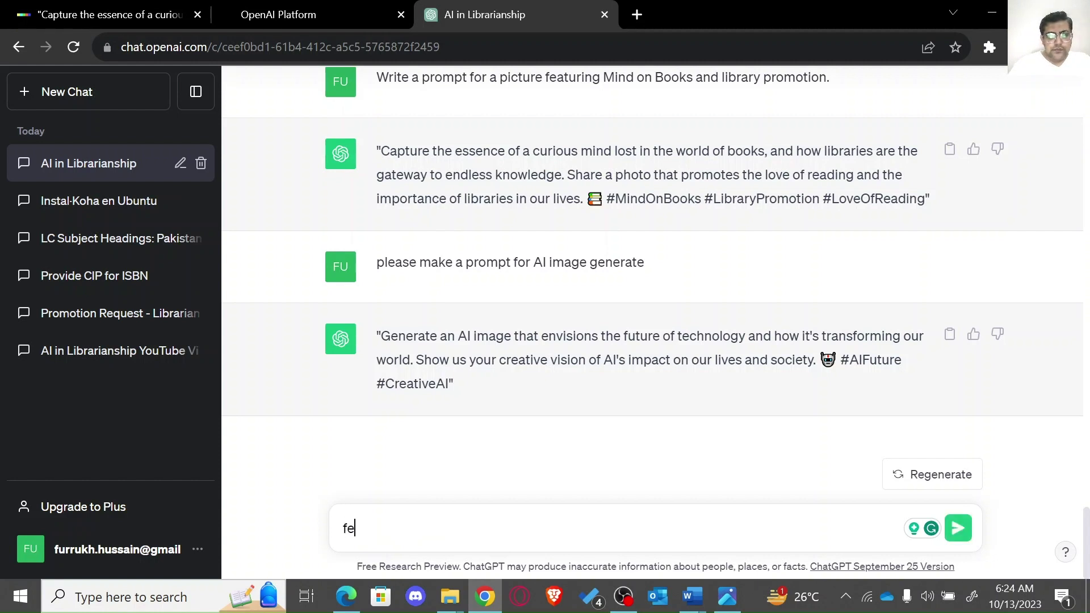
pyautogui.write('aturig')
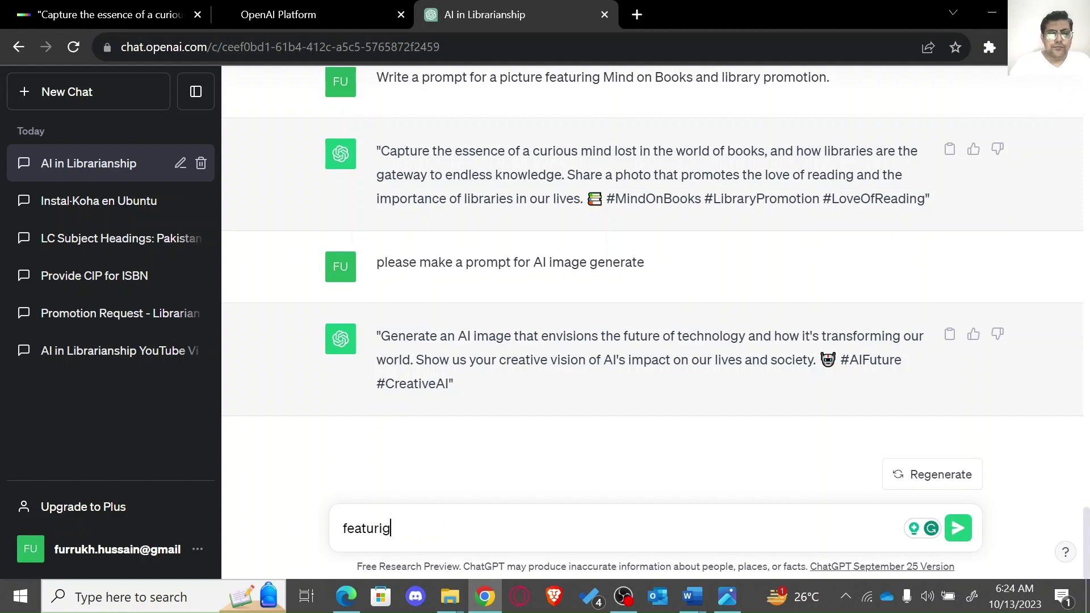
pyautogui.press('BackSpace')
pyautogui.write('n')
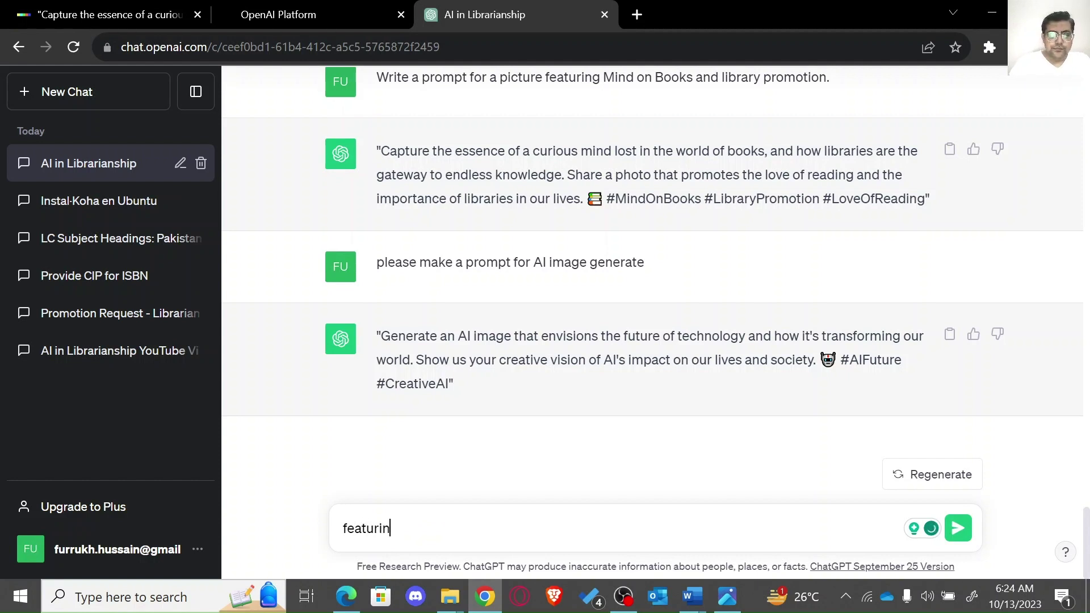
pyautogui.write('g mind ')
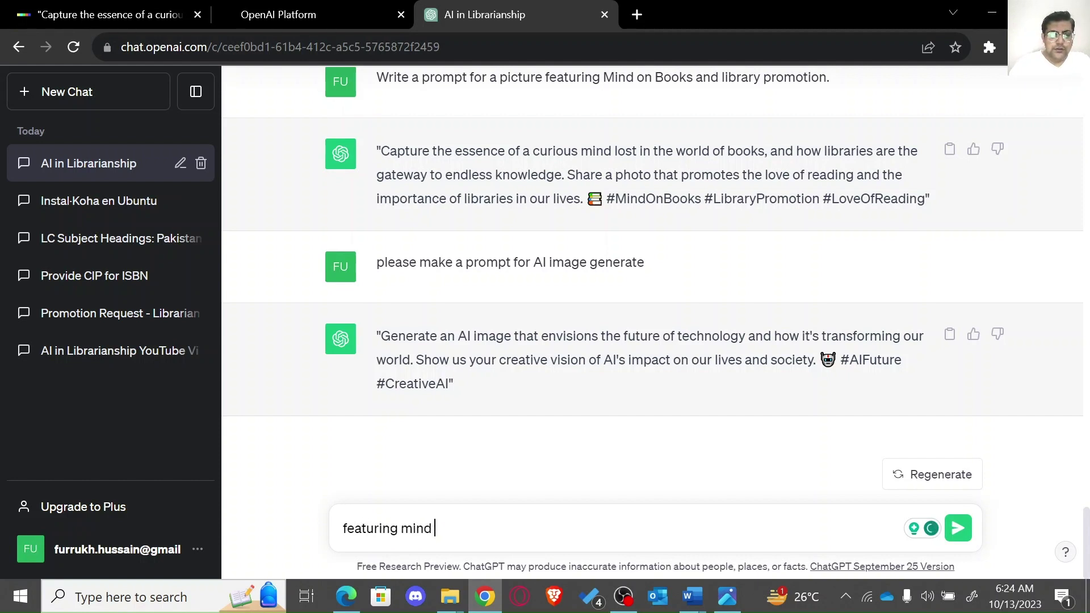
pyautogui.write('on b')
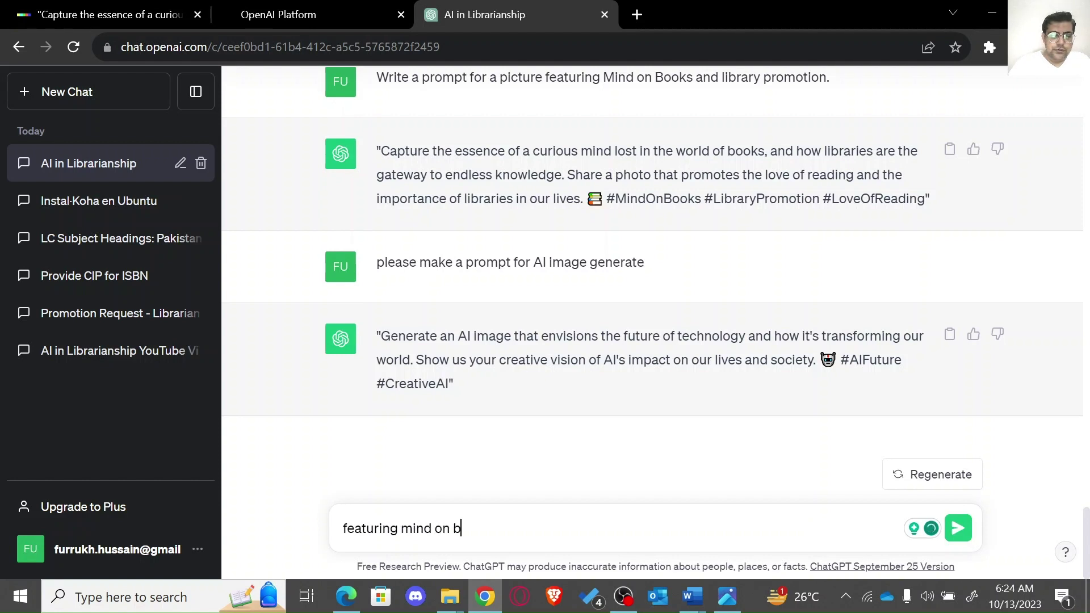
pyautogui.write('ook in ')
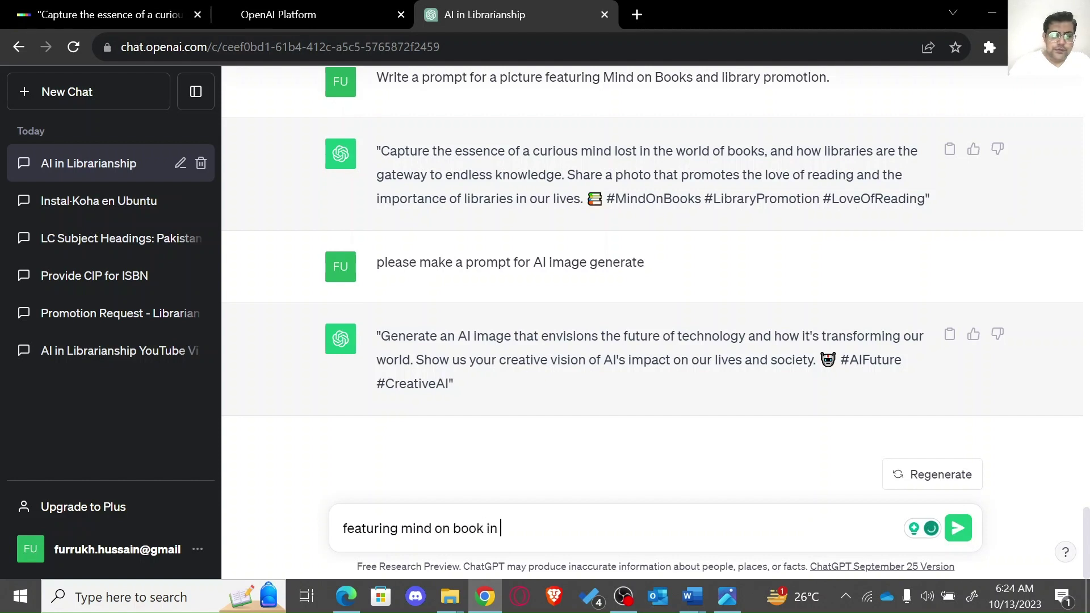
pyautogui.write('the prompt')
pyautogui.press('Return')
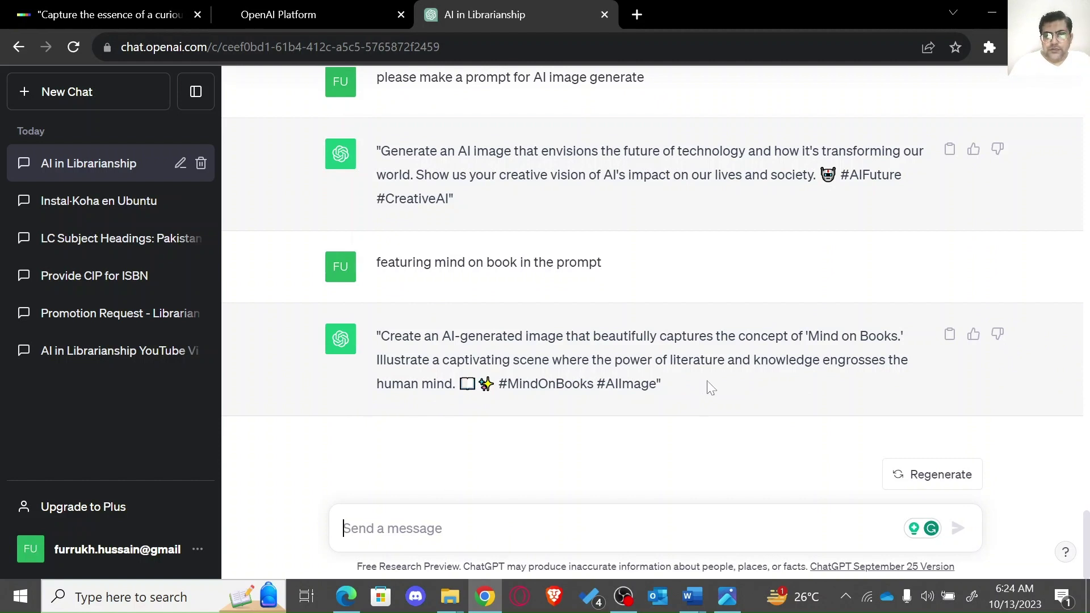
# Step: Copy ChatGPT's new 'Mind on Books' prompt, replace the whole image description on the DALL·E page with it, and generate the images
pyautogui.moveTo(696, 386); pyautogui.dragTo(382, 325)
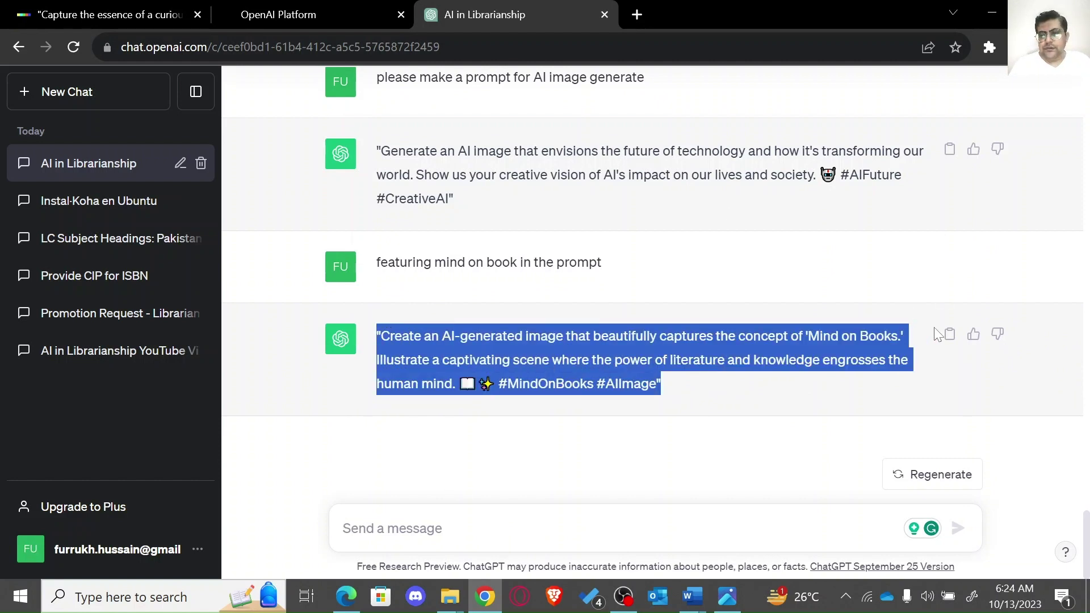
pyautogui.click(949, 333)
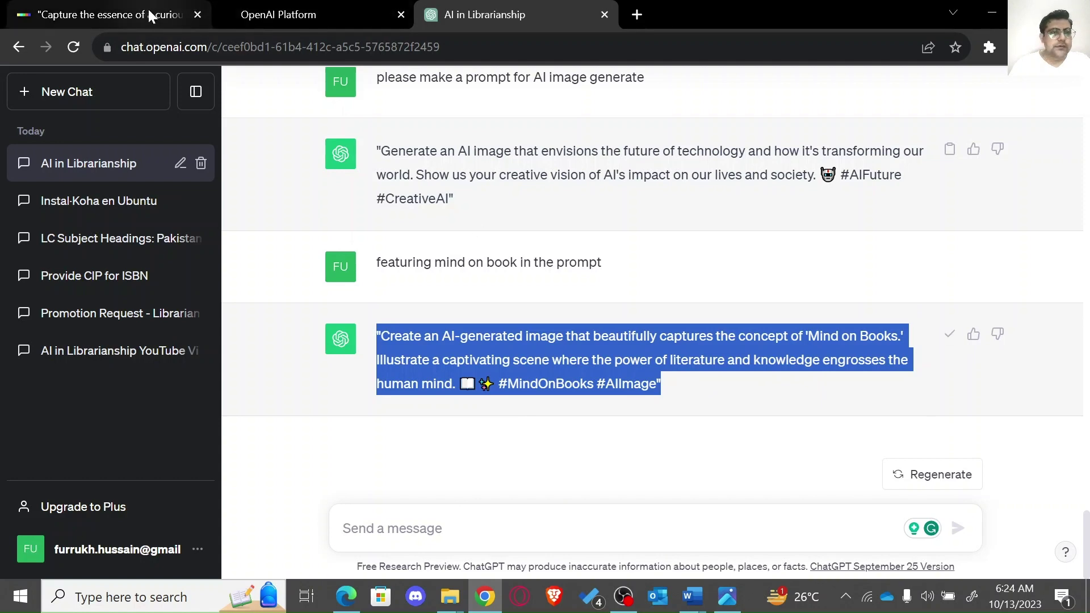
pyautogui.click(310, 12)
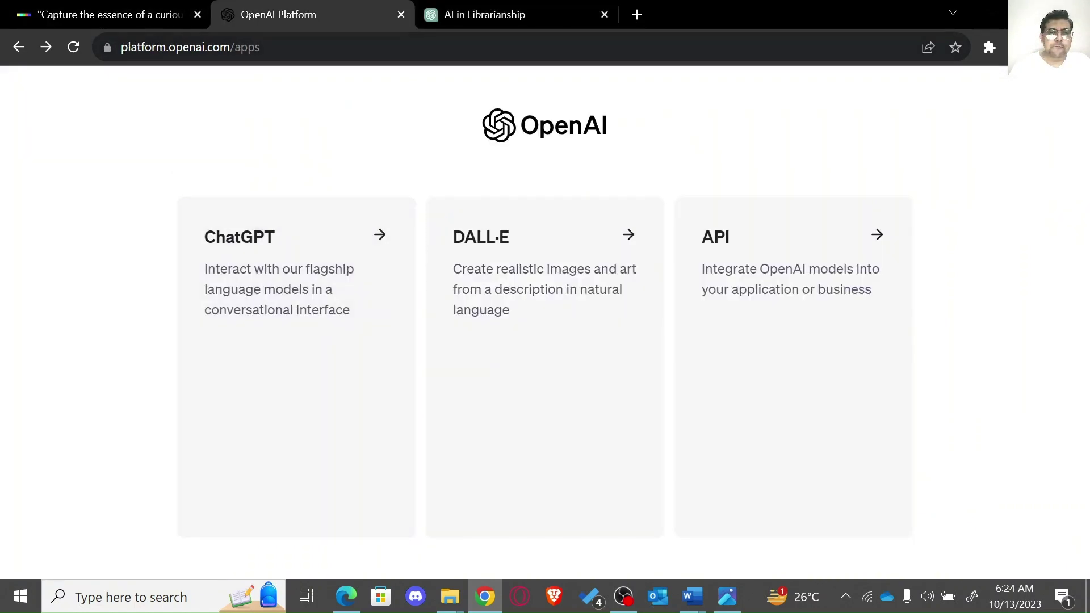
pyautogui.click(145, 14)
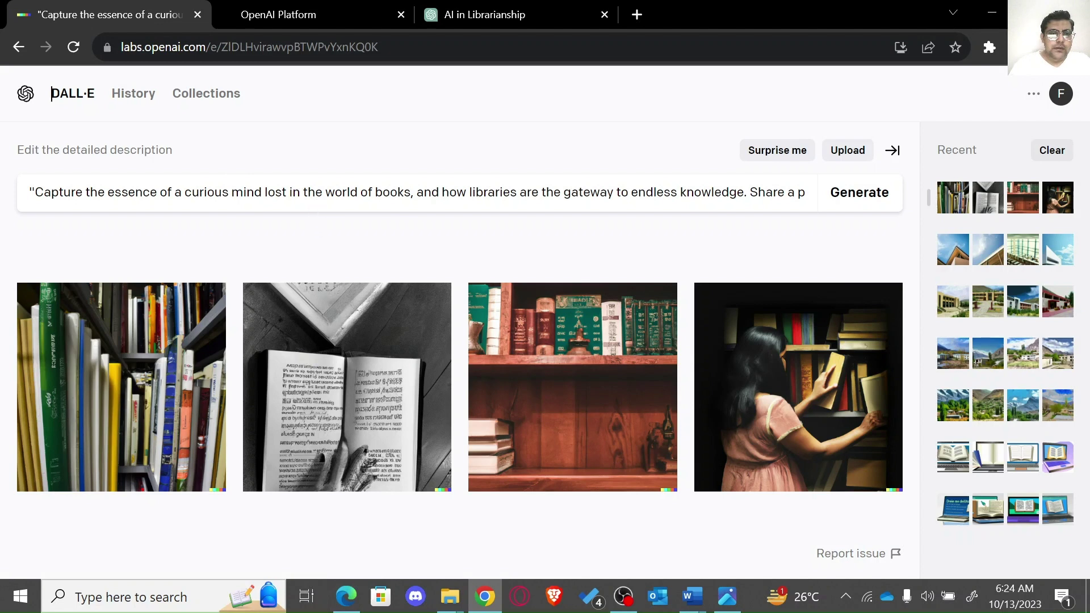
pyautogui.click(315, 192)
pyautogui.hotkey('ctrl', 'a')
pyautogui.press('BackSpace')
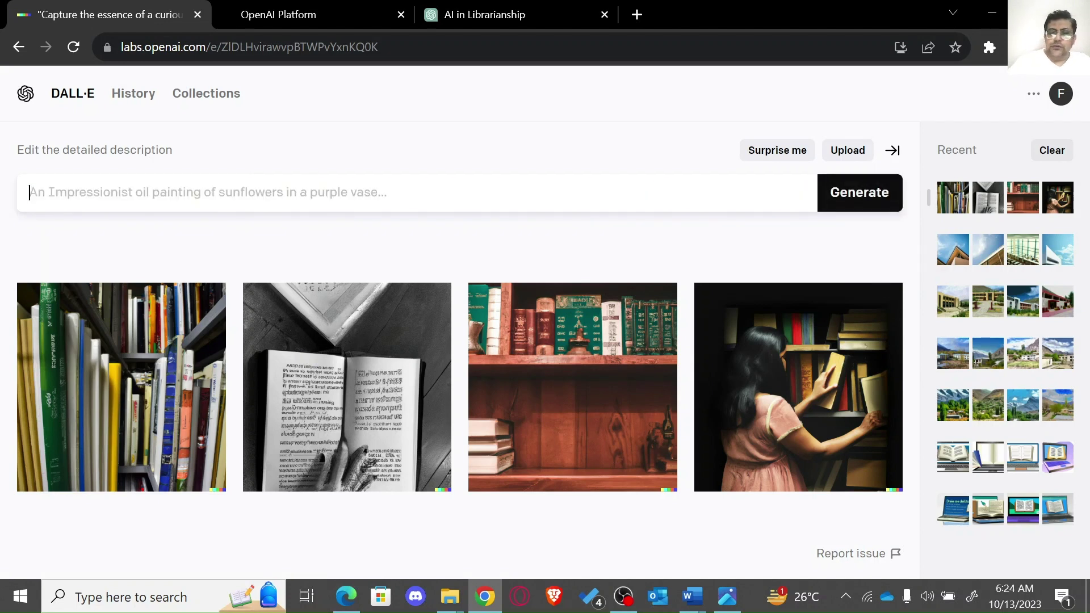
pyautogui.hotkey('ctrl', 'v')
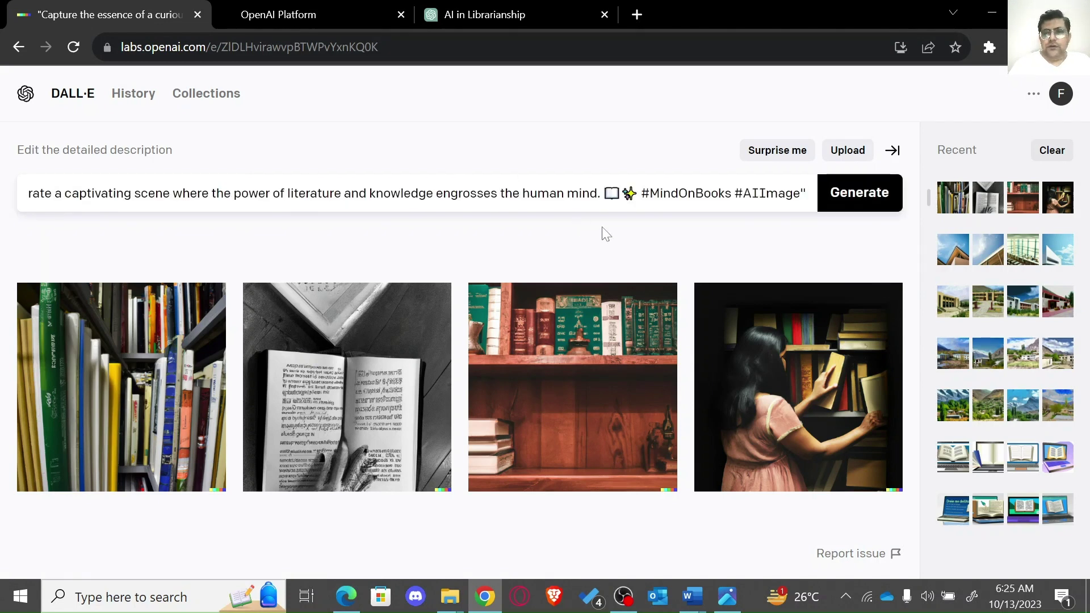
pyautogui.click(852, 205)
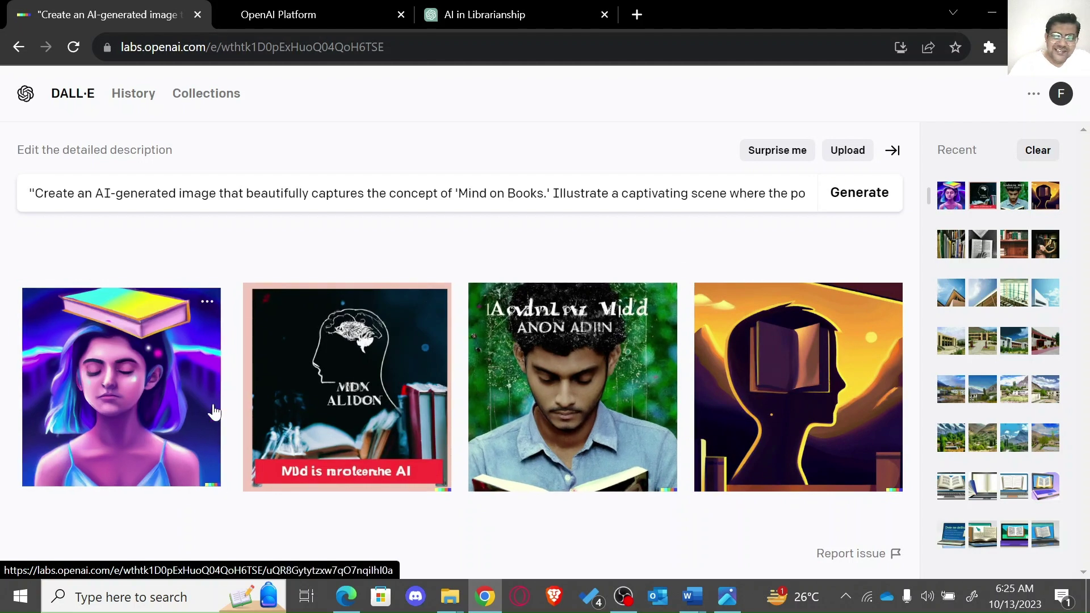
# Step: View the generated silhouette with a book inside its head and the woman with a book on her head at full size
pyautogui.click(789, 413)
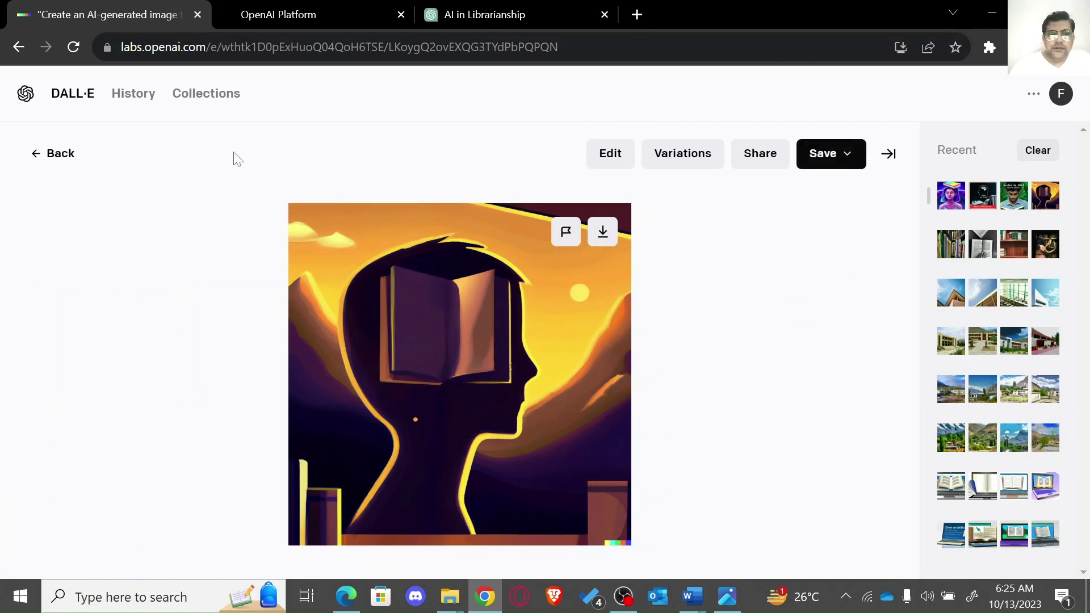
pyautogui.click(34, 155)
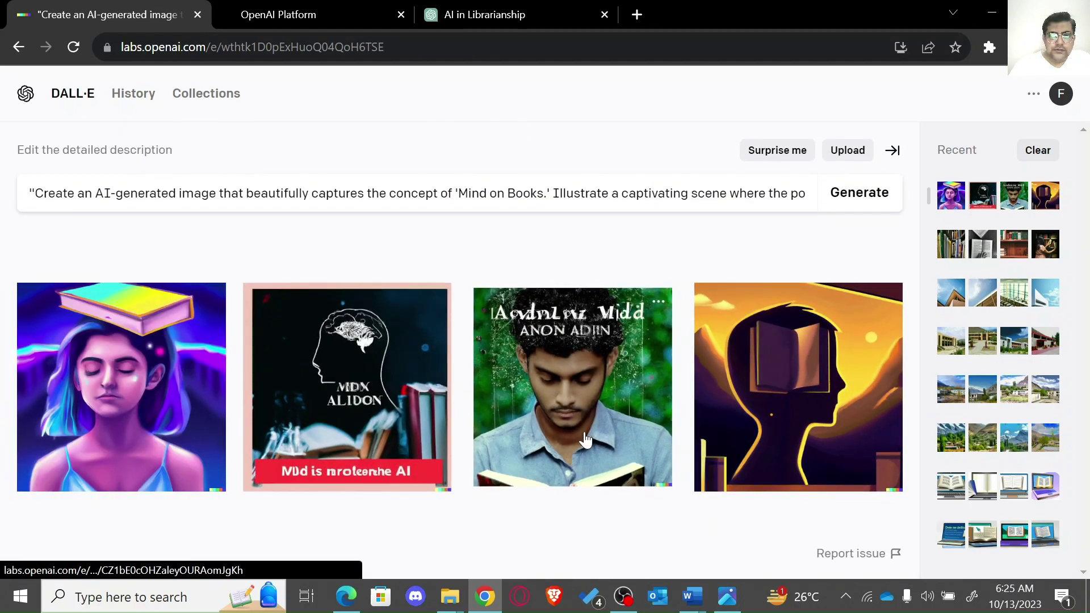
pyautogui.click(149, 411)
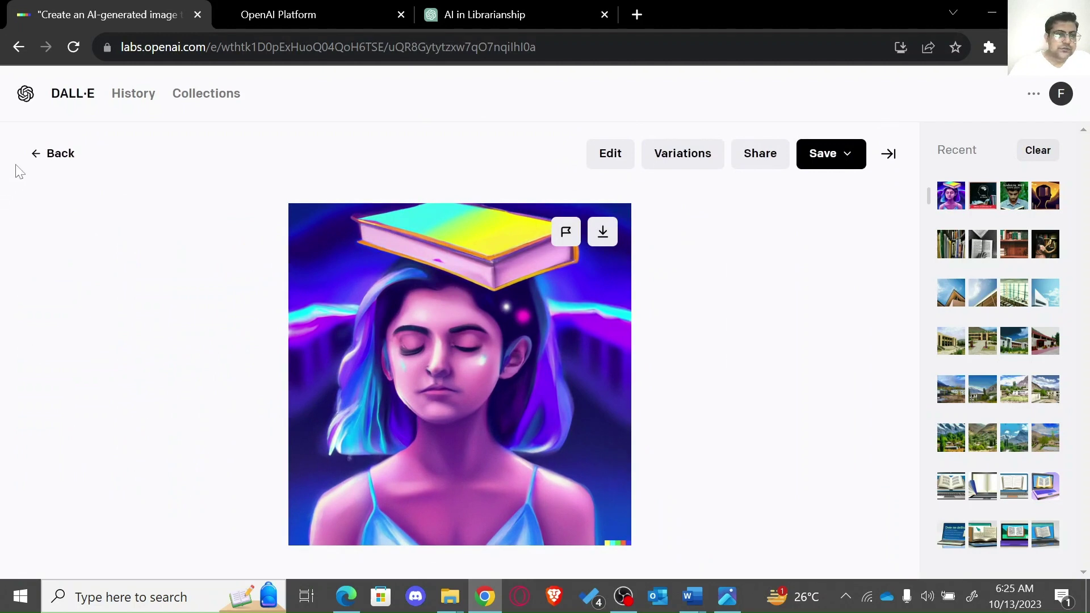
pyautogui.click(67, 152)
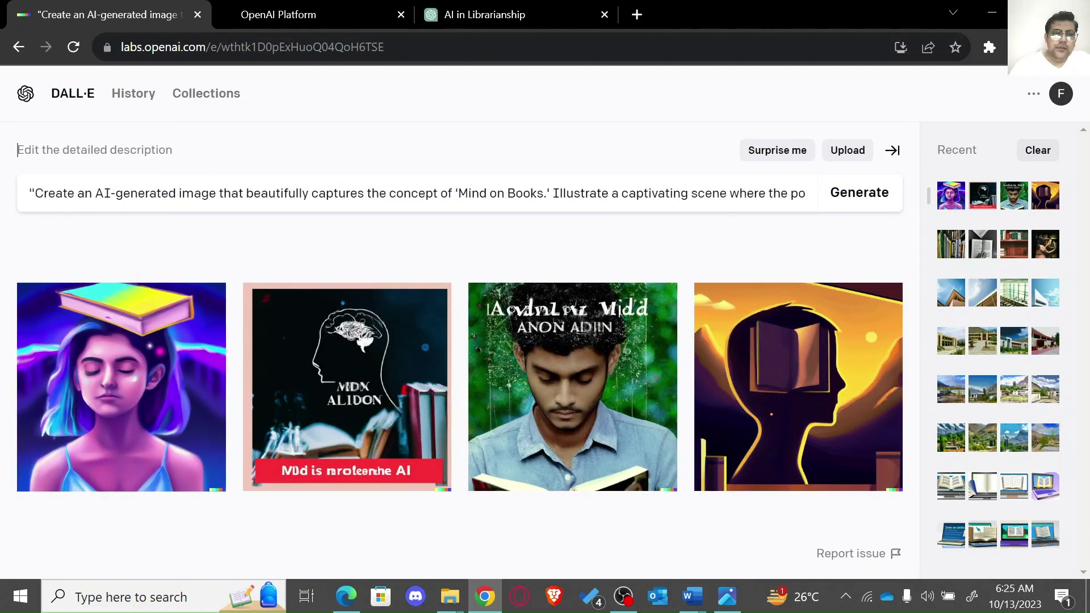
# Step: Replace the image description with "library in heaven" and submit it for generation twice
pyautogui.click(201, 193)
pyautogui.hotkey('ctrl', 'a')
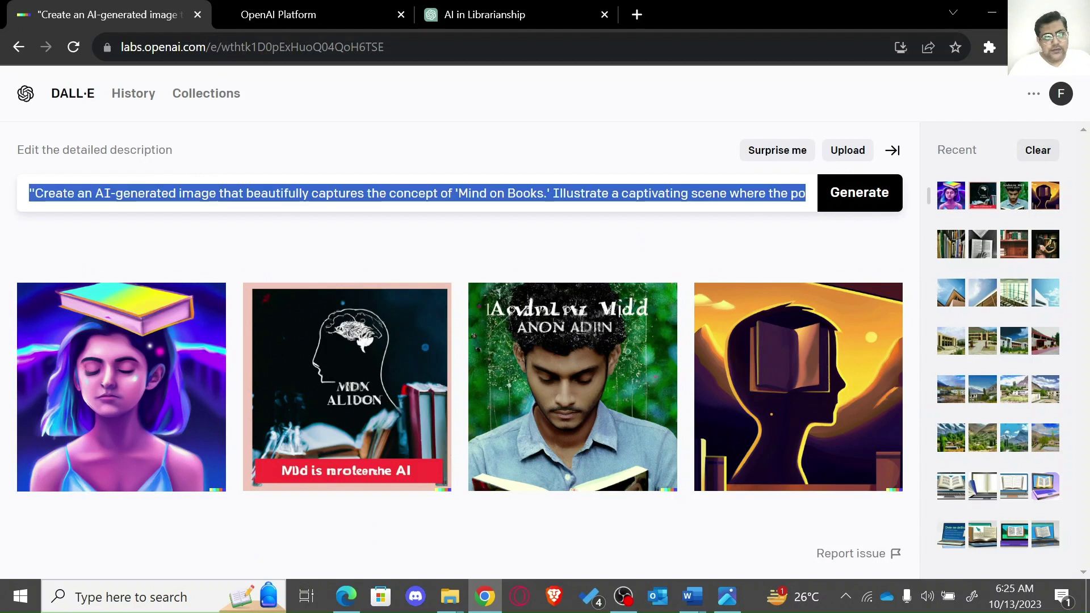
pyautogui.press('BackSpace')
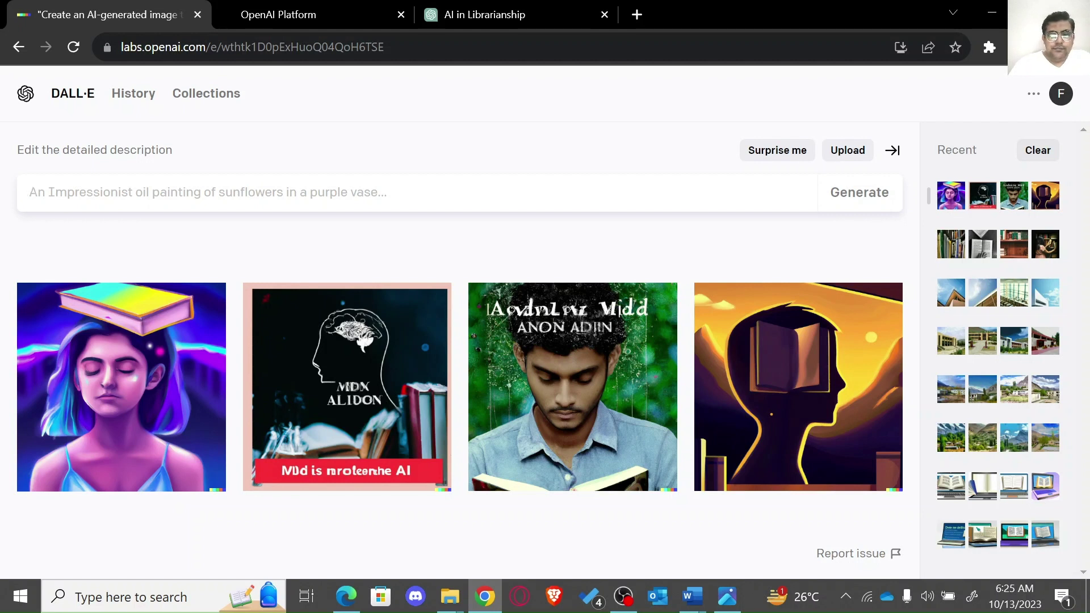
pyautogui.write('library i')
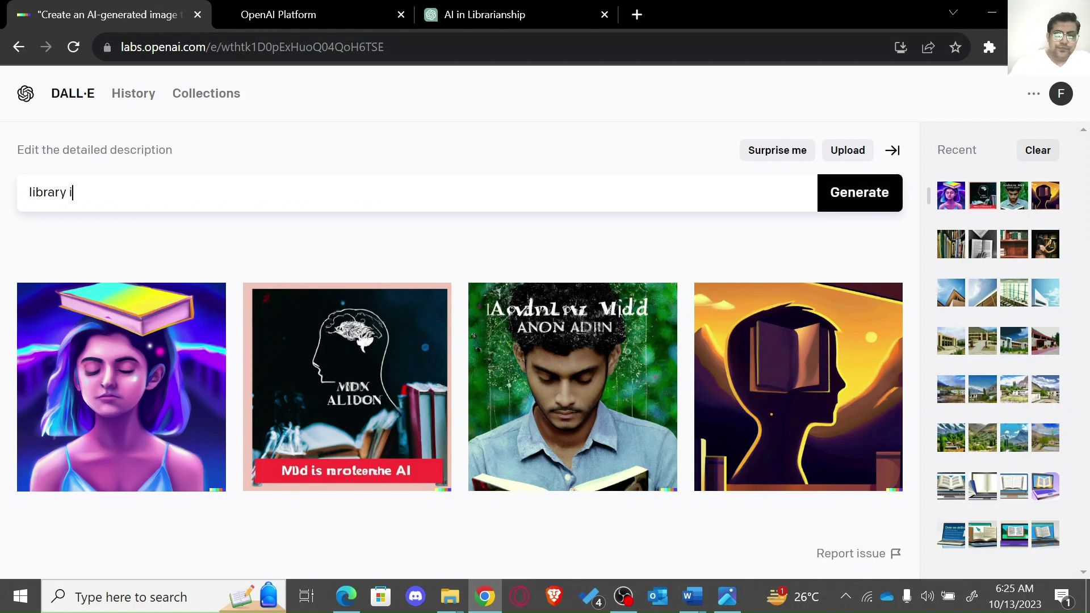
pyautogui.write('n heaven')
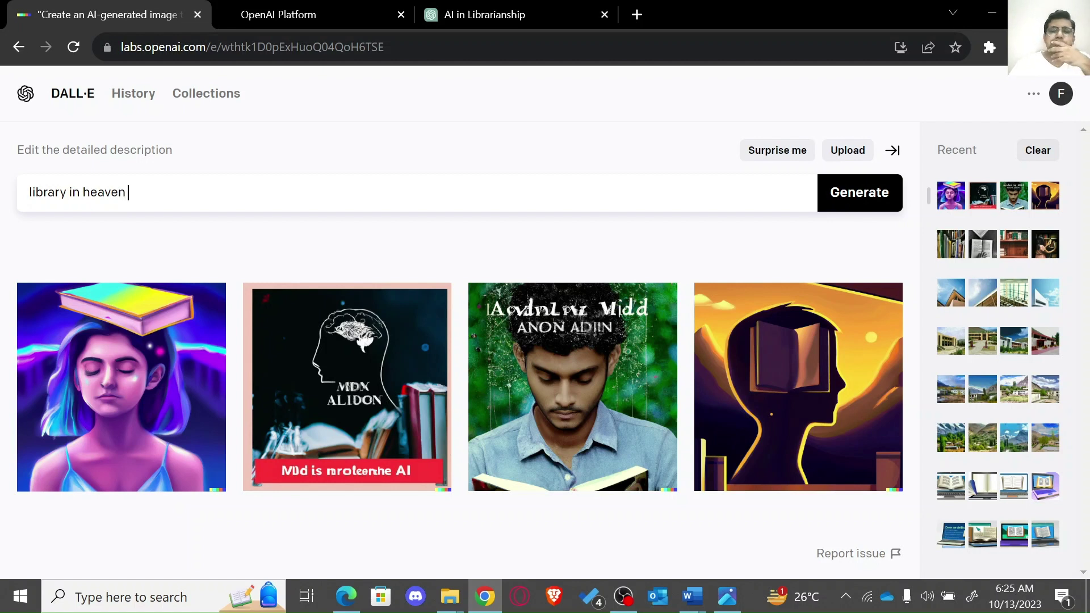
pyautogui.press('Return')
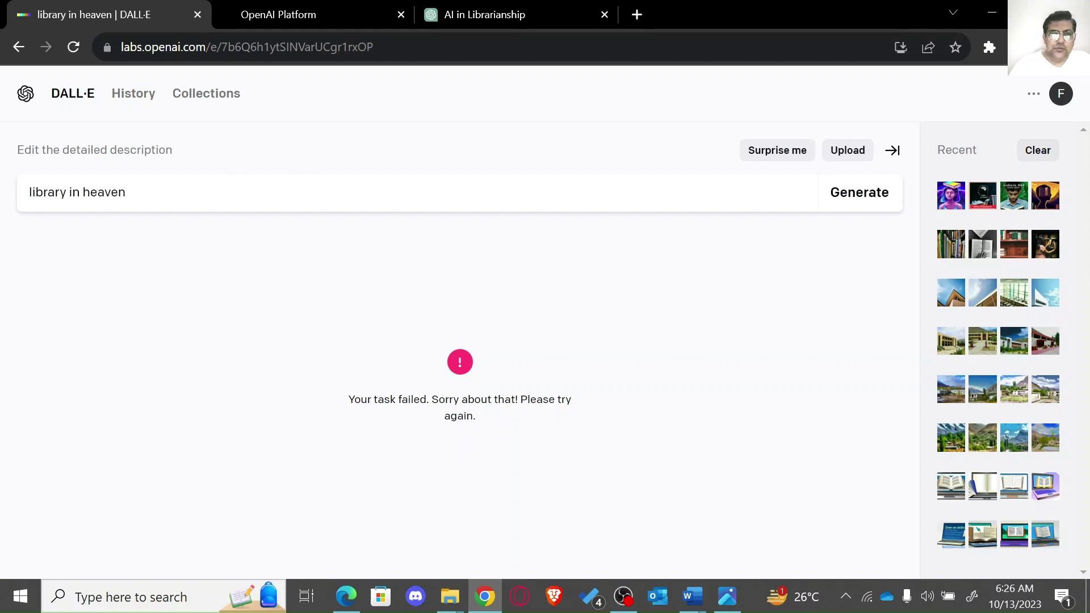
pyautogui.click(398, 201)
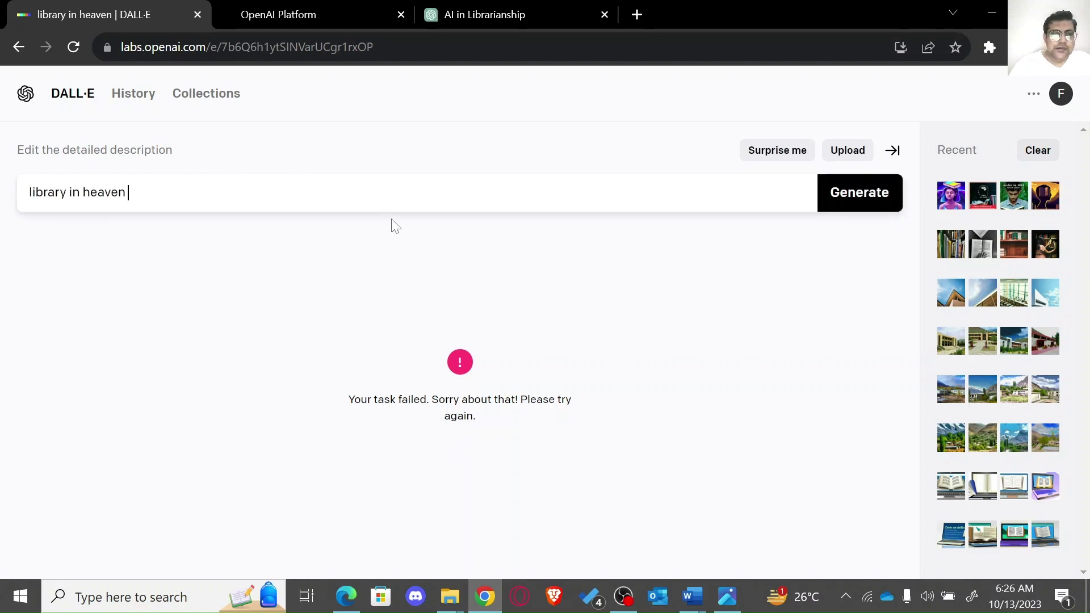
pyautogui.click(879, 196)
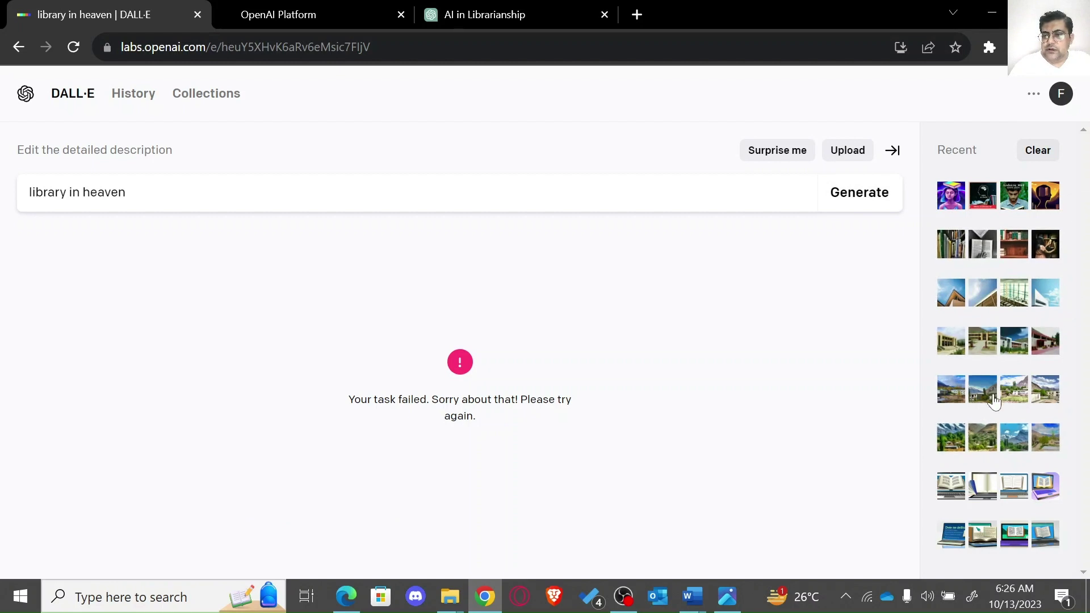
# Step: View the recent oil painting sets of the Aga Khan University professional development center and of Gilgit Biltistan, Pakistan
pyautogui.click(1024, 354)
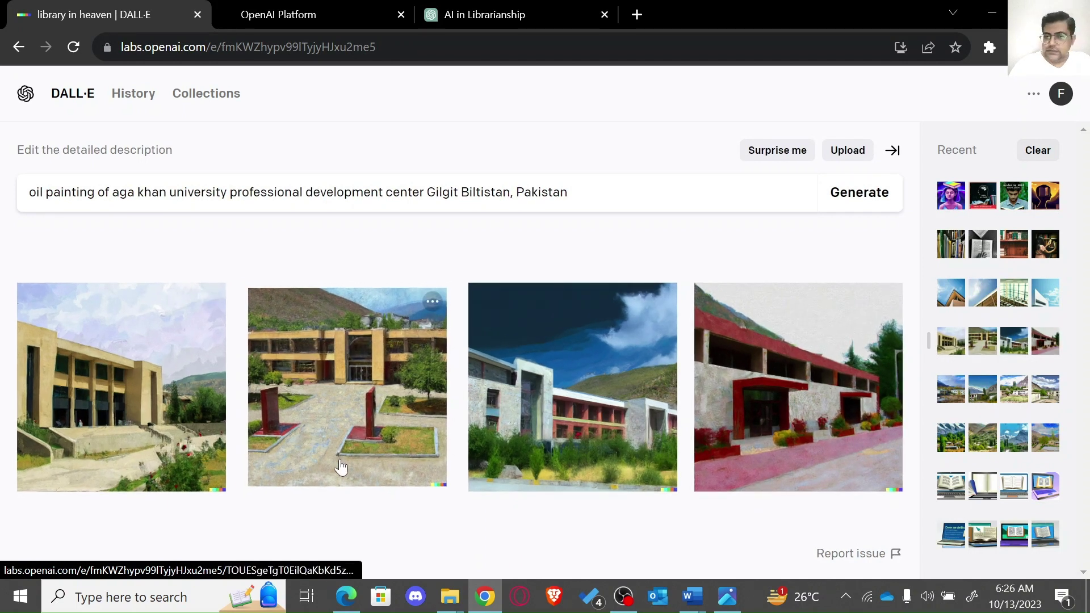
pyautogui.click(1013, 445)
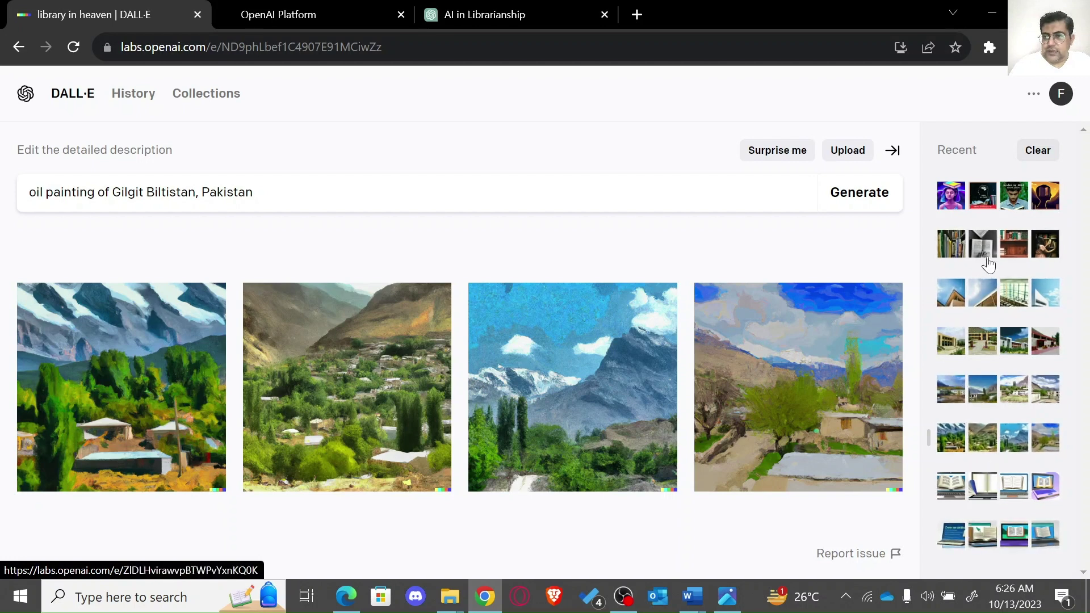
pyautogui.moveTo(421, 334)
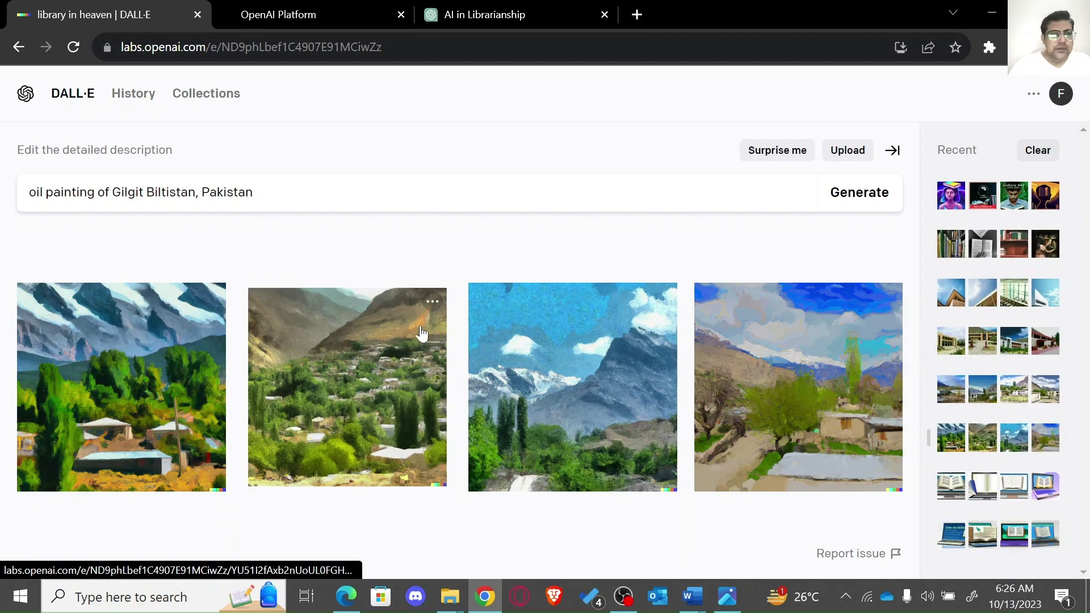
# Step: Open the DALL·E generation history and browse through the older generated images
pyautogui.click(150, 93)
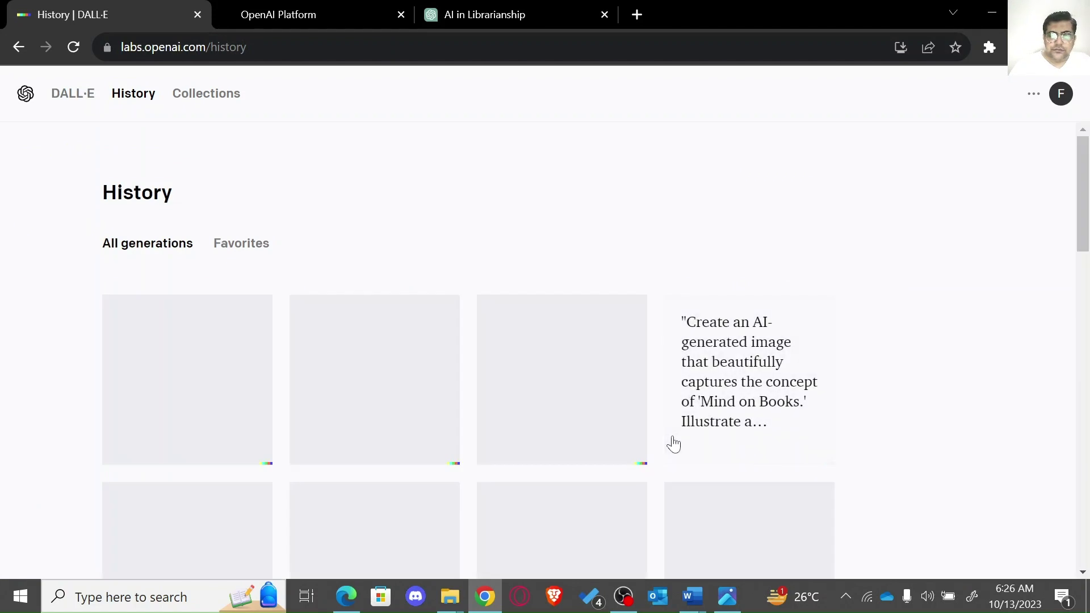
pyautogui.moveTo(1085, 199); pyautogui.dragTo(1087, 547)
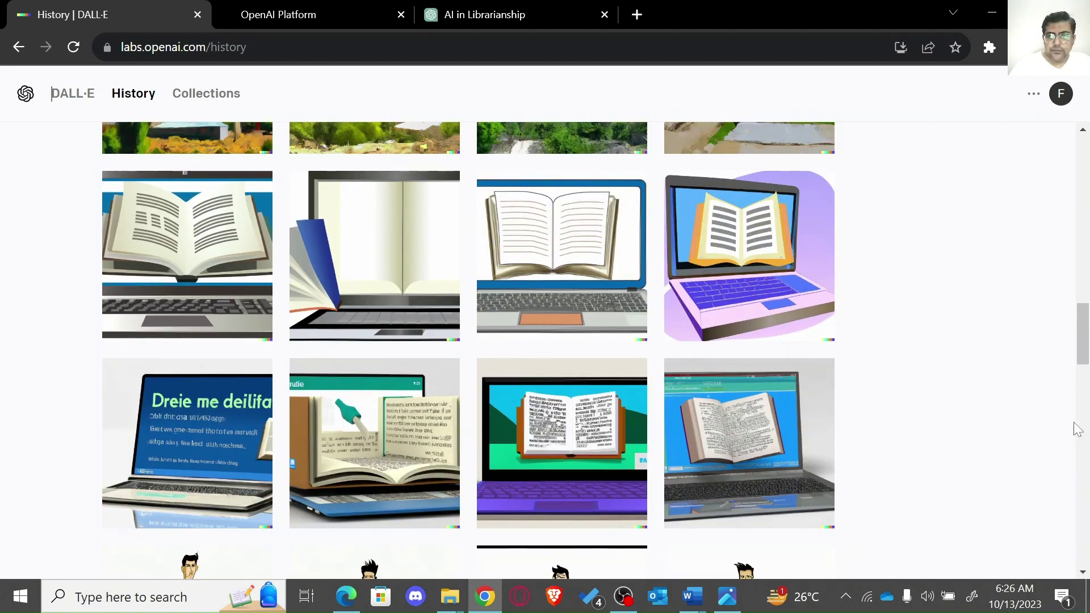
pyautogui.moveTo(1082, 326); pyautogui.dragTo(1089, 561)
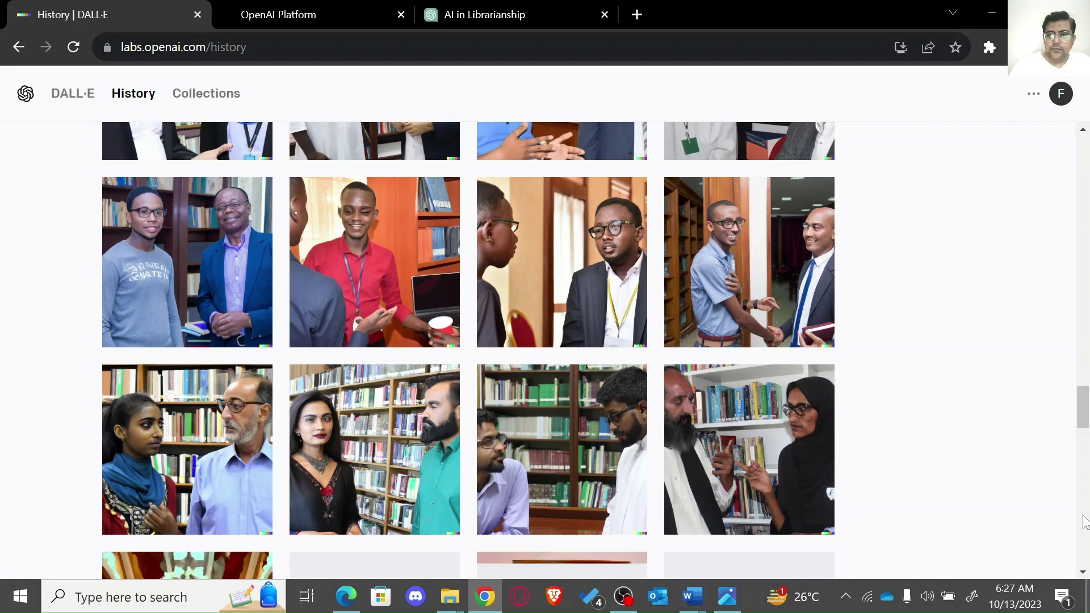
pyautogui.moveTo(1088, 426); pyautogui.dragTo(1088, 553)
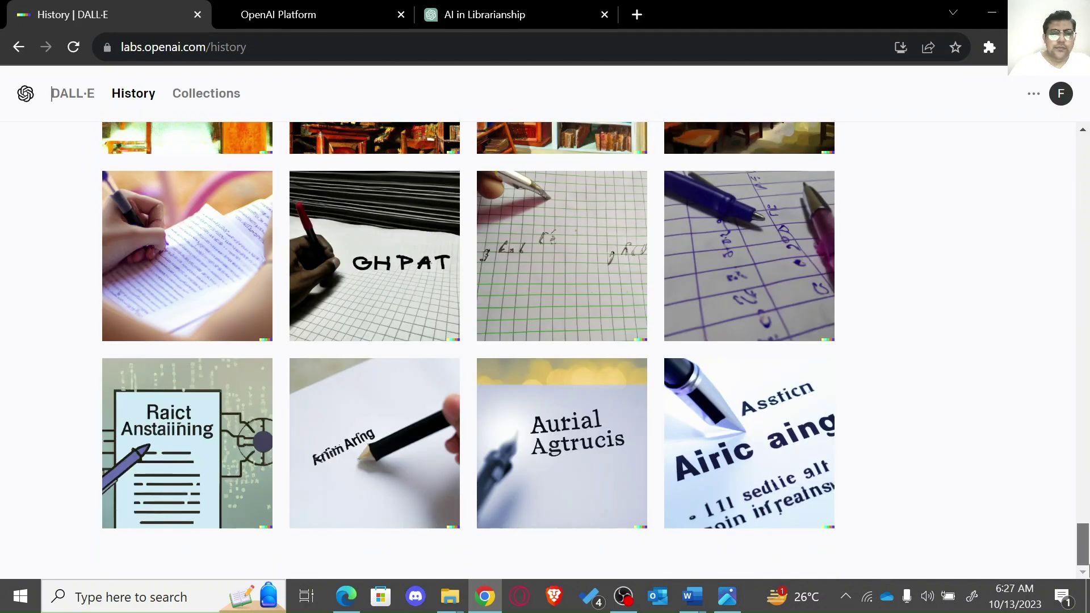
pyautogui.scroll(5, 1088, 547)
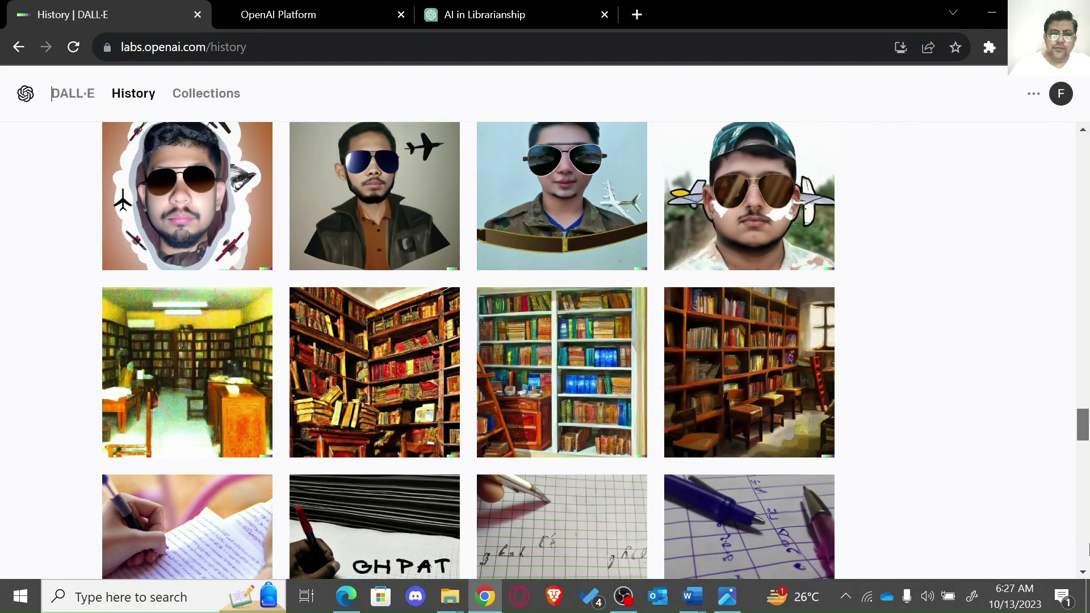
pyautogui.scroll(-13, 1088, 548)
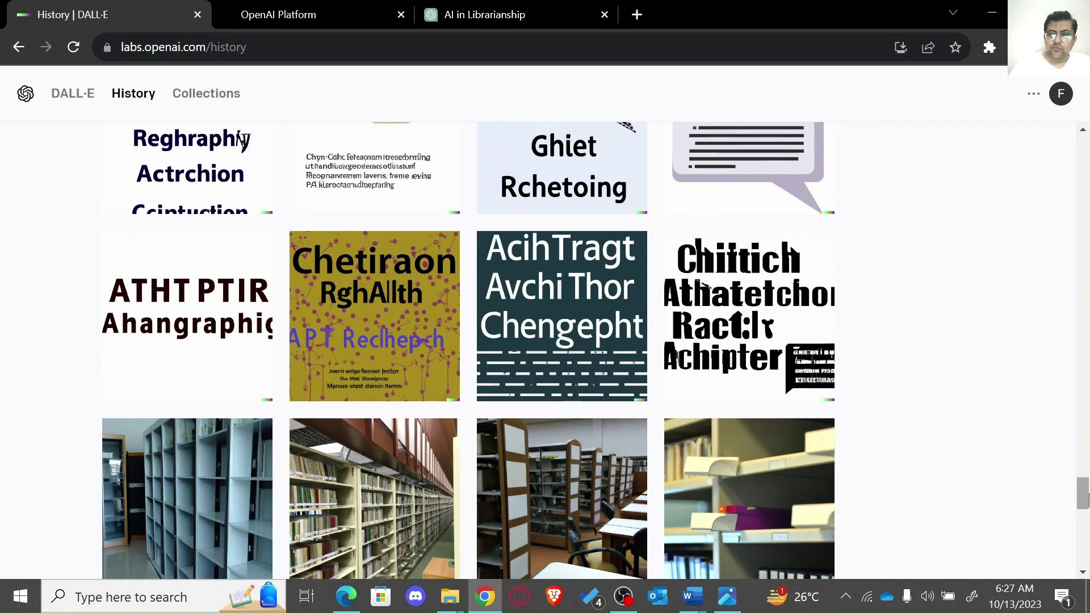
pyautogui.scroll(-5, 1088, 523)
pyautogui.scroll(-9, 1089, 523)
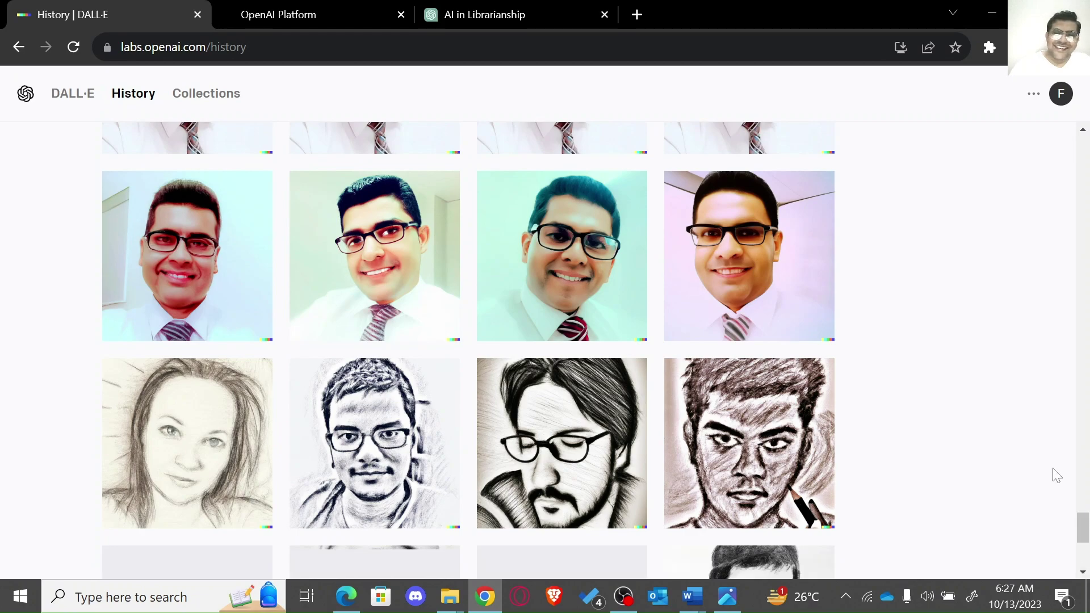
# Step: Leave the DALL·E generation history for the previous page and switch to Bing Image Creator in Edge
pyautogui.moveTo(1082, 525); pyautogui.dragTo(1081, 140)
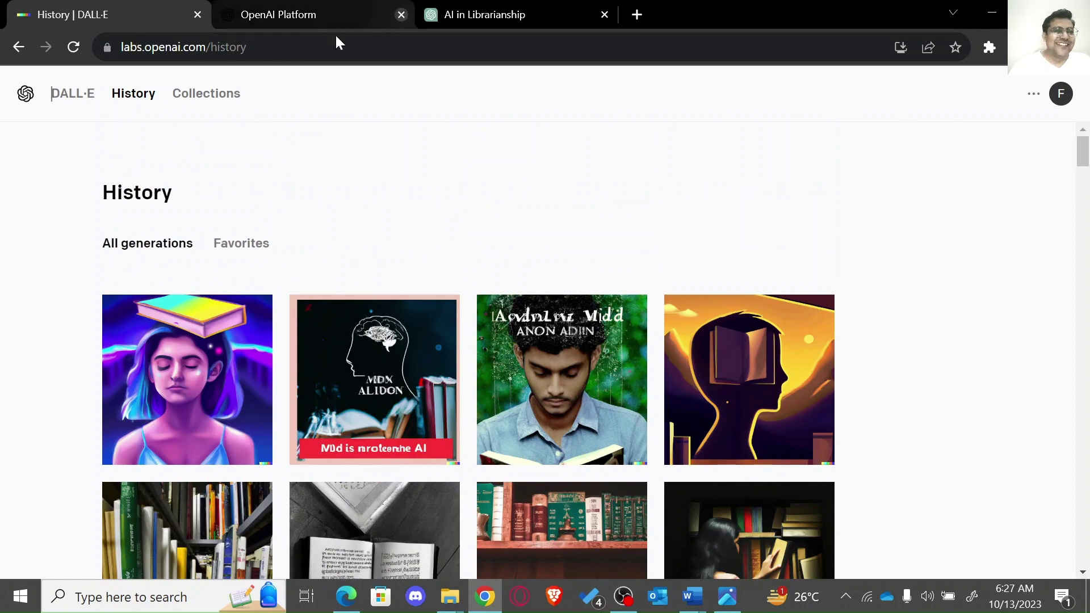
pyautogui.click(25, 57)
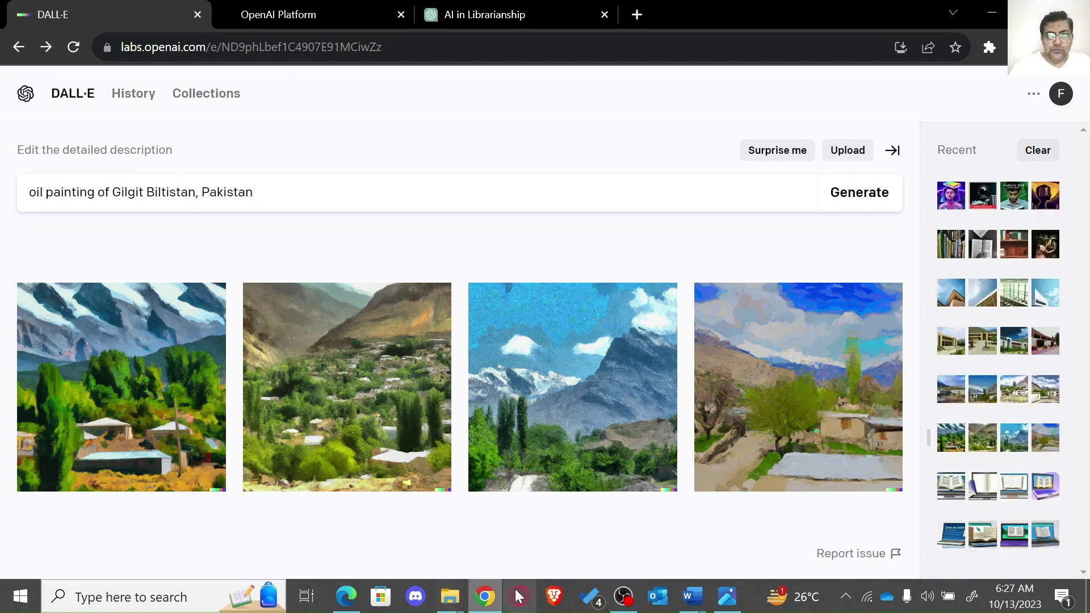
pyautogui.click(352, 597)
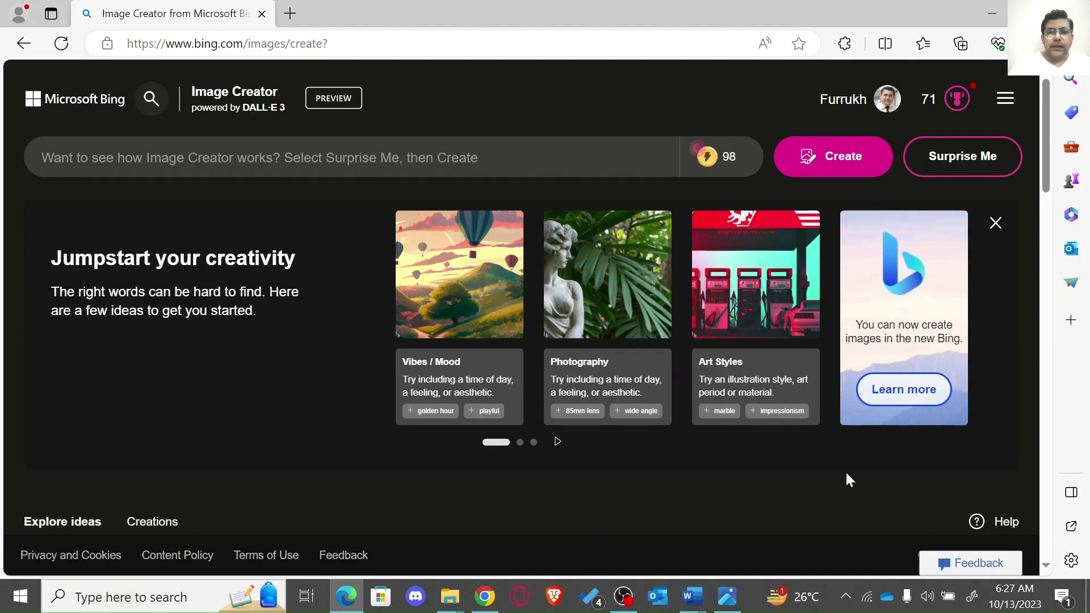
# Step: Switch to Document1 in Word and copy the bullet line "A young smart male librarian on a ship of books called Librarianship"
pyautogui.moveTo(696, 608)
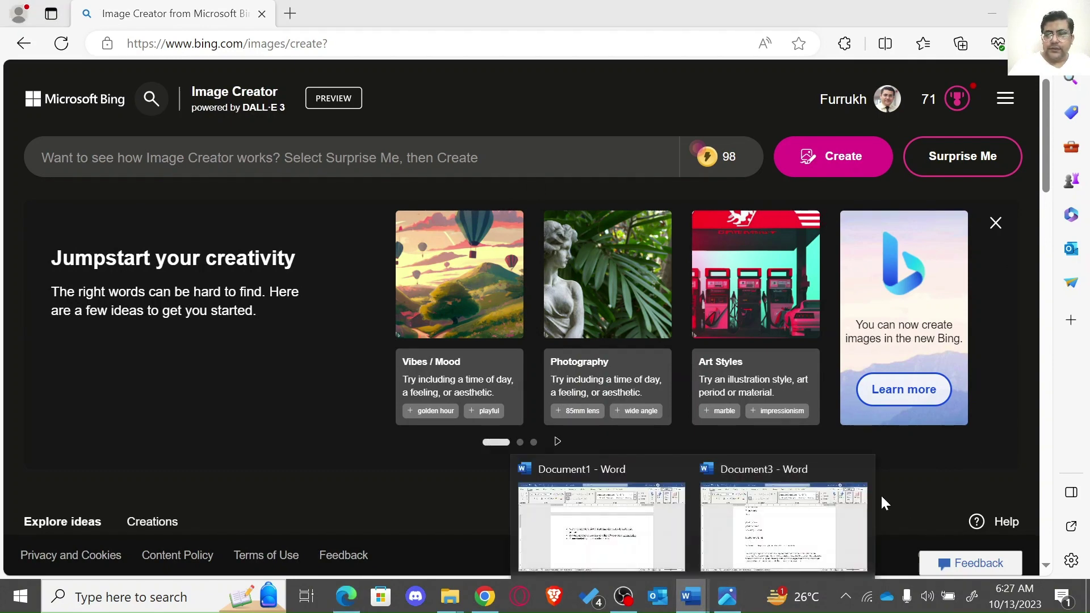
pyautogui.click(768, 549)
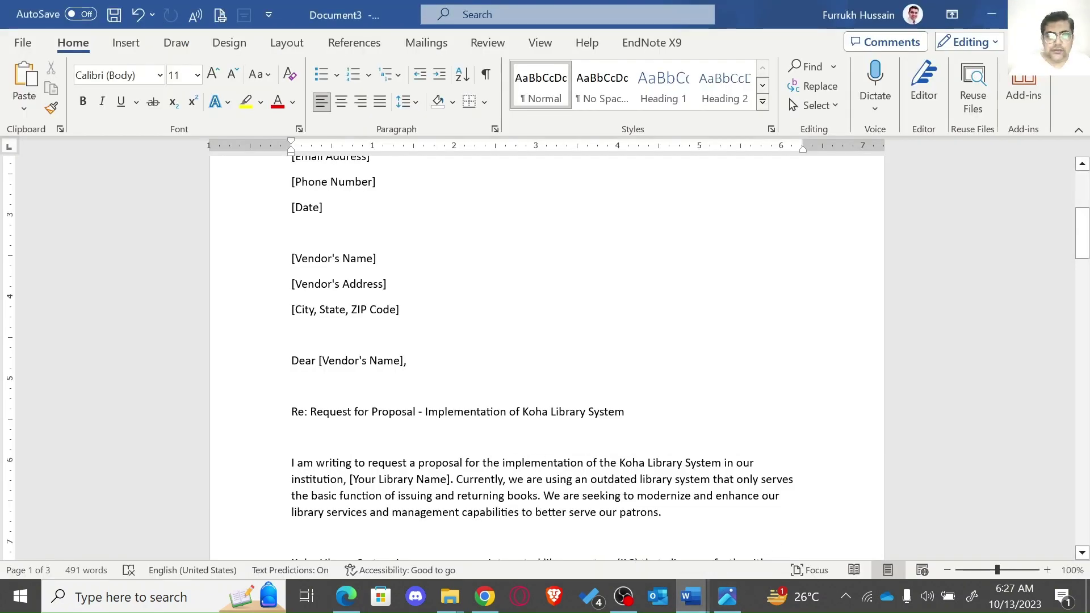
pyautogui.moveTo(700, 604)
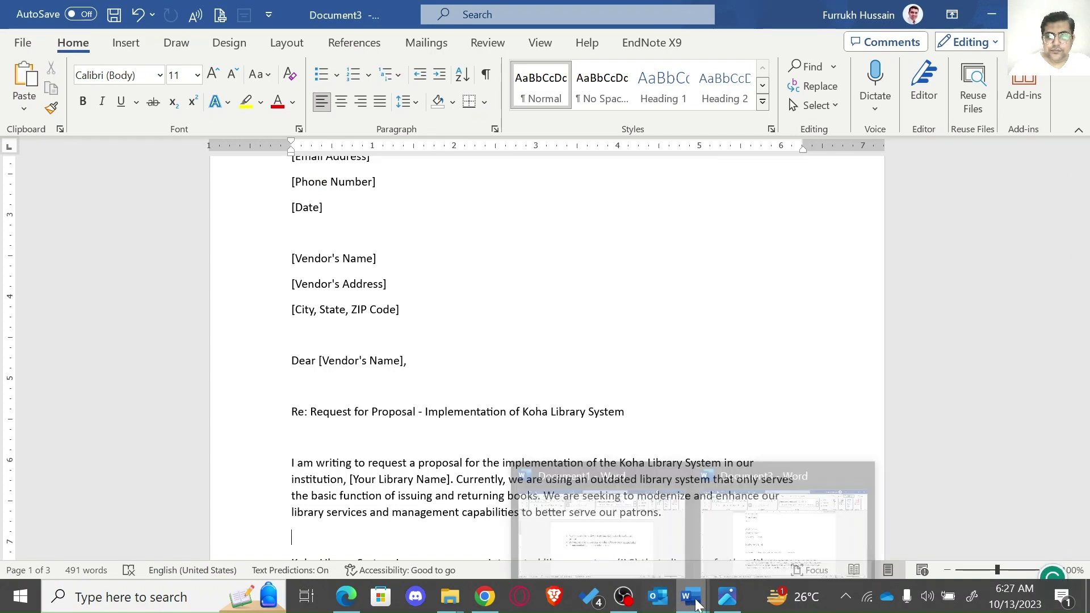
pyautogui.click(652, 542)
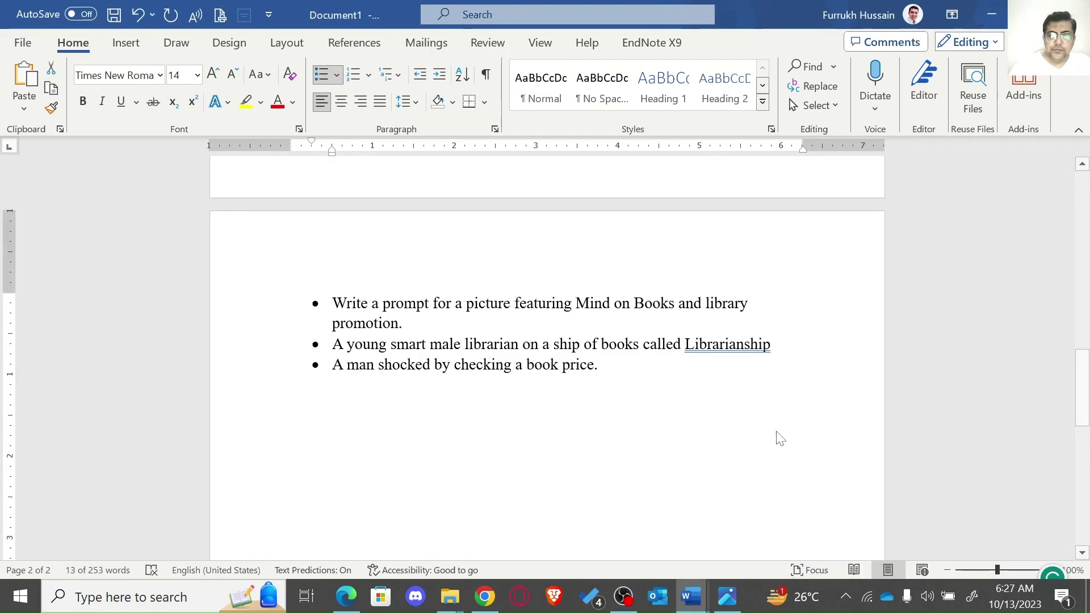
pyautogui.press('Right')
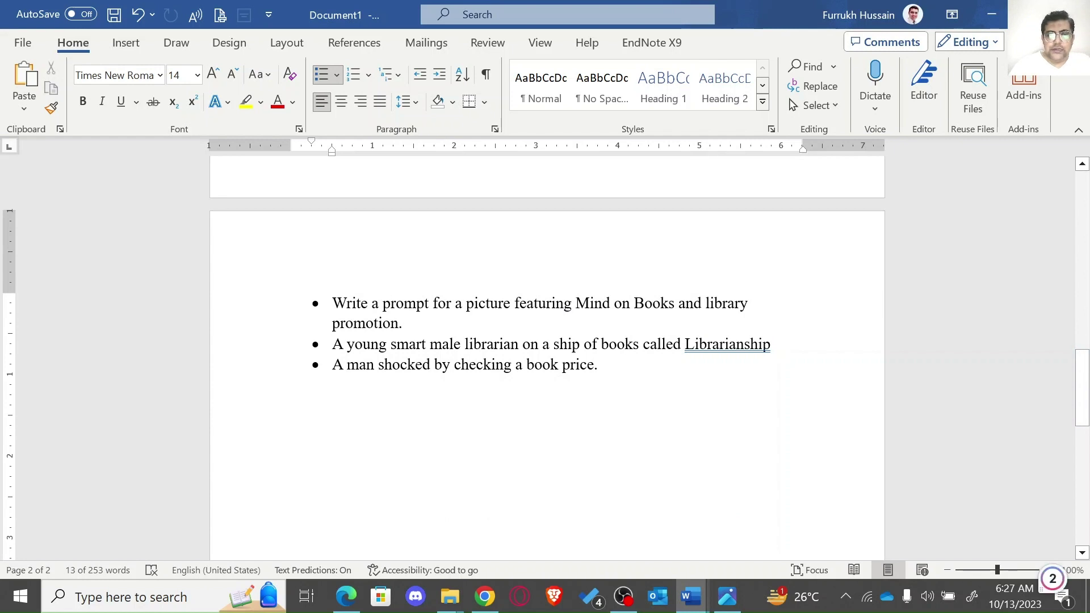
pyautogui.hotkey('shift', 'Down')
pyautogui.hotkey('ctrl', 'c')
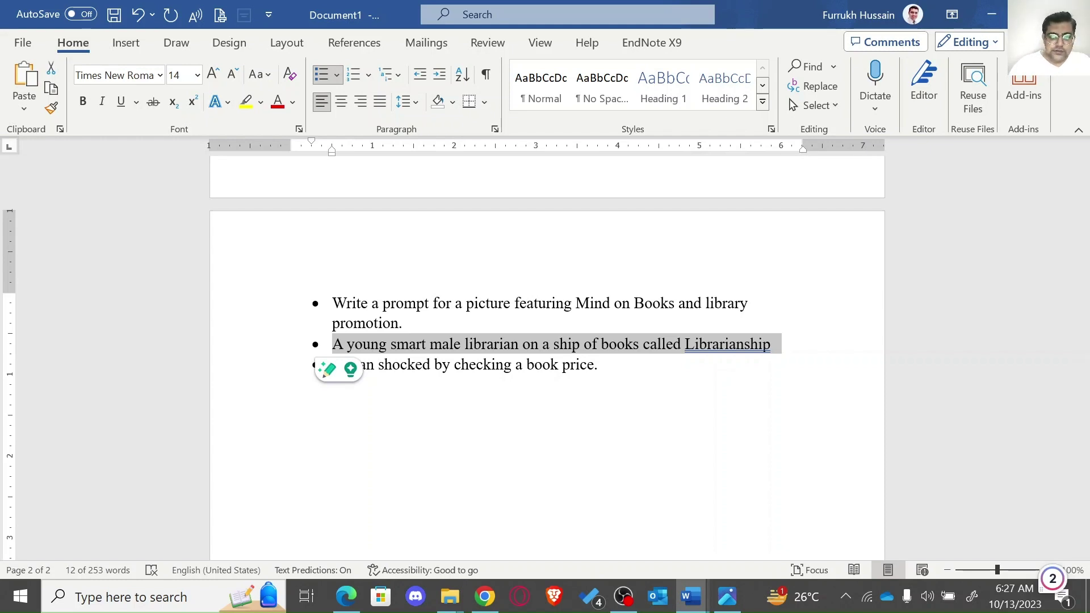
# Step: Switch back to Bing Image Creator and try generating images from the copied librarian prompt with its leading bullet removed
pyautogui.click(493, 591)
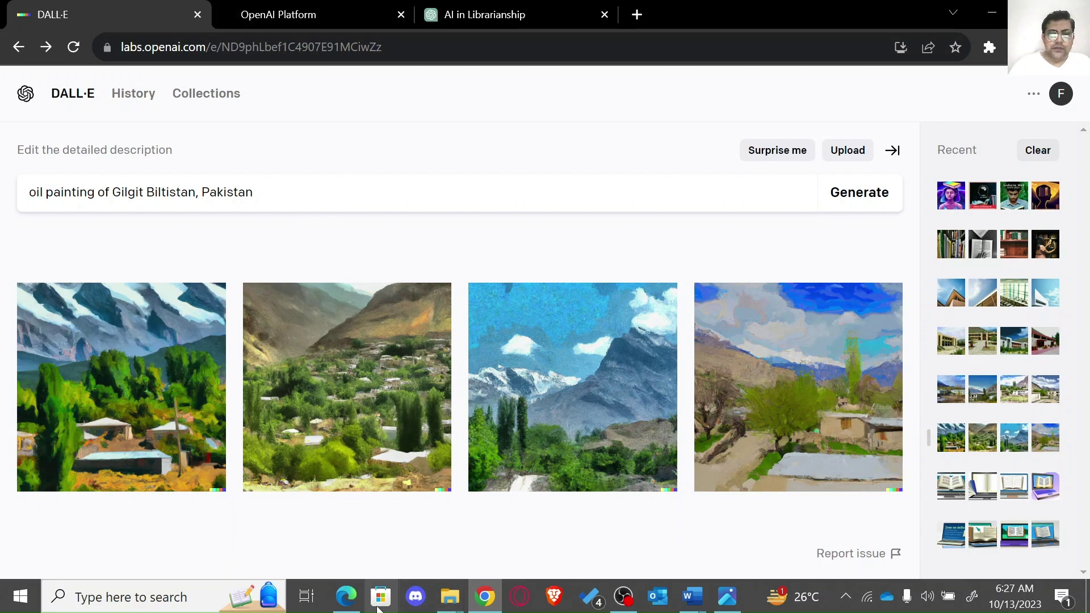
pyautogui.click(345, 597)
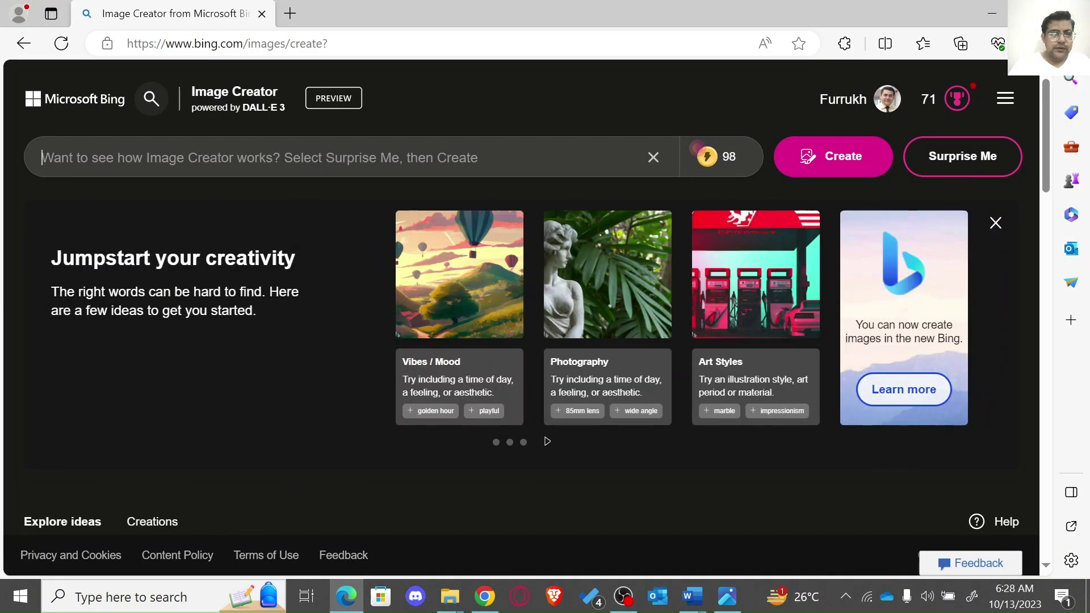
pyautogui.hotkey('ctrl', 'v')
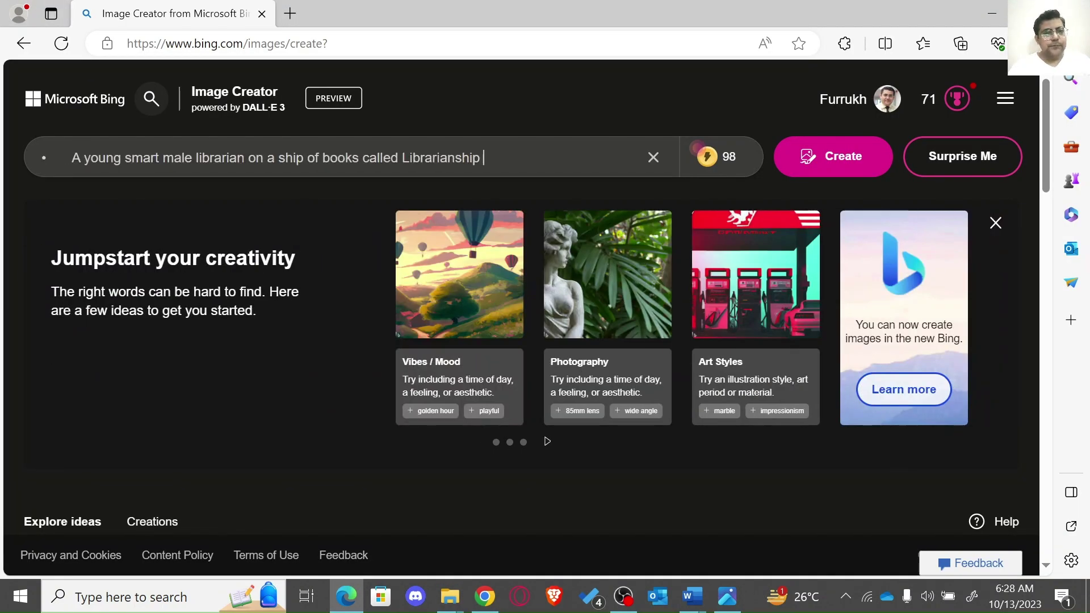
pyautogui.click(68, 172)
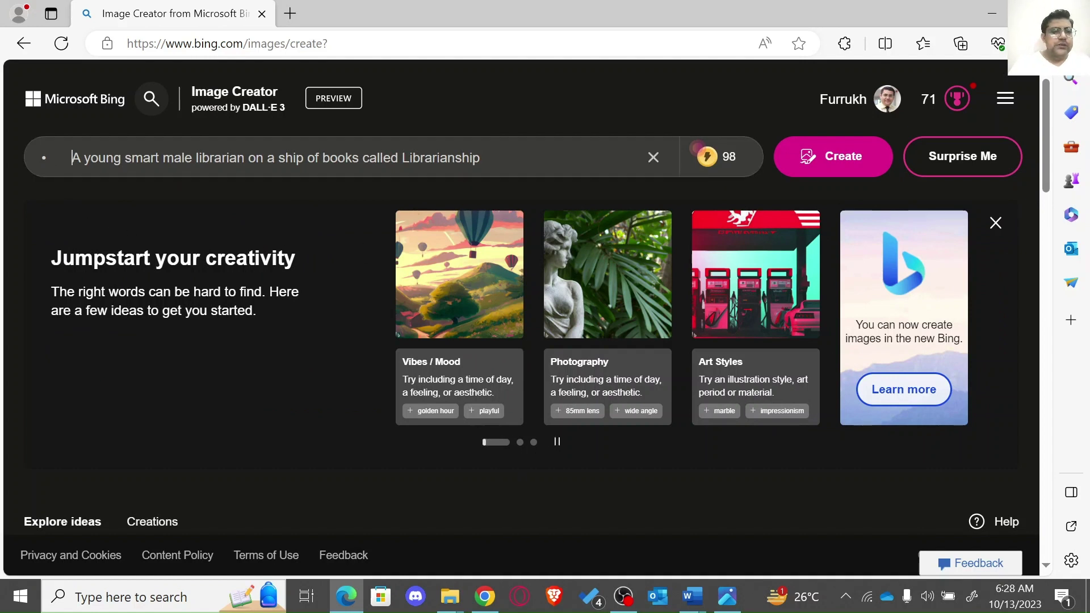
pyautogui.click(297, 227)
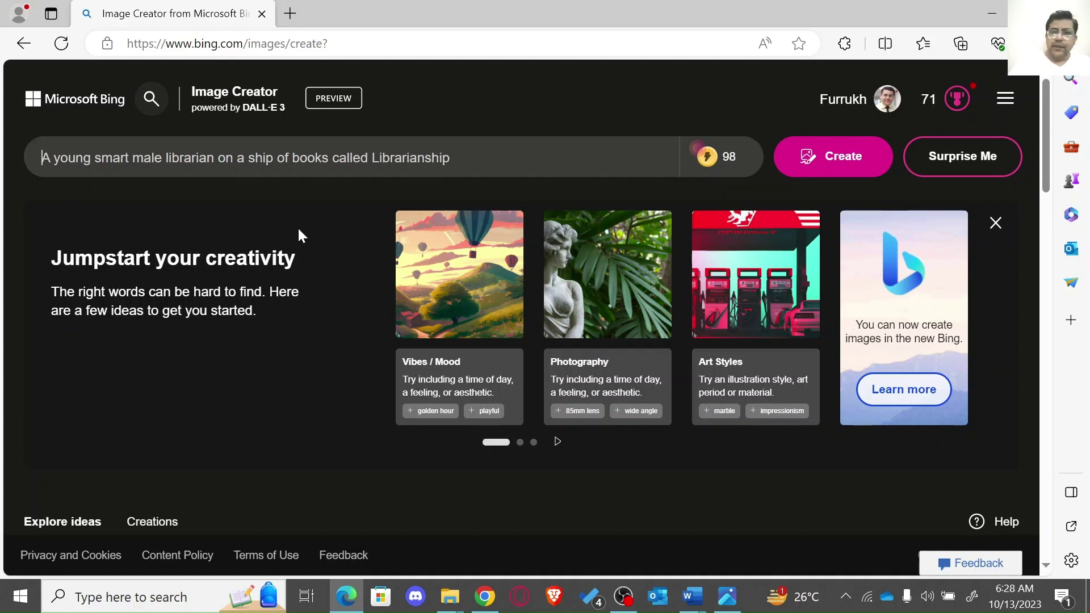
pyautogui.moveTo(720, 172)
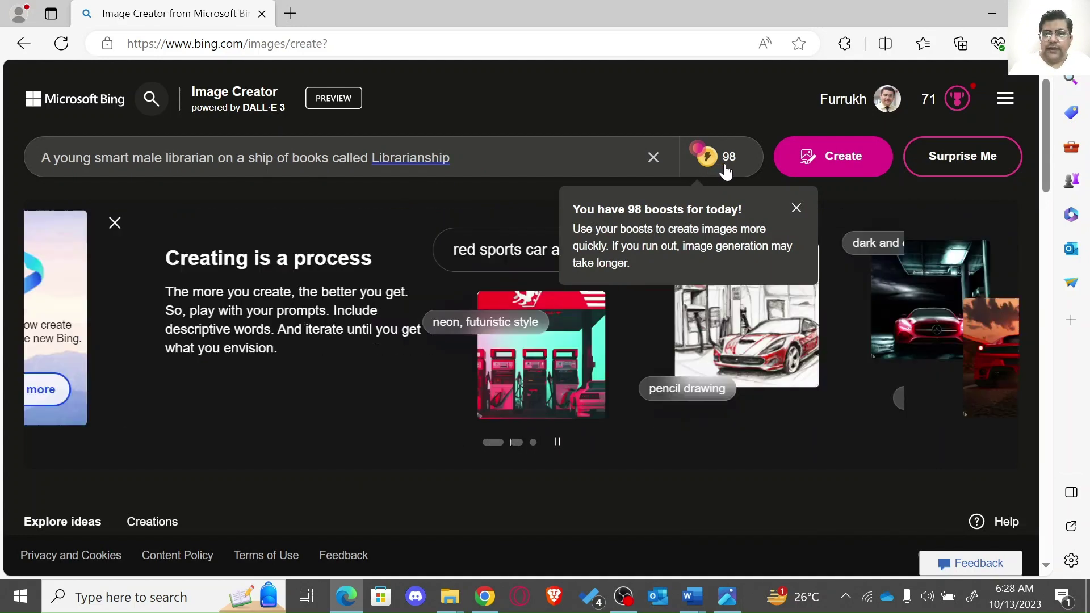
pyautogui.click(835, 168)
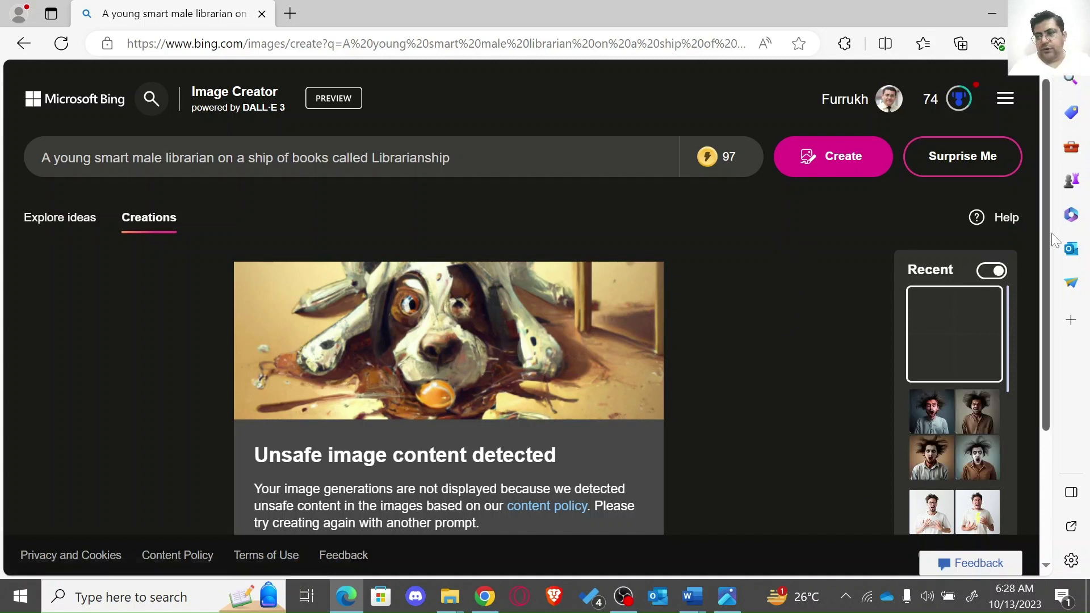
pyautogui.moveTo(1047, 237); pyautogui.dragTo(1058, 307)
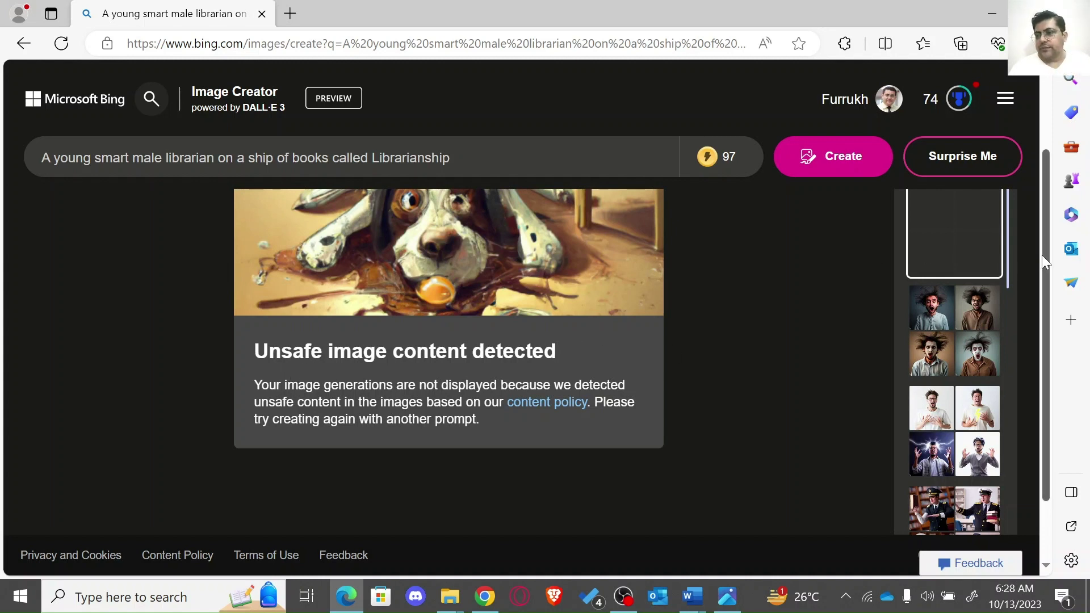
pyautogui.moveTo(1045, 254); pyautogui.dragTo(1041, 185)
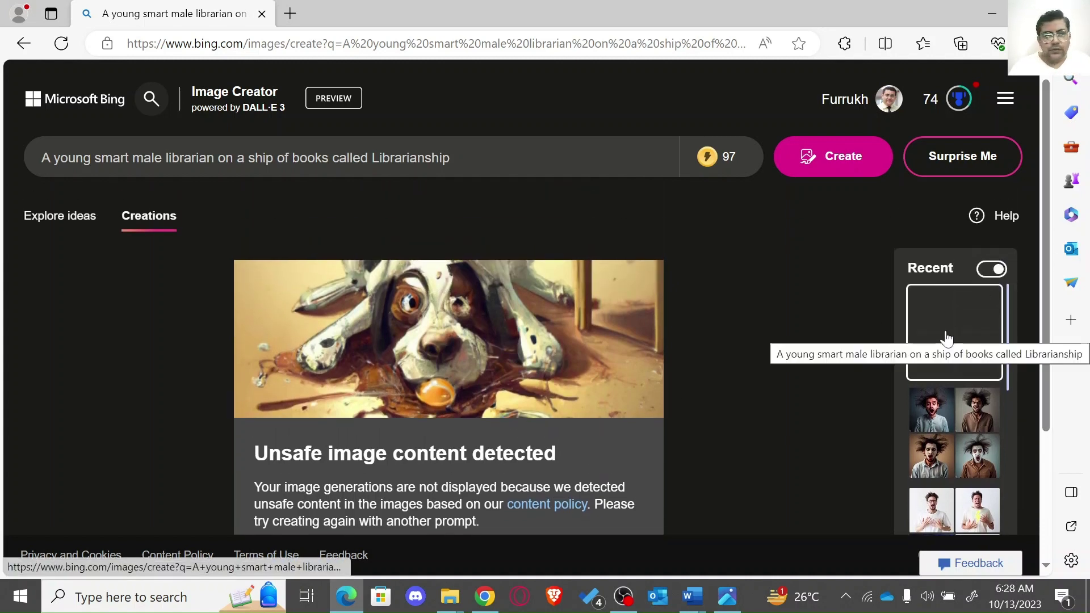
# Step: Return to the Explore ideas page of Image Creator and dismiss both boost notices
pyautogui.click(60, 222)
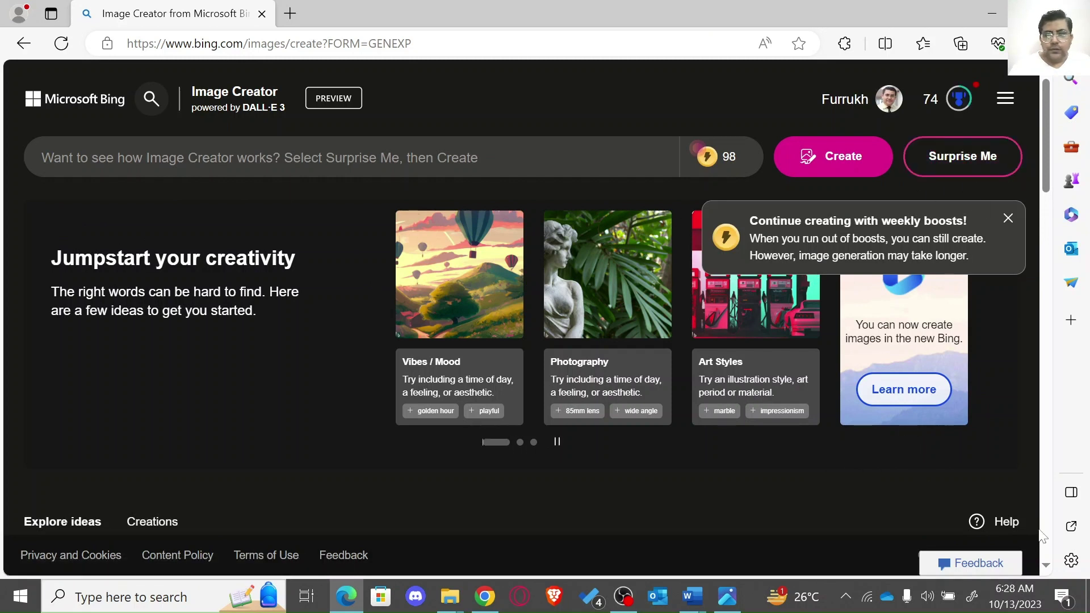
pyautogui.click(1009, 220)
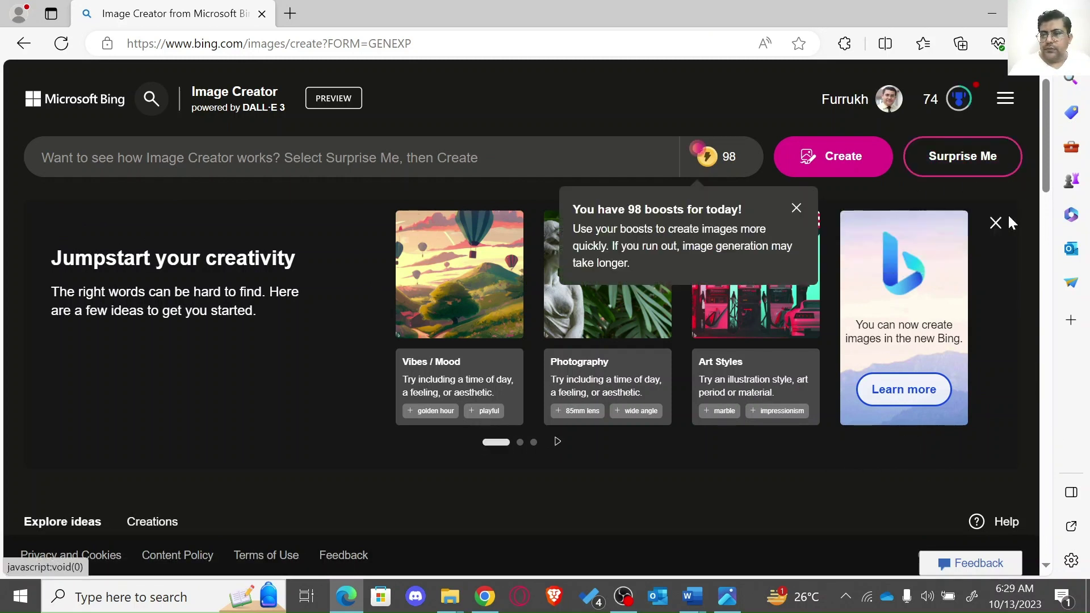
pyautogui.moveTo(1052, 193)
pyautogui.mouseDown()
pyautogui.moveTo(1052, 251)
pyautogui.moveTo(1052, 177)
pyautogui.mouseUp()
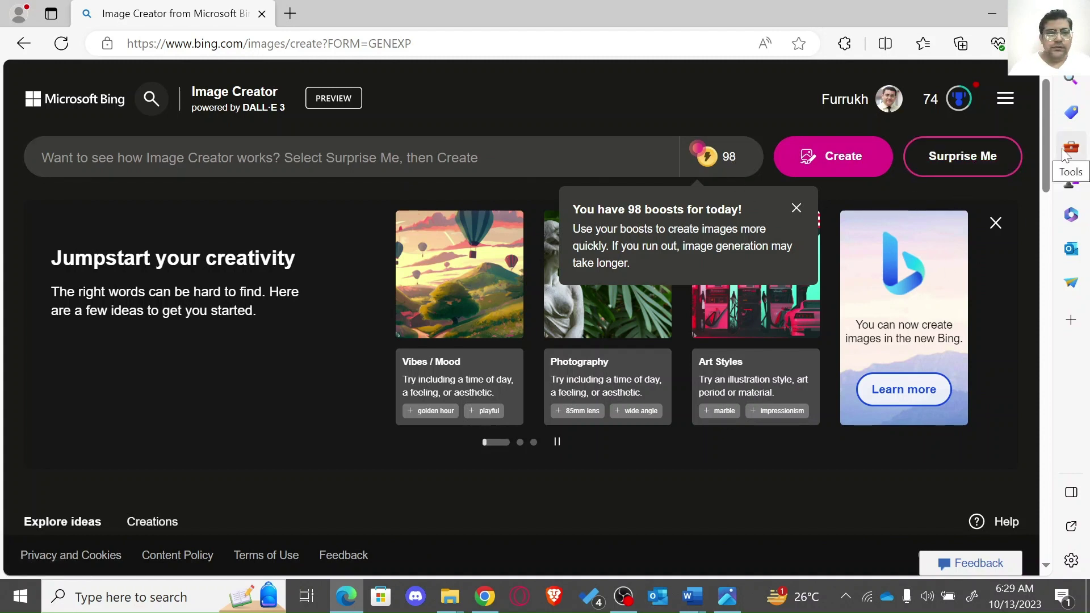
pyautogui.click(794, 217)
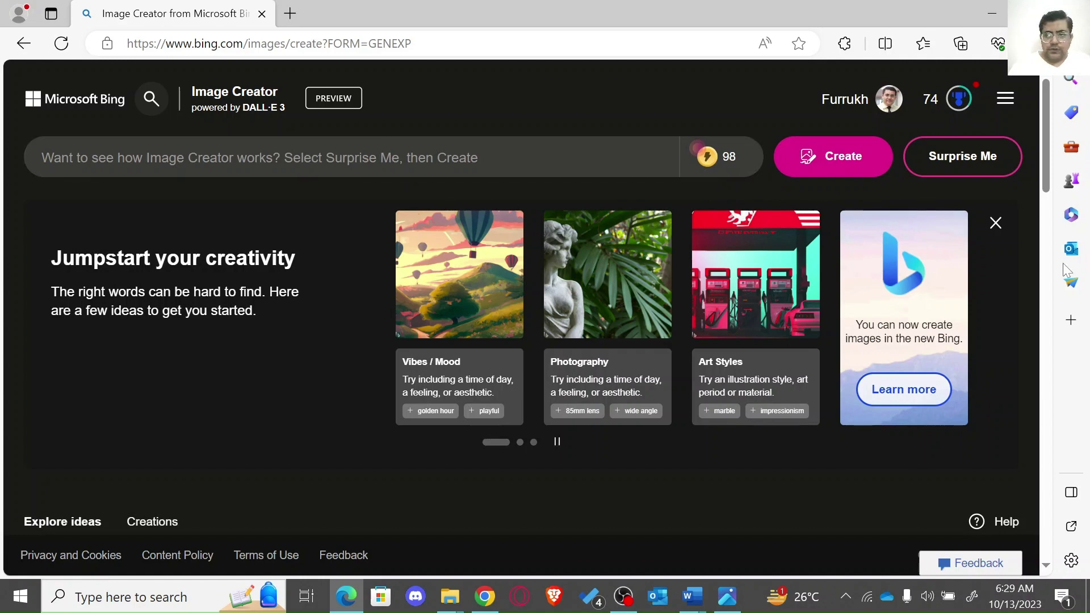
# Step: Generate images from the pasted prompt "A young smart male librarian on a ship of books called Librarianship" and follow the creation progress
pyautogui.moveTo(1043, 174)
pyautogui.mouseDown()
pyautogui.moveTo(1050, 426)
pyautogui.moveTo(1048, 194)
pyautogui.mouseUp()
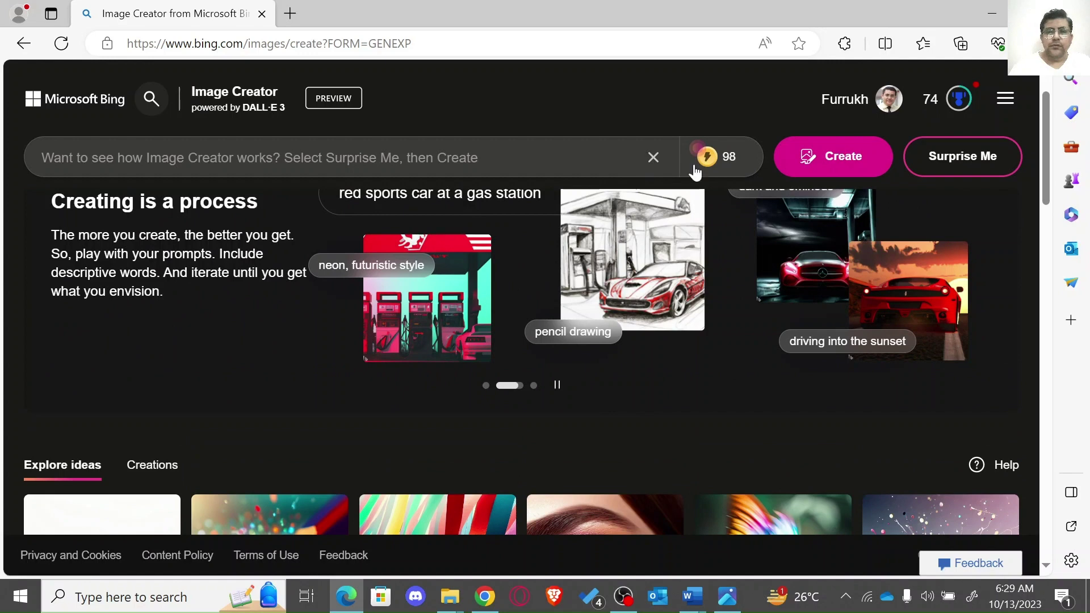
pyautogui.click(609, 164)
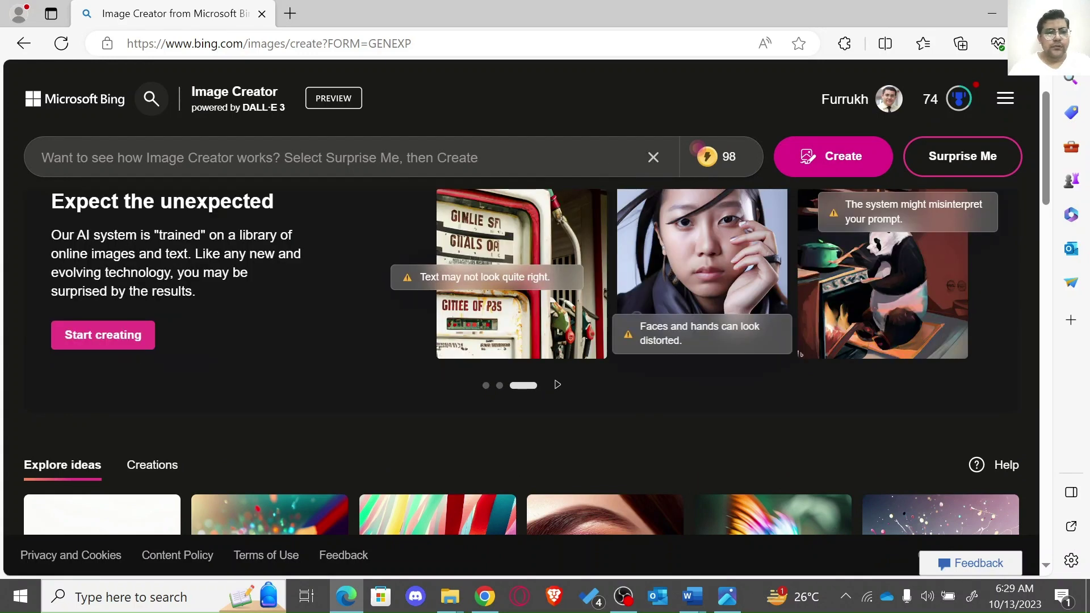
pyautogui.hotkey('ctrl', 'v')
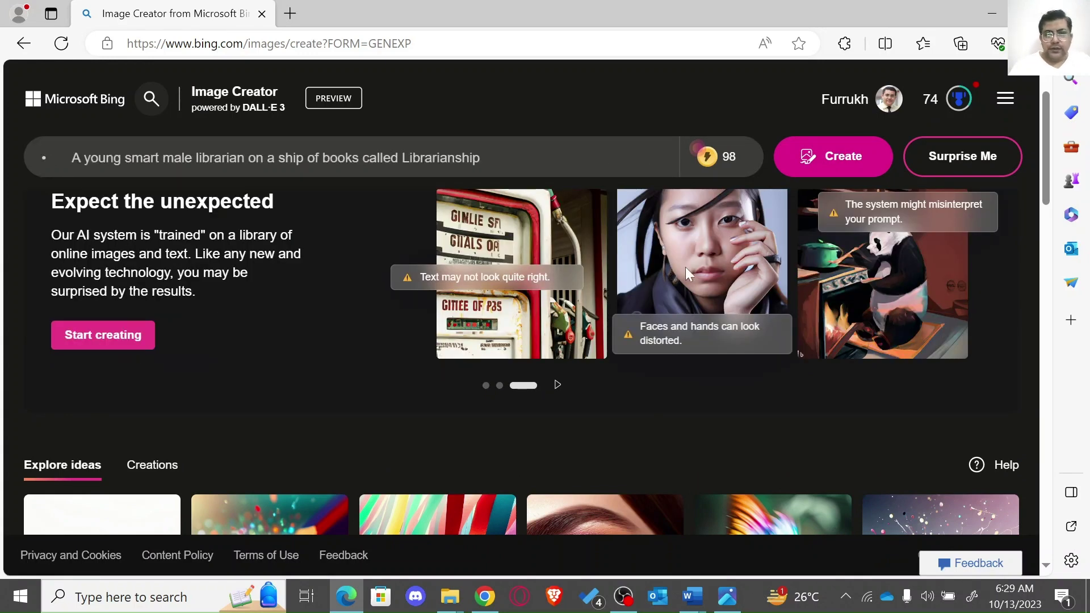
pyautogui.click(848, 165)
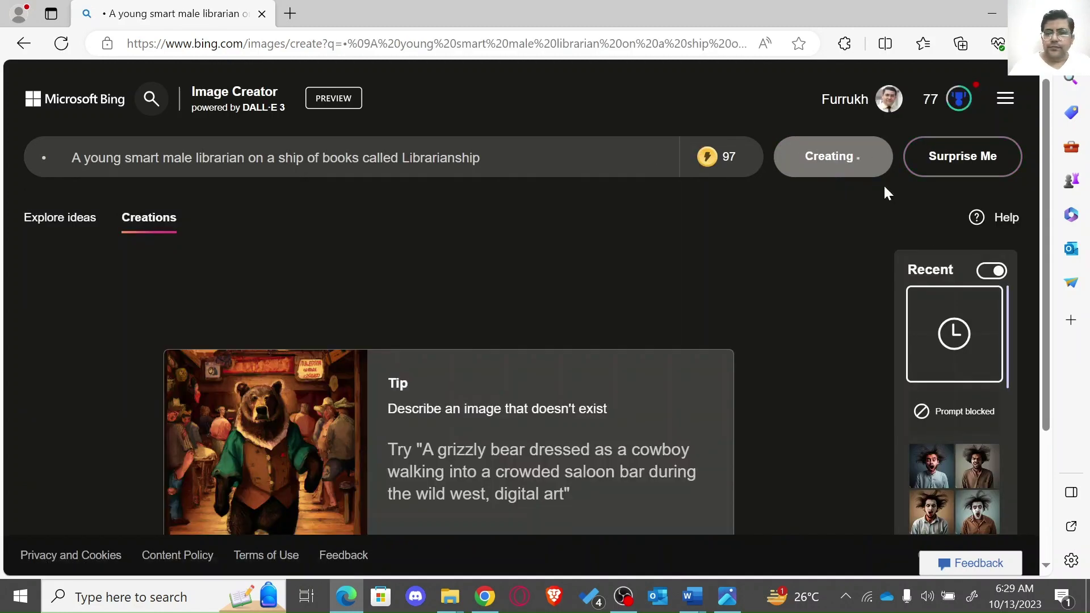
pyautogui.click(967, 343)
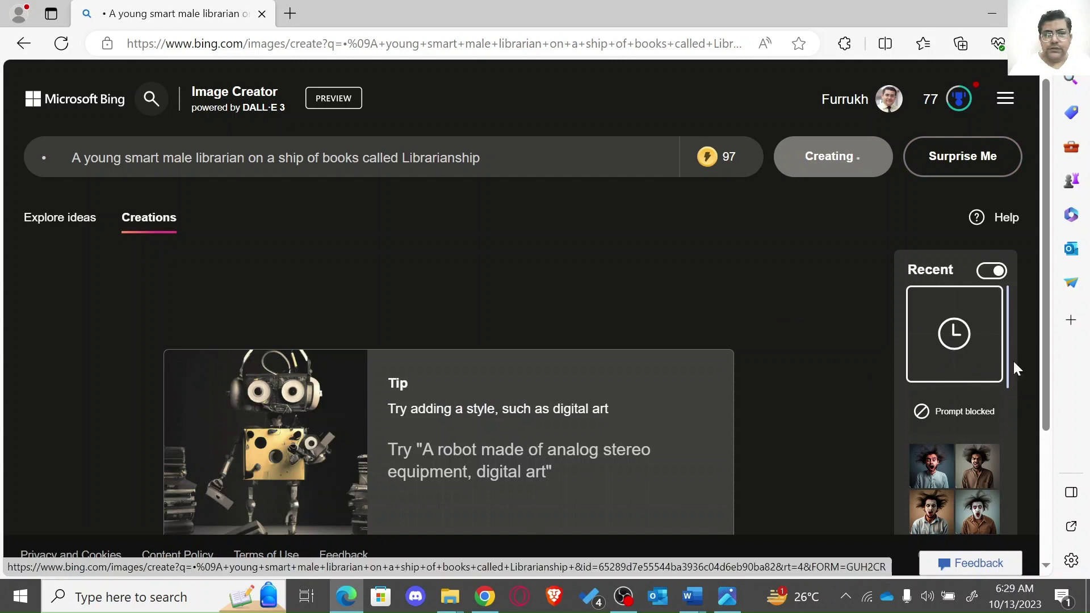
pyautogui.scroll(-1, 1054, 343)
pyautogui.scroll(-2, 1053, 346)
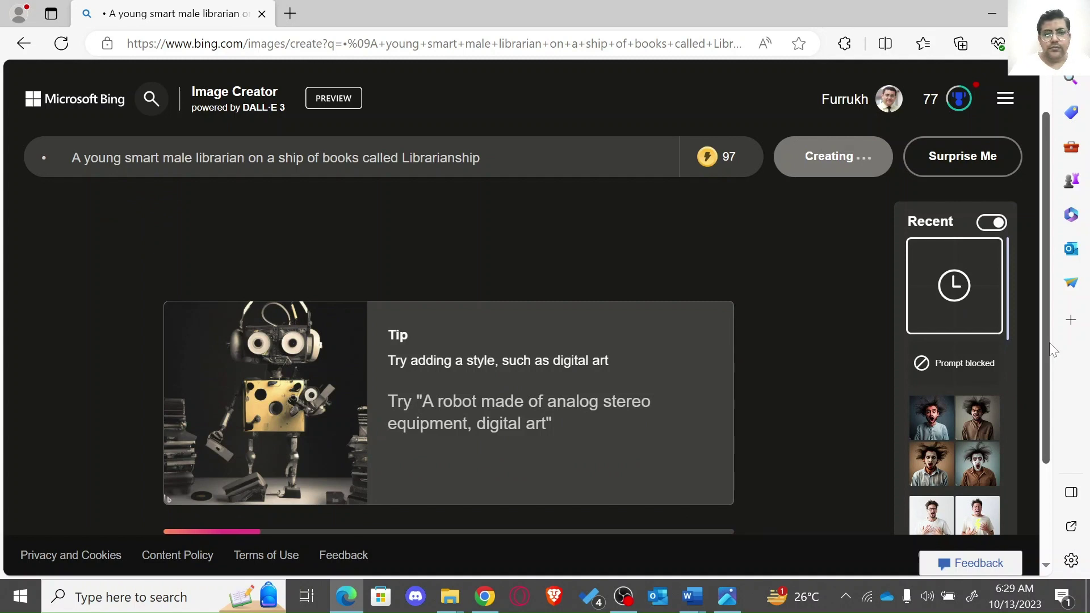
pyautogui.scroll(-2, 1053, 350)
pyautogui.scroll(-2, 1053, 386)
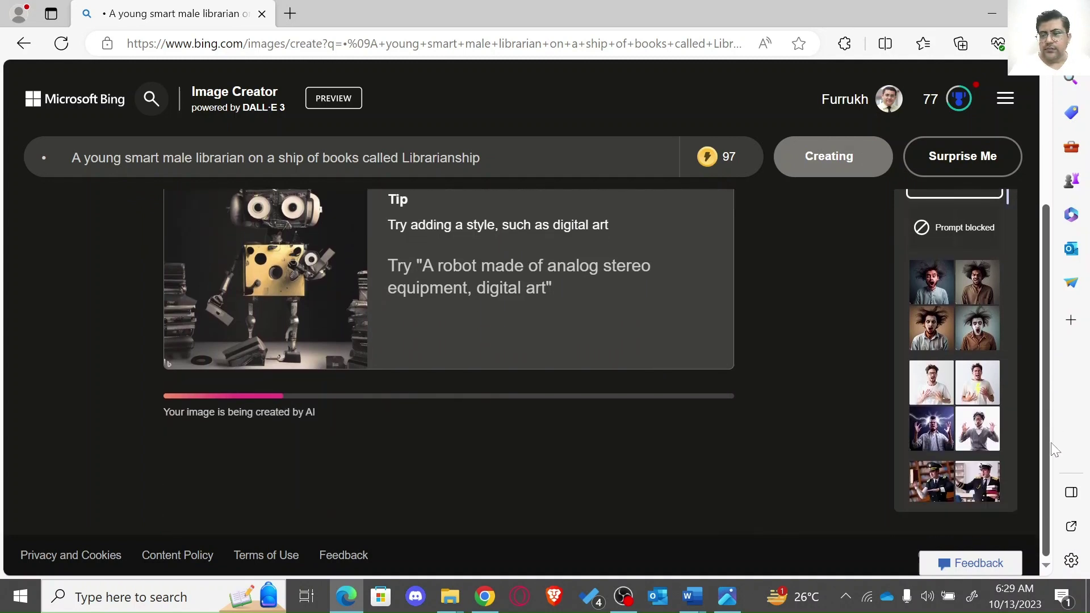
pyautogui.scroll(3, 1057, 369)
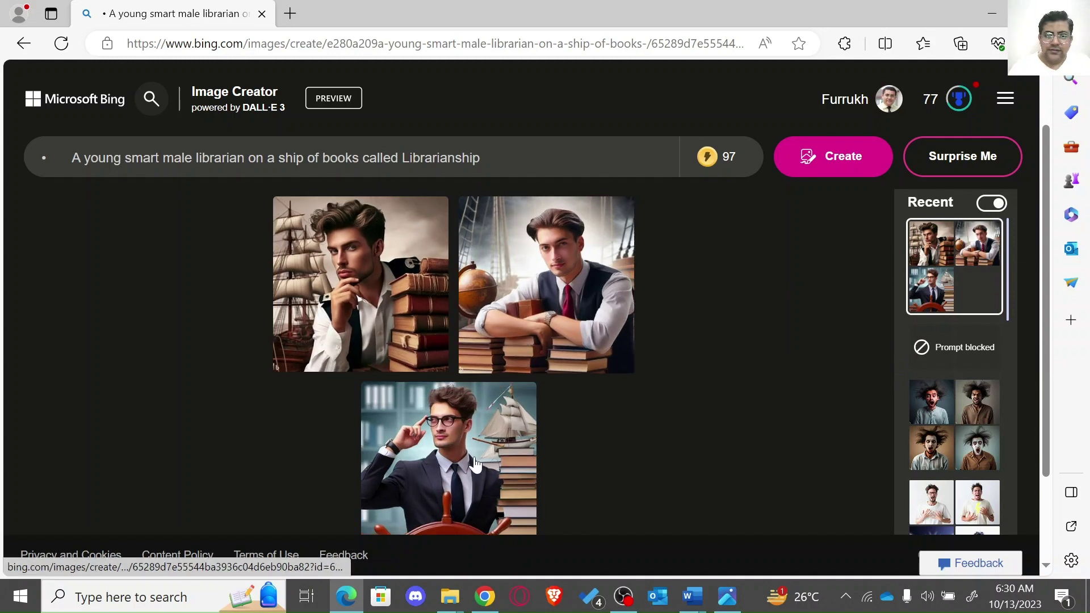
# Step: View the three generated librarian images enlarged: beside the sailing ship, at the ship's wheel, and with the globe
pyautogui.click(379, 274)
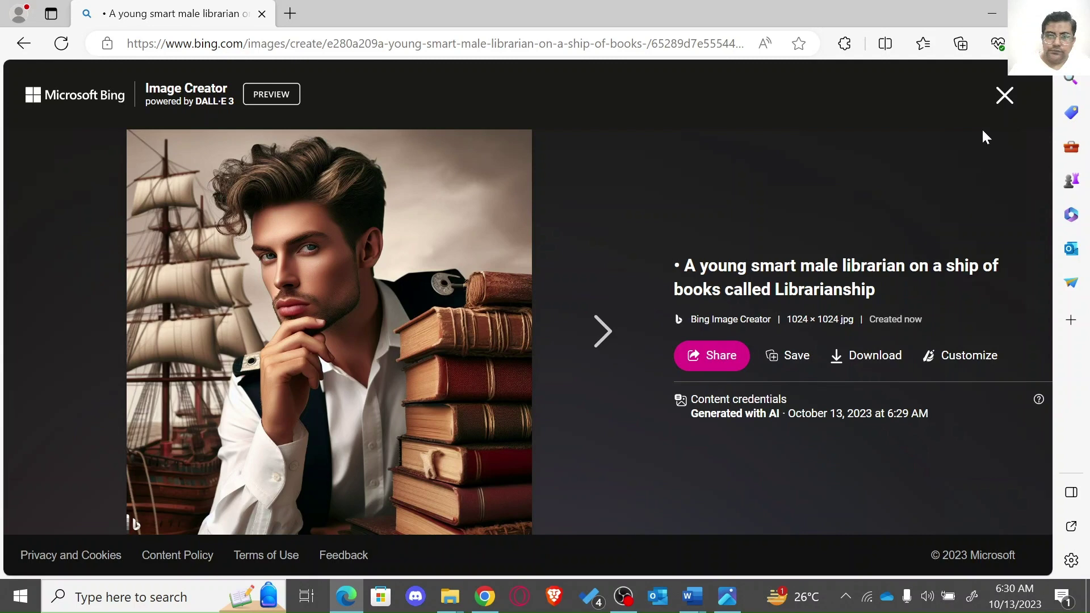
pyautogui.click(1005, 96)
pyautogui.click(444, 471)
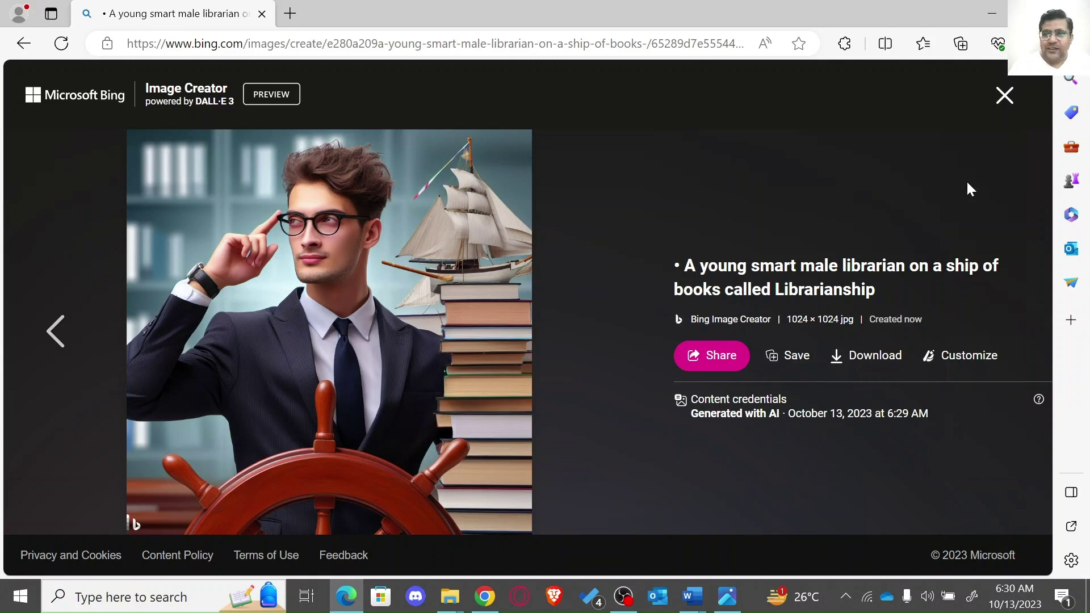
pyautogui.click(1008, 98)
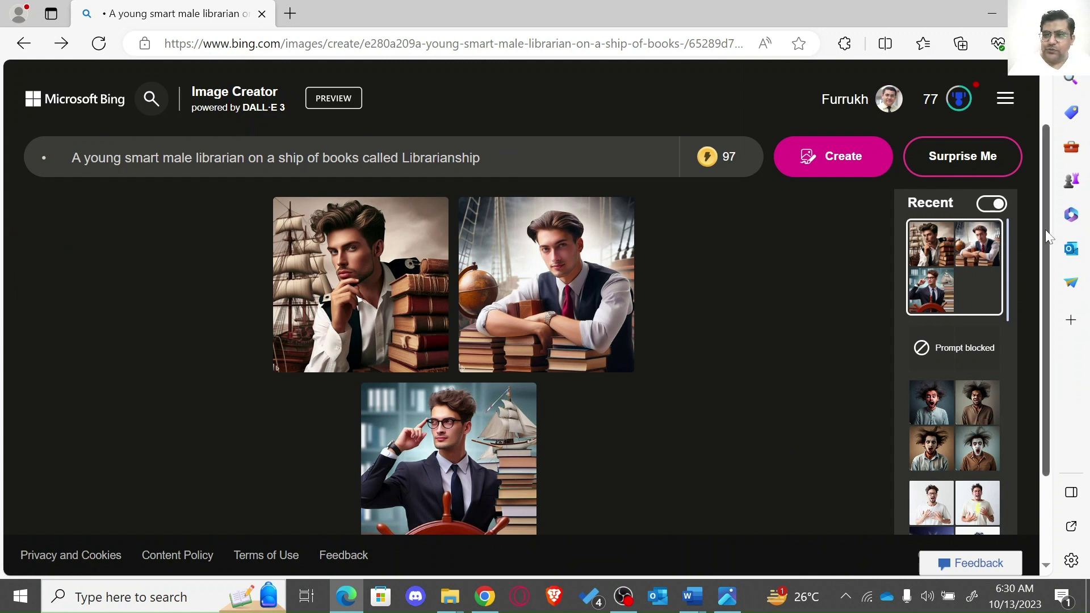
pyautogui.scroll(-1, 1050, 281)
pyautogui.scroll(2, 1044, 288)
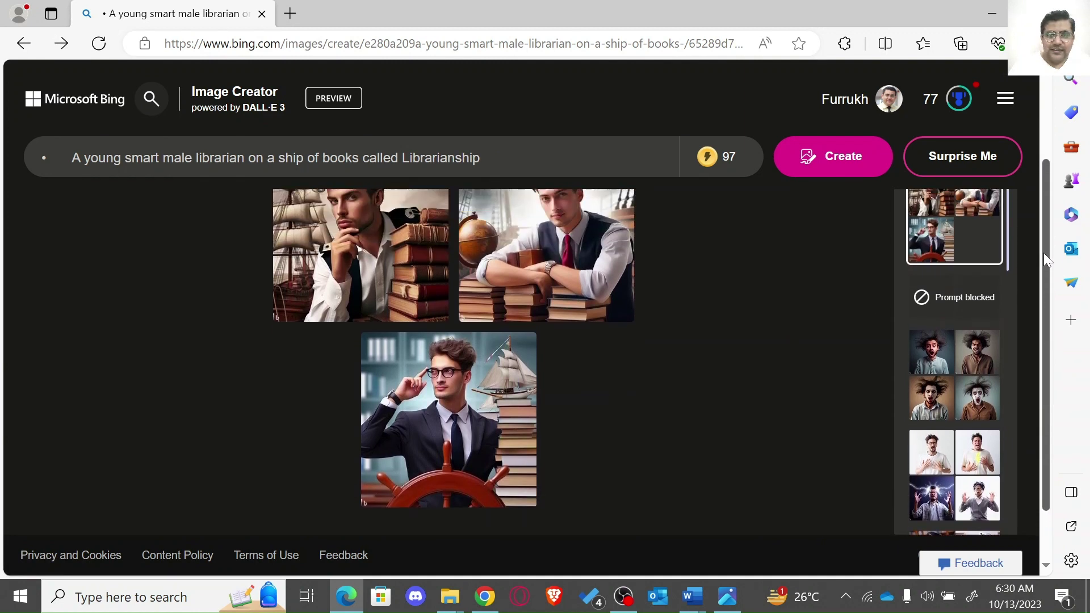
pyautogui.click(560, 286)
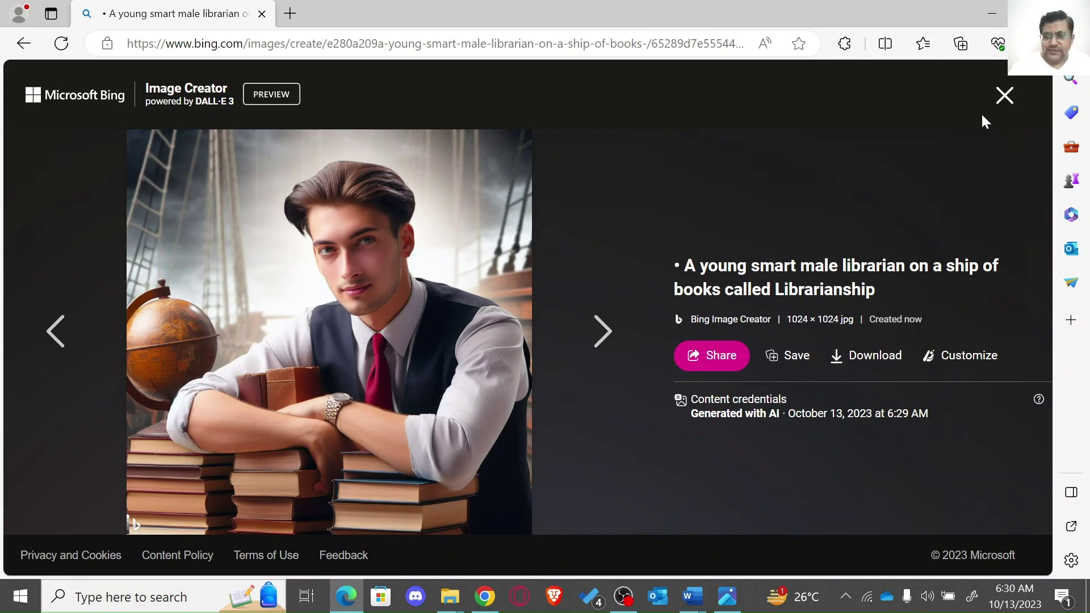
# Step: Close the enlarged librarian image and clear the old prompt
pyautogui.click(1003, 96)
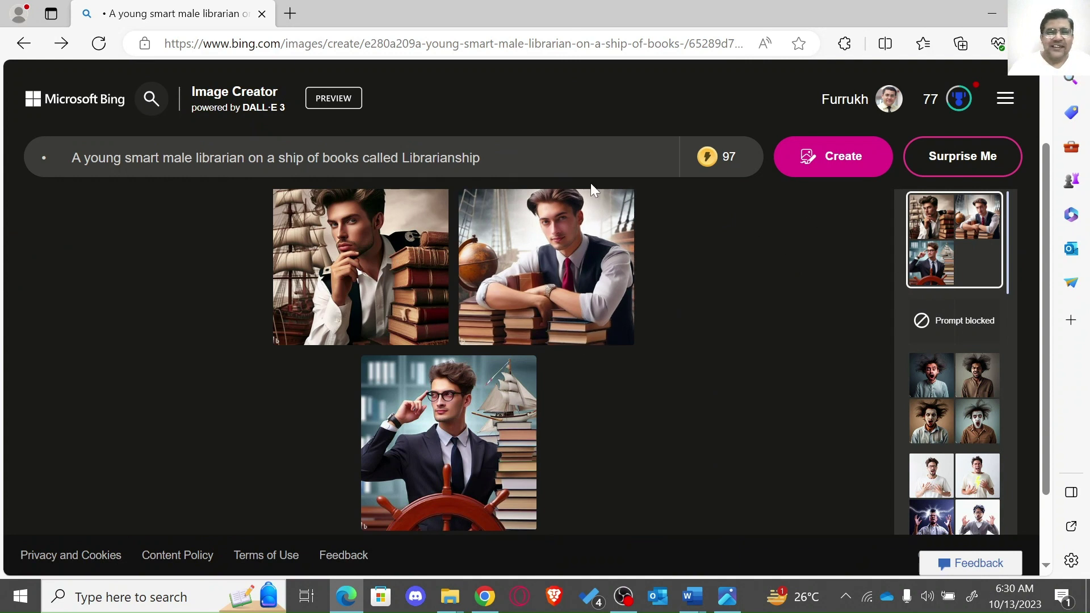
pyautogui.click(570, 145)
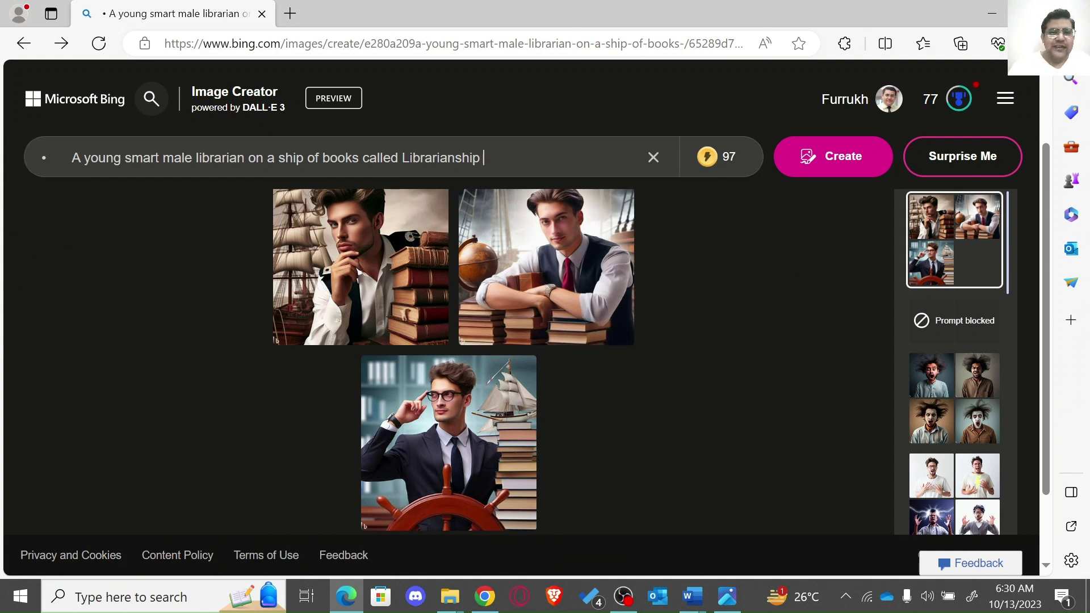
pyautogui.click(653, 161)
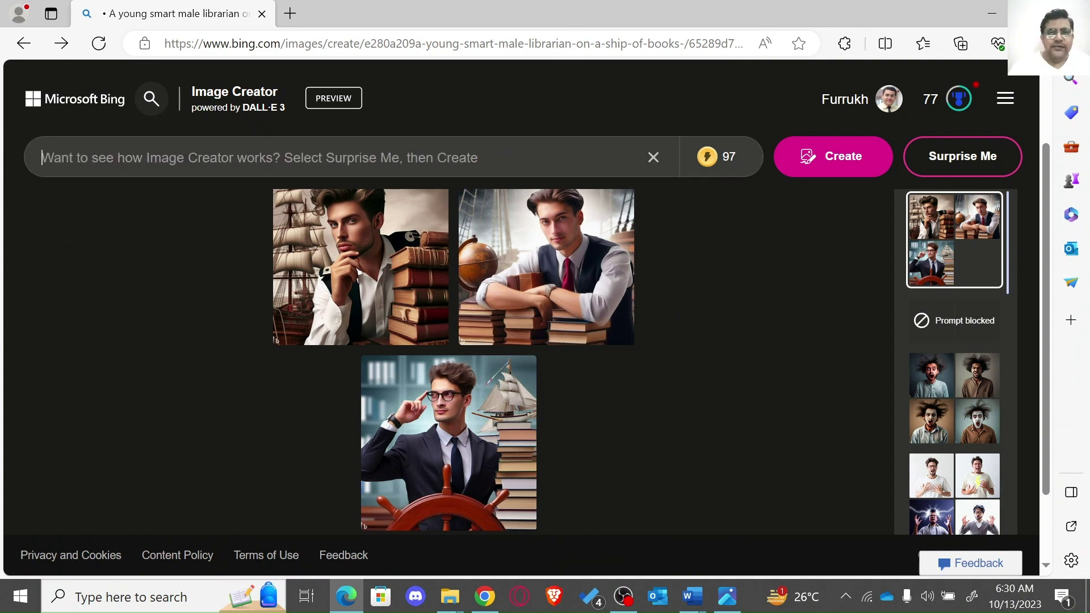
# Step: Generate images from the prompt "library in heaven, having big books and readers"
pyautogui.click(44, 158)
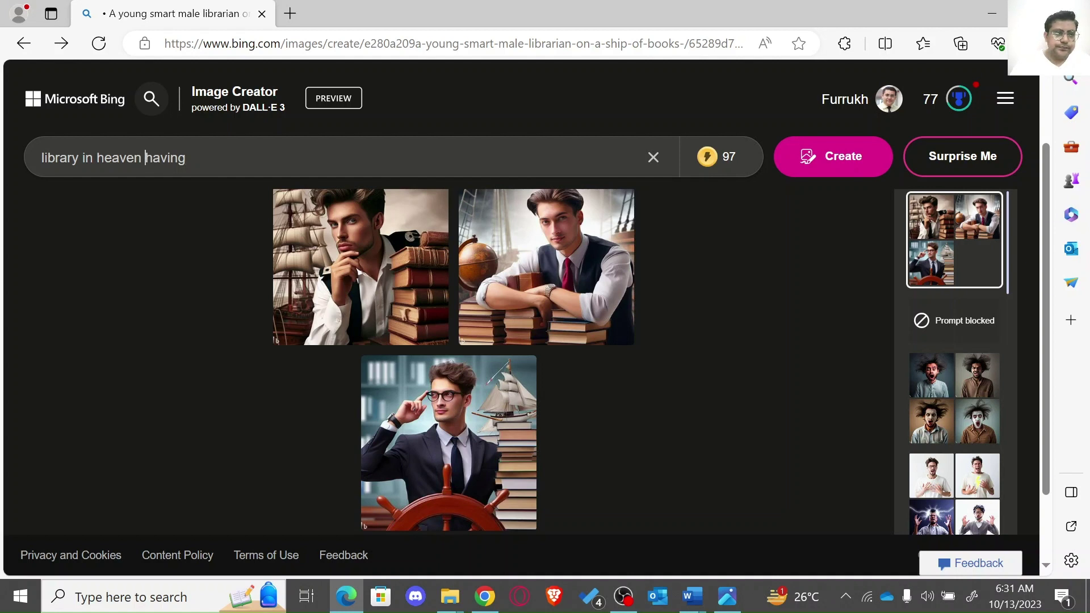
pyautogui.write(',')
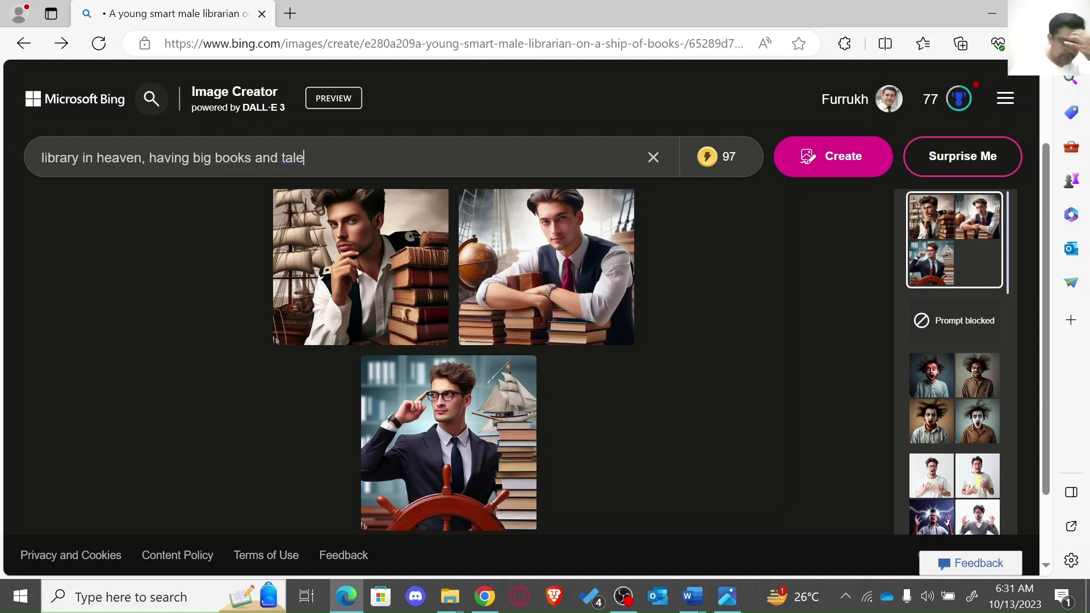
pyautogui.press('BackSpace')
pyautogui.press('BackSpace')
pyautogui.press('BackSpace')
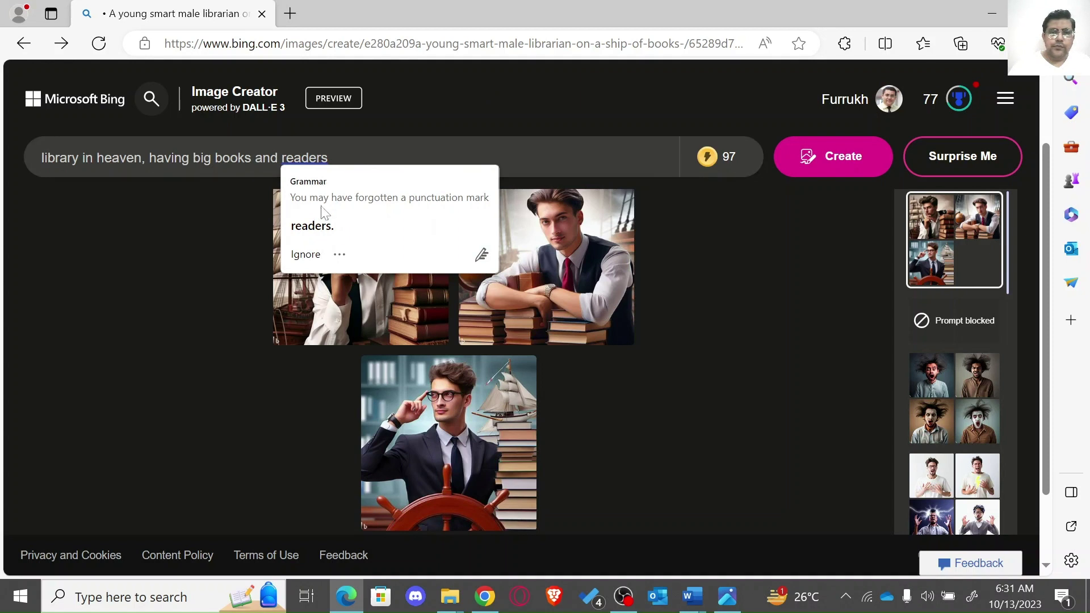
pyautogui.click(315, 226)
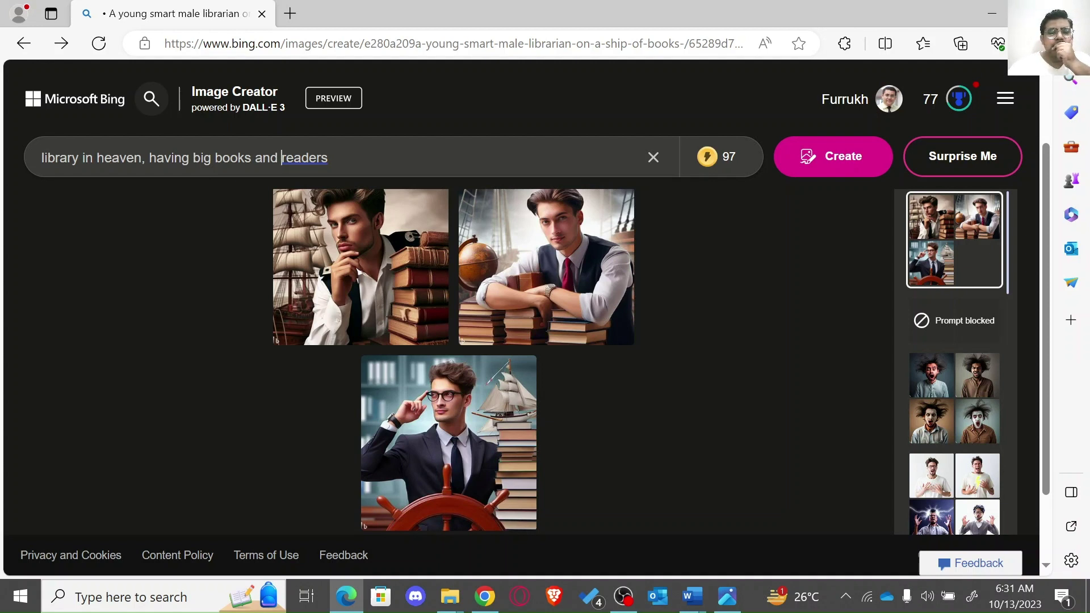
pyautogui.click(873, 158)
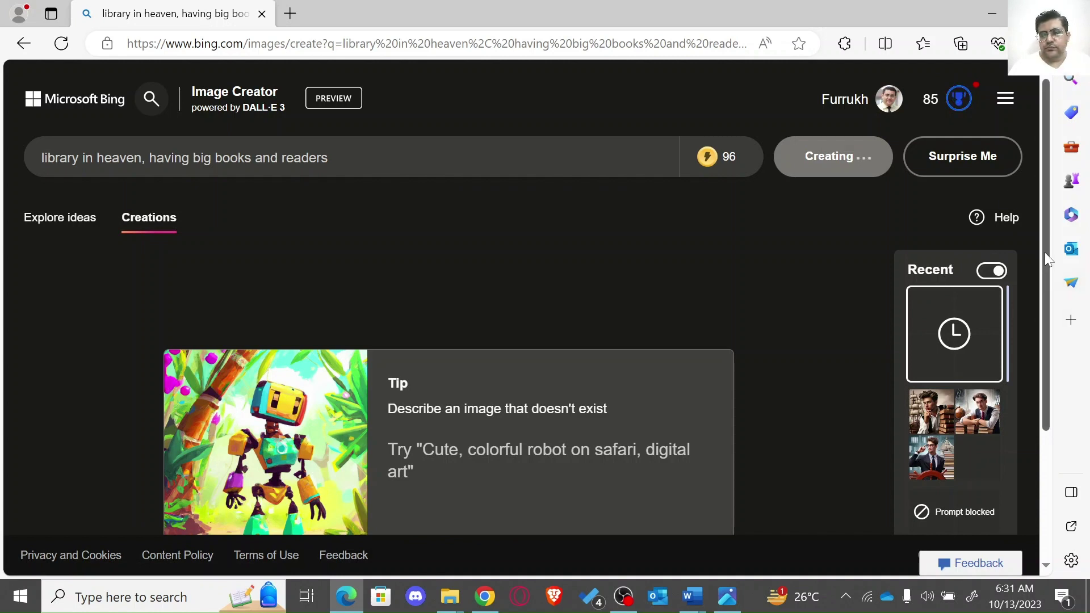
# Step: Browse the generated heavenly library images and view three enlarged: the cloud-floor reading room, the cloud archway, and the hall with birds
pyautogui.moveTo(1045, 254); pyautogui.dragTo(1054, 280)
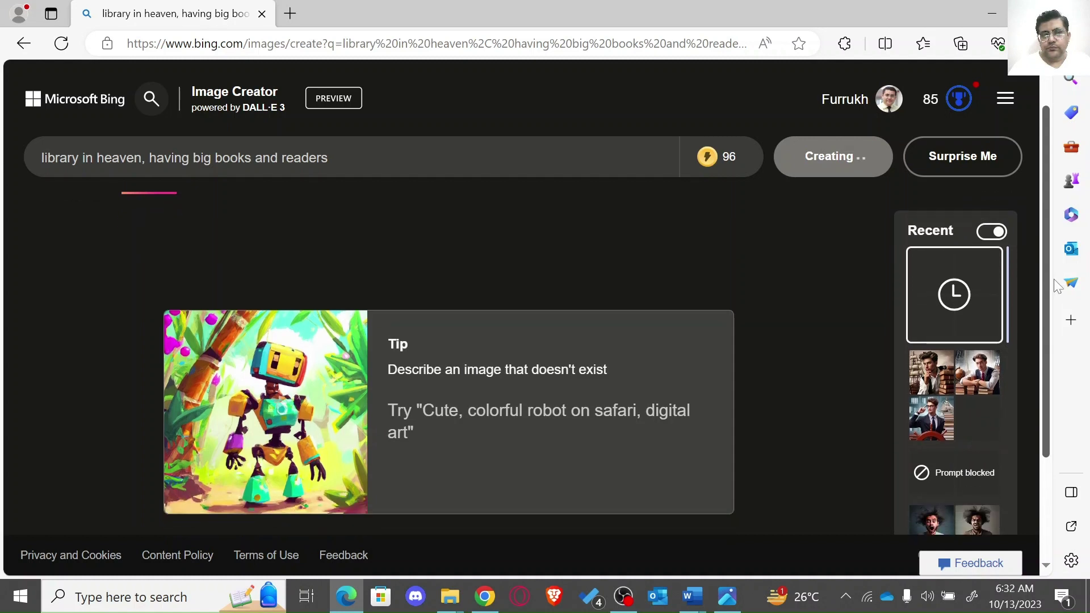
pyautogui.moveTo(1054, 278); pyautogui.dragTo(1066, 385)
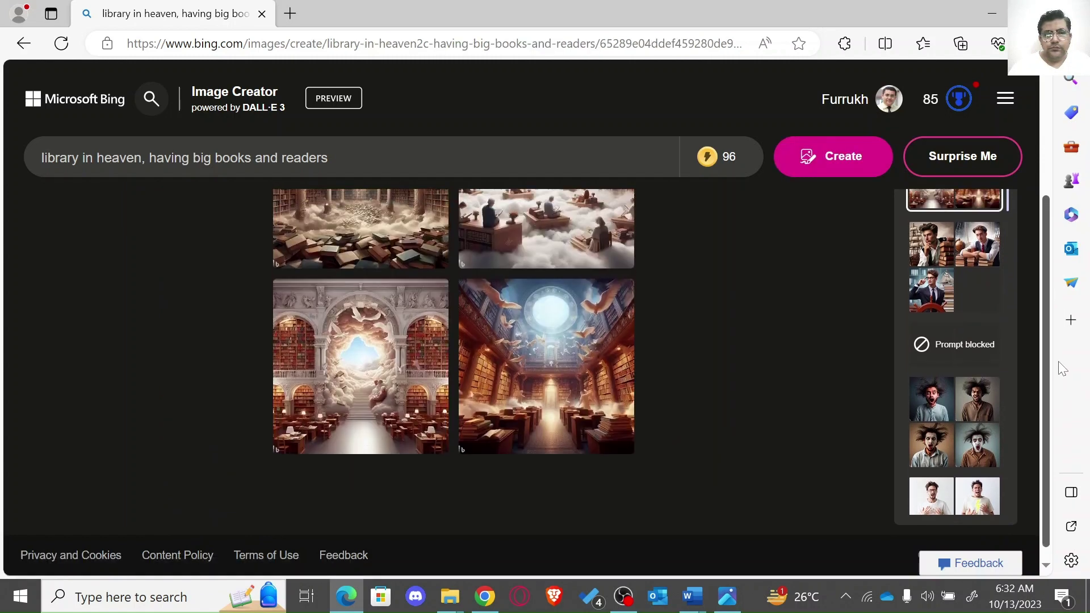
pyautogui.moveTo(1059, 341); pyautogui.dragTo(1044, 280)
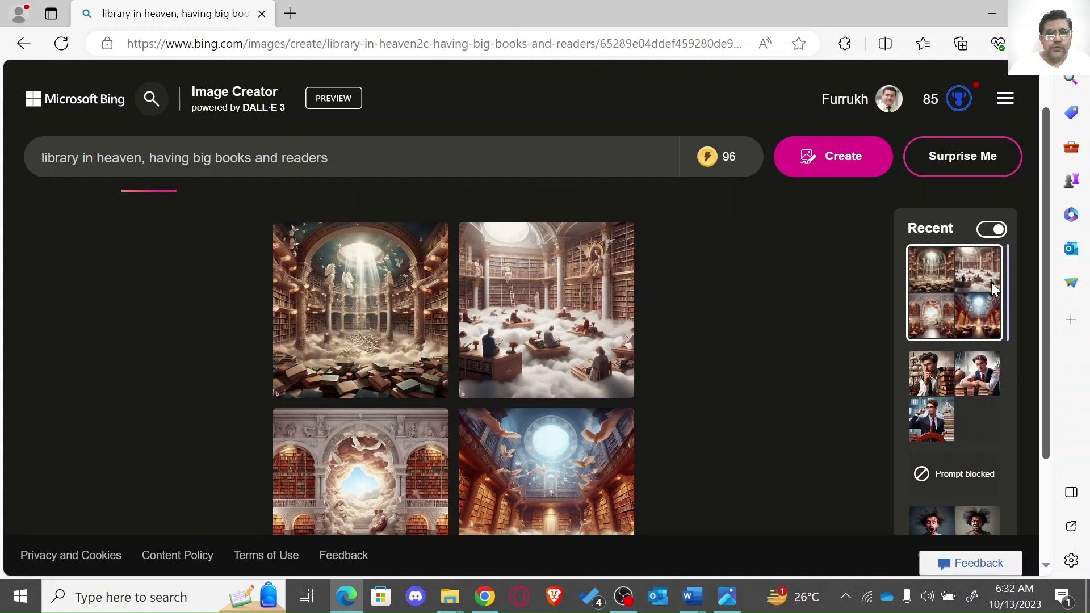
pyautogui.click(572, 357)
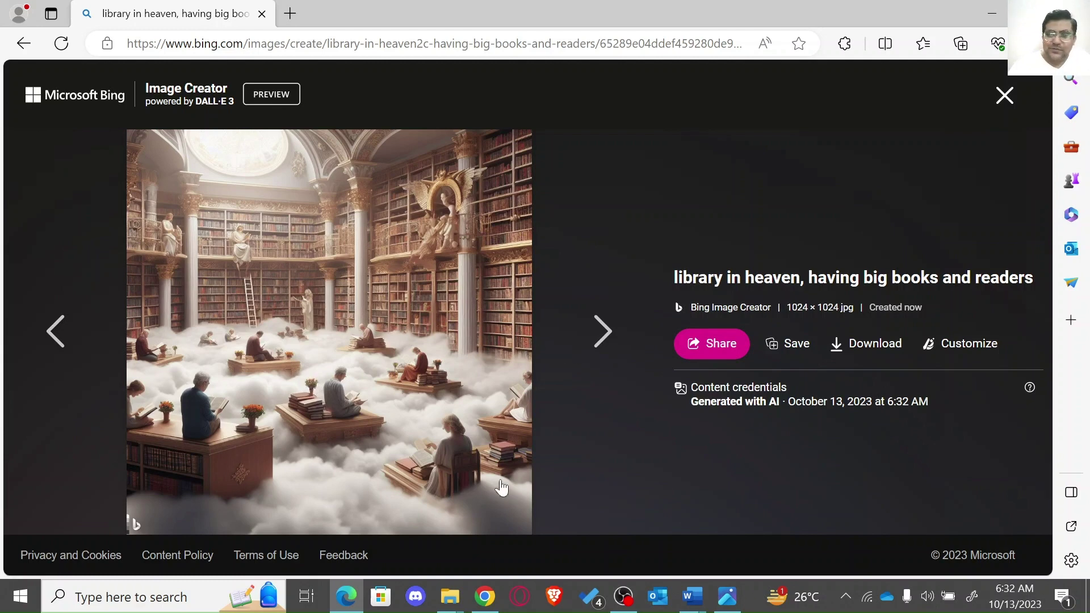
pyautogui.press('Right')
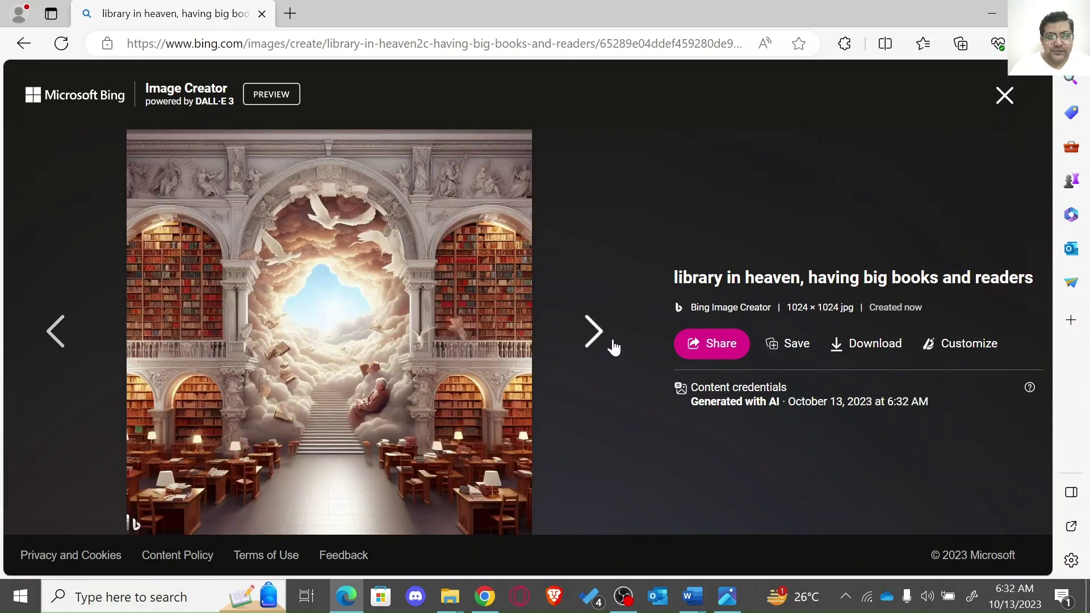
pyautogui.click(595, 333)
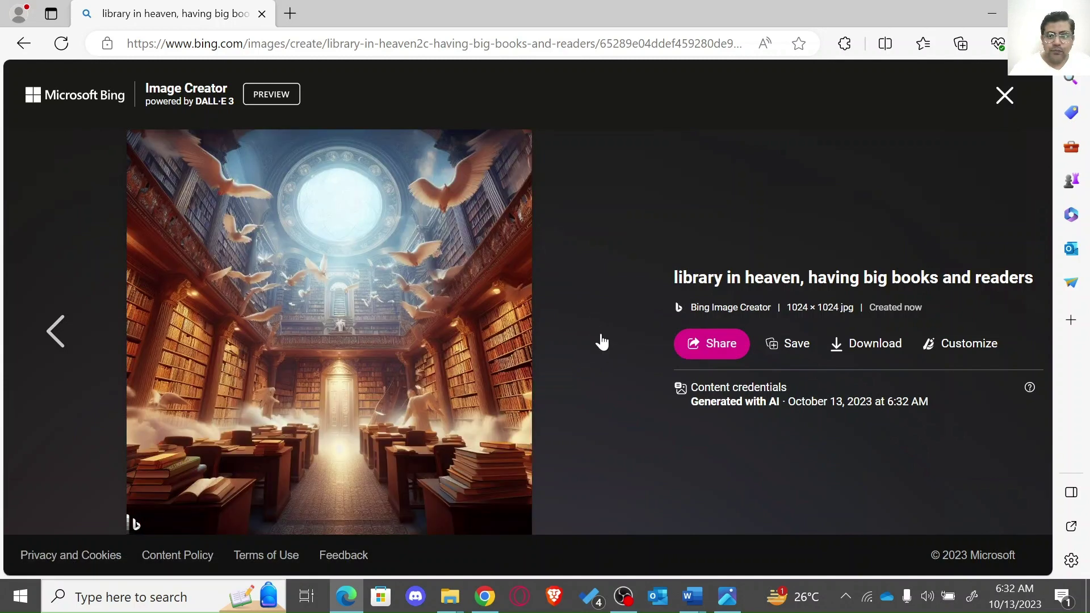
pyautogui.click(1005, 97)
pyautogui.click(652, 354)
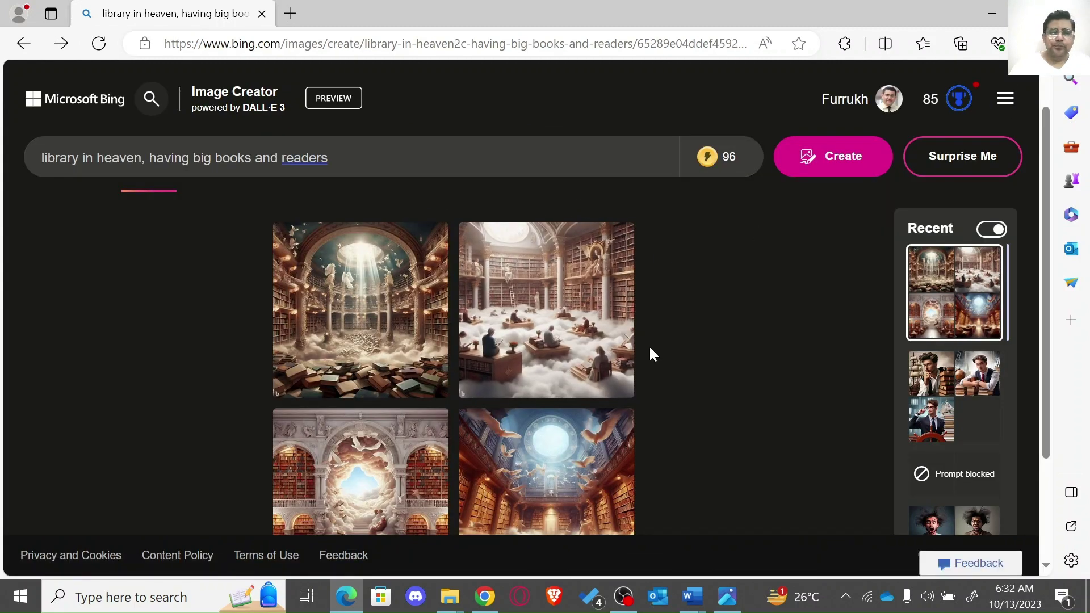
pyautogui.hotkey('ctrl', 'a')
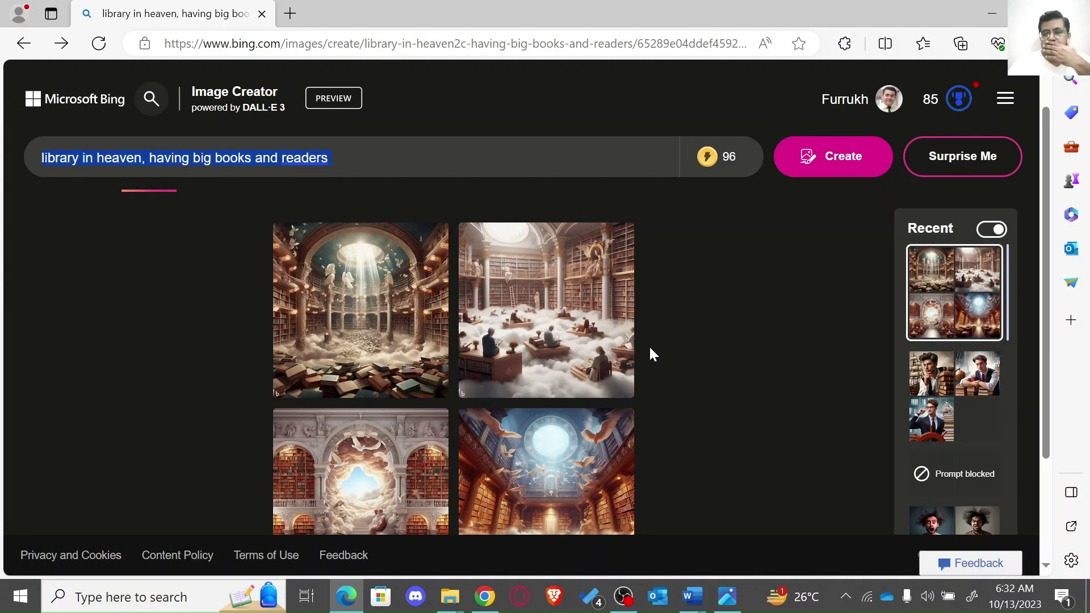
pyautogui.press('BackSpace')
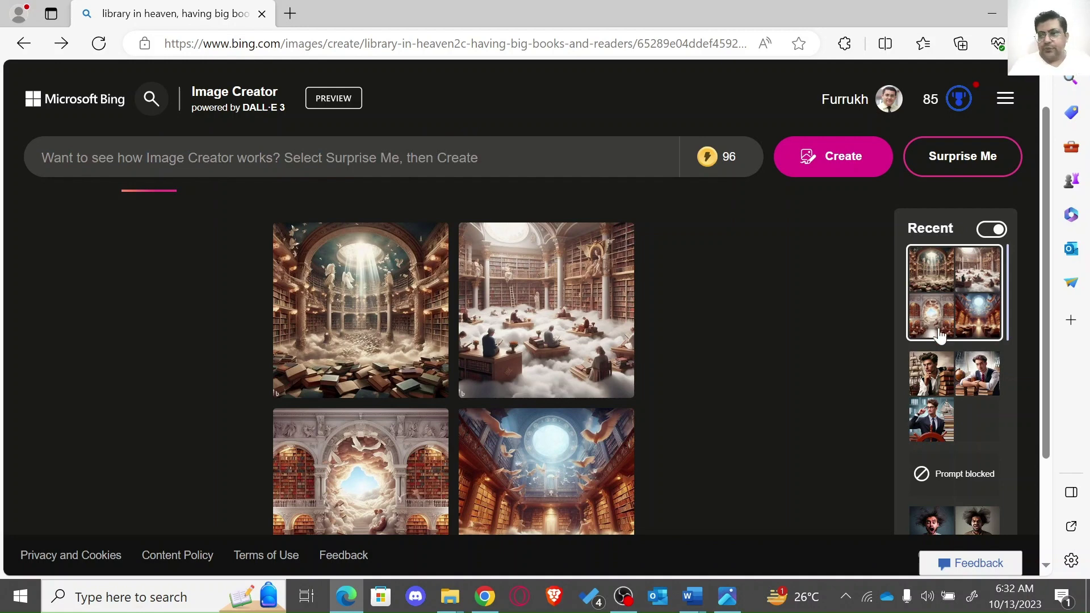
pyautogui.scroll(-3, 1046, 278)
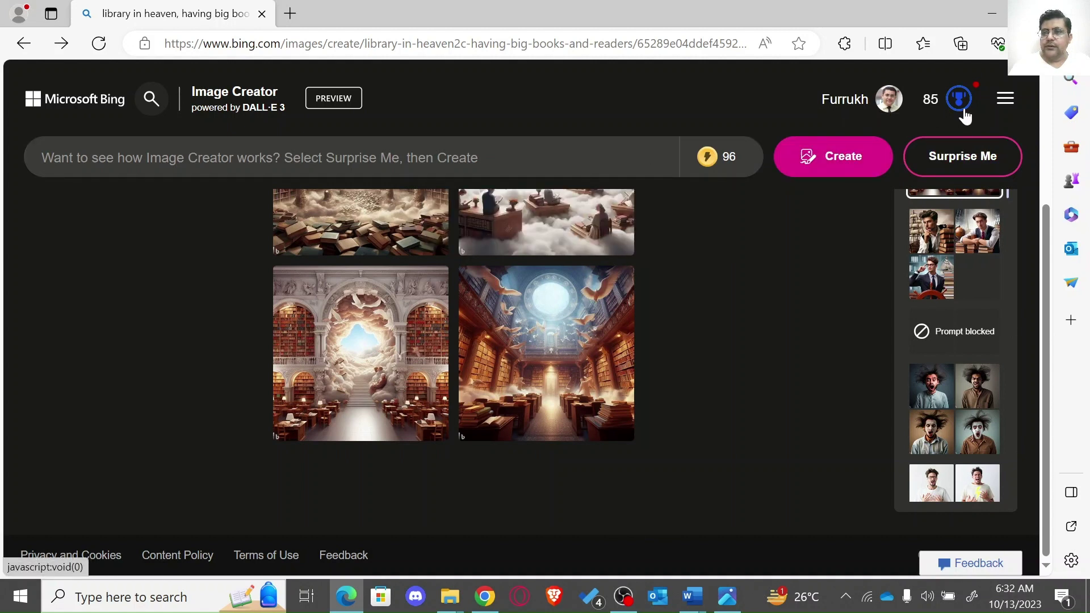
pyautogui.click(1013, 106)
pyautogui.click(703, 271)
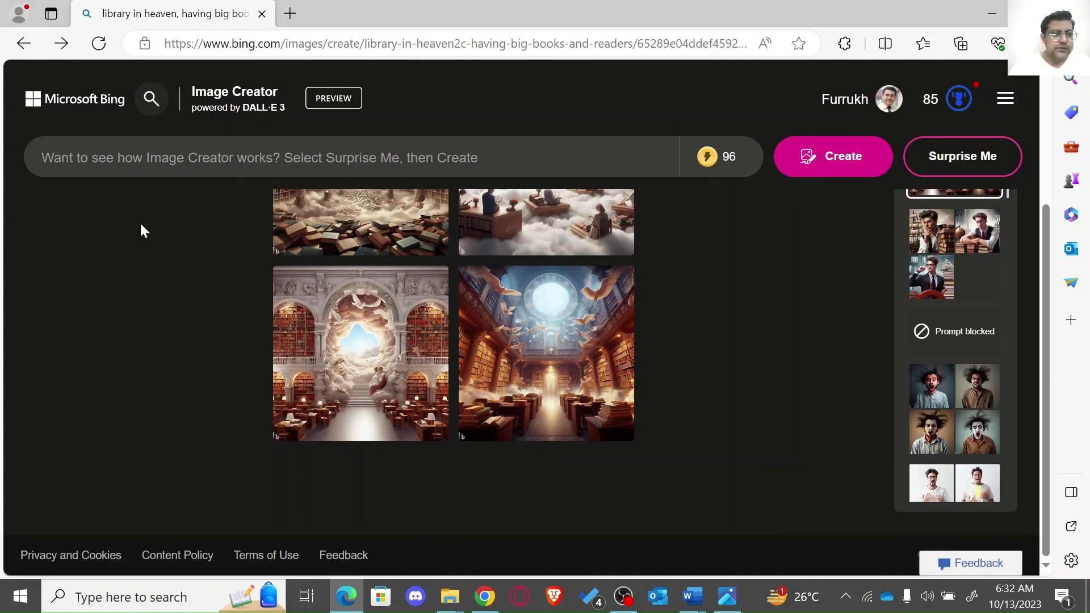
pyautogui.click(108, 110)
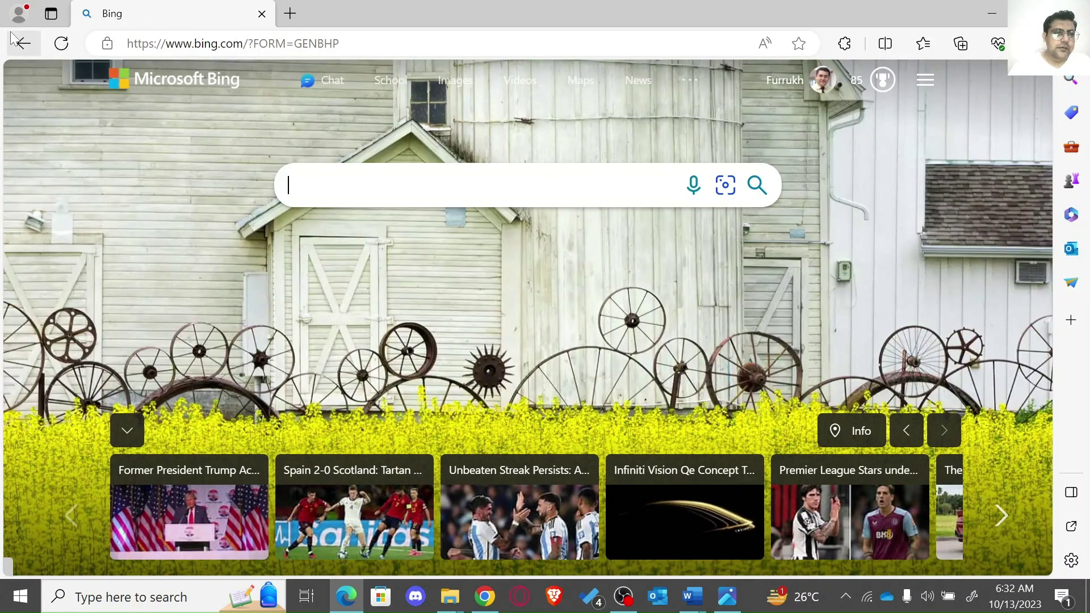
pyautogui.click(23, 45)
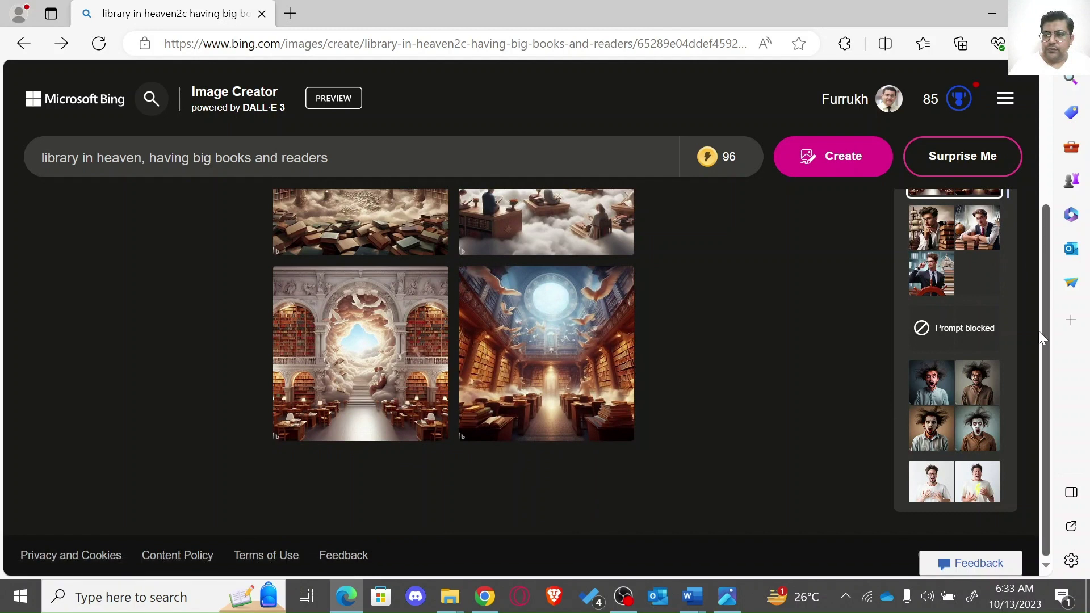
pyautogui.moveTo(1042, 338); pyautogui.dragTo(1048, 147)
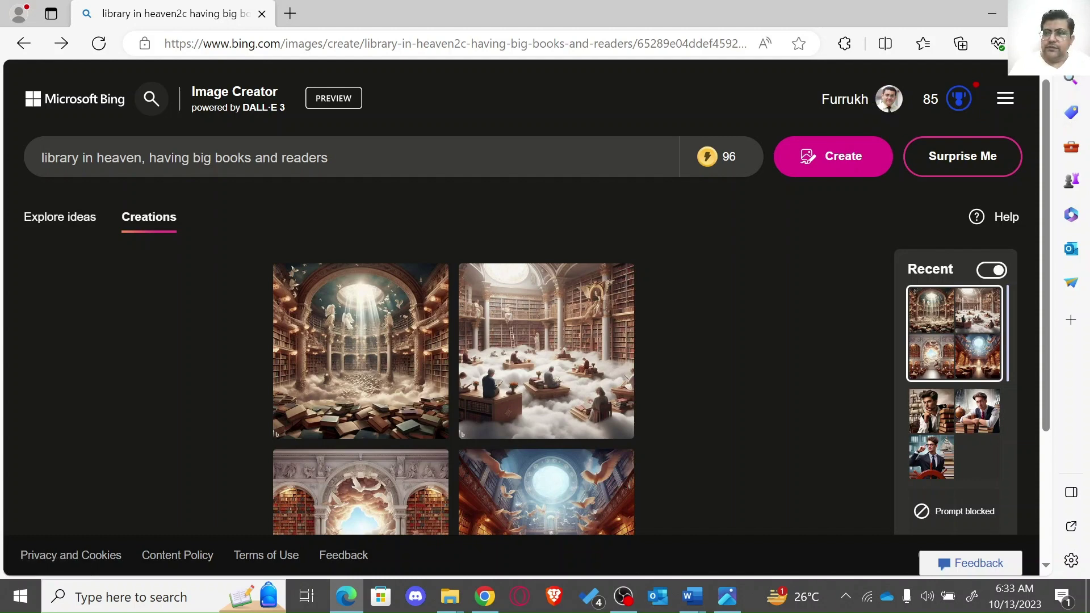
# Step: Open the Bing chat sidebar, then switch to Document1 in Word and select the introduction paragraph on page 1
pyautogui.hotkey('ctrl', 'shift', '.')
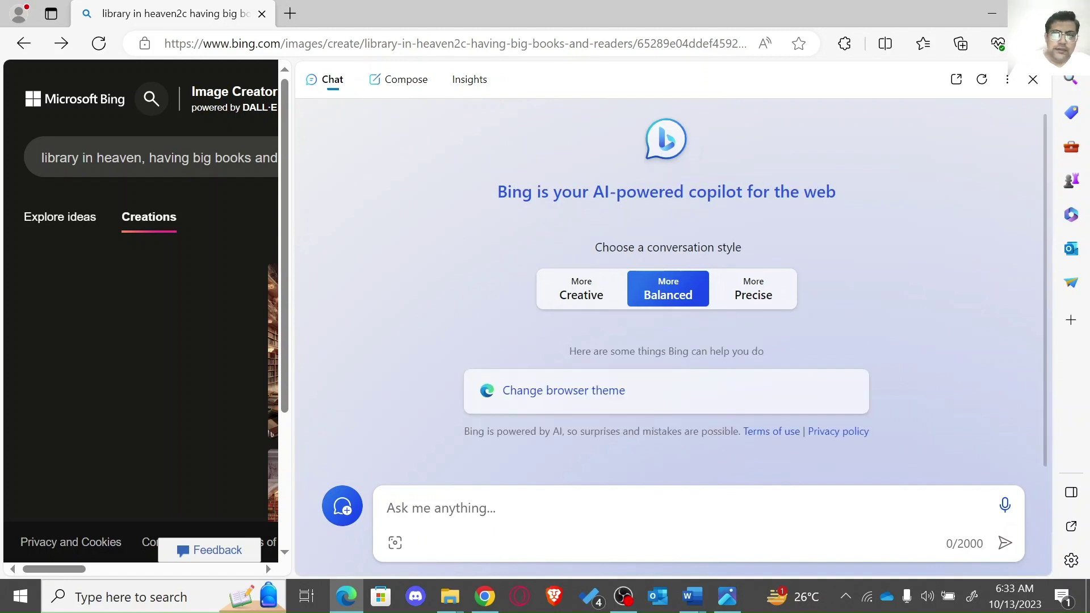
pyautogui.click(691, 596)
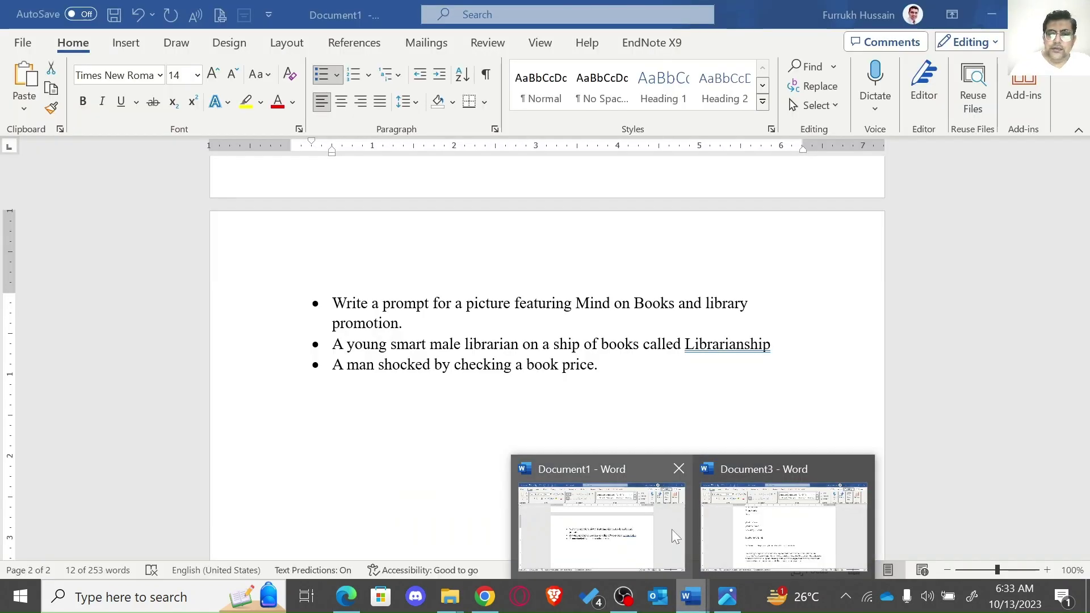
pyautogui.click(547, 536)
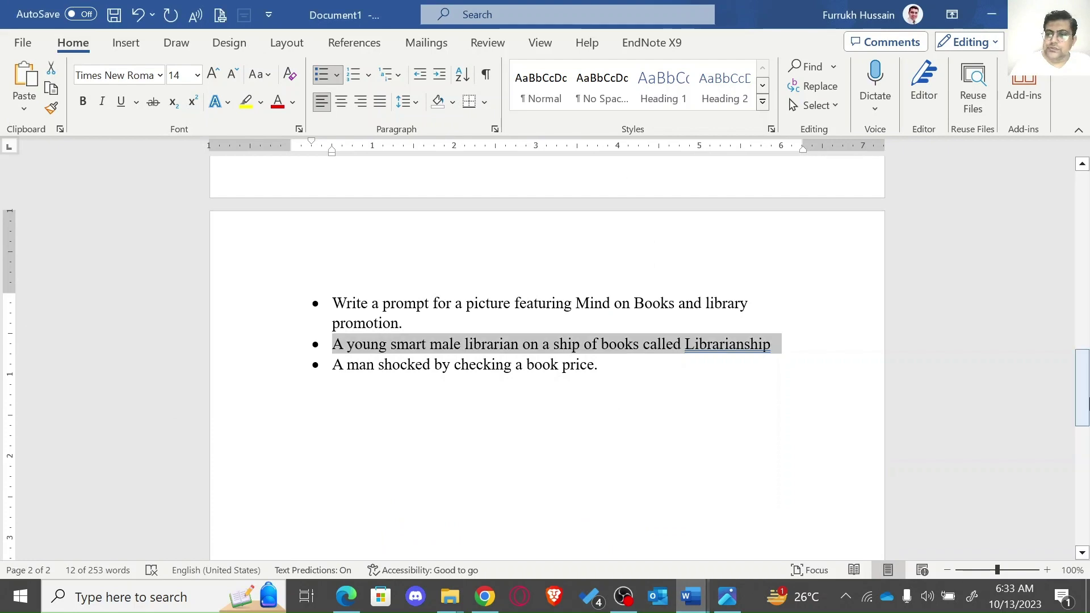
pyautogui.moveTo(1089, 401); pyautogui.dragTo(1089, 221)
pyautogui.doubleClick(301, 258)
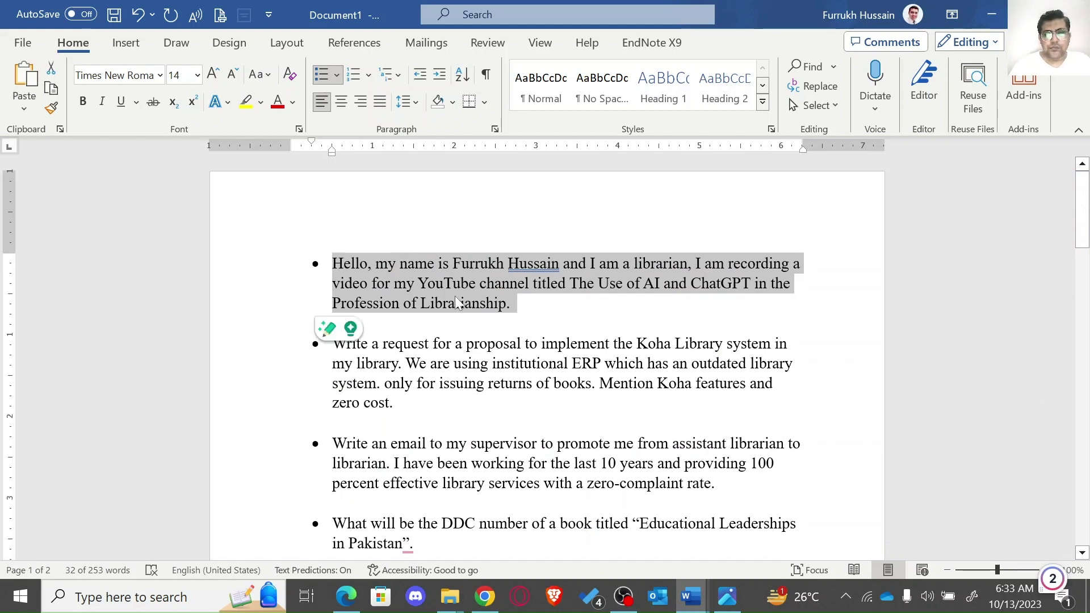
# Step: Replace "ChatGPT" with "BingAI" in the video title within the introduction paragraph
pyautogui.click(694, 315)
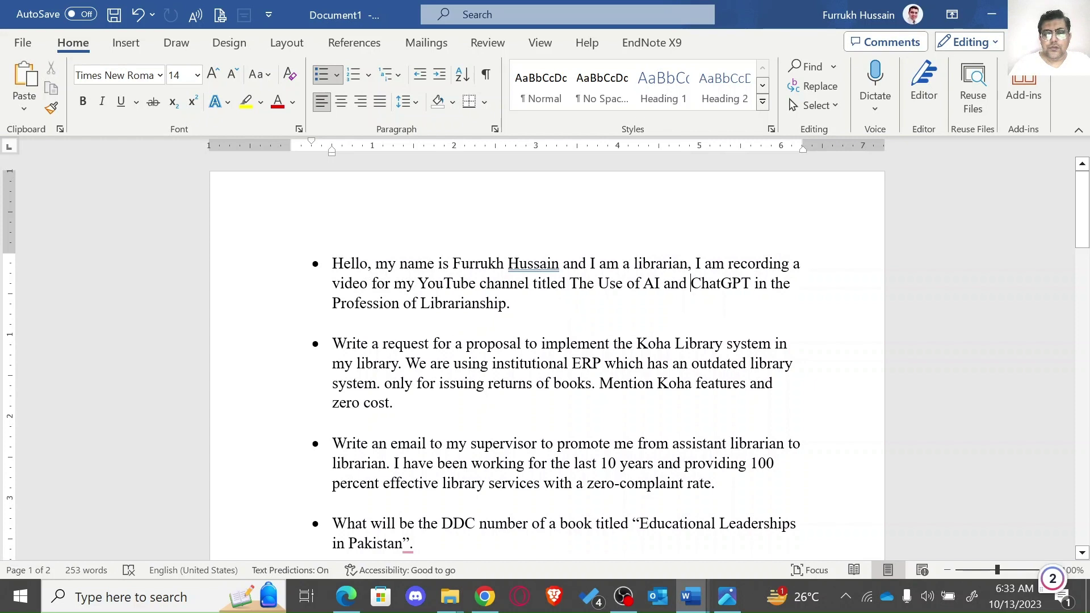
pyautogui.moveTo(690, 283); pyautogui.dragTo(750, 283)
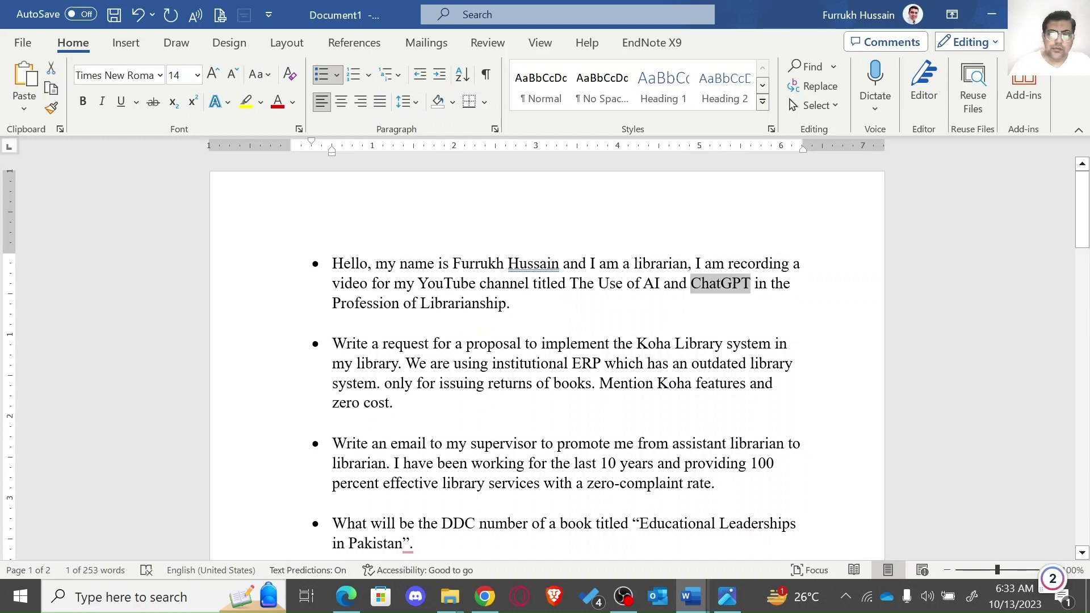
pyautogui.press('BackSpace')
pyautogui.write('Bing')
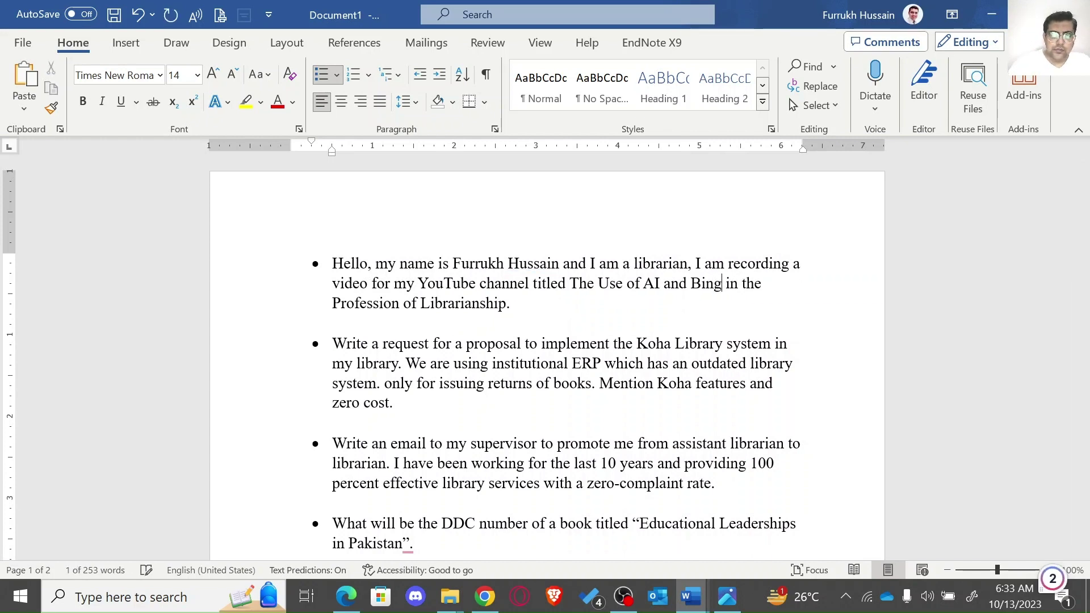
pyautogui.write('AI')
# Step: Select and copy the whole edited introduction paragraph
pyautogui.click(510, 303)
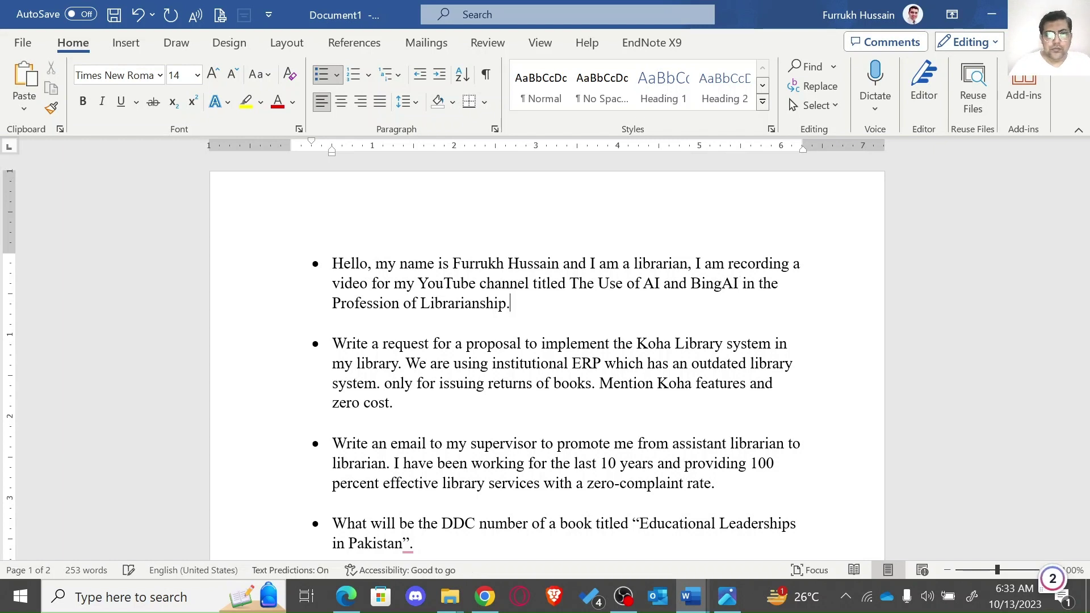
pyautogui.hotkey('shift', 'Up')
pyautogui.hotkey('shift', 'Up')
pyautogui.hotkey('shift', 'Home')
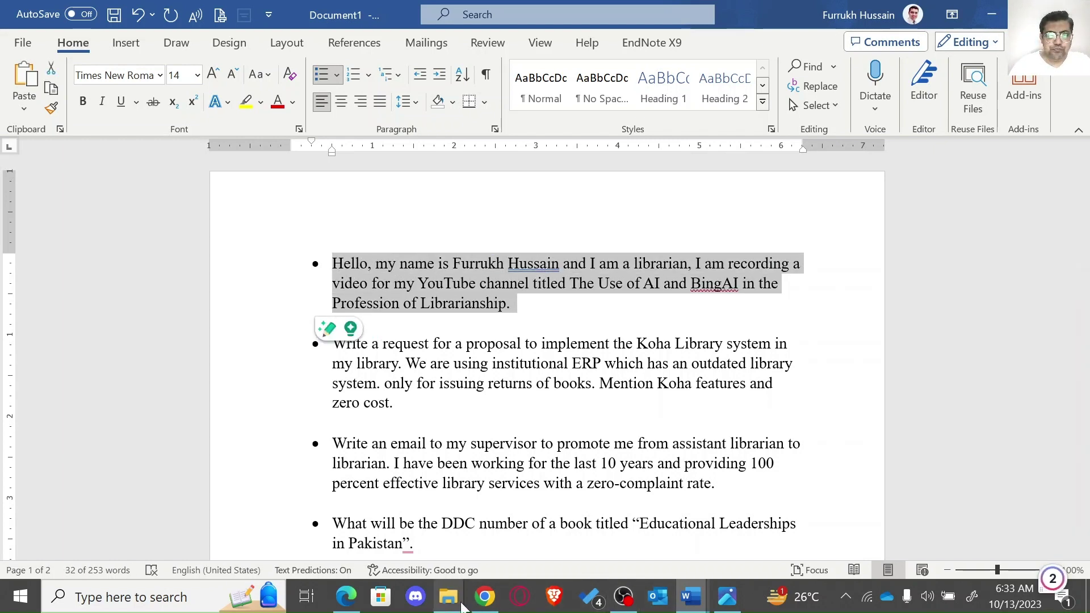
# Step: Switch to Edge and submit the copied introduction paragraph to Bing Chat without its bullet indent, pasting and sending it again when the chat resets
pyautogui.moveTo(484, 598)
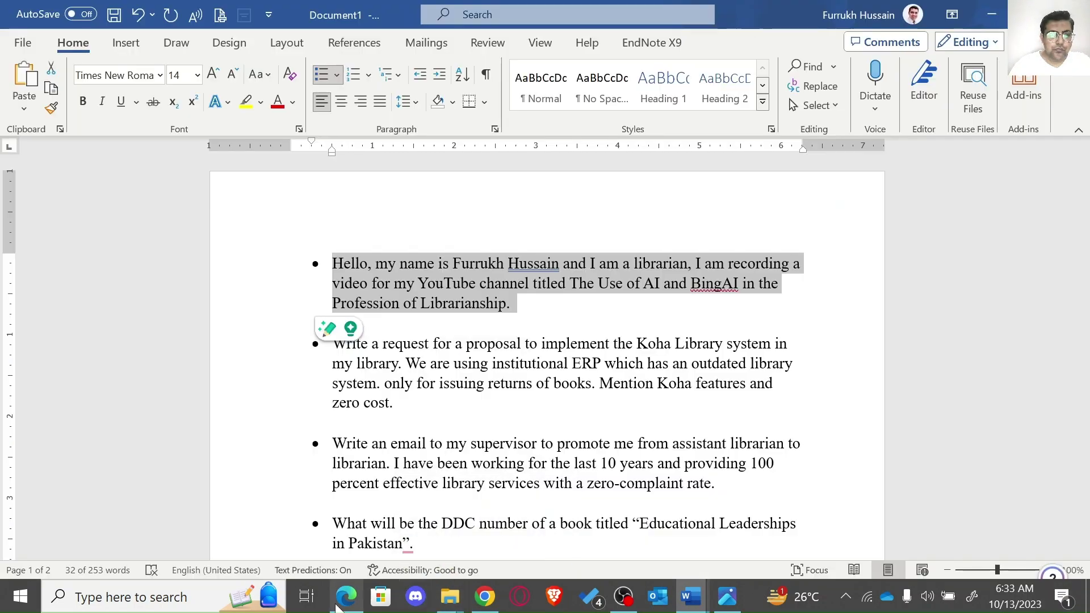
pyautogui.click(341, 605)
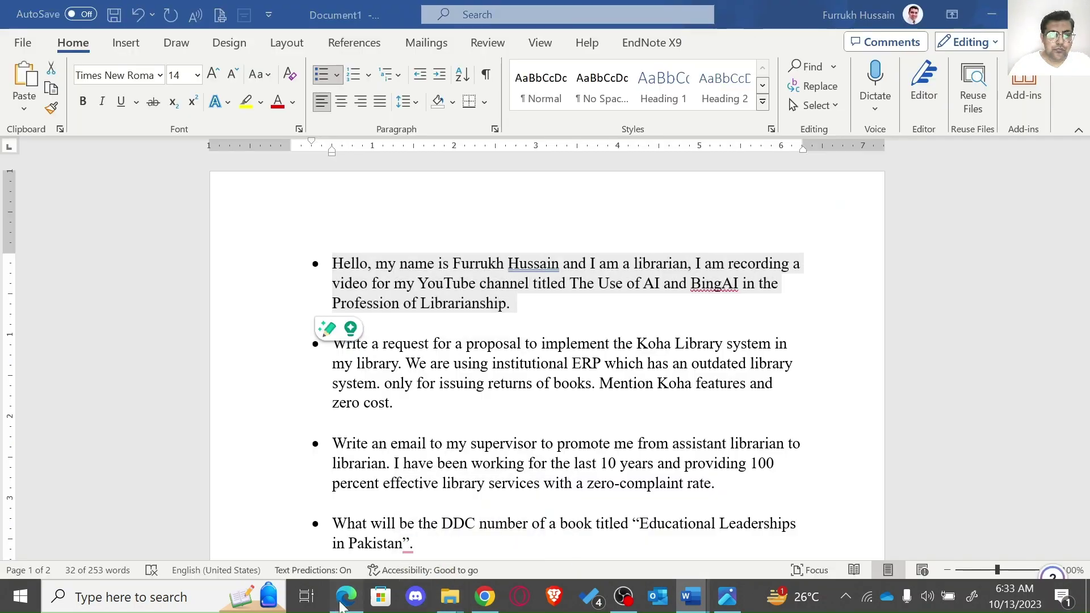
pyautogui.write('•\tHello, my name is Furrukh Hussain and I am a librarian, I am recording a video for my YouTube channel titled The Use of AI and BingAI in the Profession of Librarianship.')
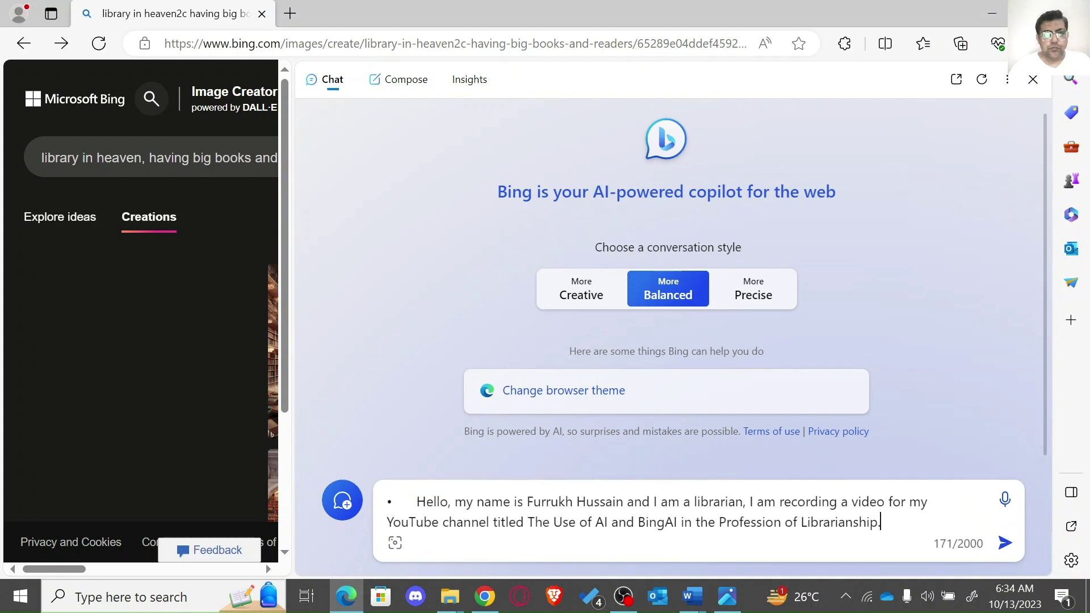
pyautogui.press('BackSpace')
pyautogui.press('BackSpace')
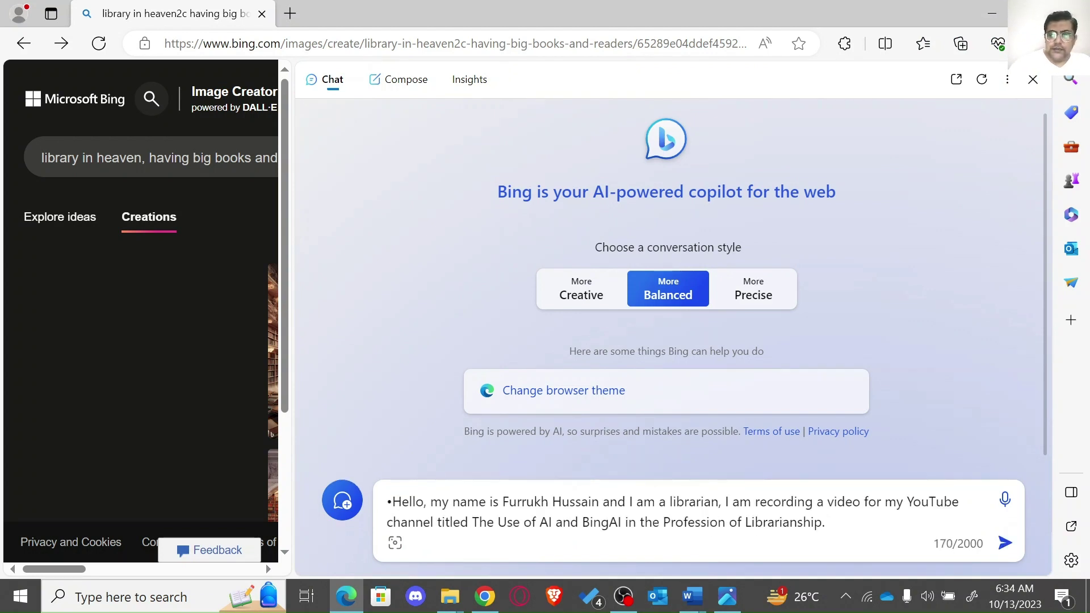
pyautogui.press('Return')
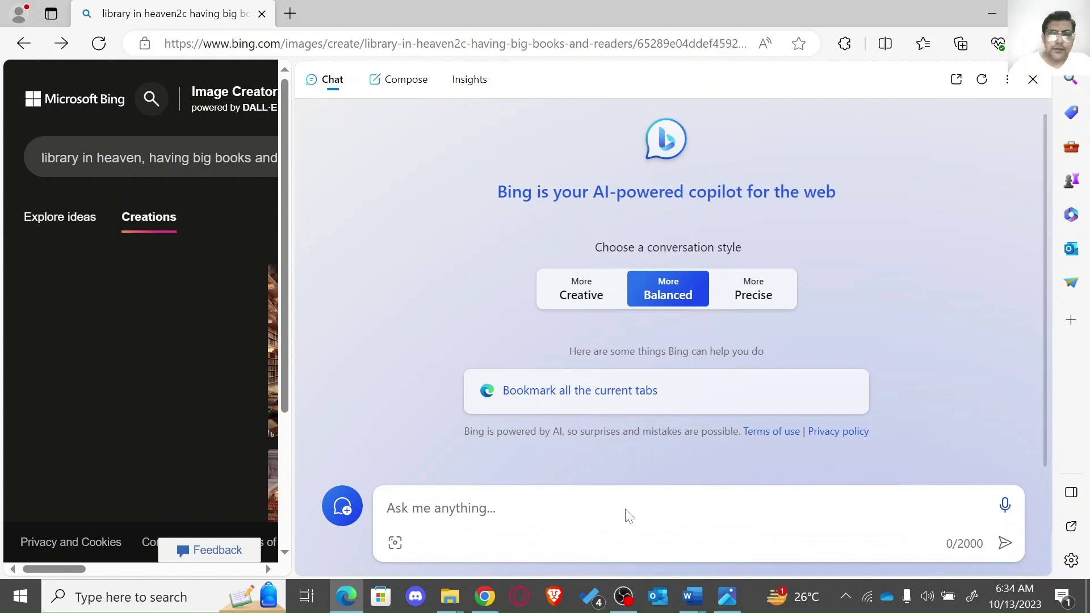
pyautogui.write('•\tHello, my name is Furrukh Hussain and I am a librarian, I am recording a video for my YouTube channel titled The Use of AI and BingAI in the Profession of Librarianship.')
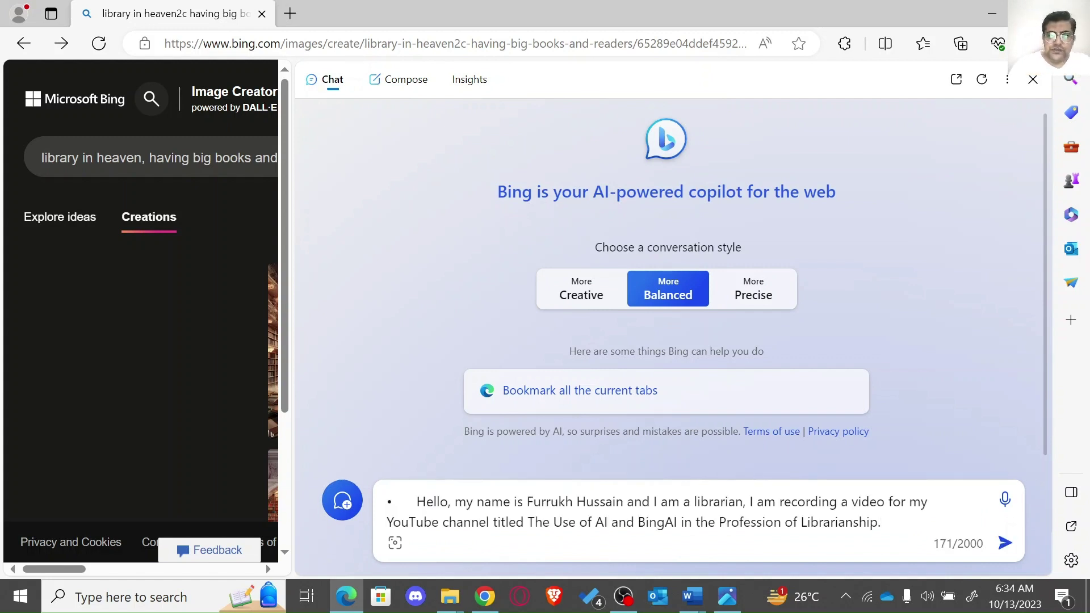
pyautogui.press('BackSpace')
pyautogui.press('BackSpace')
pyautogui.press('Return')
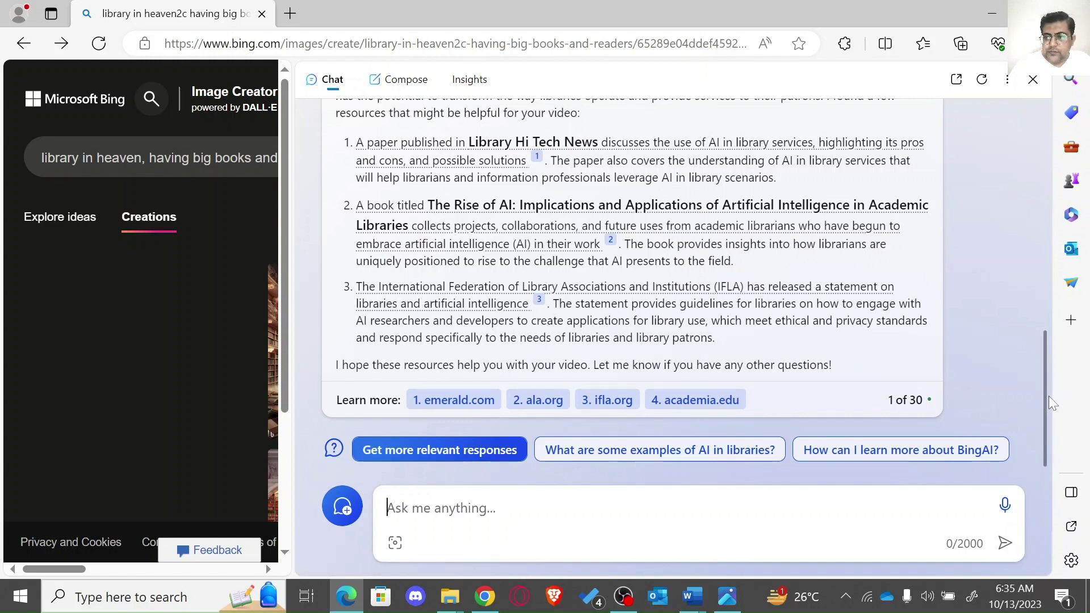
# Step: Read Bing Chat's reply to the introduction from its beginning through the numbered resources and source links
pyautogui.moveTo(1046, 396); pyautogui.dragTo(1044, 349)
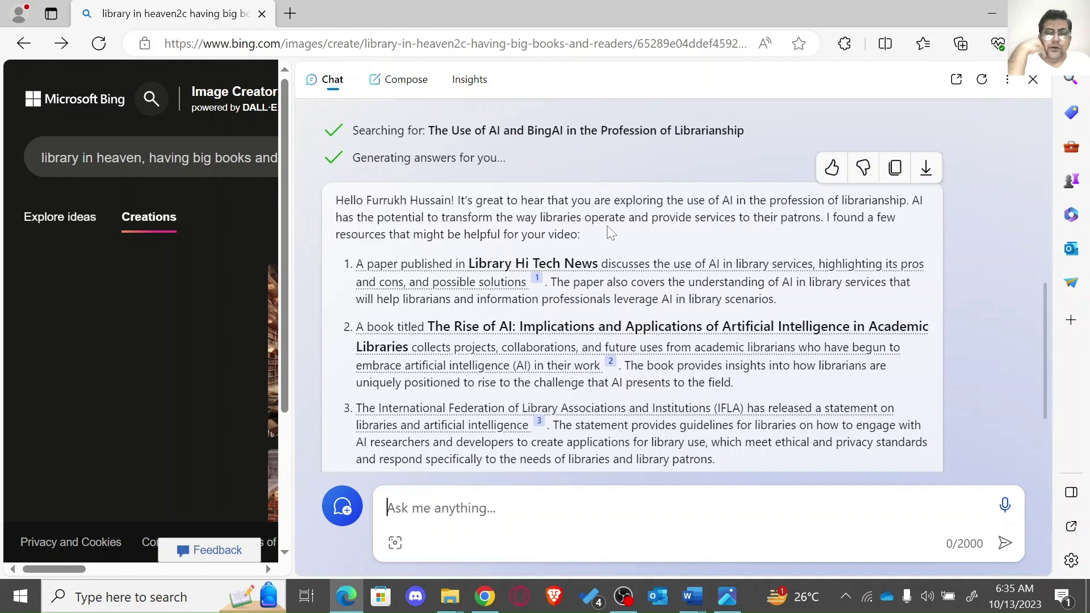
pyautogui.moveTo(547, 270)
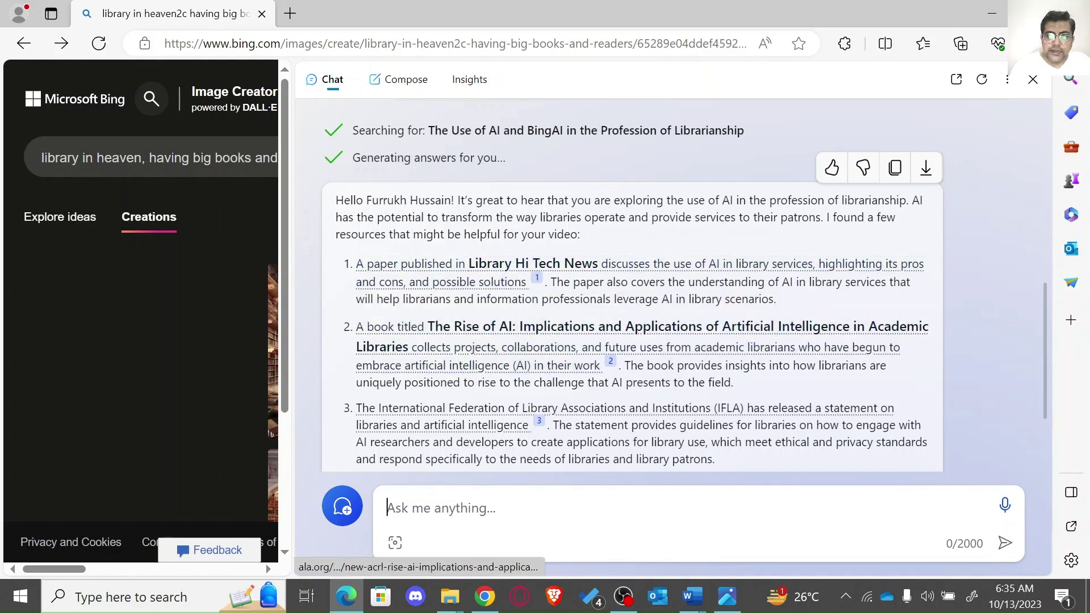
pyautogui.moveTo(580, 334)
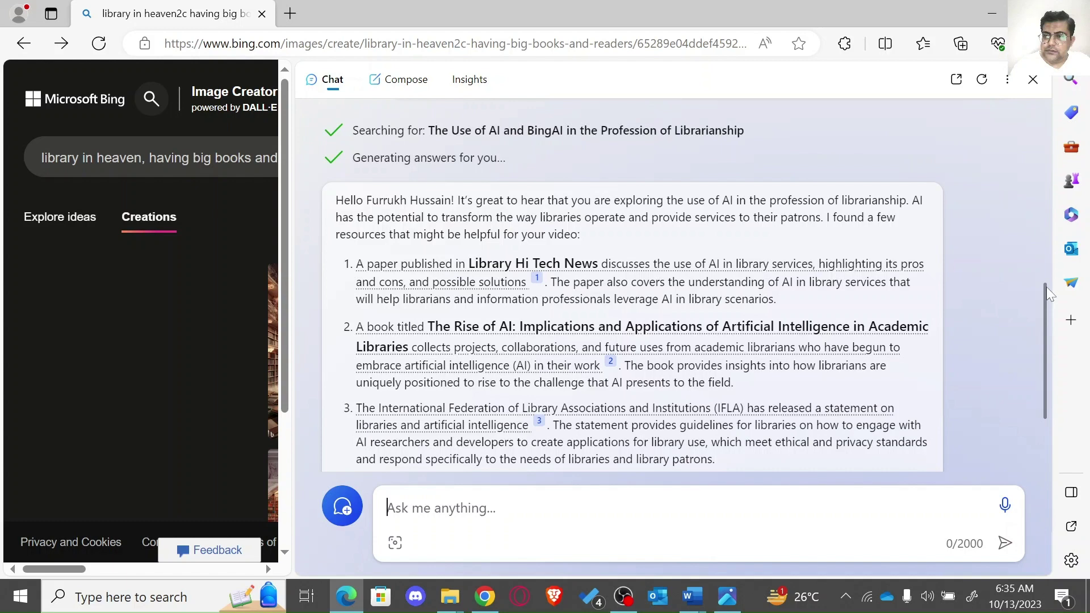
pyautogui.scroll(-2, 935, 310)
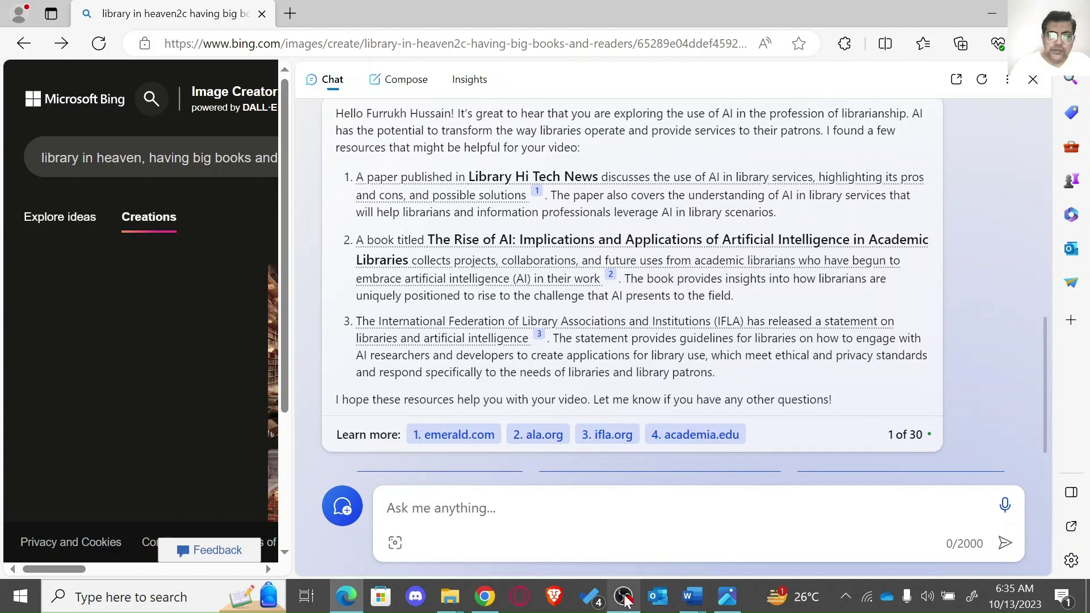
# Step: Switch to Document1 in Word and copy the paragraph requesting a proposal to implement the Koha Library system
pyautogui.moveTo(696, 605)
pyautogui.click(602, 525)
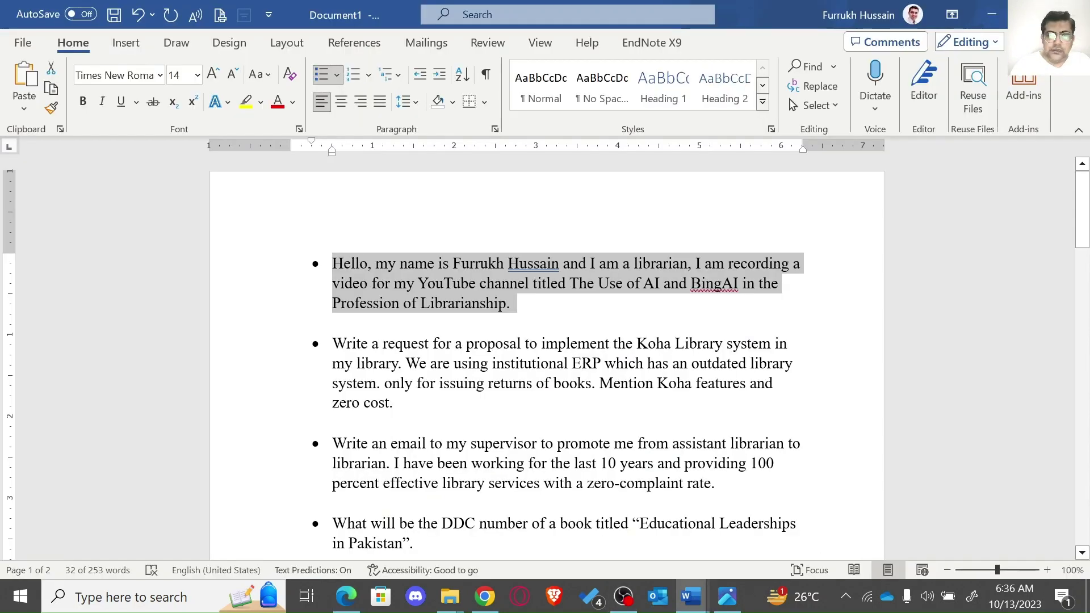
pyautogui.click(477, 383)
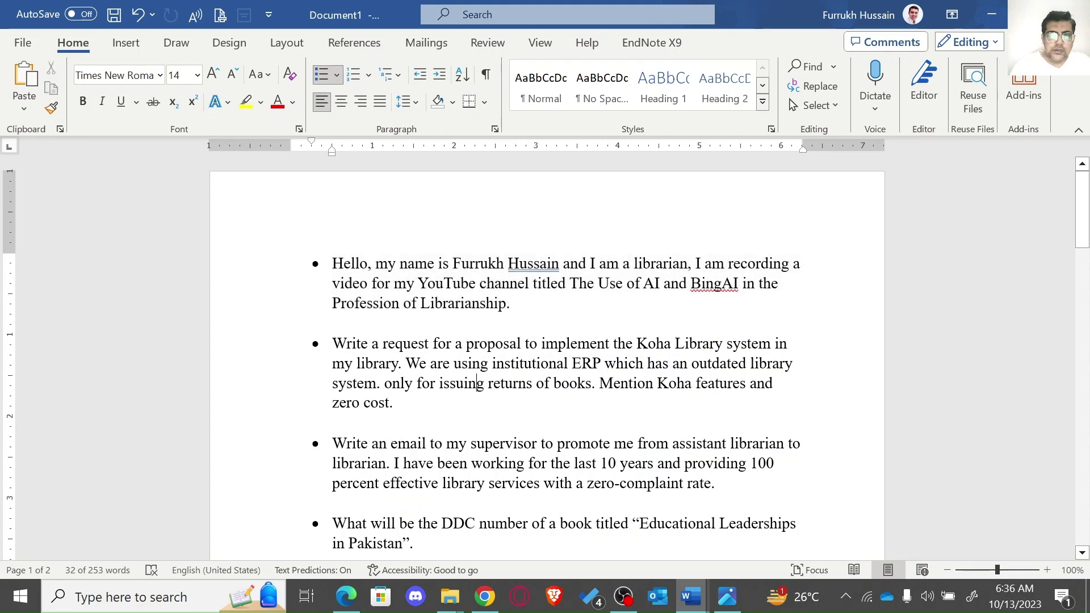
pyautogui.tripleClick(522, 407)
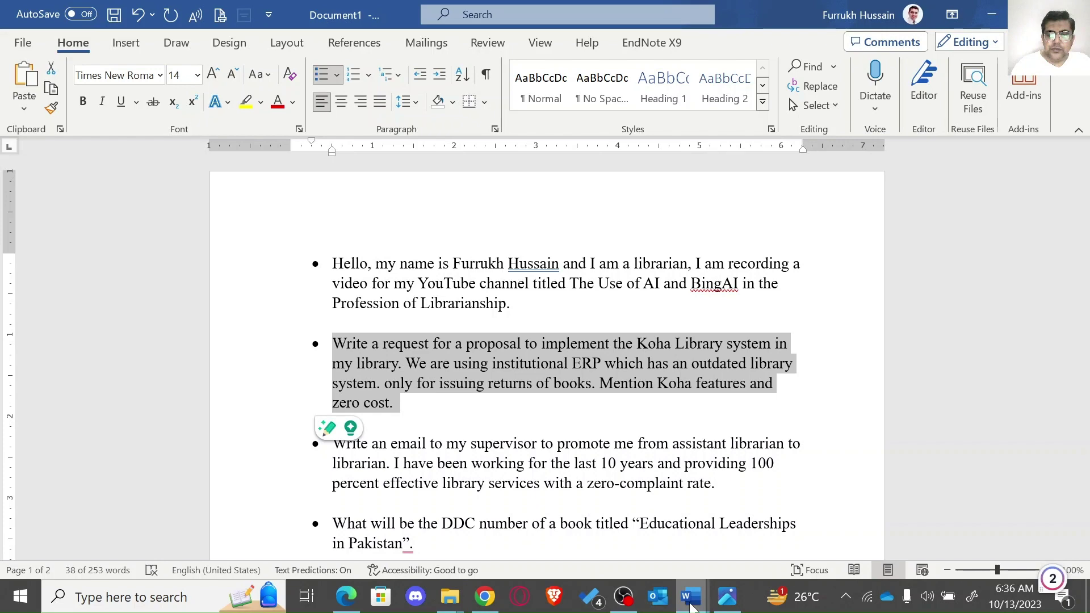
# Step: Switch back to Edge and paste the Koha proposal prompt into the Bing Chat message without its leading bullet
pyautogui.click(346, 596)
pyautogui.write('•\tWrite a request for a proposal to implement the Koha Library system in my library. We are using institutional ERP which has an outdated library system. only for issuing returns of books. Mention Koha features and zero cost.')
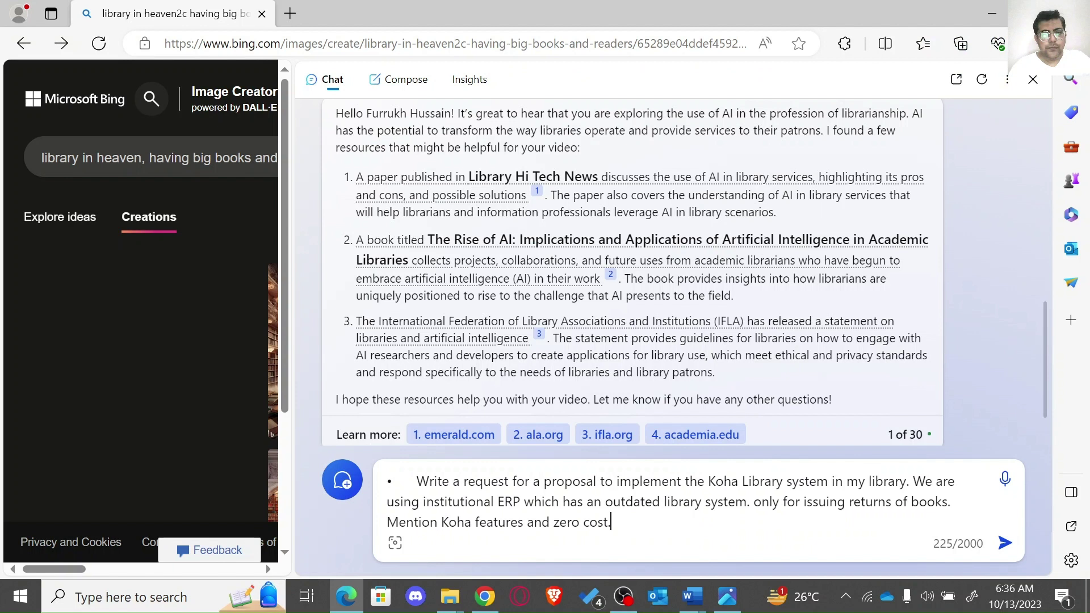
pyautogui.hotkey('ctrl', 'Home')
pyautogui.press('Delete')
pyautogui.press('Delete')
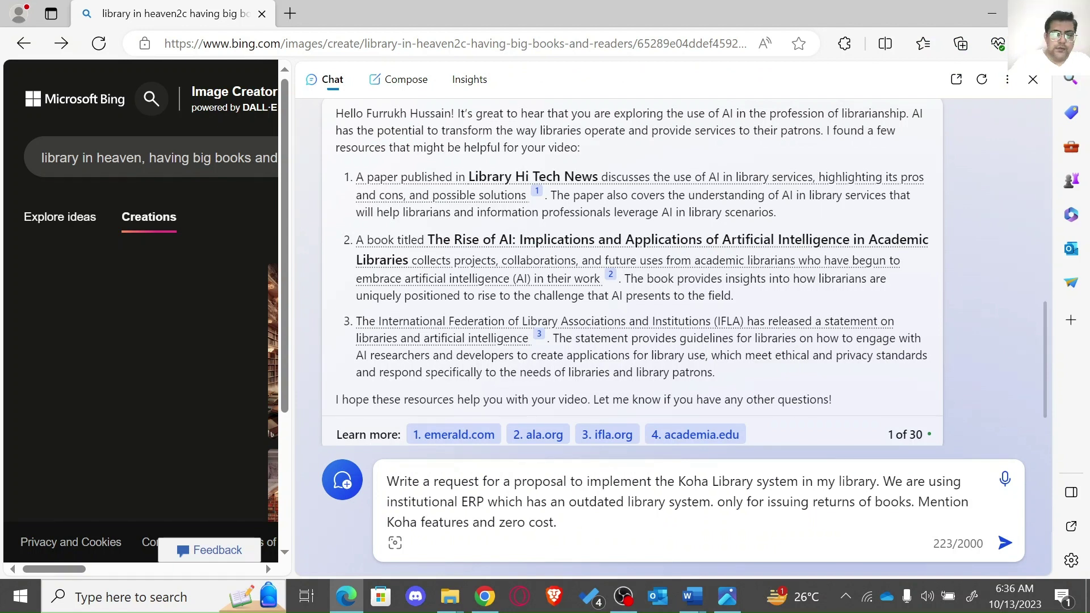
# Step: Reword the prompt's opening to "could you please write a request for a proposal", submit it, and view the reply from its beginning
pyautogui.write('could you p')
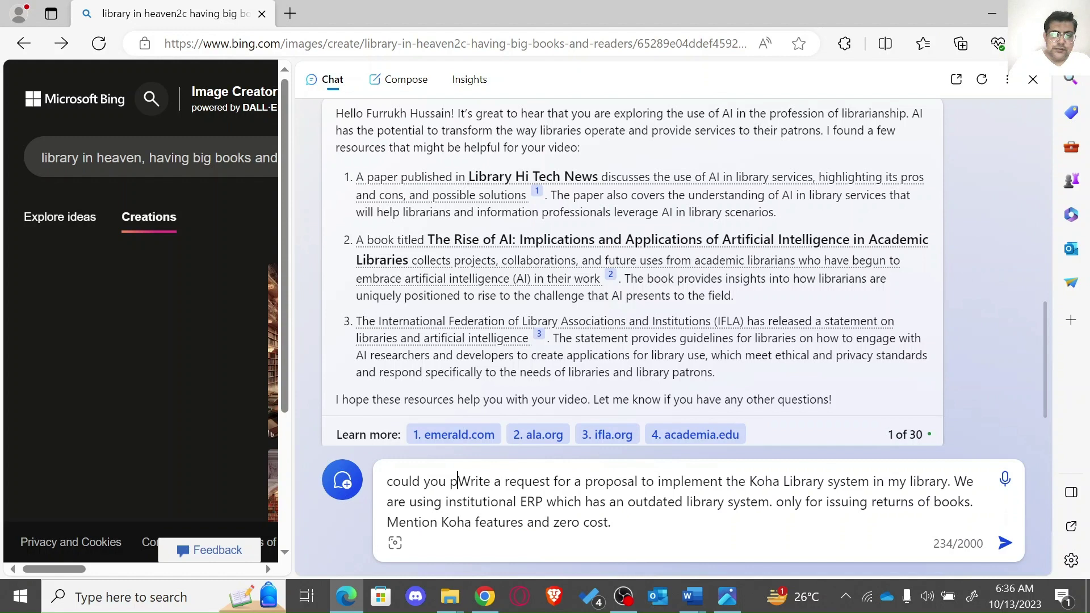
pyautogui.write('lease')
pyautogui.press('Delete')
pyautogui.press('Delete')
pyautogui.press('Delete')
pyautogui.press('Delete')
pyautogui.press('Delete')
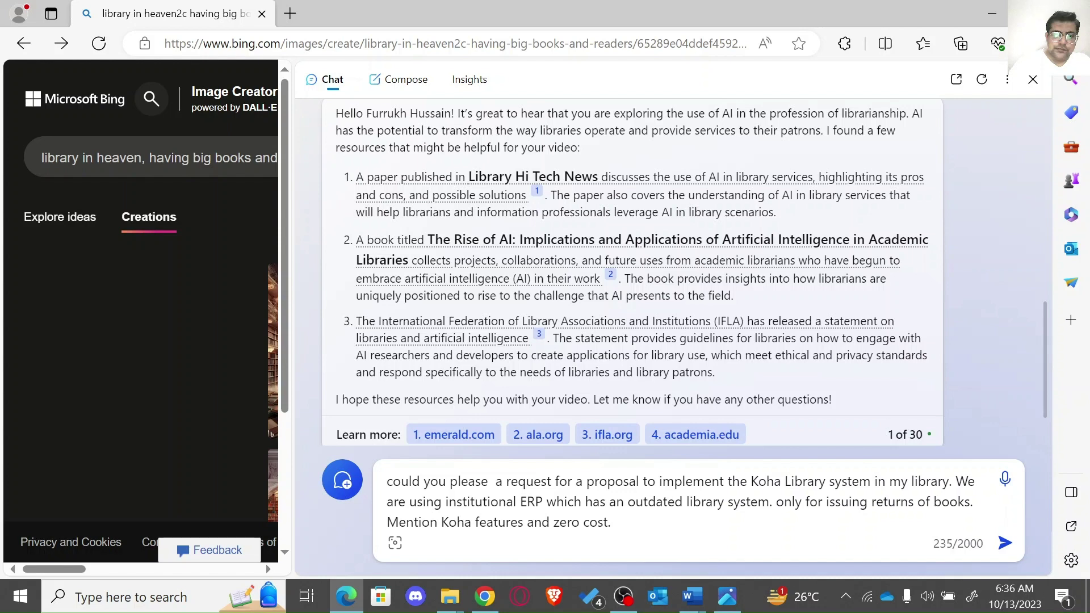
pyautogui.write('write')
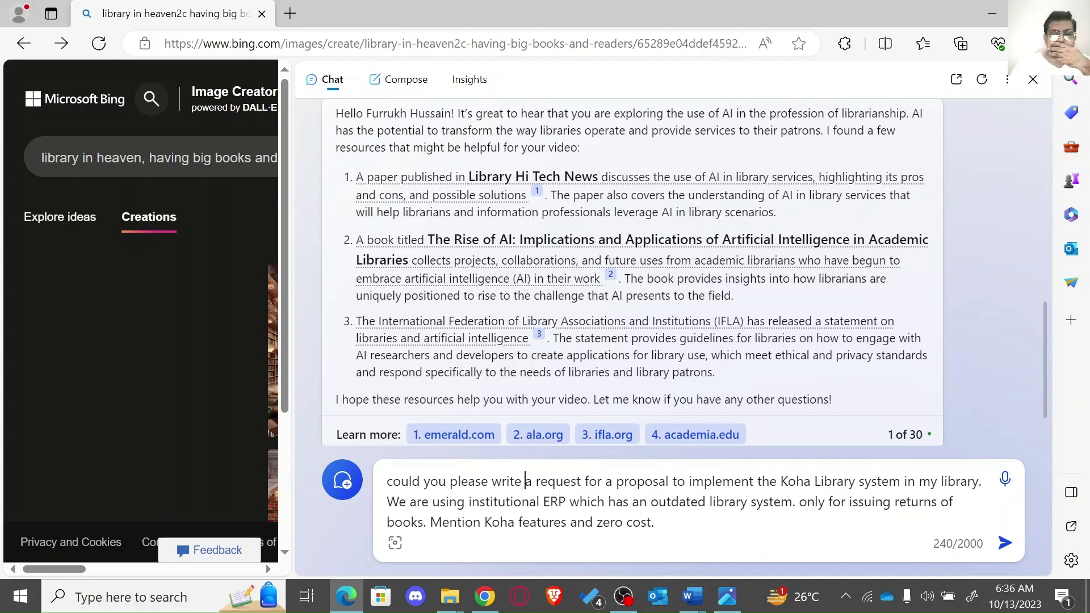
pyautogui.press('Return')
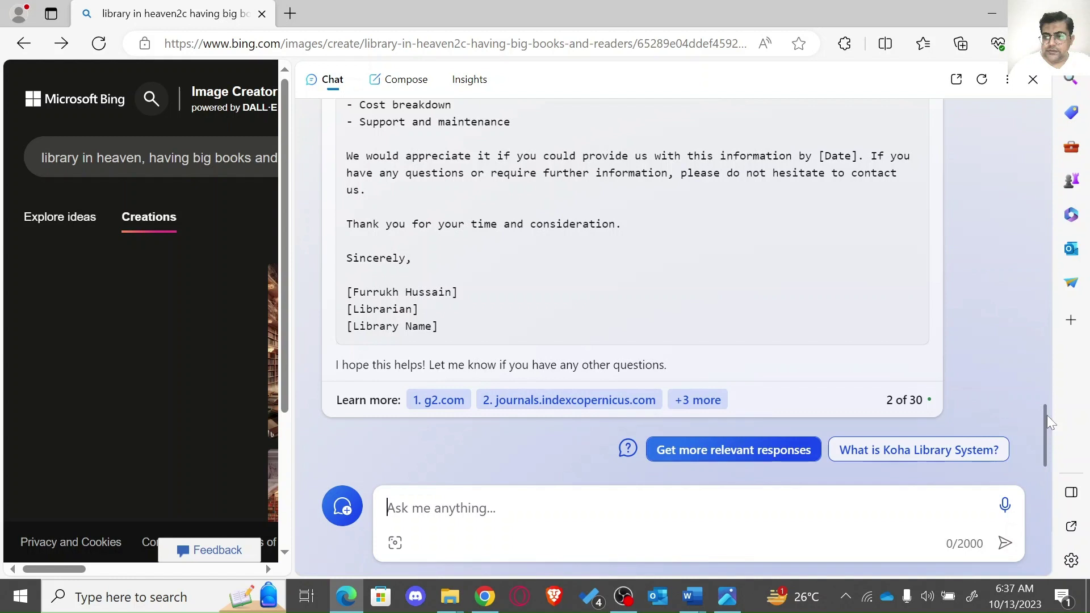
pyautogui.moveTo(1046, 414); pyautogui.dragTo(1044, 311)
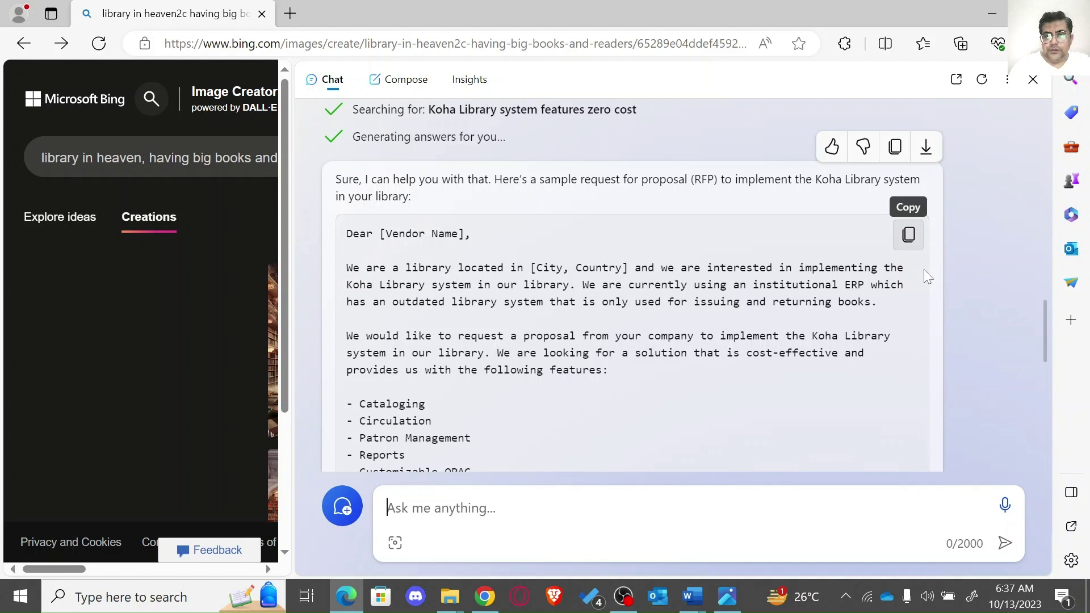
# Step: Copy the prompt "Kya aap Urdu may baat kar saktay hay" from Document1 in Word and submit it to Bing Chat in Edge
pyautogui.moveTo(691, 596)
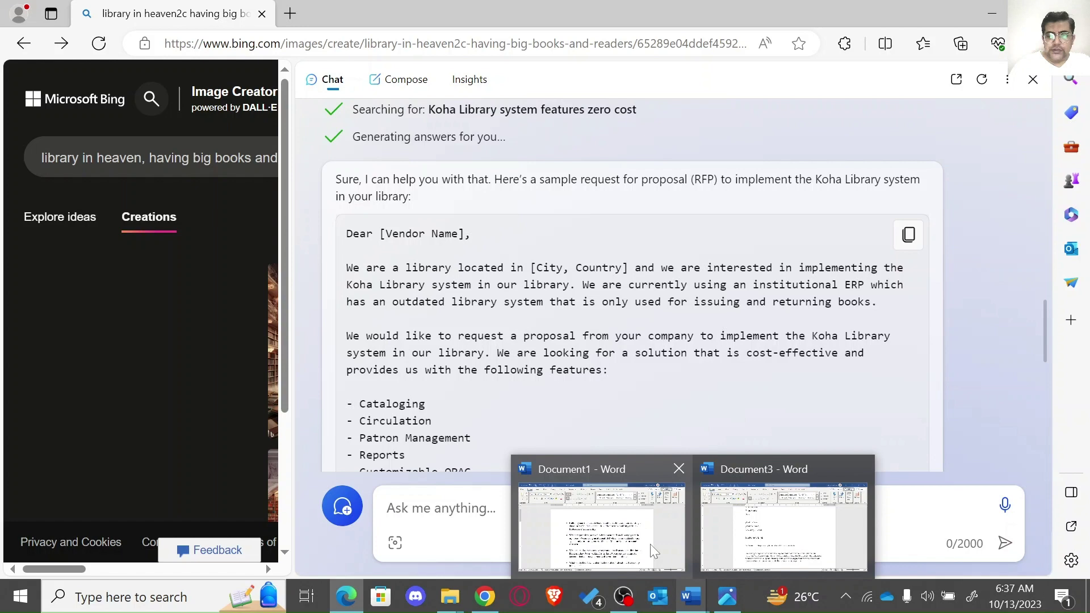
pyautogui.click(650, 544)
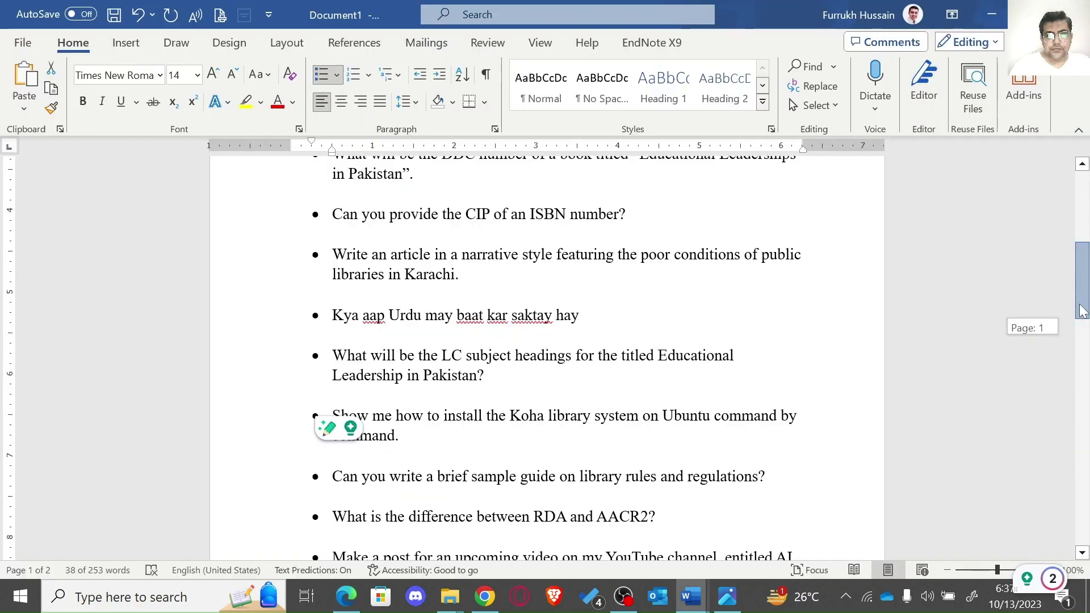
pyautogui.tripleClick(455, 315)
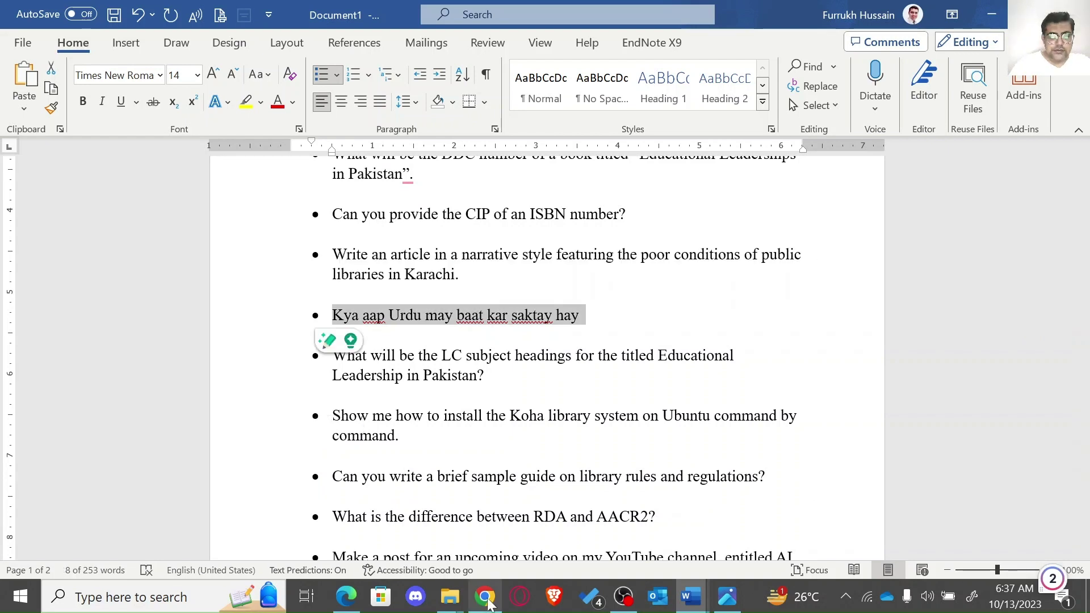
pyautogui.hotkey('alt', 'Tab')
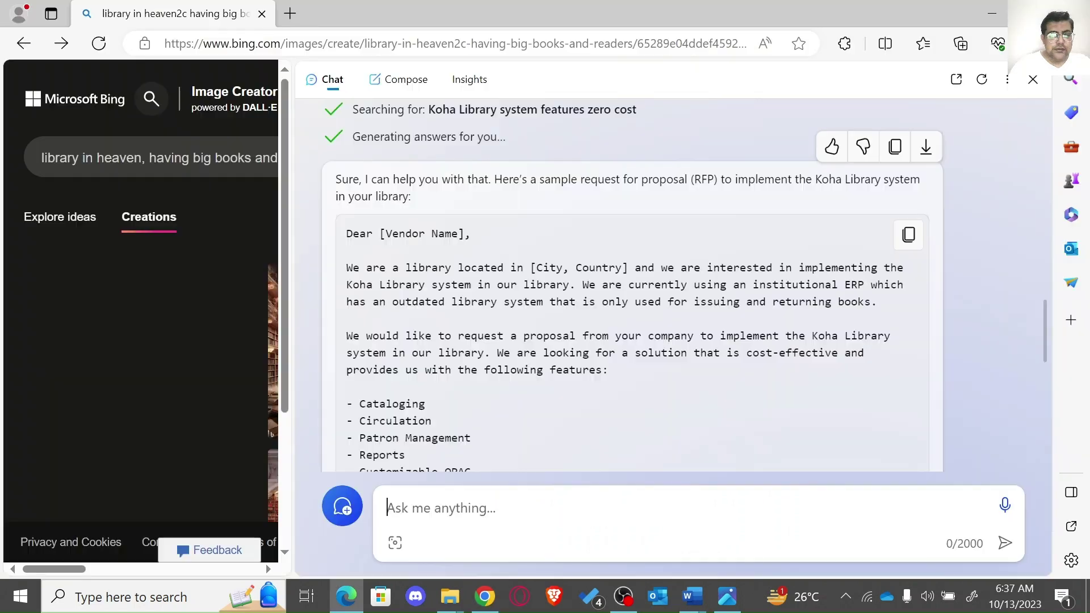
pyautogui.hotkey('ctrl', 'v')
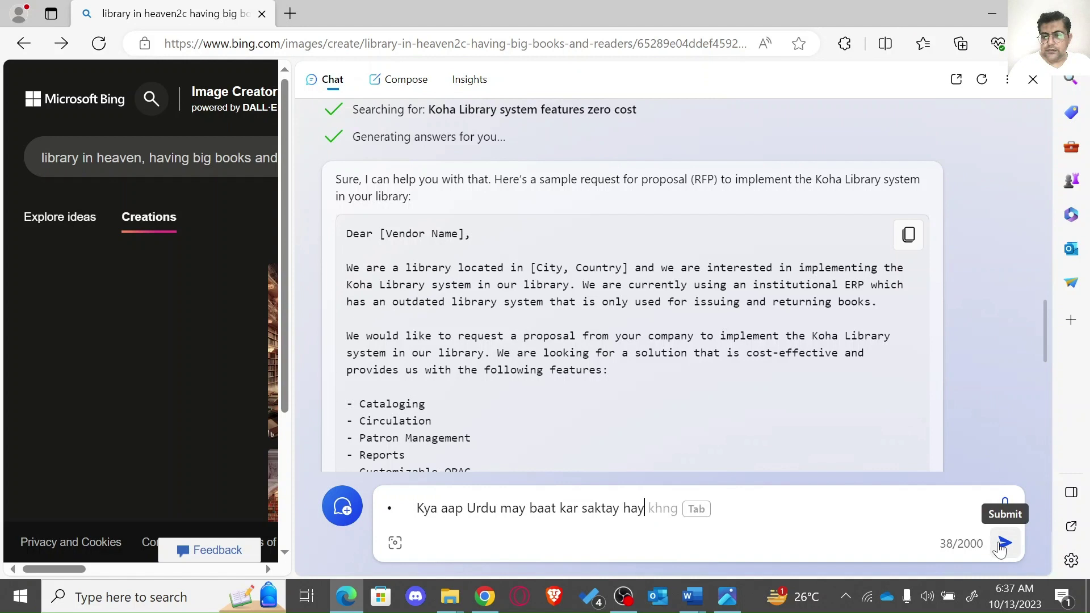
pyautogui.click(1002, 545)
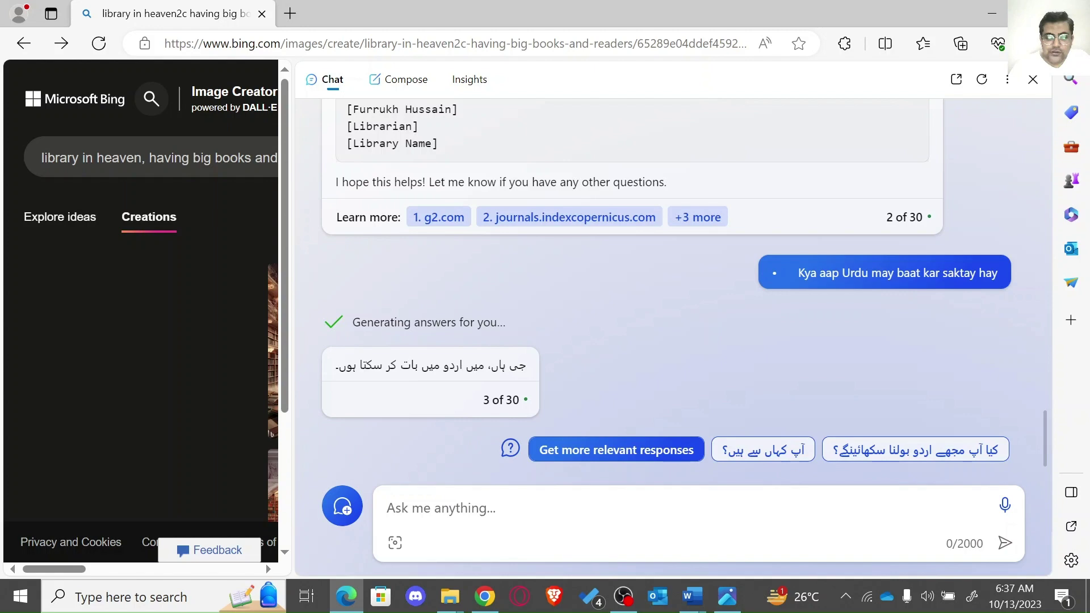
# Step: Switch to Document1 in Word and copy the prompt for a narrative article on the poor conditions of public libraries in Karachi
pyautogui.hotkey('alt', 'Tab')
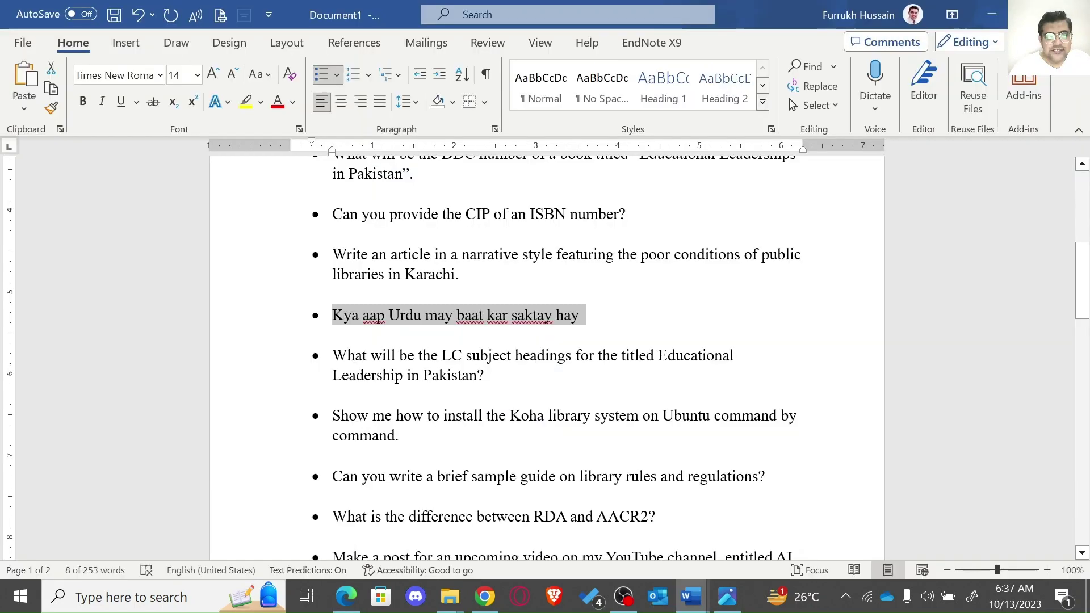
pyautogui.click(332, 293)
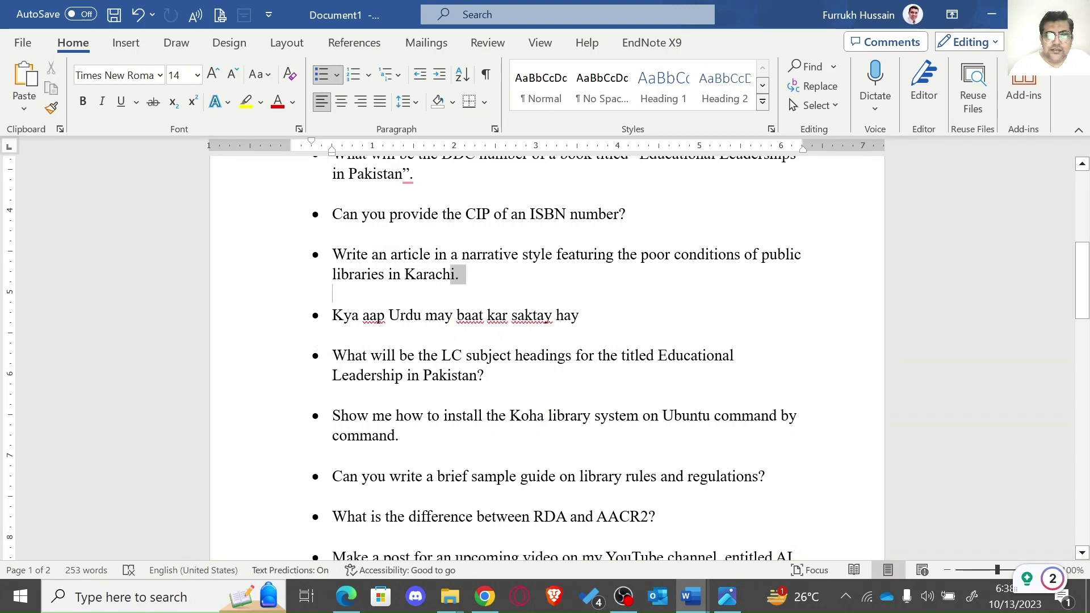
pyautogui.hotkey('ctrl', 'z')
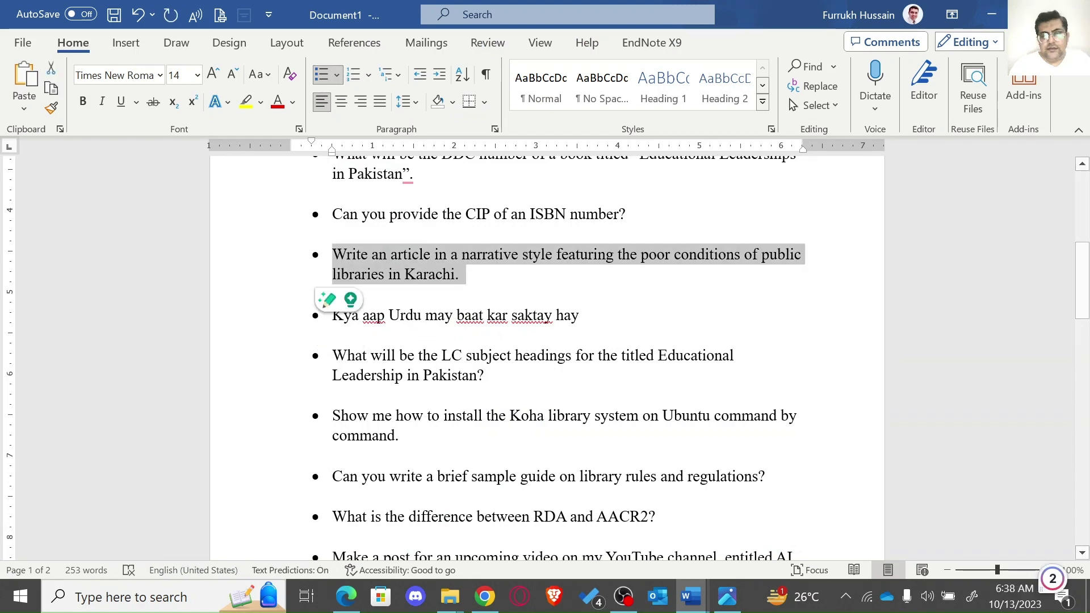
# Step: Switch to Edge and paste the Karachi public libraries article prompt into the Bing Chat message without its leading bullet
pyautogui.click(485, 597)
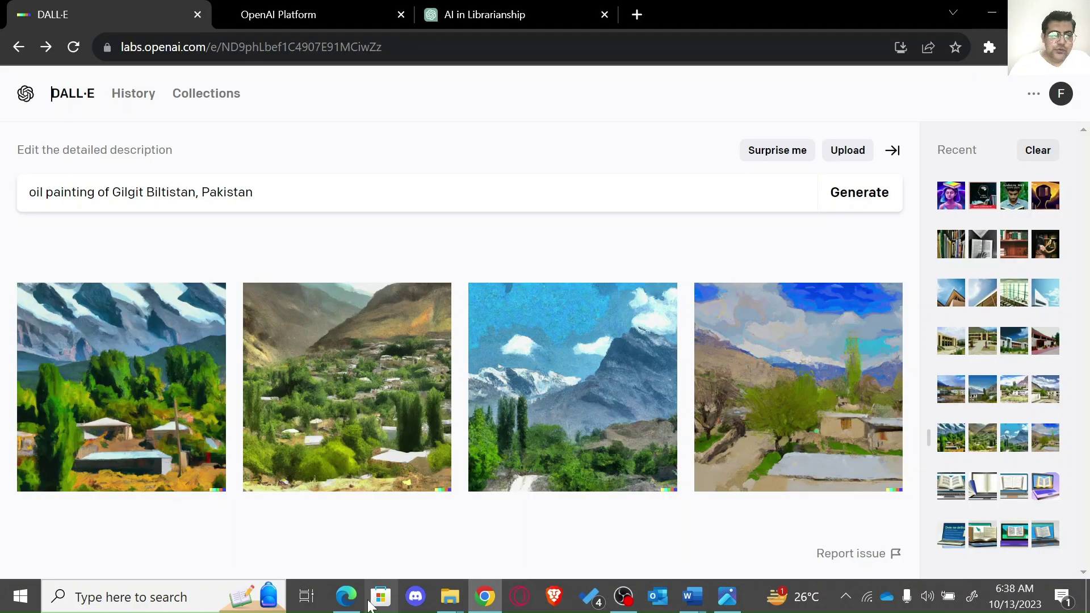
pyautogui.click(345, 596)
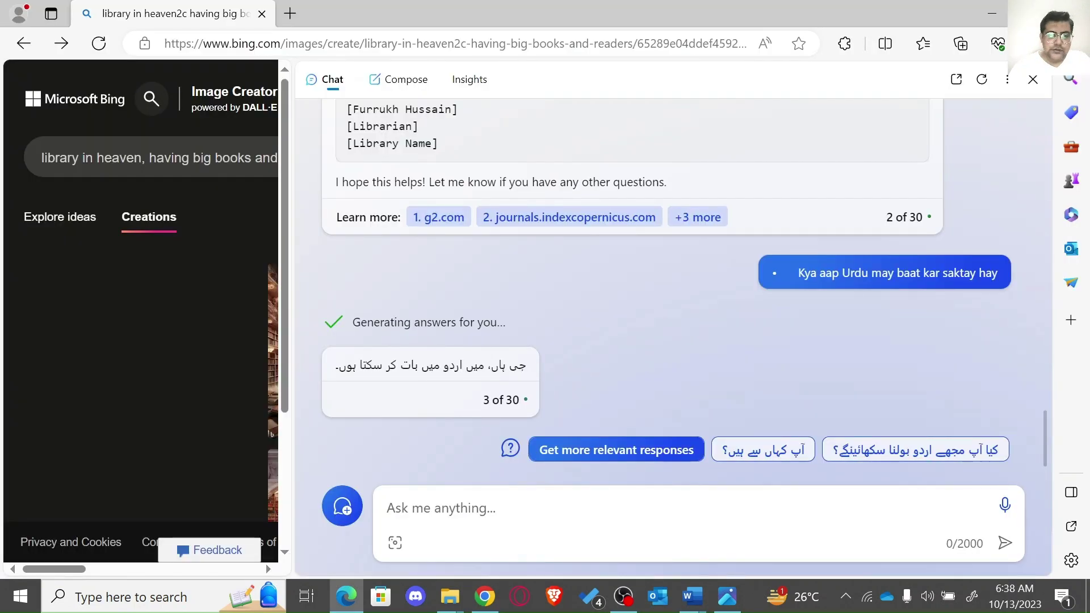
pyautogui.hotkey('ctrl', 'v')
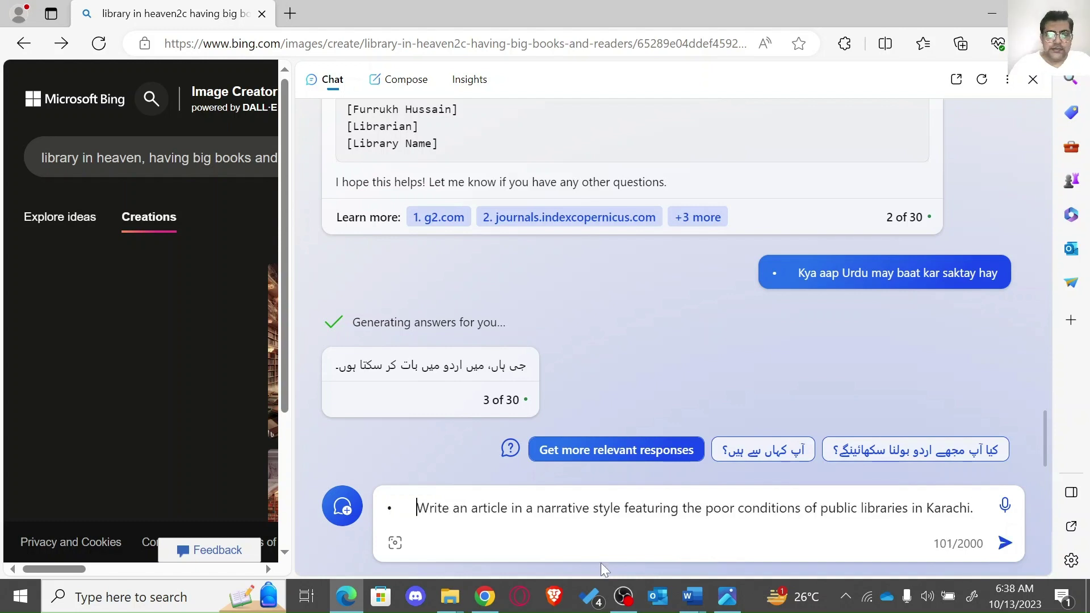
pyautogui.press('BackSpace')
pyautogui.press('BackSpace')
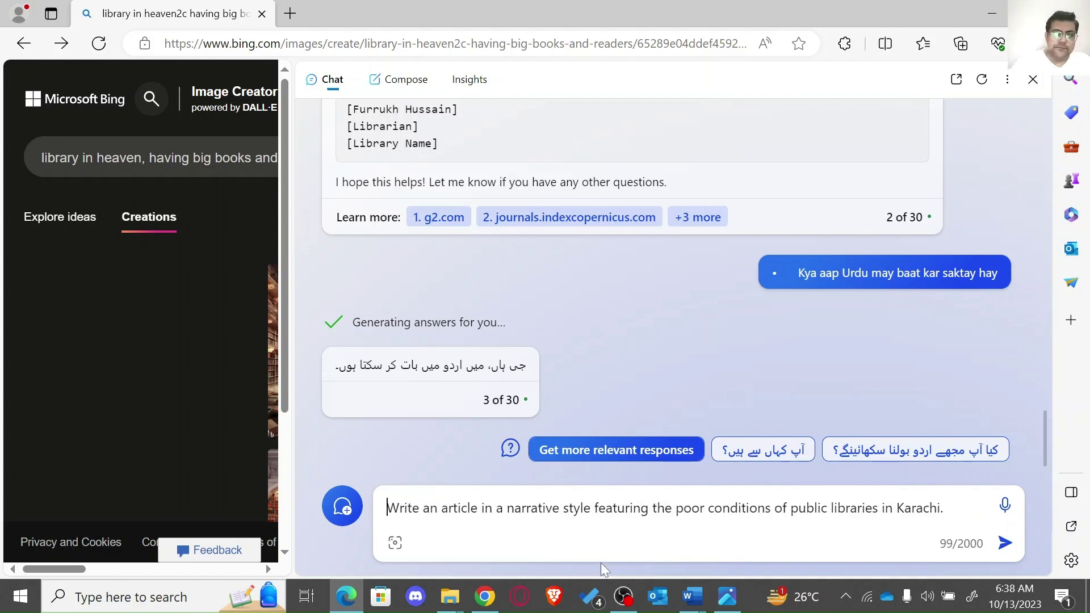
# Step: Reword the prompt's opening to "Please write an article in Urdu in a narrative style" and submit it to Bing Chat
pyautogui.write('Please')
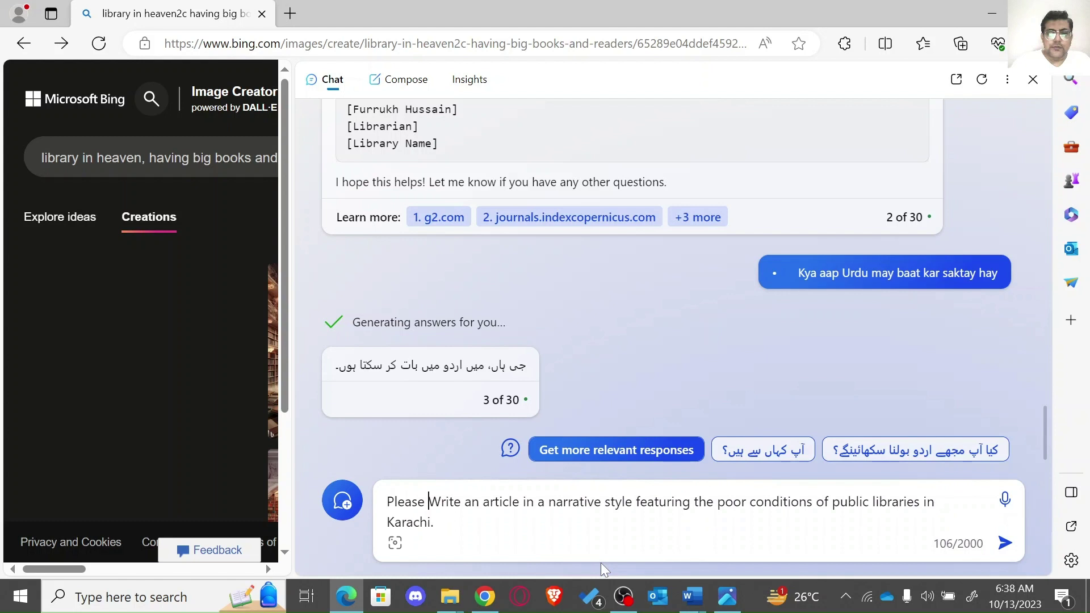
pyautogui.press('Delete')
pyautogui.write('w')
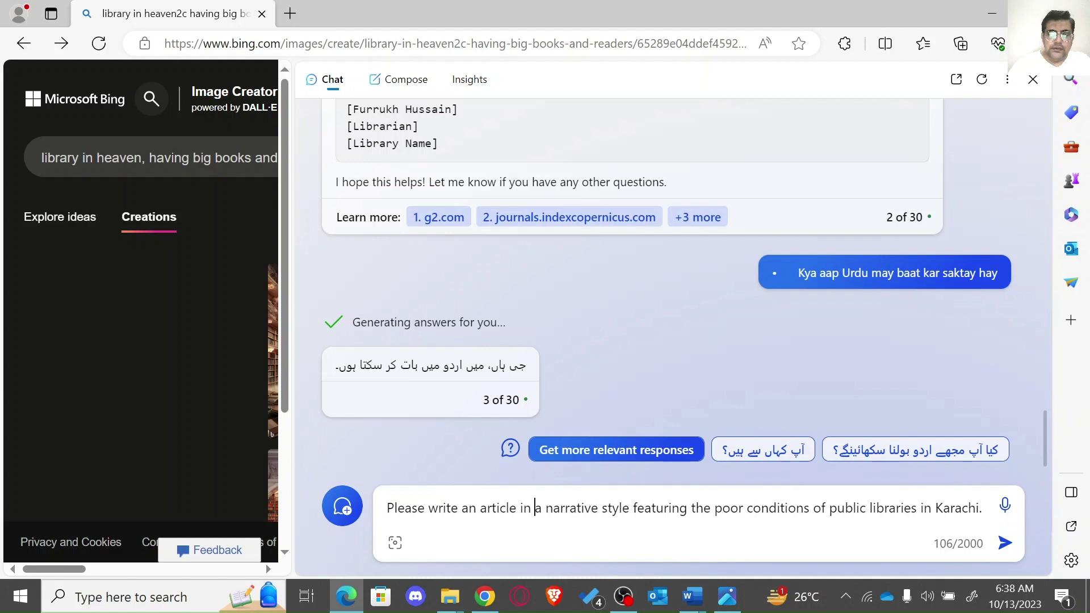
pyautogui.write('Urdu ')
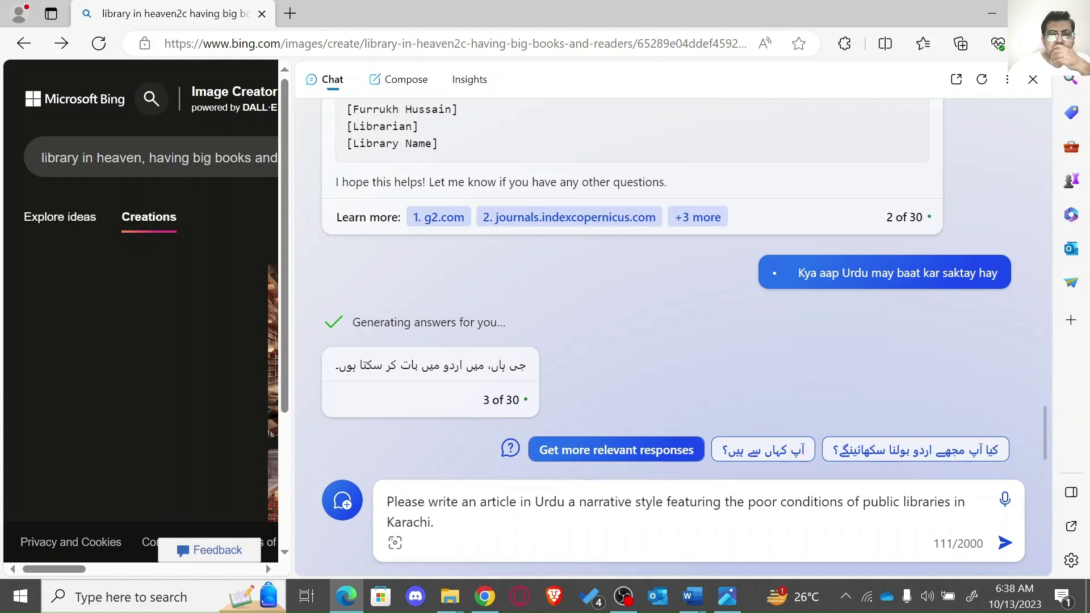
pyautogui.write('in')
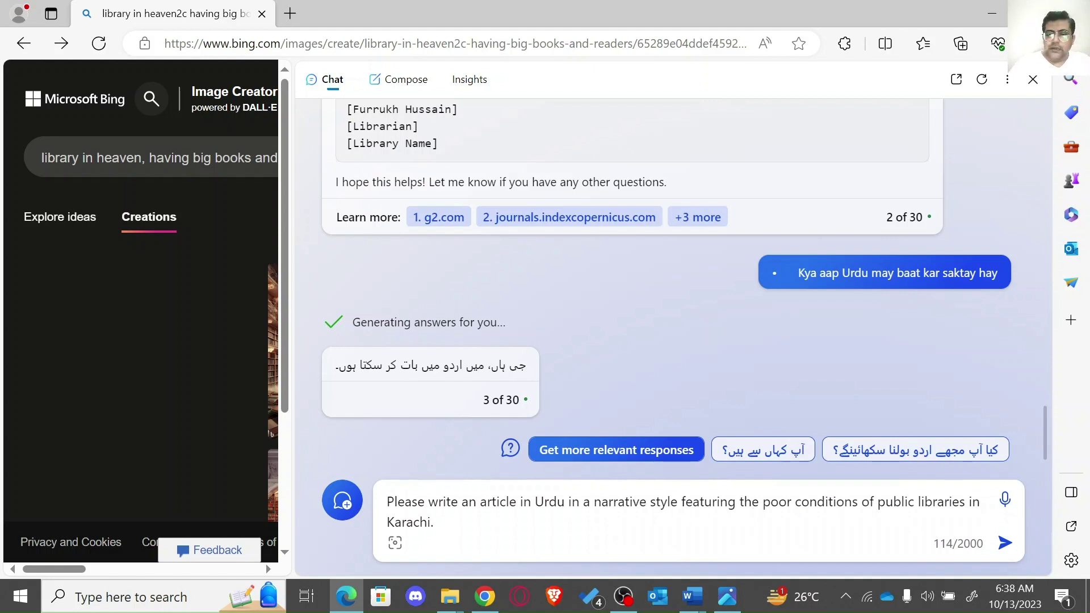
pyautogui.press('Return')
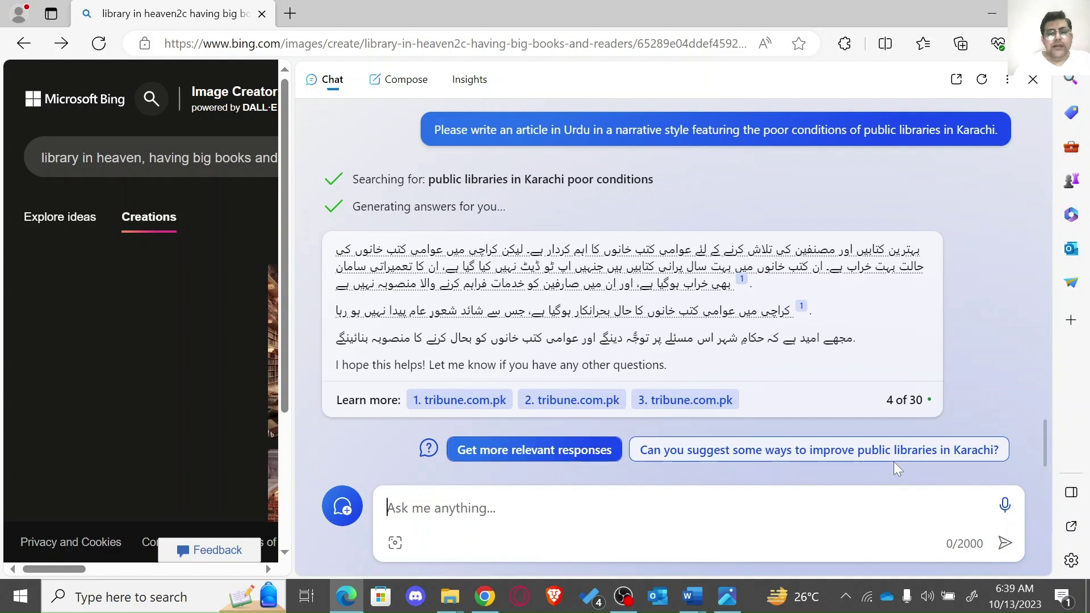
# Step: Ask Bing Chat "please expand it" as a follow-up on the Urdu article and compare the reply with the earlier one
pyautogui.moveTo(842, 353)
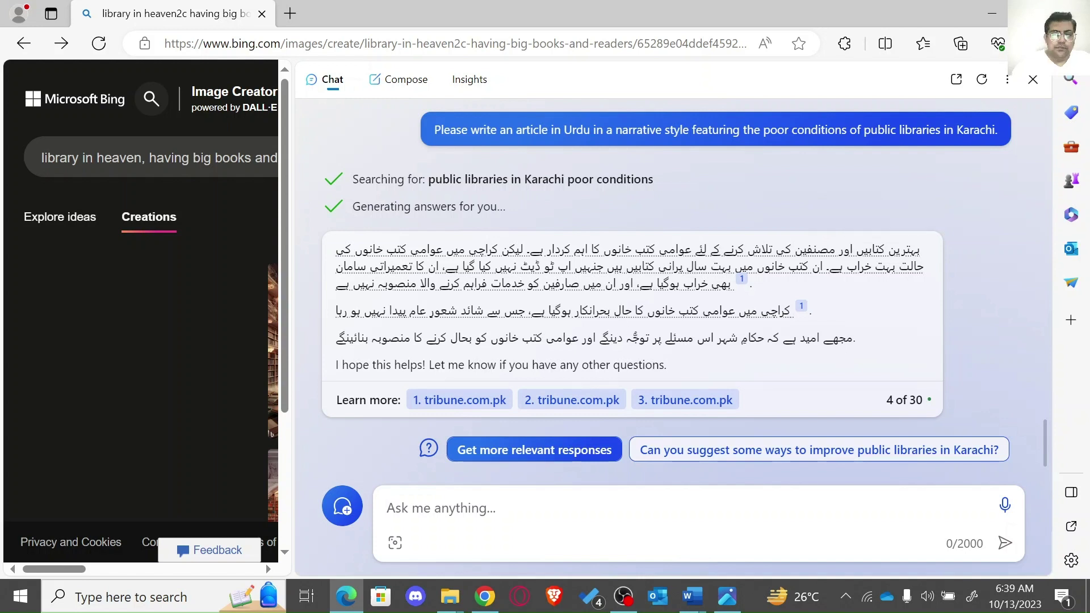
pyautogui.write('plea')
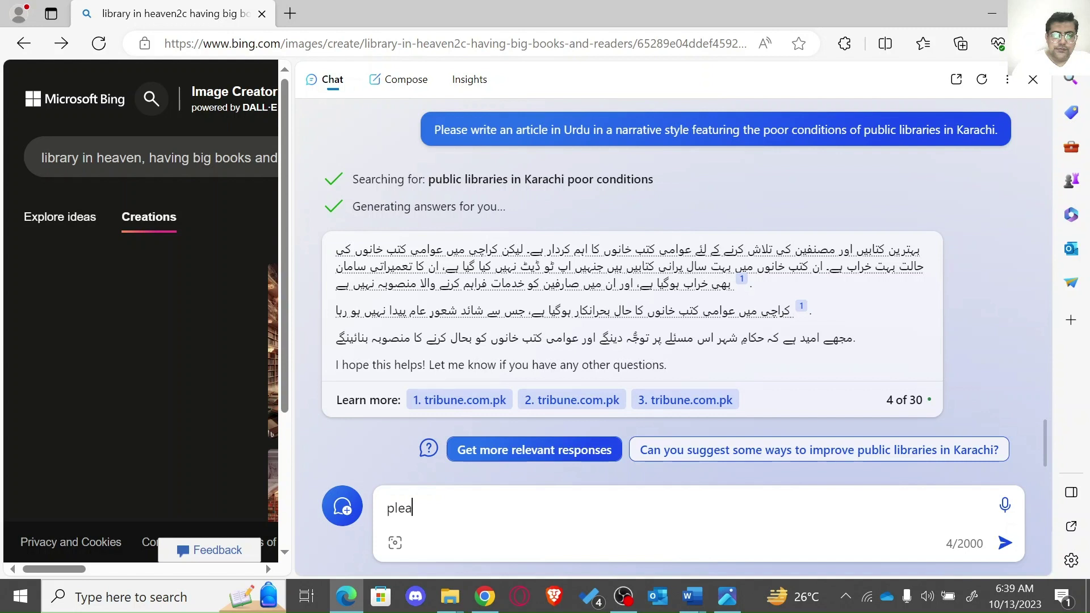
pyautogui.write('se expand i')
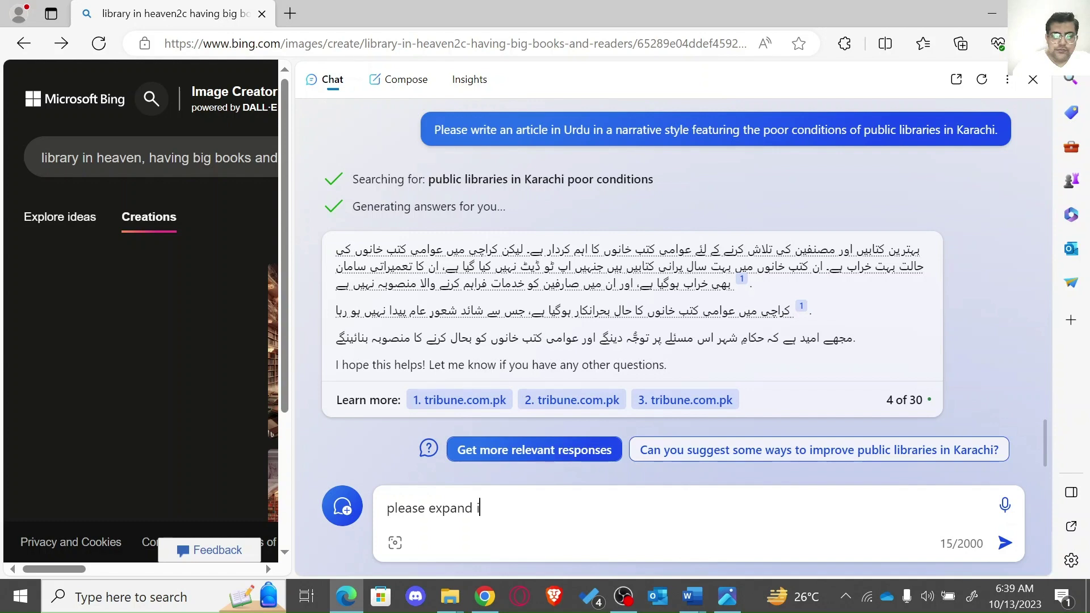
pyautogui.write('t')
pyautogui.press('Return')
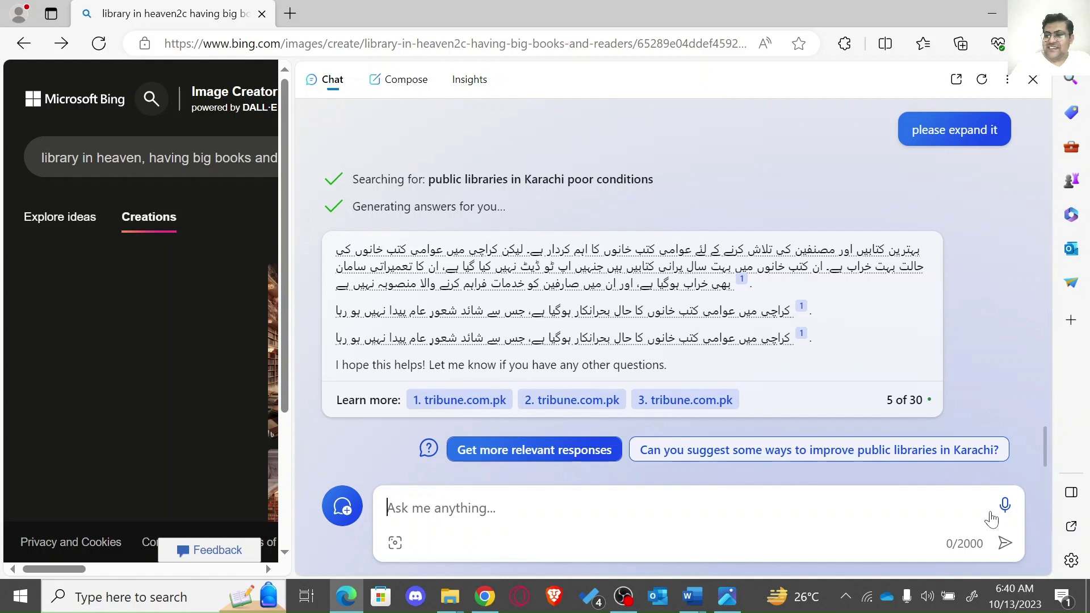
pyautogui.moveTo(1046, 453); pyautogui.dragTo(1050, 421)
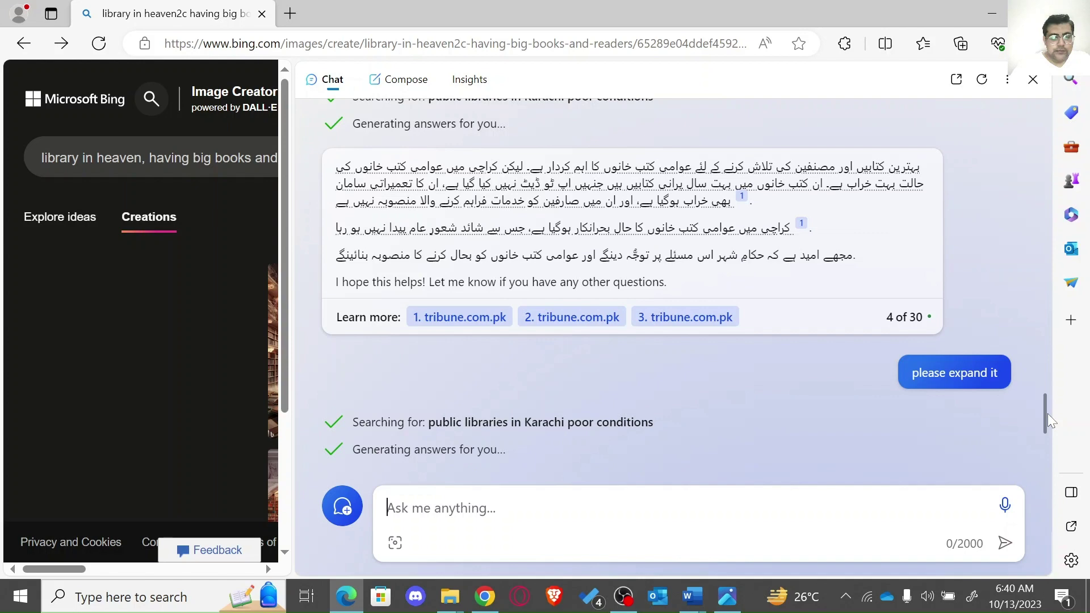
# Step: Switch to Document1 in Word and copy the prompt asking for the DDC number of the book "Educational Leaderships in Pakistan"
pyautogui.hotkey('alt', 'Tab')
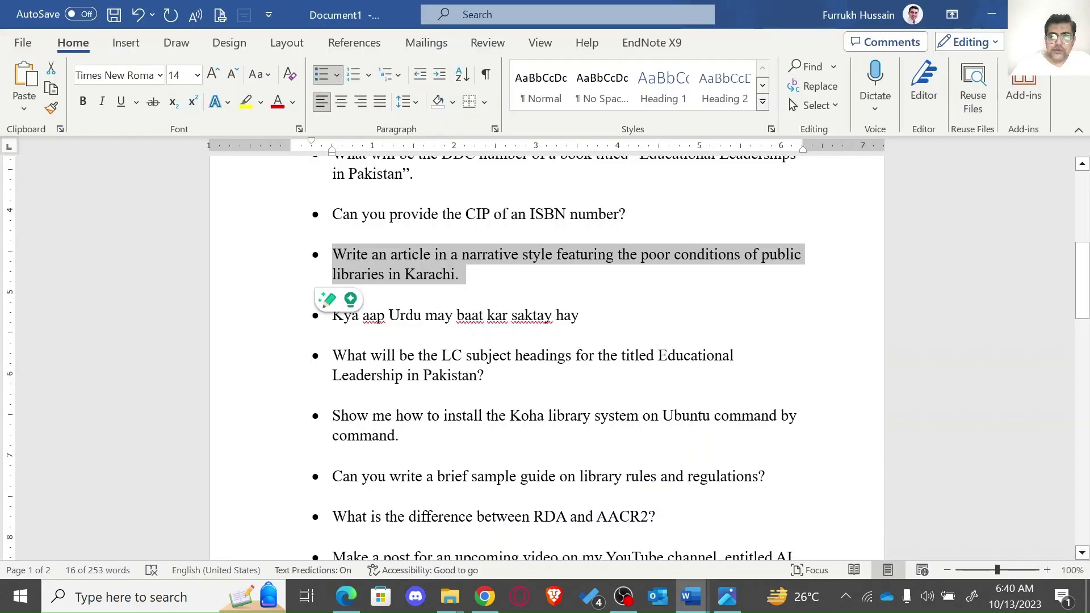
pyautogui.moveTo(1081, 296); pyautogui.dragTo(1078, 405)
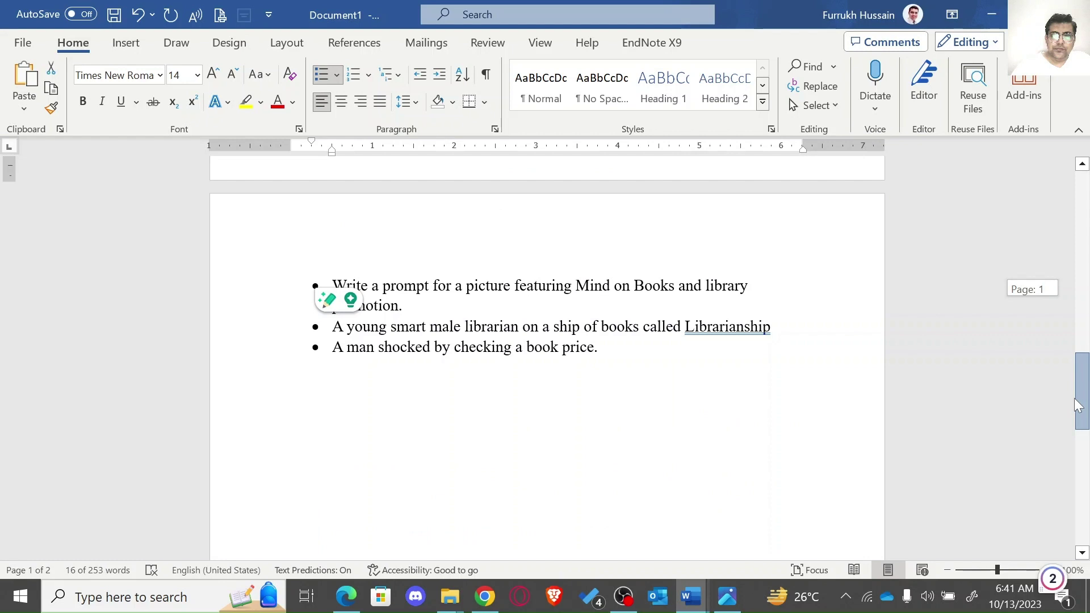
pyautogui.moveTo(1075, 399); pyautogui.dragTo(1075, 400)
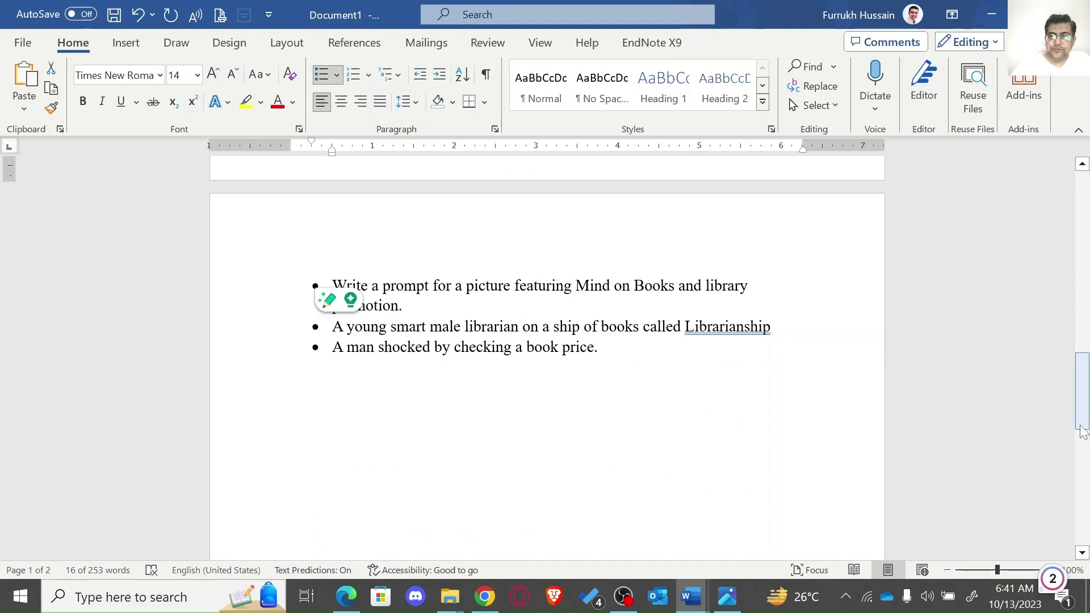
pyautogui.moveTo(1082, 432); pyautogui.dragTo(1084, 286)
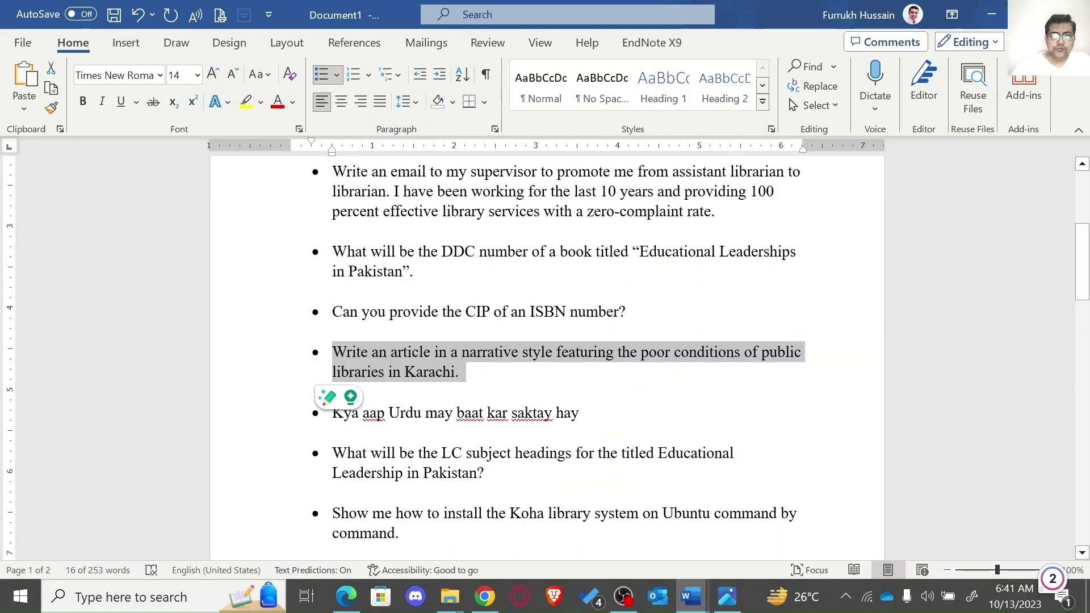
pyautogui.tripleClick(511, 251)
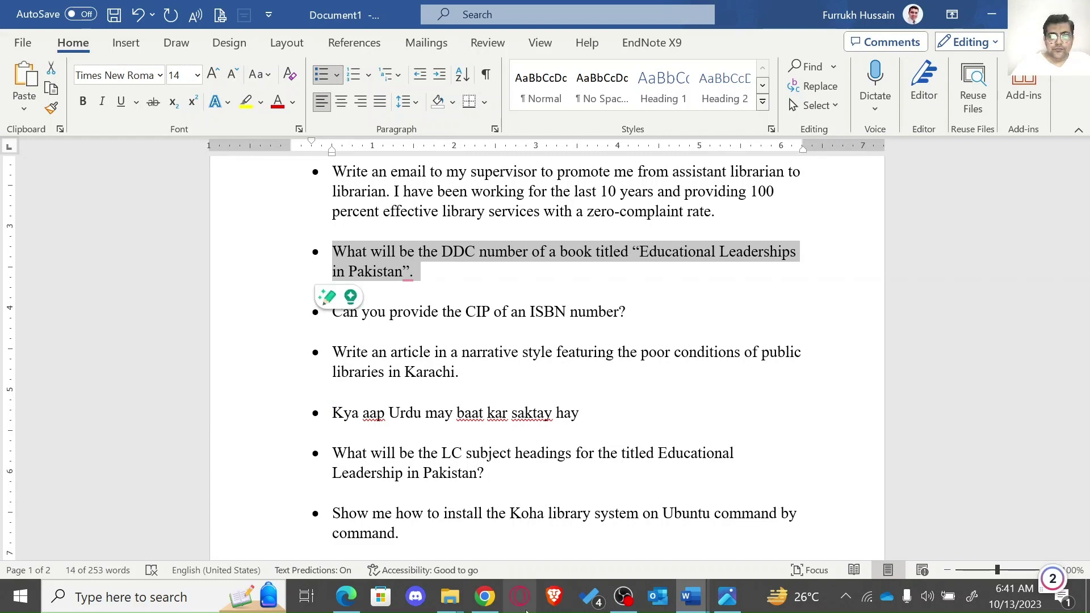
# Step: Paste the DDC number prompt into Bing Chat in Edge, remove its leading bullet, and submit it
pyautogui.click(348, 596)
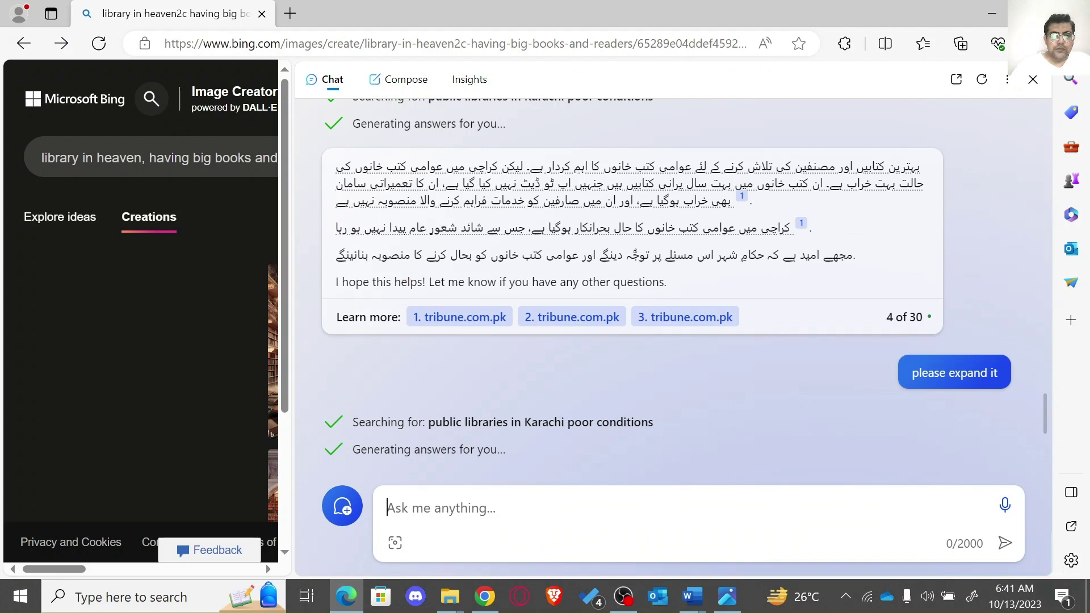
pyautogui.write('•\tWhat will be the DDC number of a book titled "Educational Leaderships in Pakistan".')
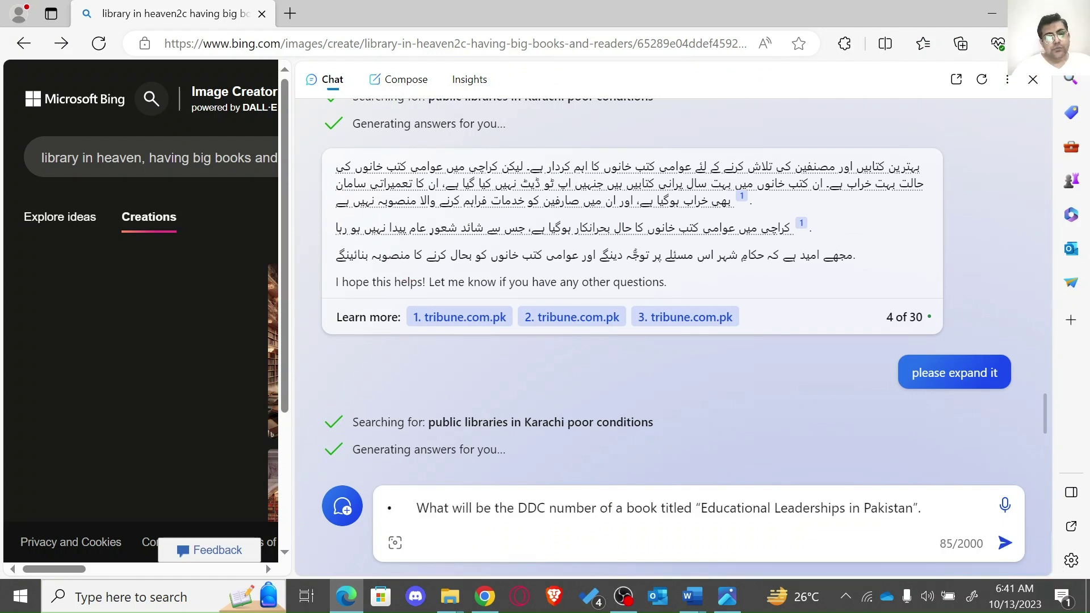
pyautogui.press('BackSpace')
pyautogui.press('BackSpace')
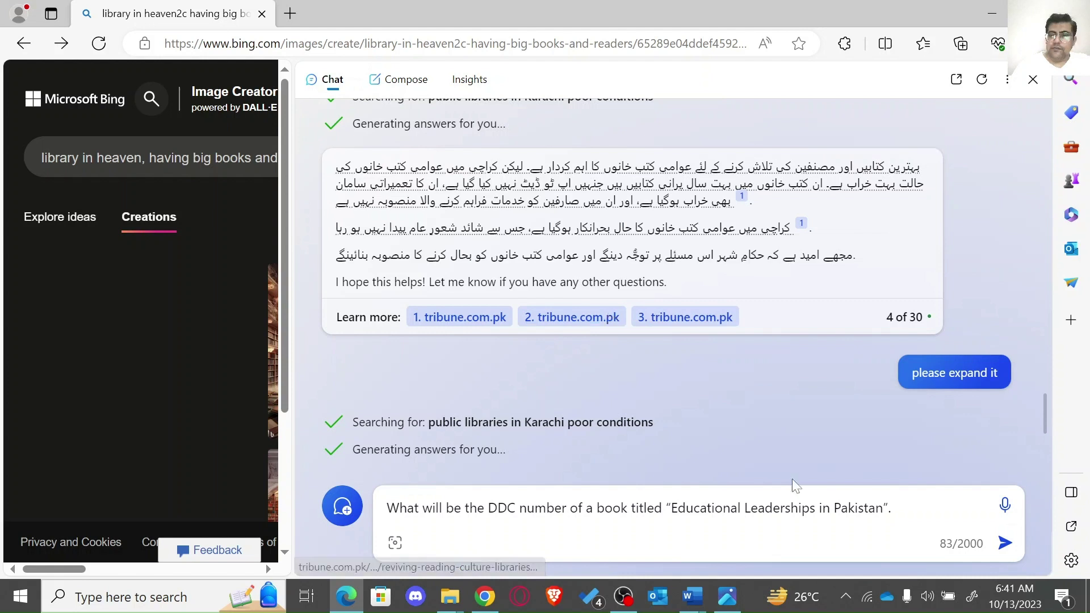
pyautogui.click(1010, 553)
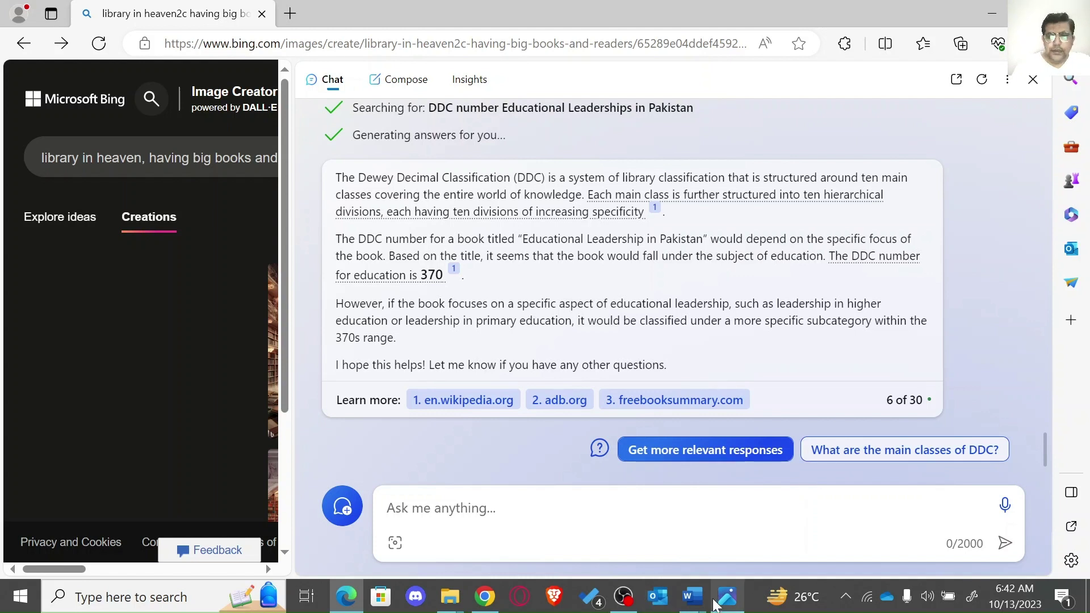
# Step: Switch to the "AI in Librarianship" ChatGPT conversation in Chrome and copy the generated "Mind on Books" image prompt
pyautogui.moveTo(728, 600)
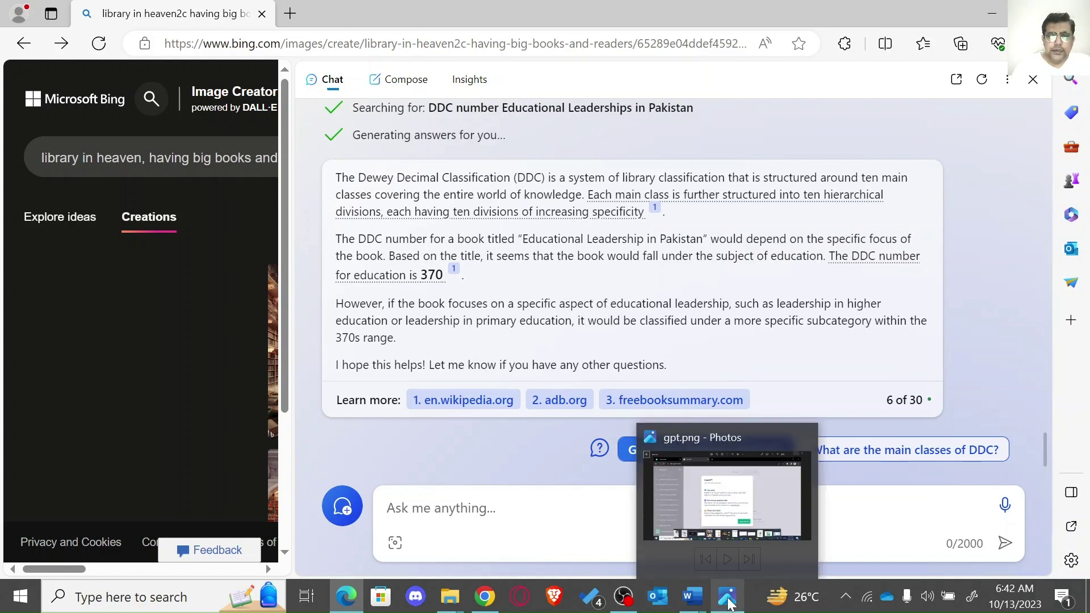
pyautogui.moveTo(689, 609)
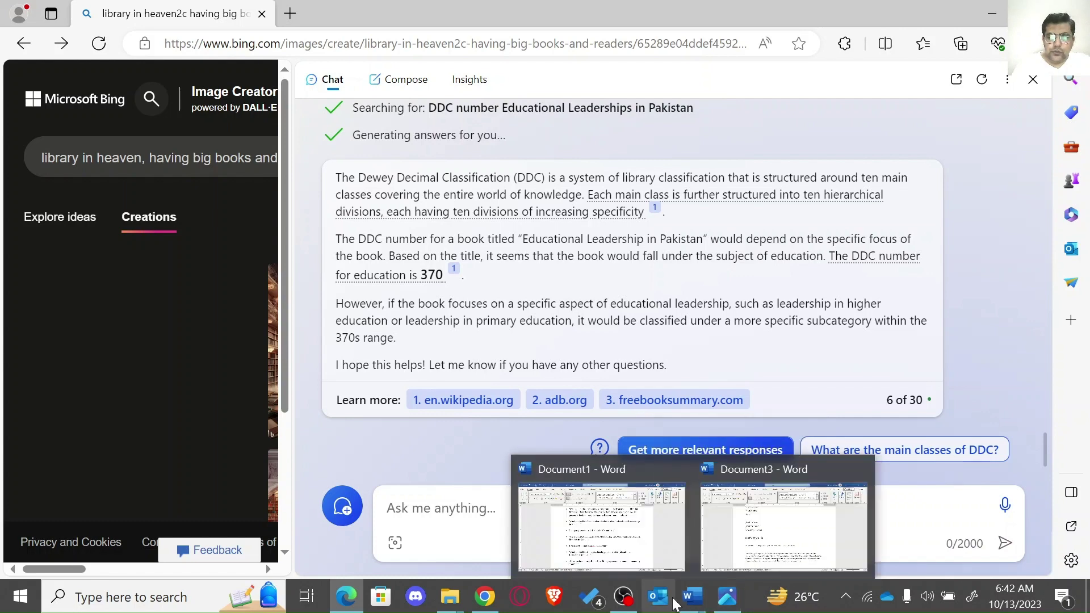
pyautogui.moveTo(489, 593)
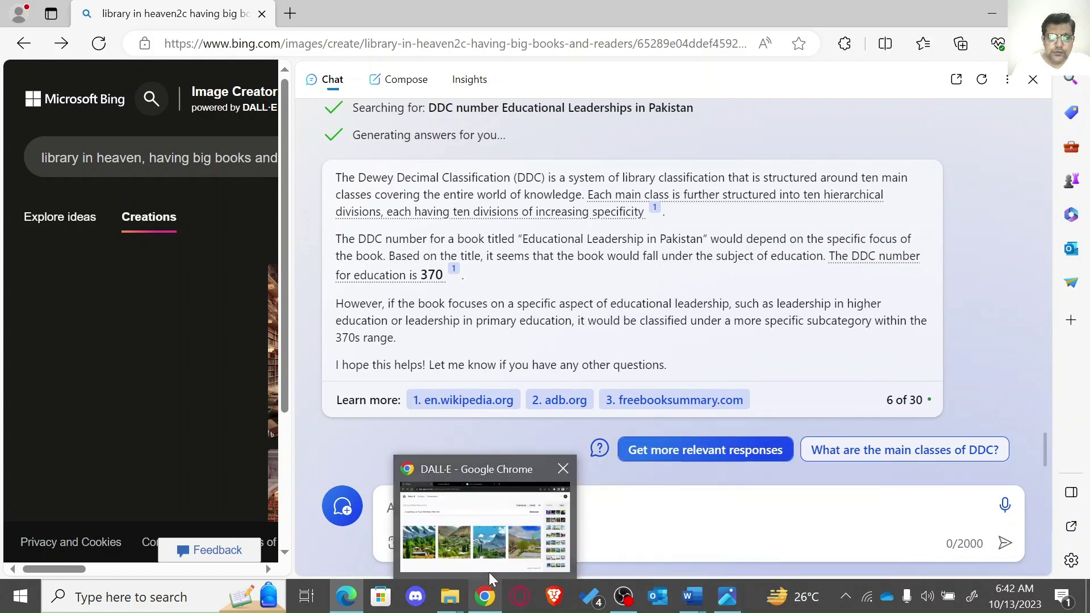
pyautogui.moveTo(506, 572)
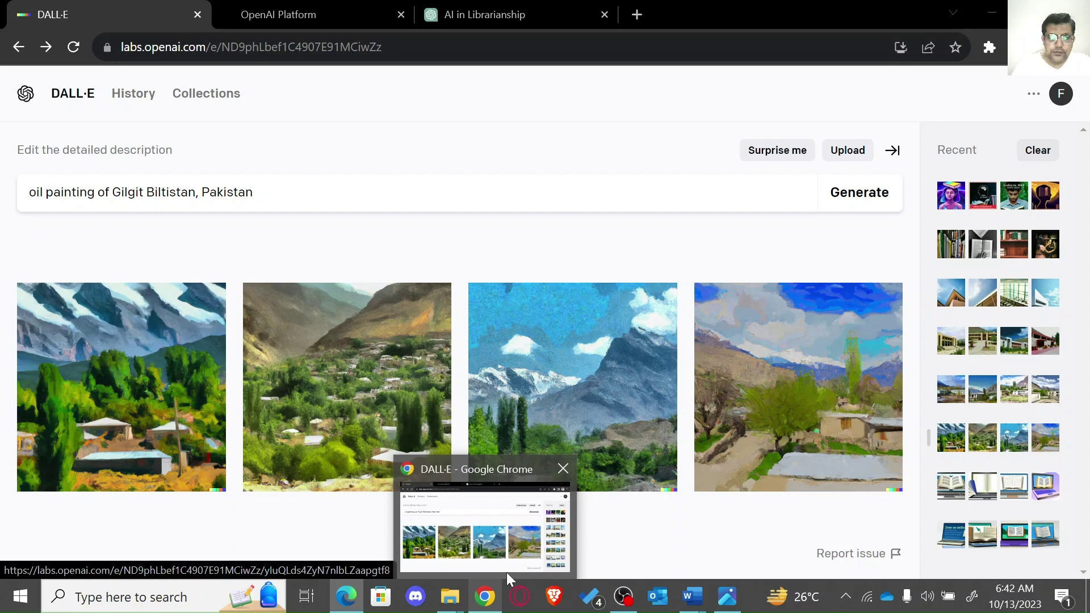
pyautogui.click(506, 572)
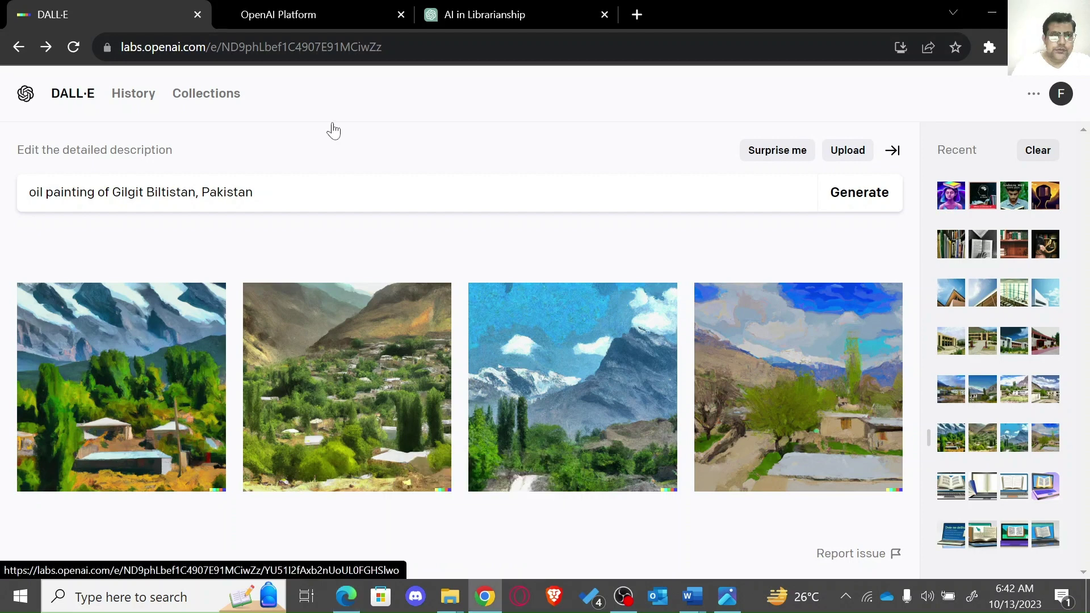
pyautogui.click(468, 15)
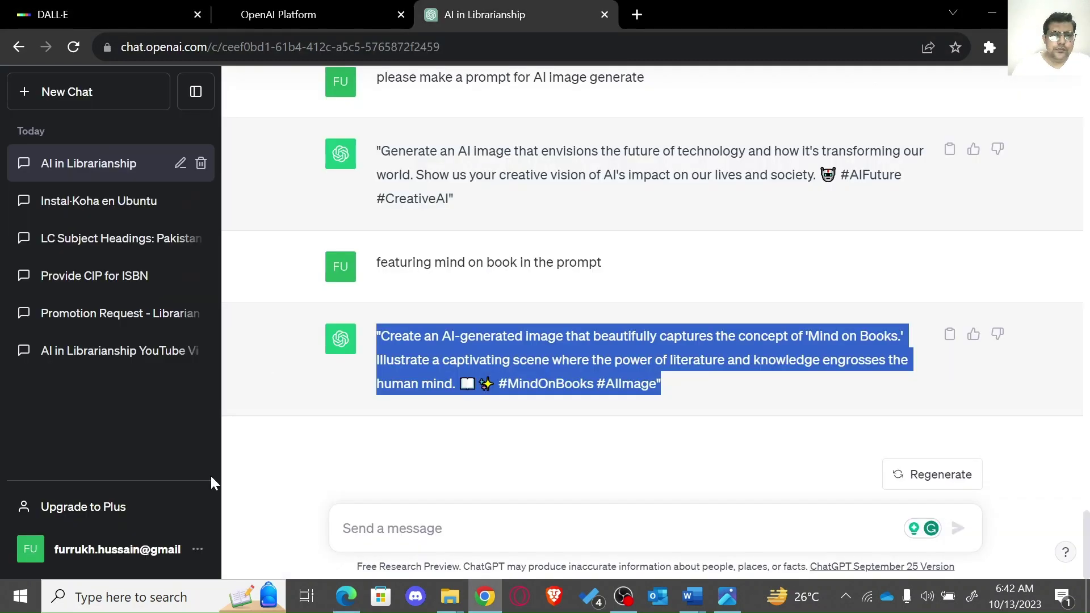
pyautogui.click(431, 404)
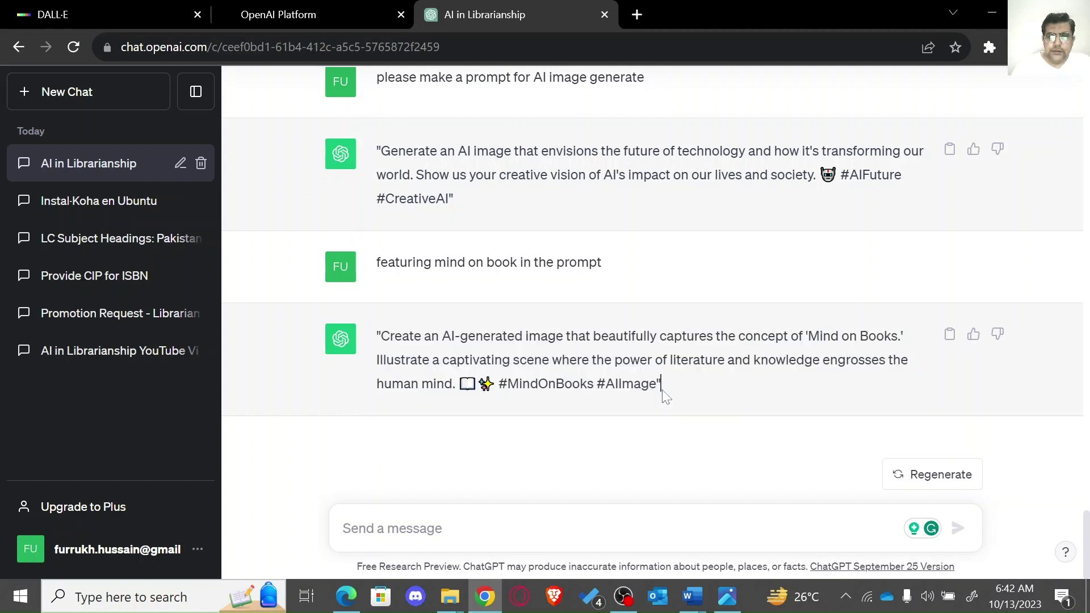
pyautogui.moveTo(661, 382); pyautogui.dragTo(380, 341)
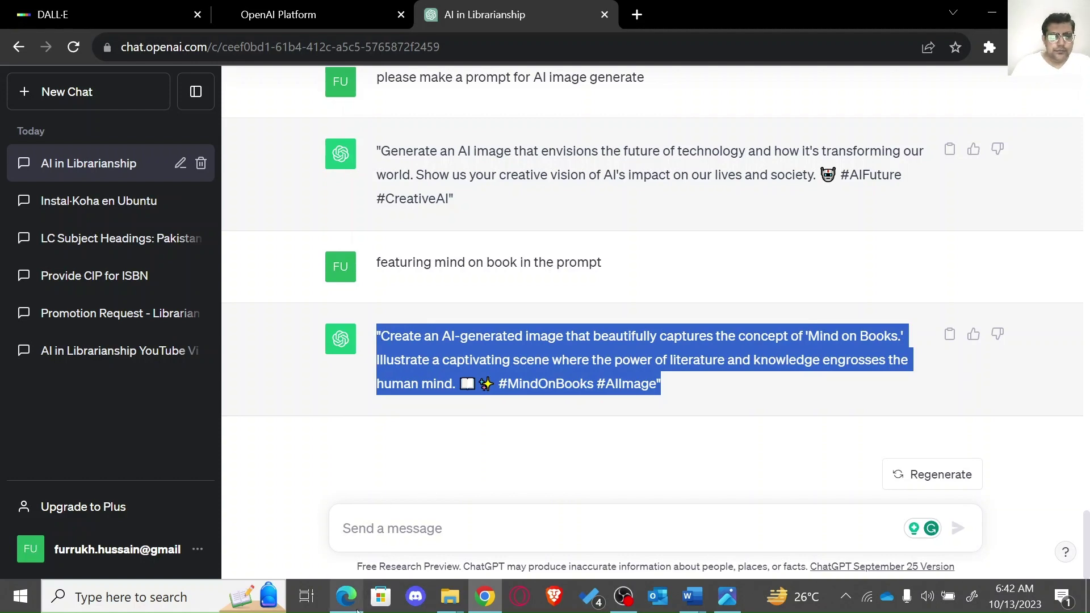
# Step: Return to Edge, close the Bing Chat pane, and replace the Image Creator prompt with the copied "Mind on Books" prompt
pyautogui.click(356, 606)
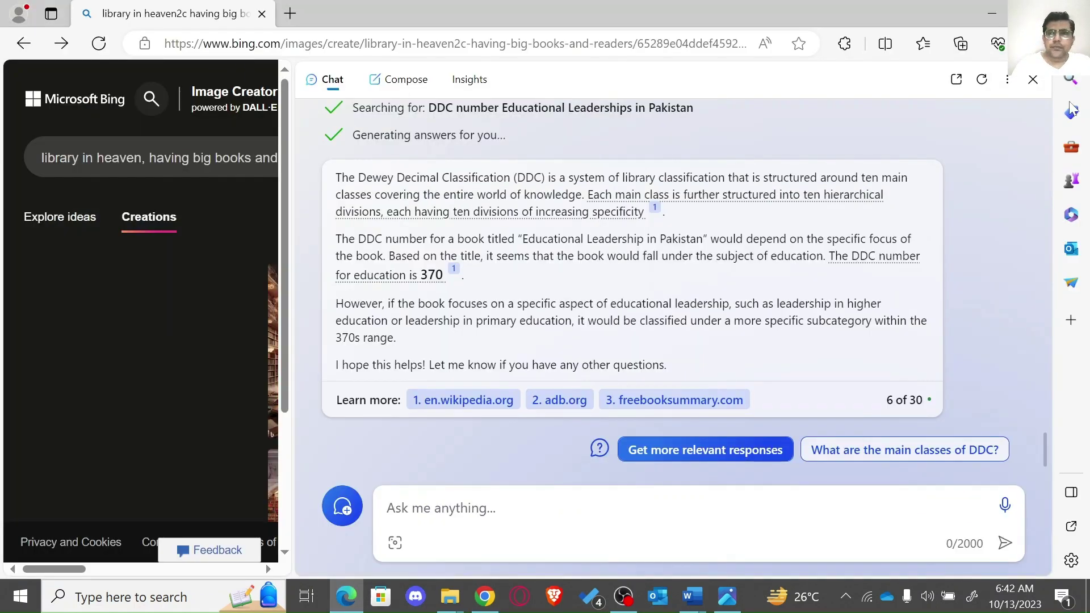
pyautogui.click(1032, 80)
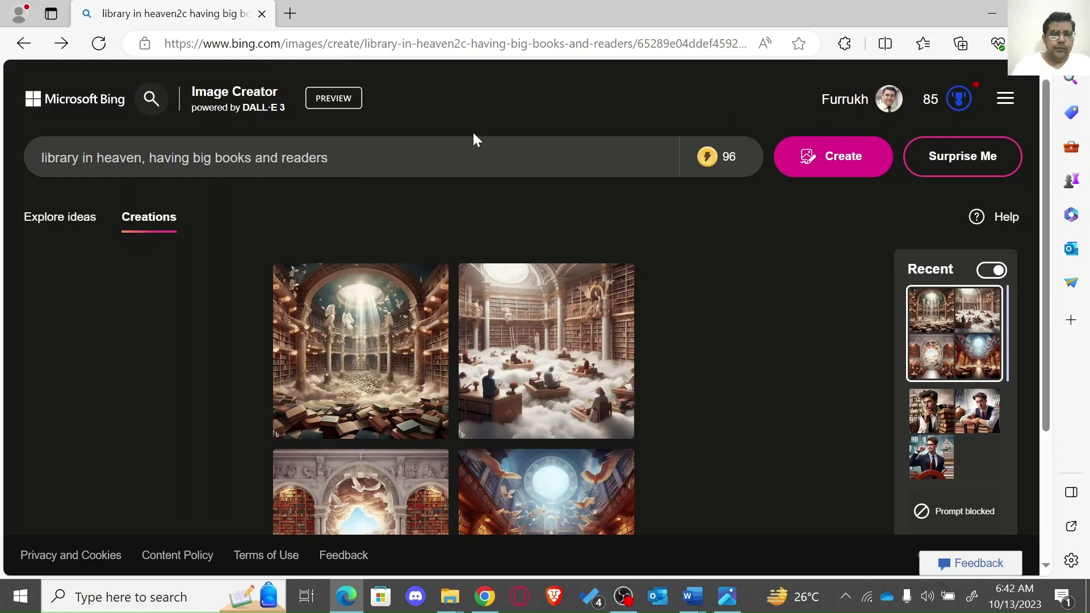
pyautogui.click(329, 158)
pyautogui.hotkey('ctrl', 'a')
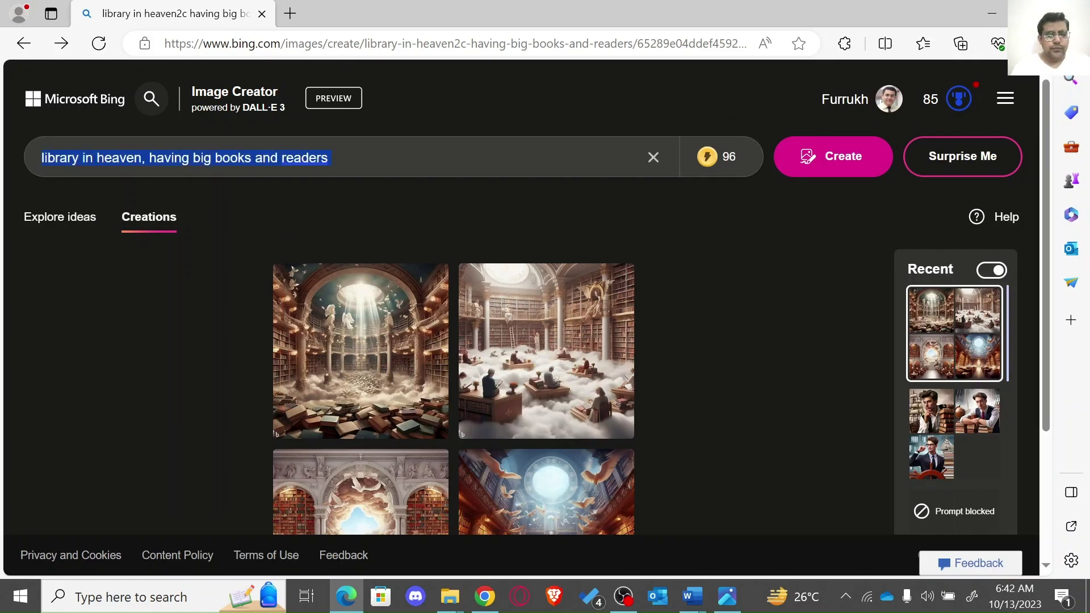
pyautogui.hotkey('ctrl', 'v')
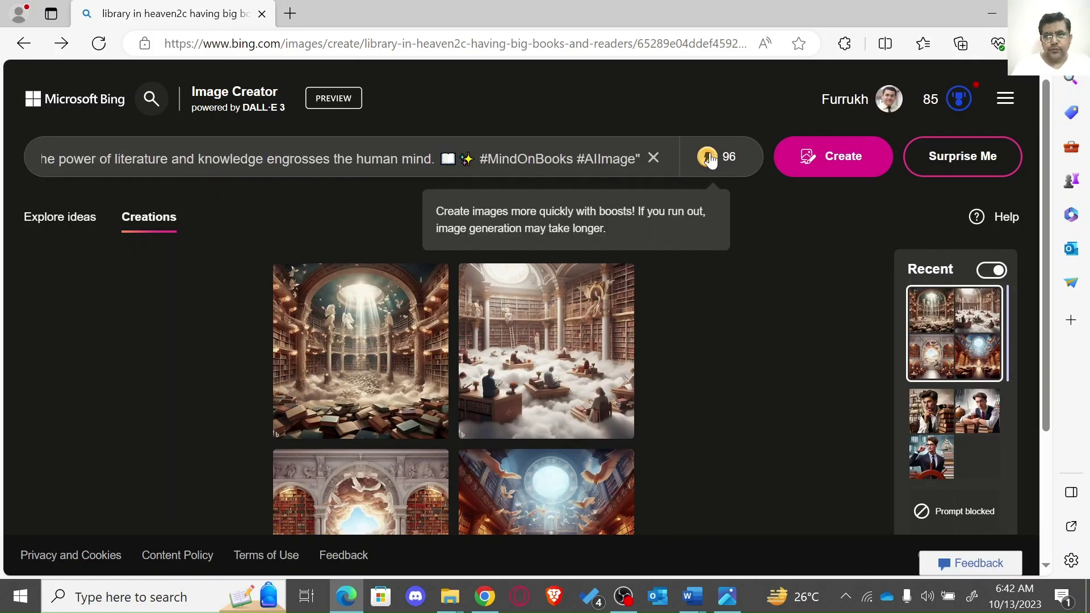
# Step: Generate images from the "Mind on Books" prompt in Image Creator and browse the results enlarged, starting with the thinking figure
pyautogui.click(808, 155)
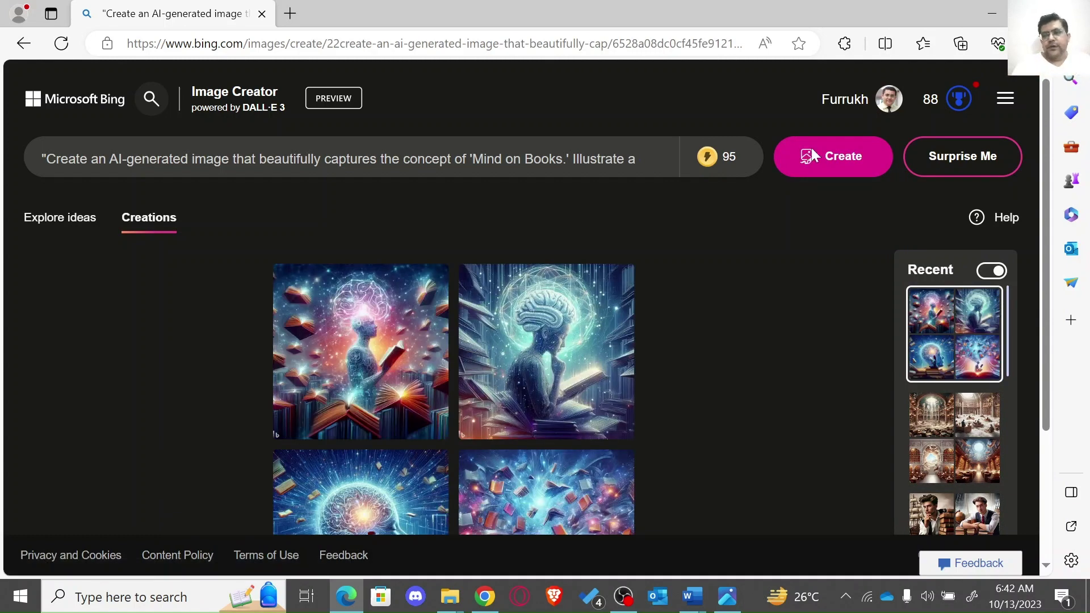
pyautogui.moveTo(1044, 252); pyautogui.dragTo(1043, 326)
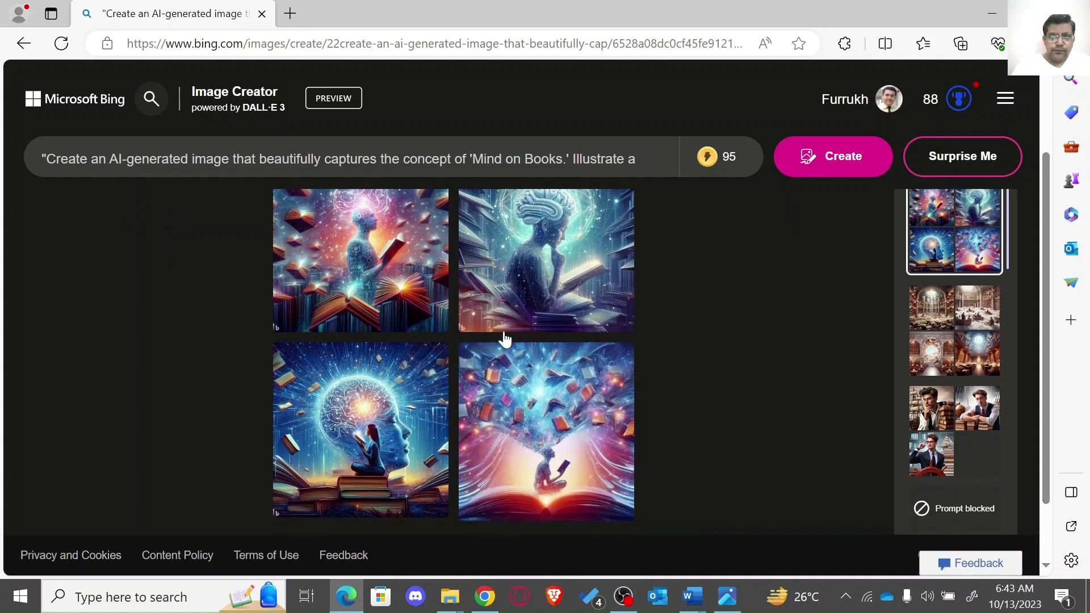
pyautogui.click(557, 245)
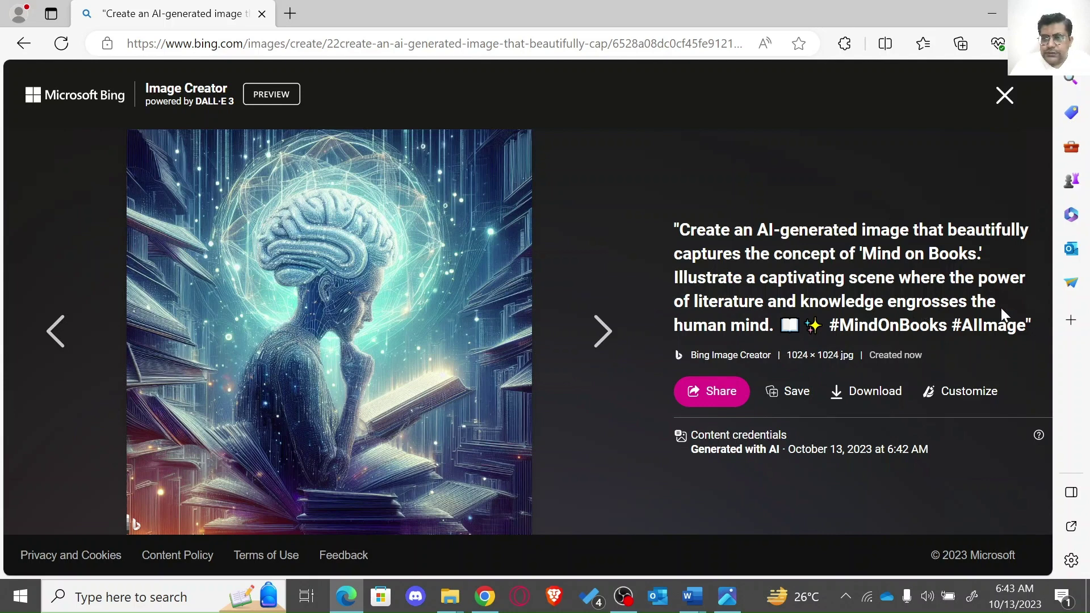
pyautogui.click(606, 340)
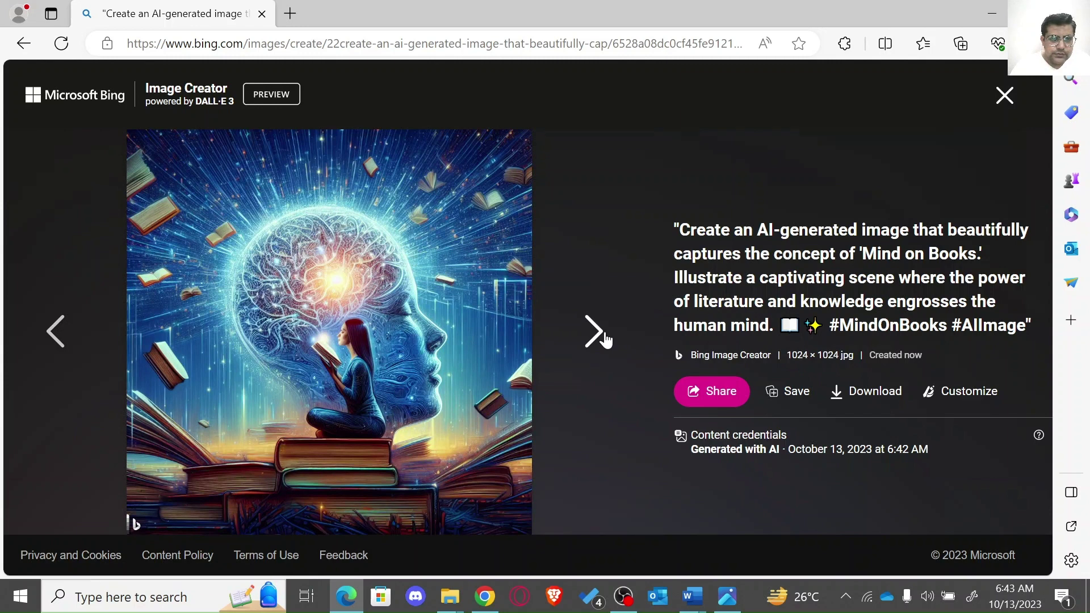
pyautogui.click(606, 340)
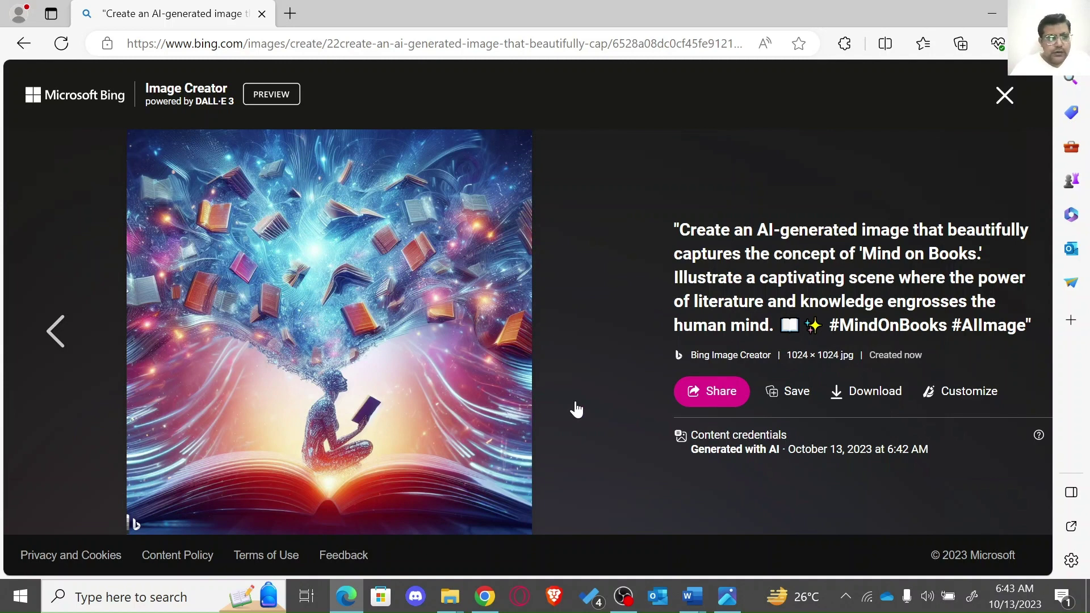
# Step: Download the image of the thinking figure with the glowing brain and the one of books floating above a seated reader
pyautogui.click(65, 340)
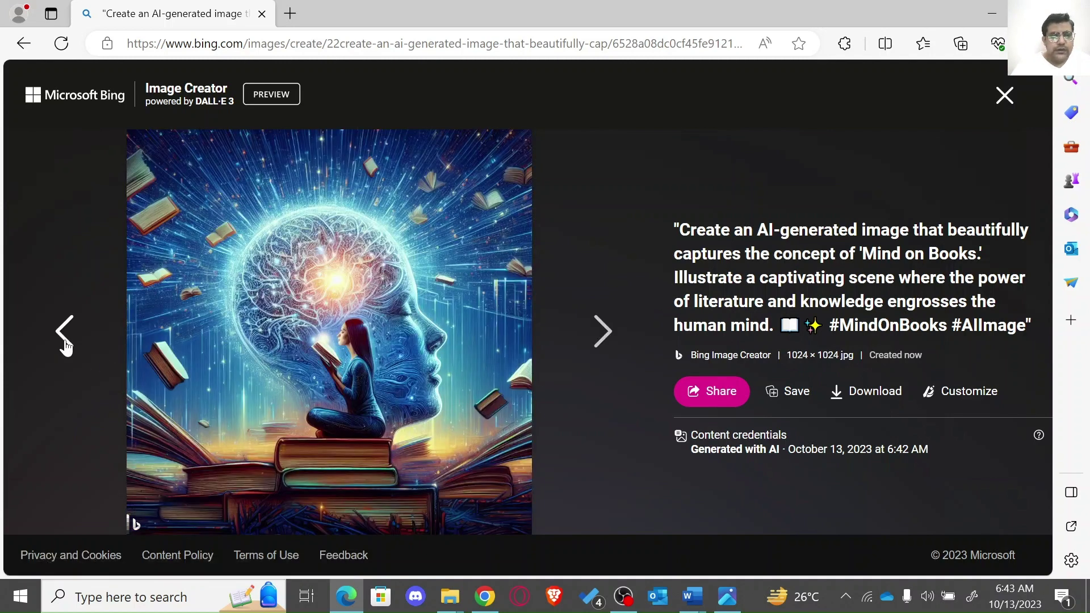
pyautogui.click(66, 341)
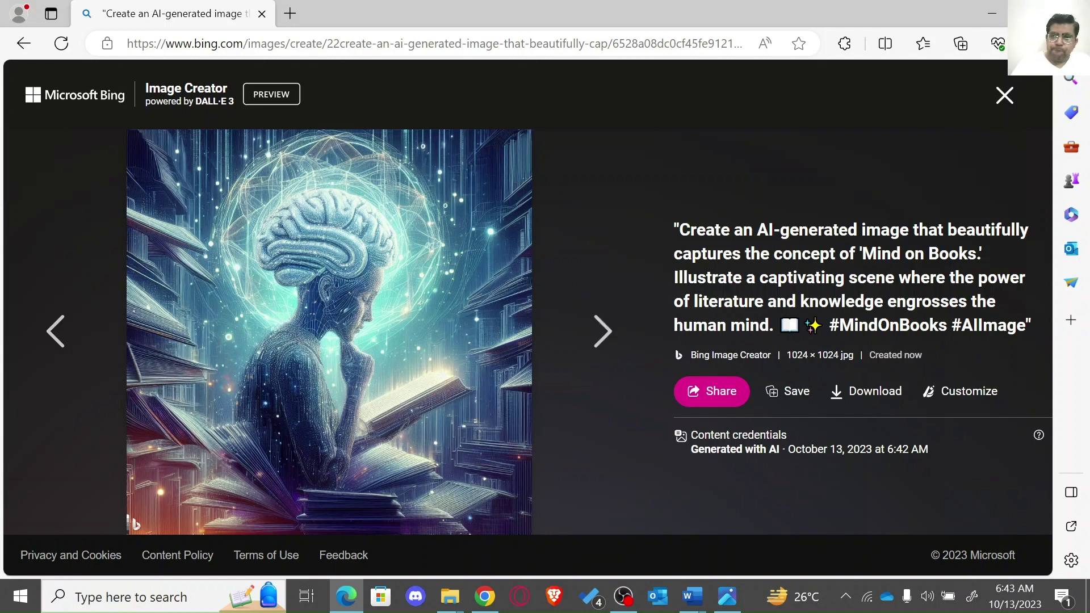
pyautogui.click(874, 397)
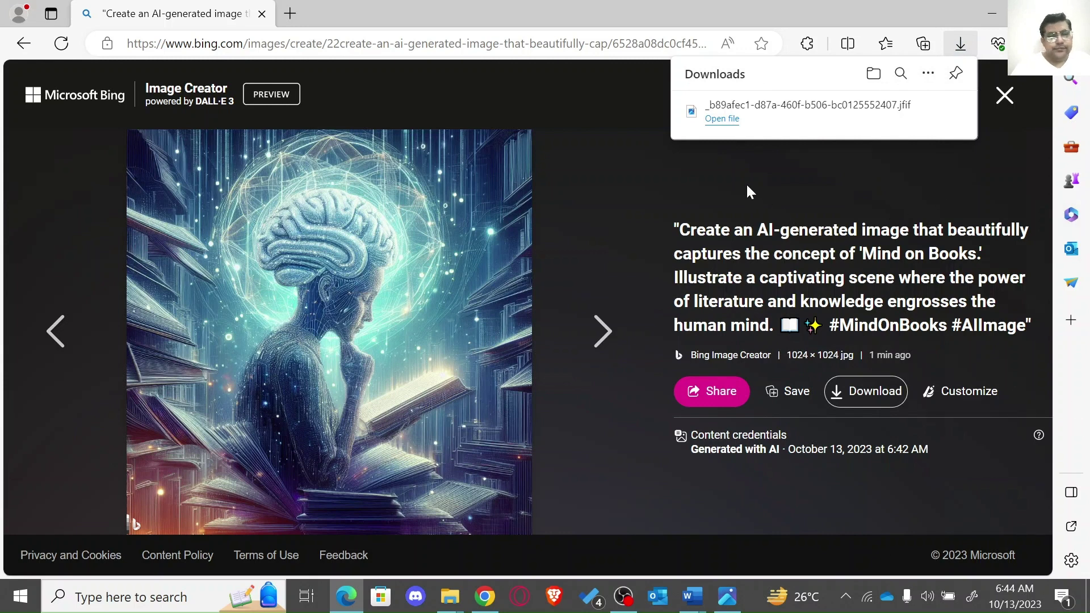
pyautogui.click(1003, 97)
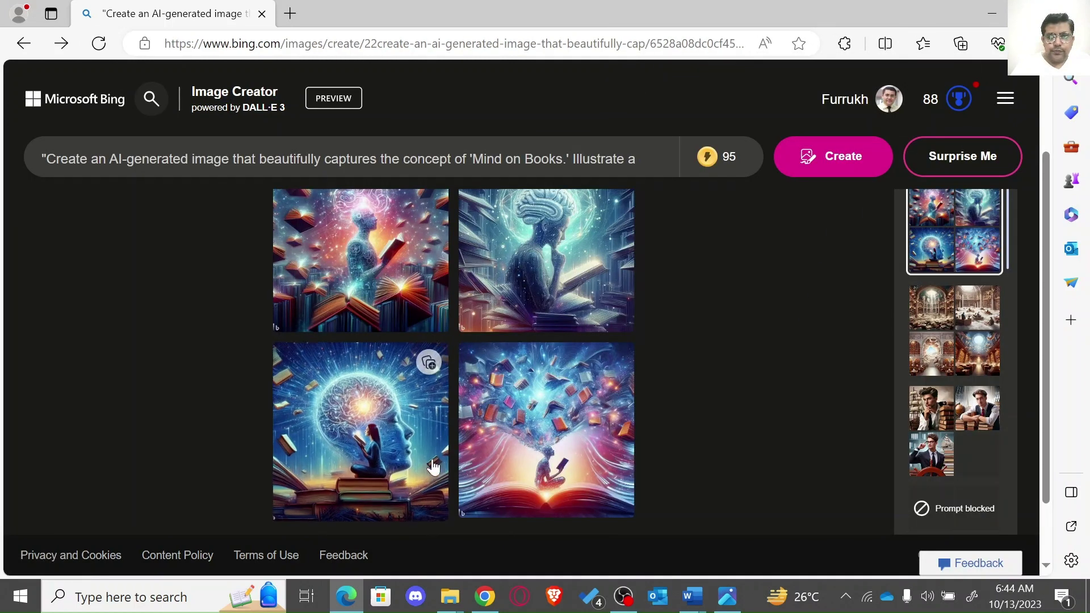
pyautogui.click(559, 363)
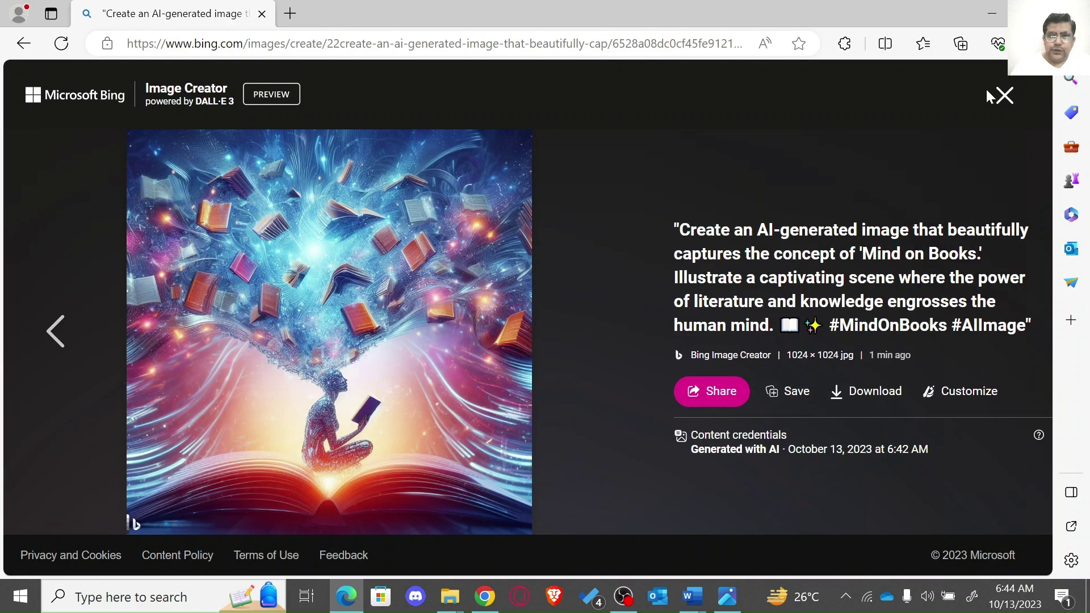
pyautogui.click(877, 398)
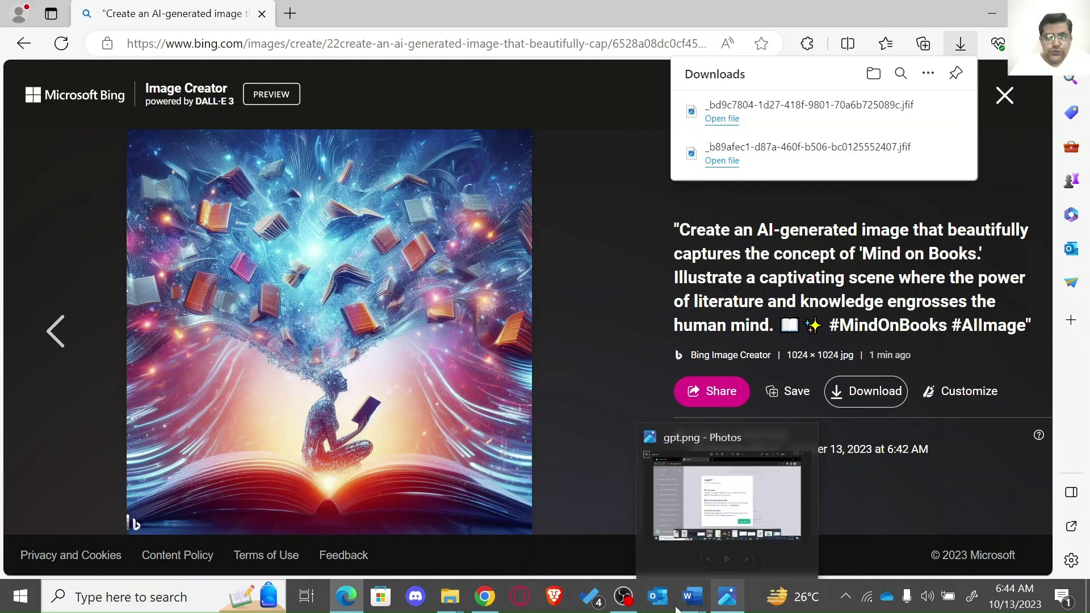
# Step: Switch to Chrome, look through the AI in Librarianship, DALL·E and OpenAI Platform pages, and return to Edge
pyautogui.moveTo(476, 601)
pyautogui.click(489, 535)
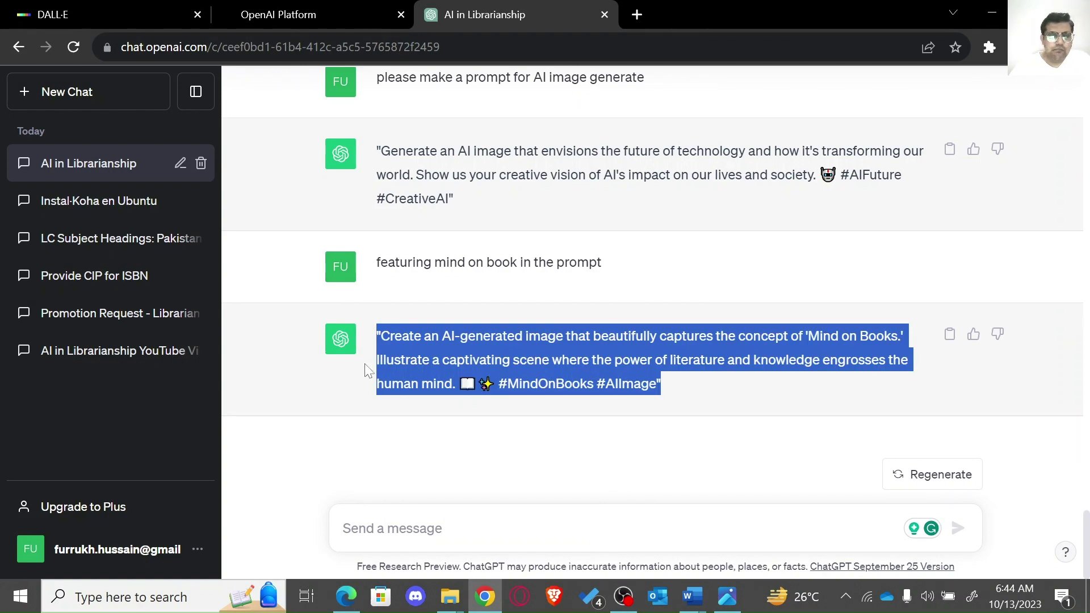
pyautogui.click(170, 8)
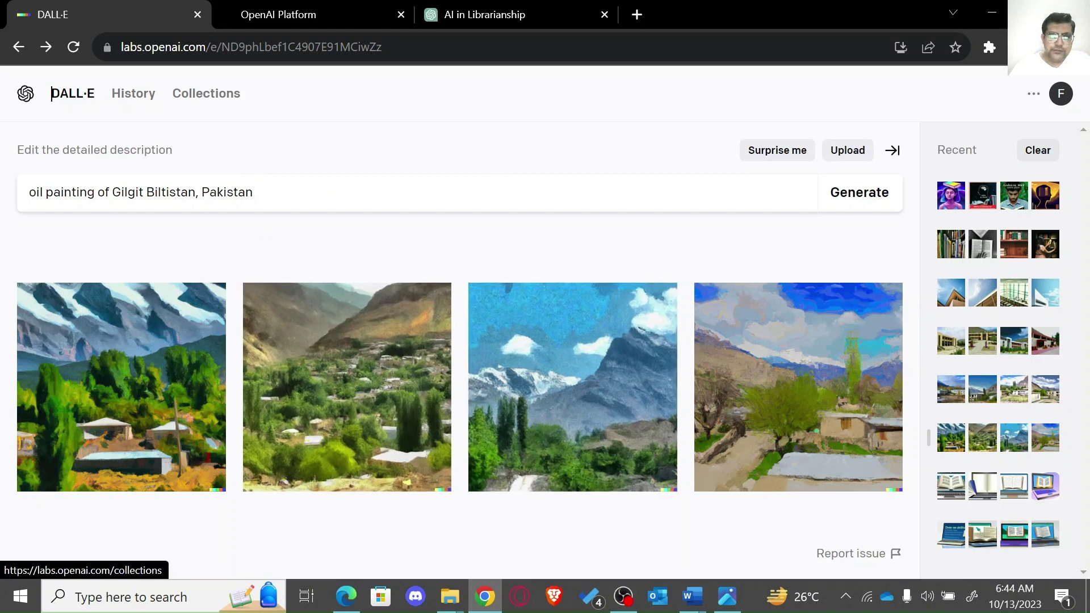
pyautogui.click(290, 13)
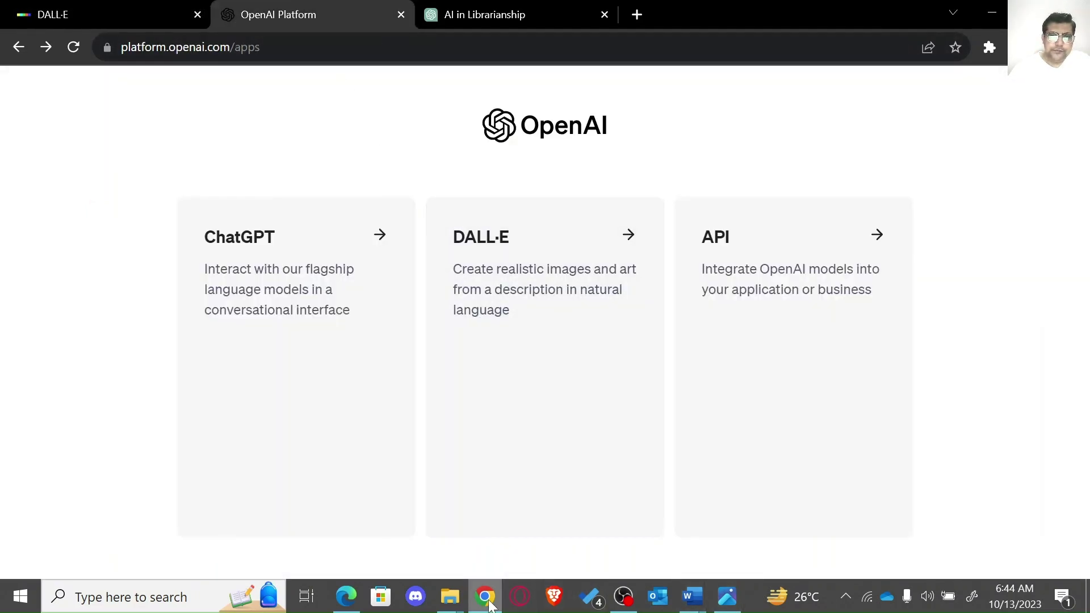
pyautogui.click(346, 596)
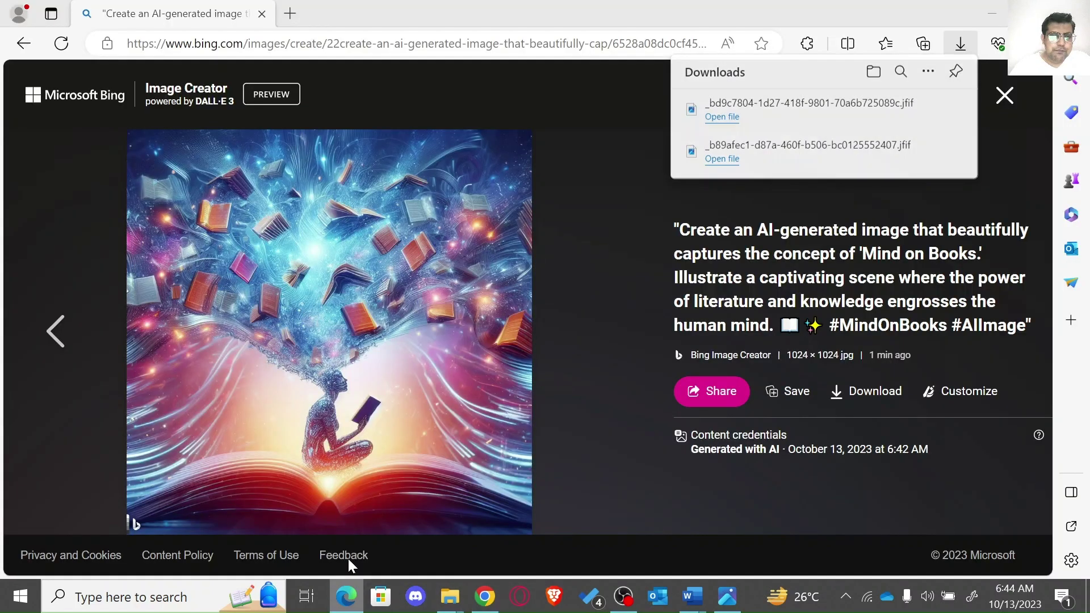
# Step: Close the enlarged image, reopen Bing Chat to look back through its earlier answers, and close the chat pane
pyautogui.click(995, 95)
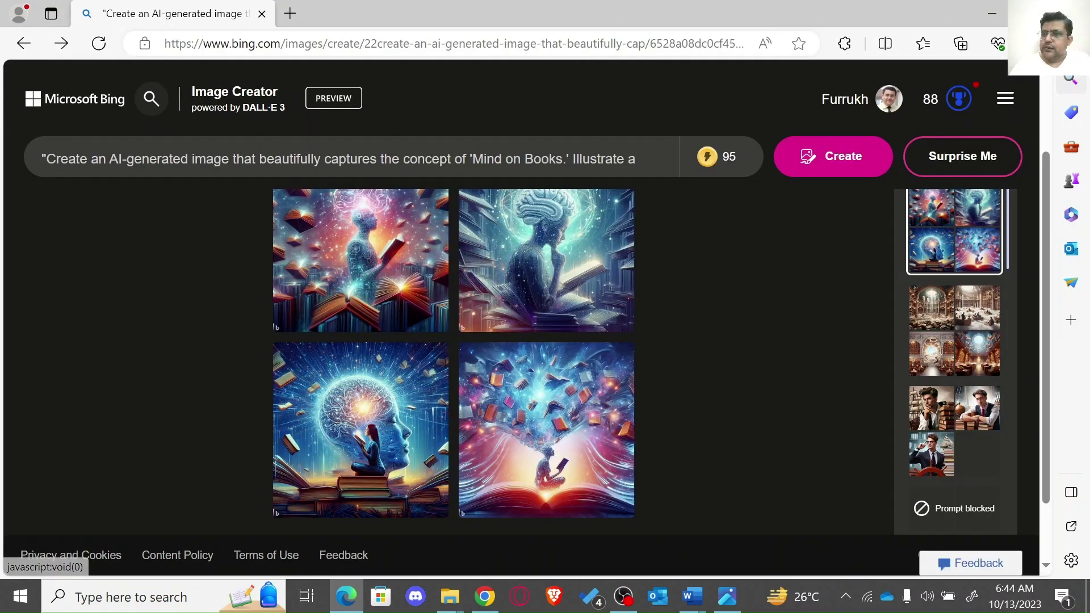
pyautogui.click(1071, 82)
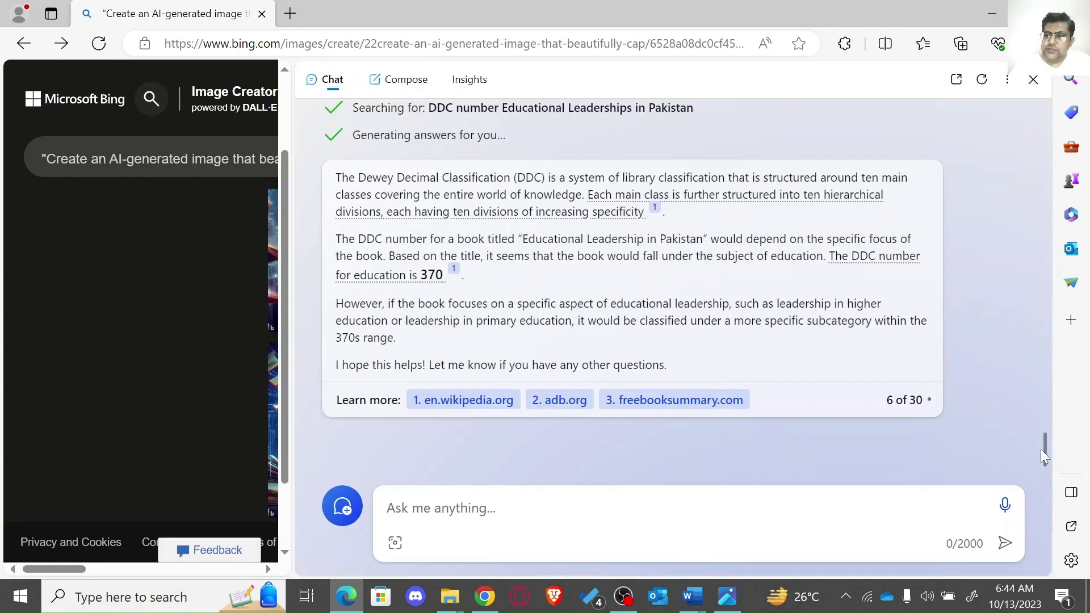
pyautogui.moveTo(1044, 448); pyautogui.dragTo(1042, 254)
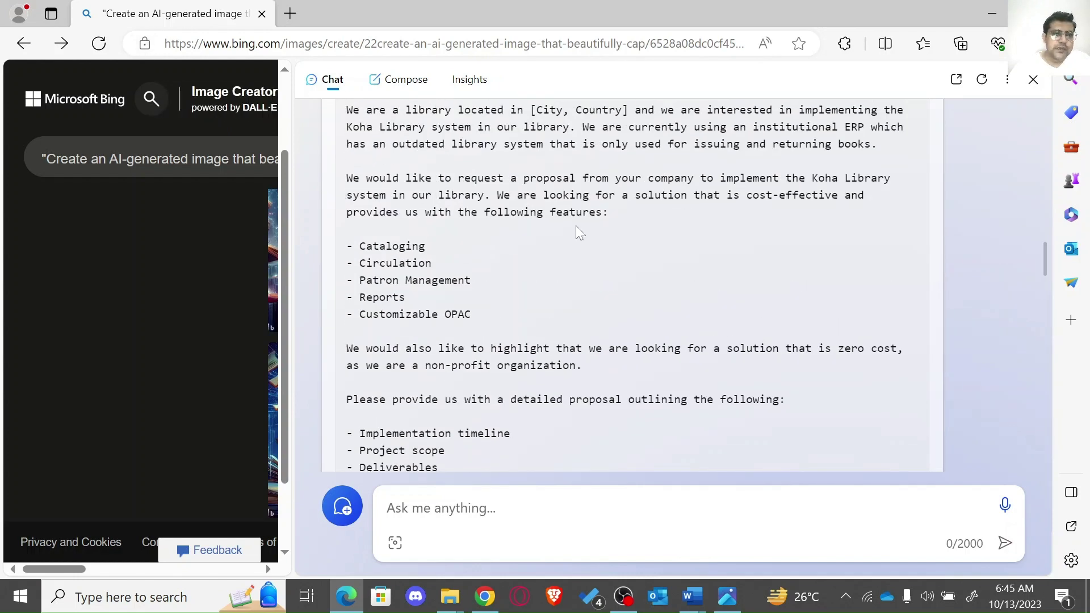
pyautogui.click(1033, 79)
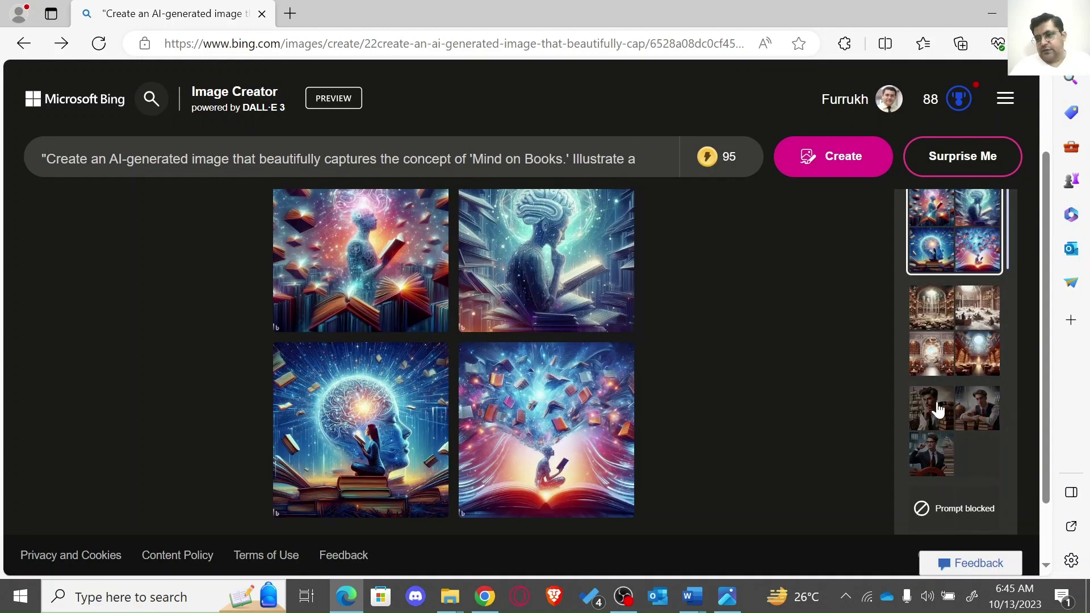
# Step: Revisit the recent librarian-on-a-ship and library-in-heaven creations, and return to the "Mind on Books" set
pyautogui.click(984, 417)
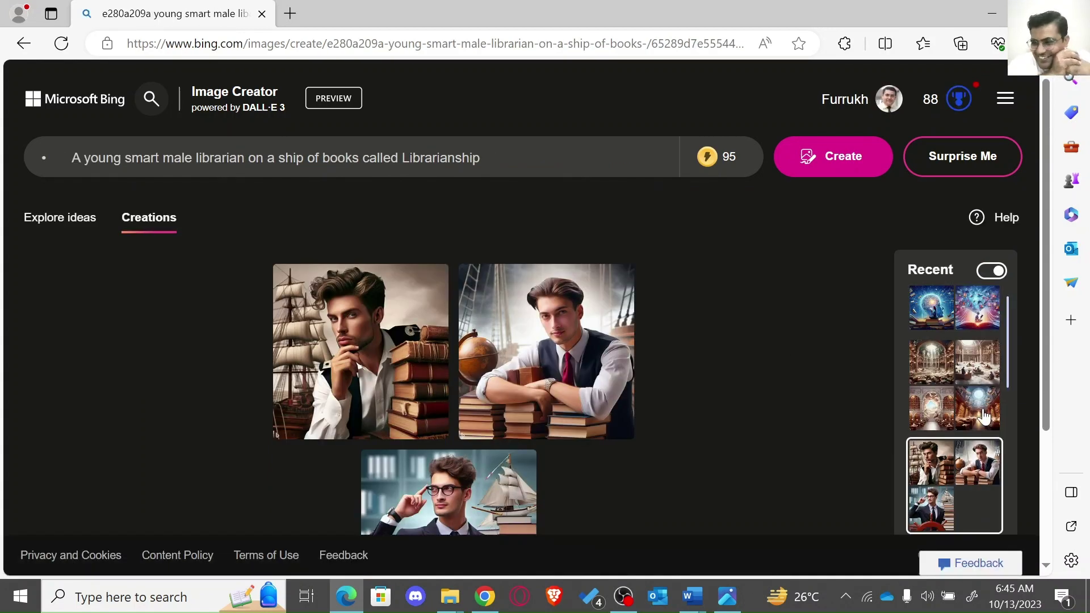
pyautogui.click(974, 353)
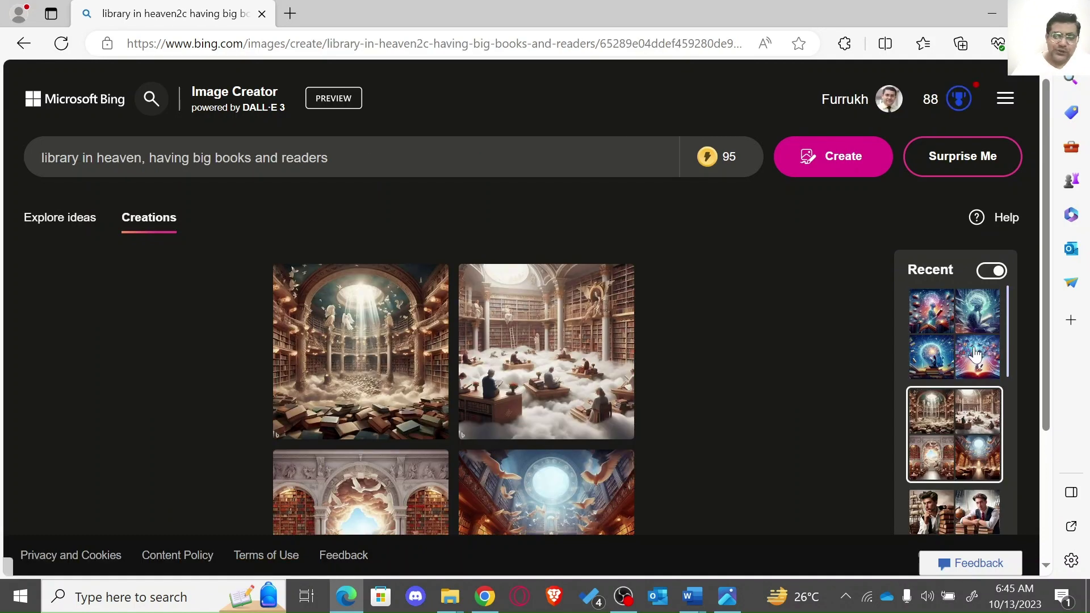
pyautogui.click(966, 314)
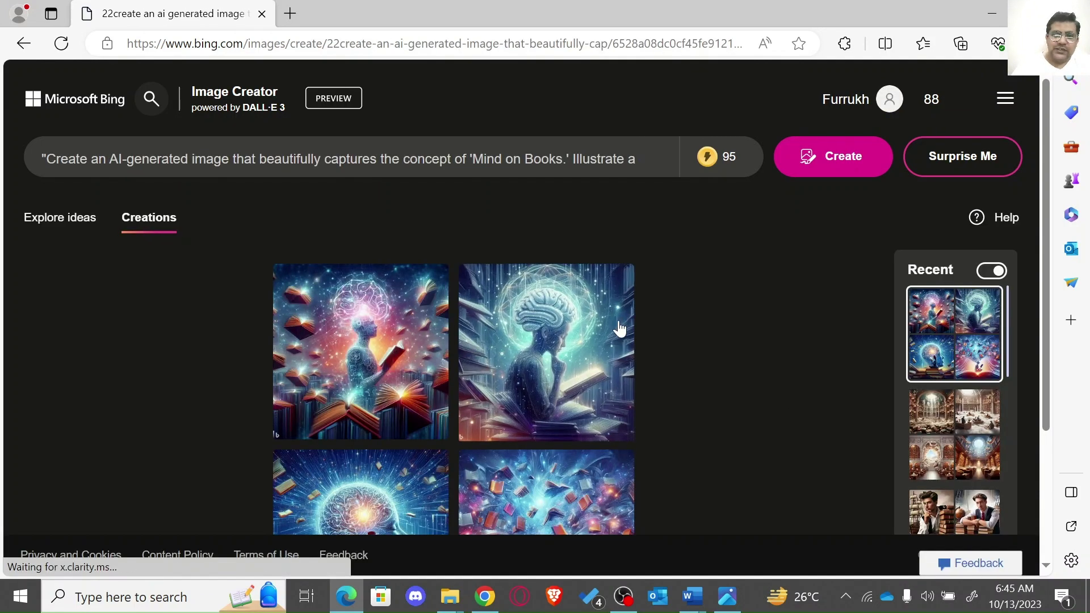